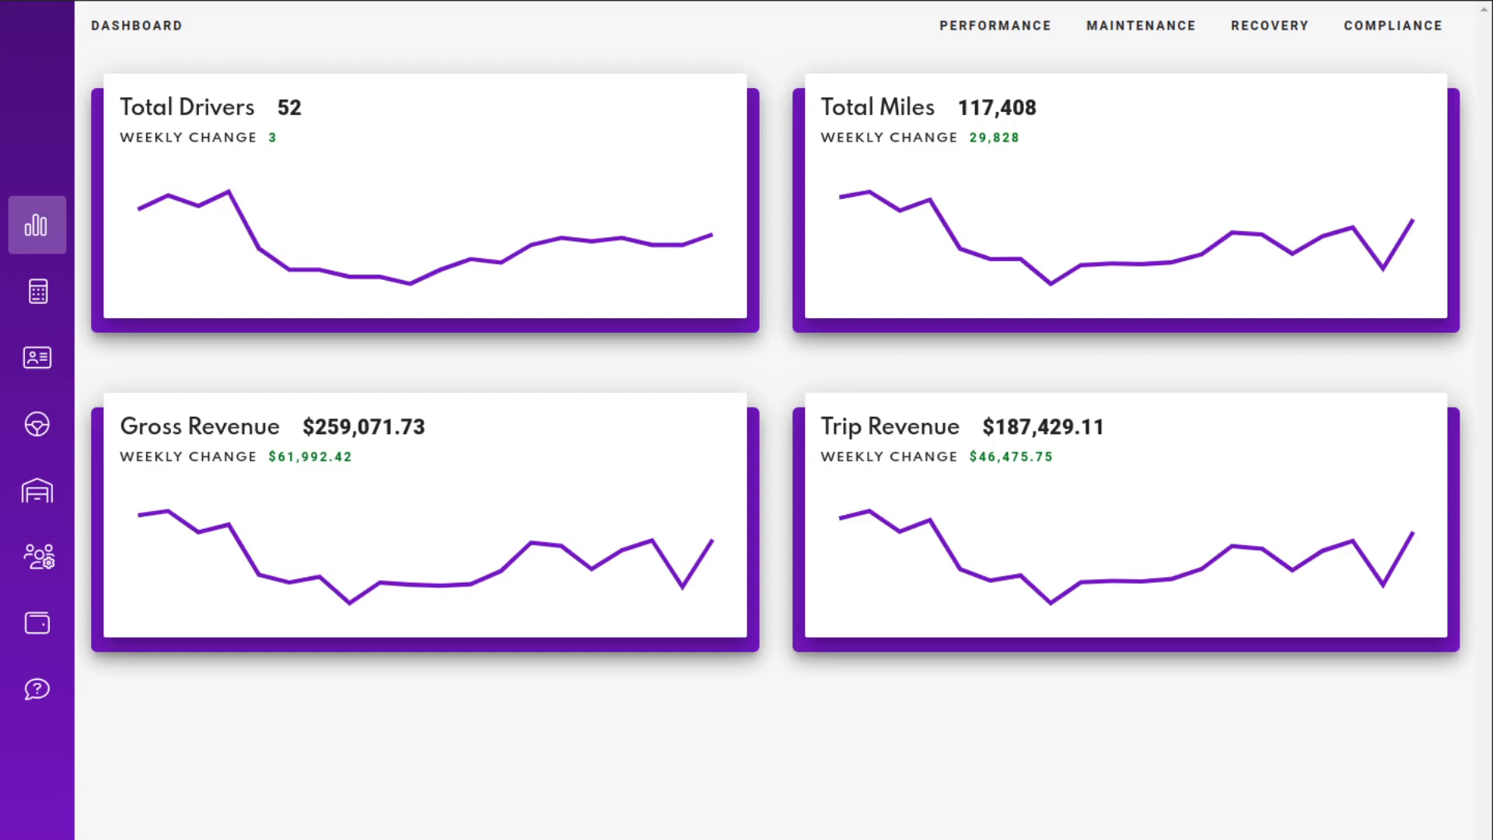
Open the payroll settlement for the week ending 12/02/2022 at its trip adjustments stage
click(39, 303)
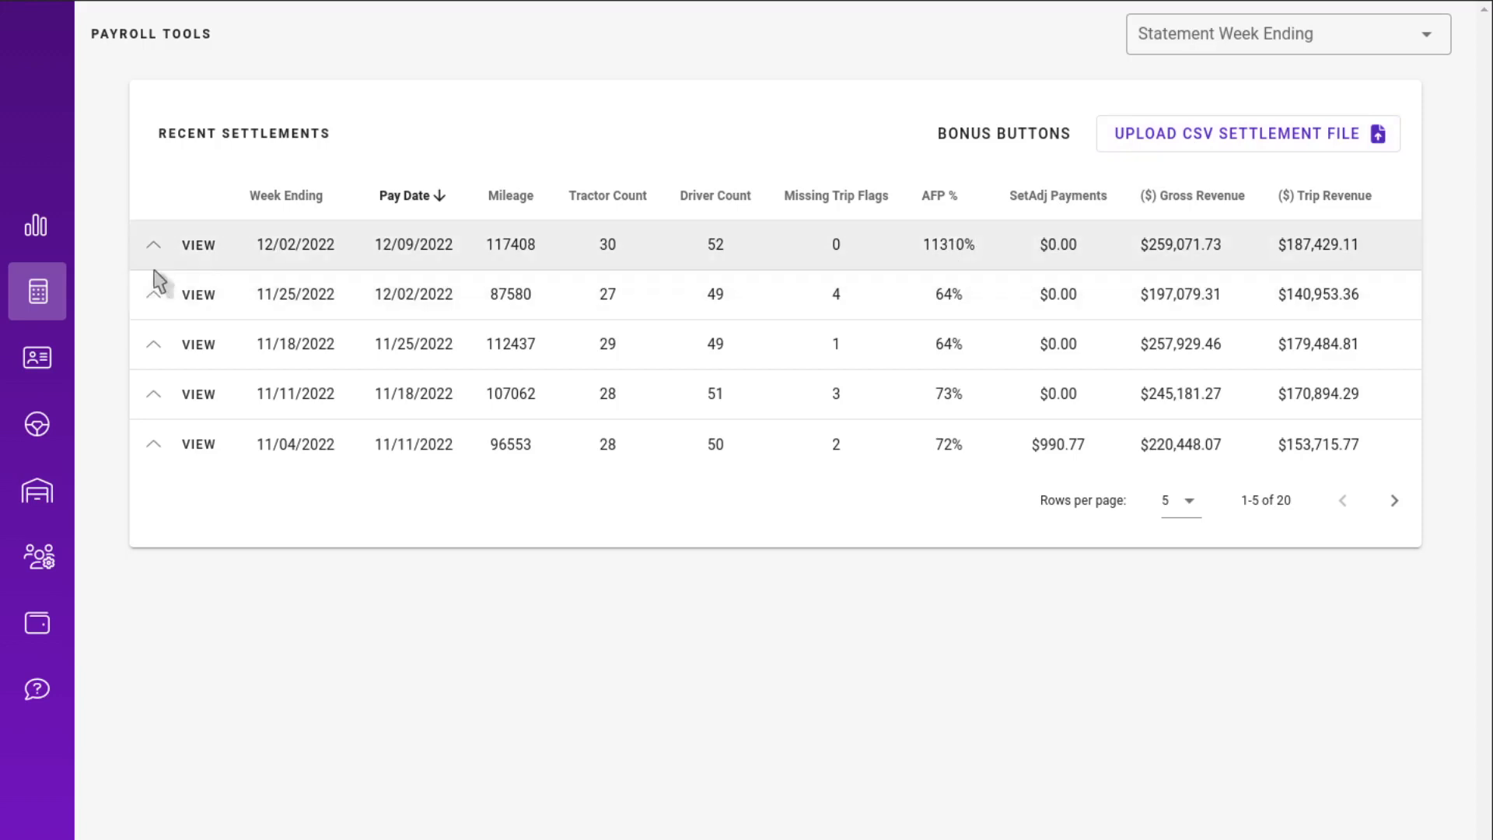
click(198, 246)
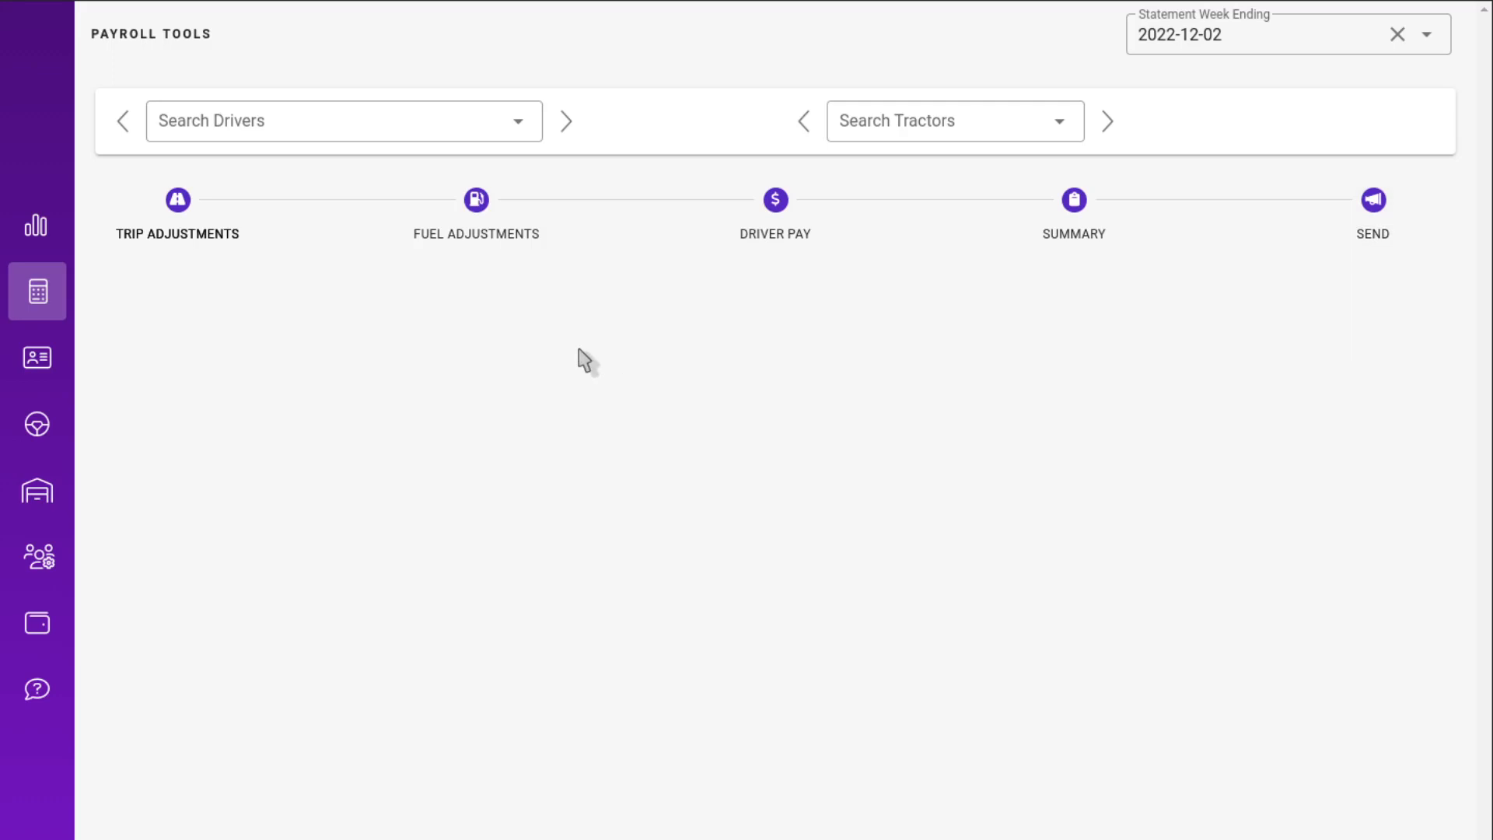
click(200, 211)
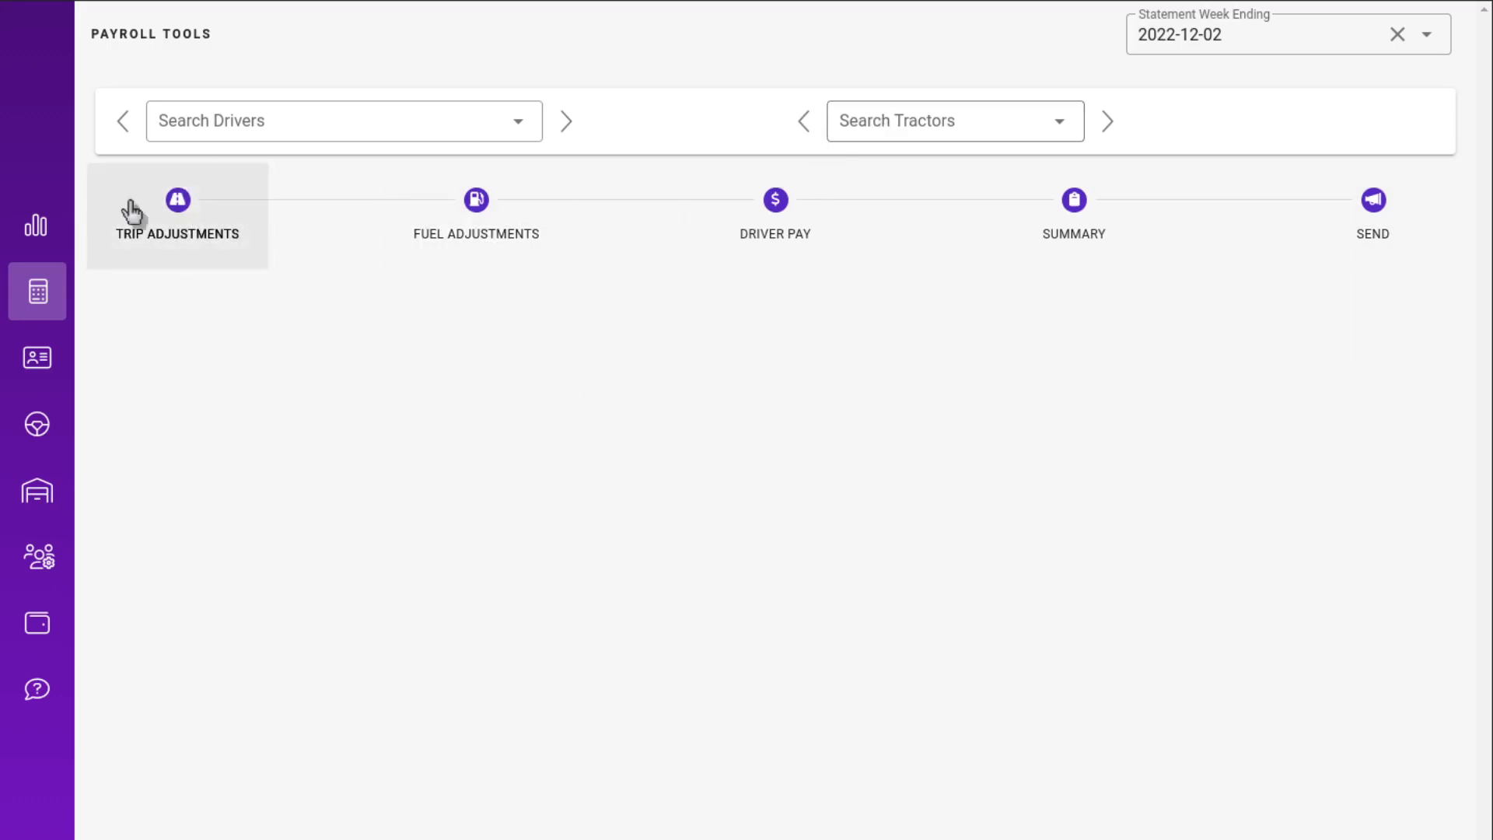
Load the trip list for tractor 142819
click(1007, 132)
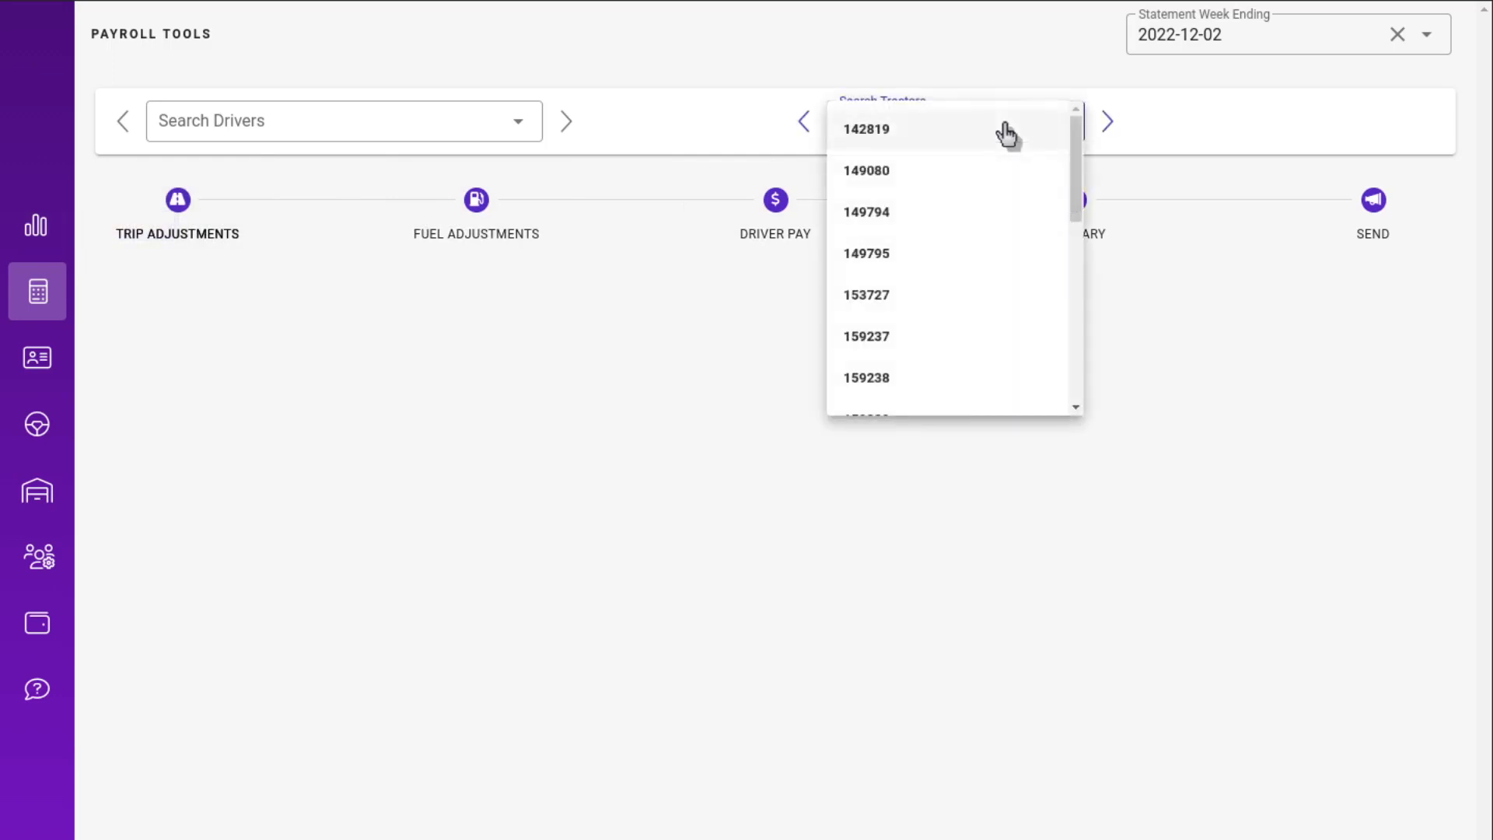
click(702, 141)
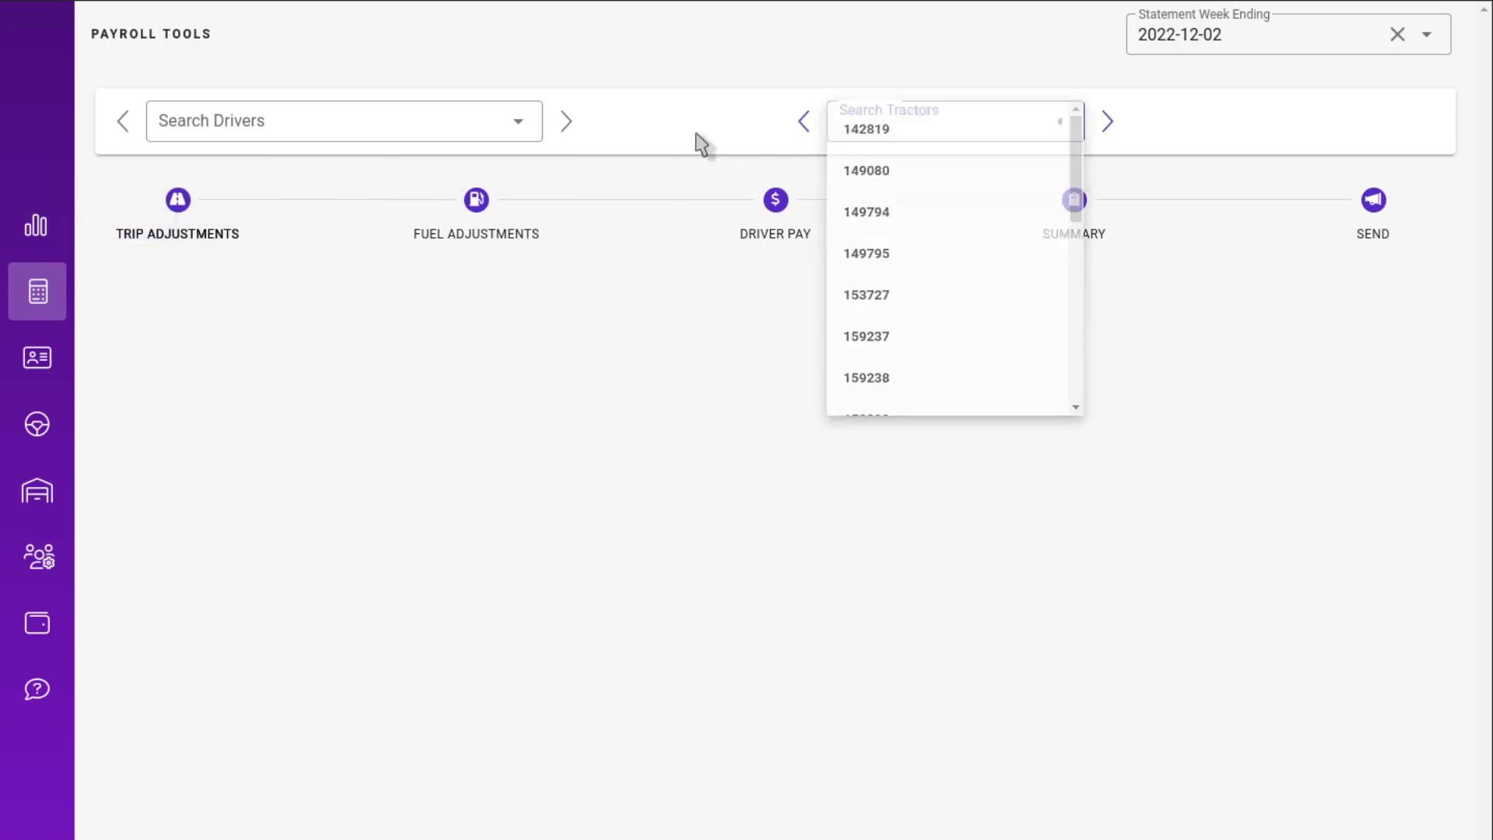
click(907, 135)
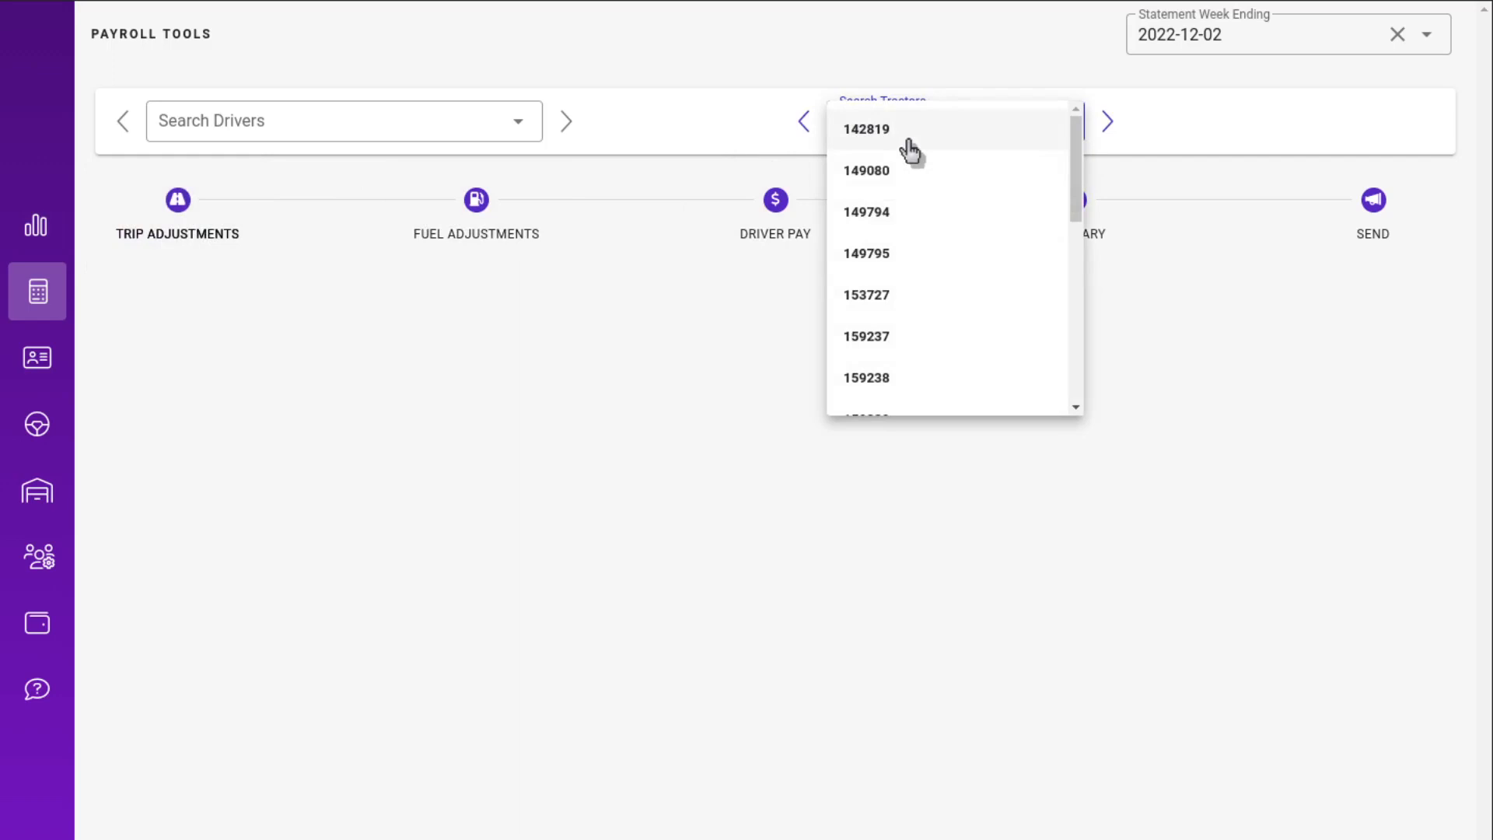
click(920, 136)
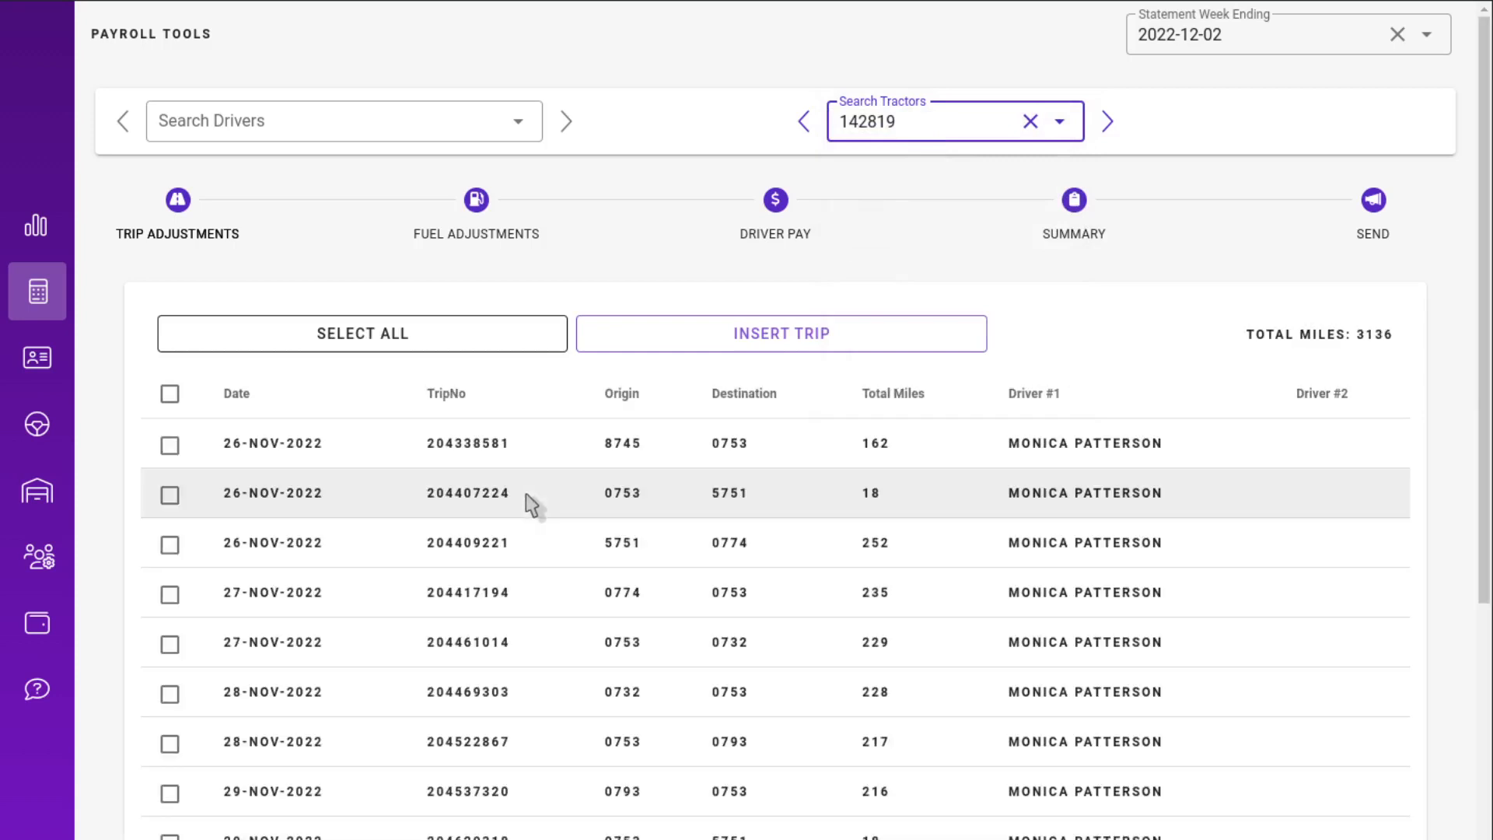
Review the week's trips for the tractor, comparing the origins, destinations, mileages and drivers assigned to each leg
scroll(525, 496, down, 3)
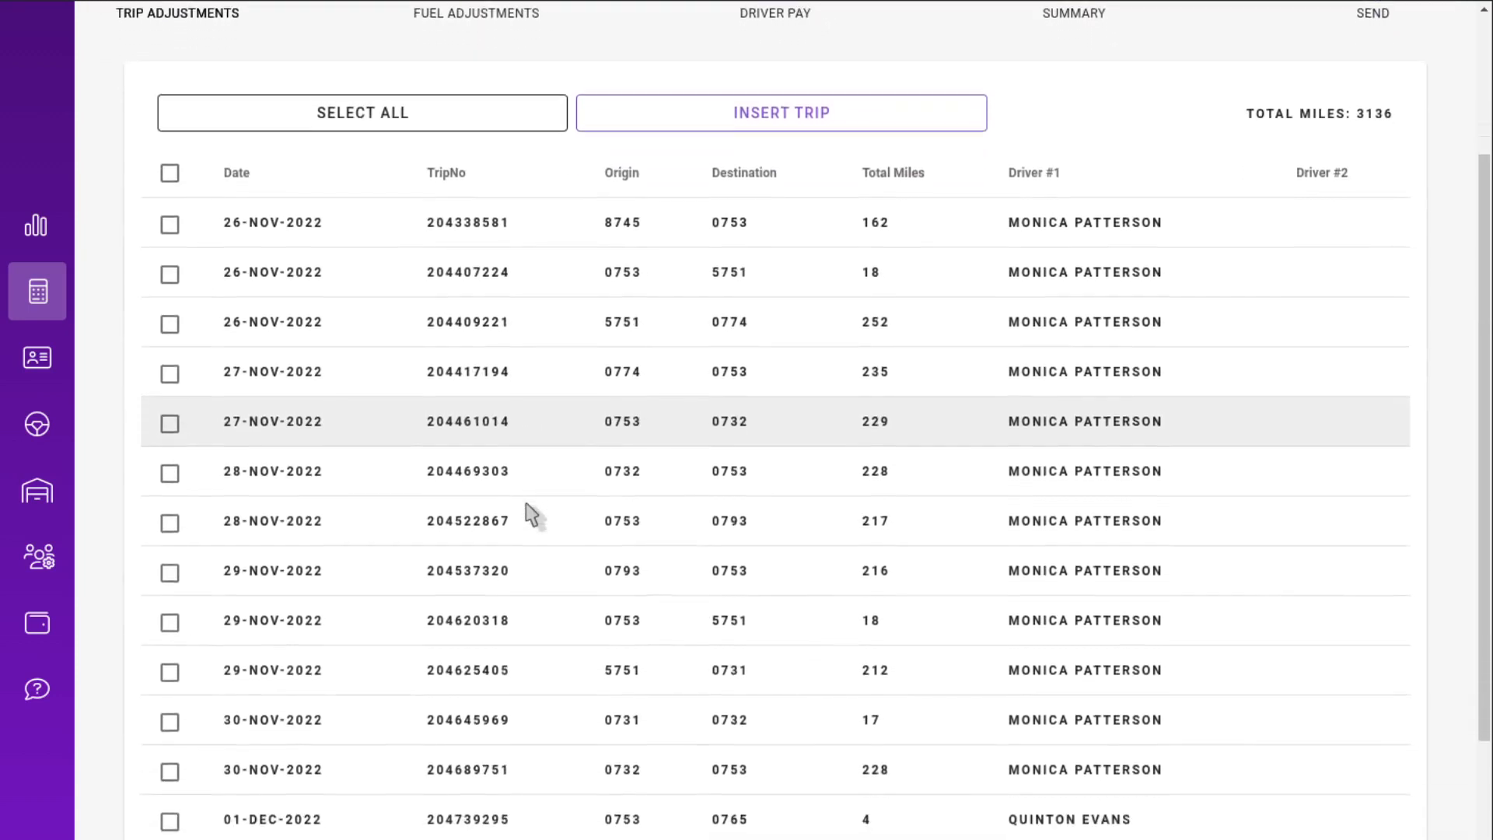
scroll(526, 503, down, 3)
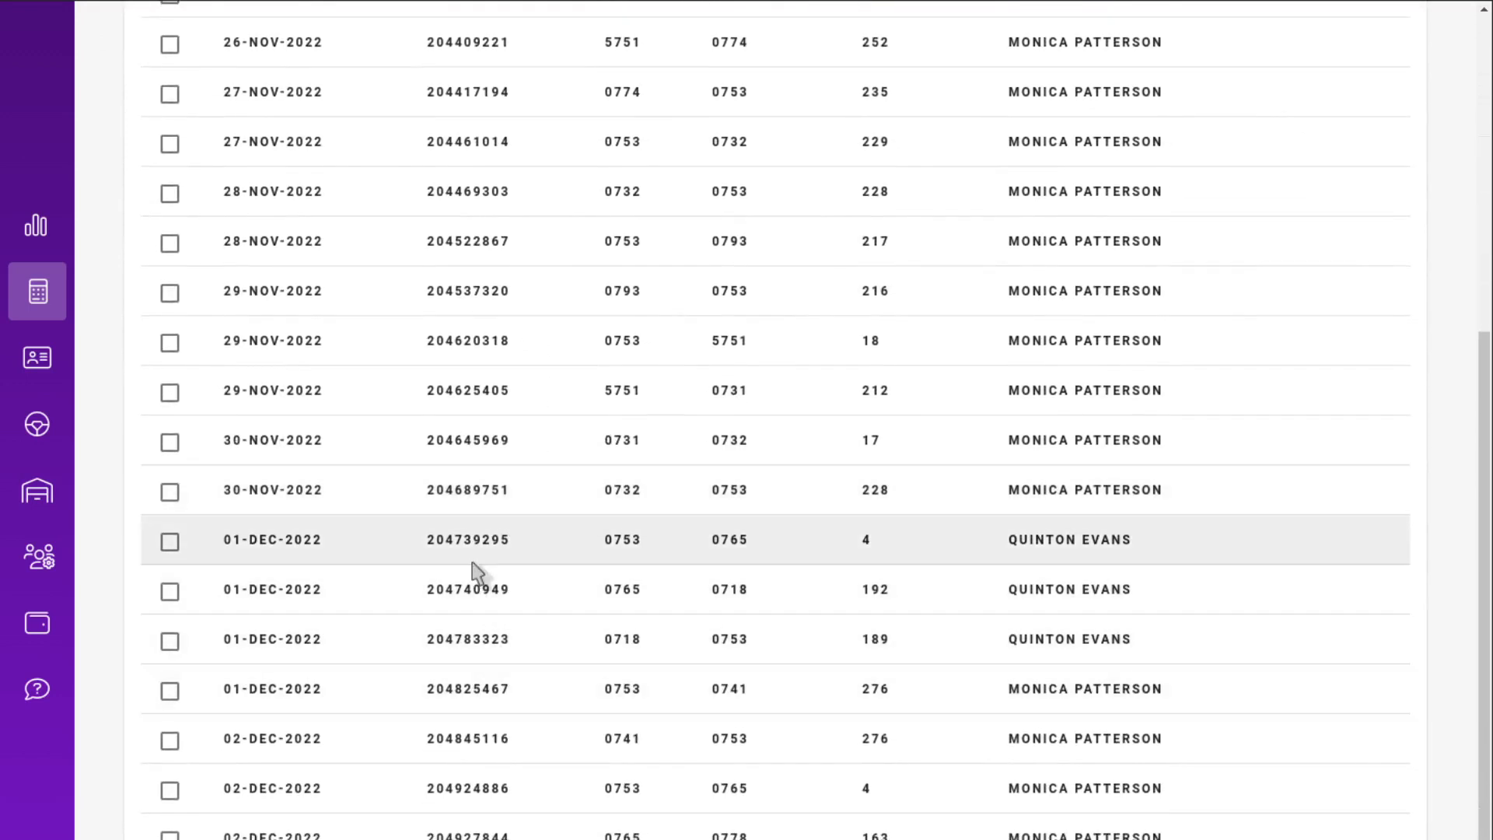
scroll(479, 570, up, 2)
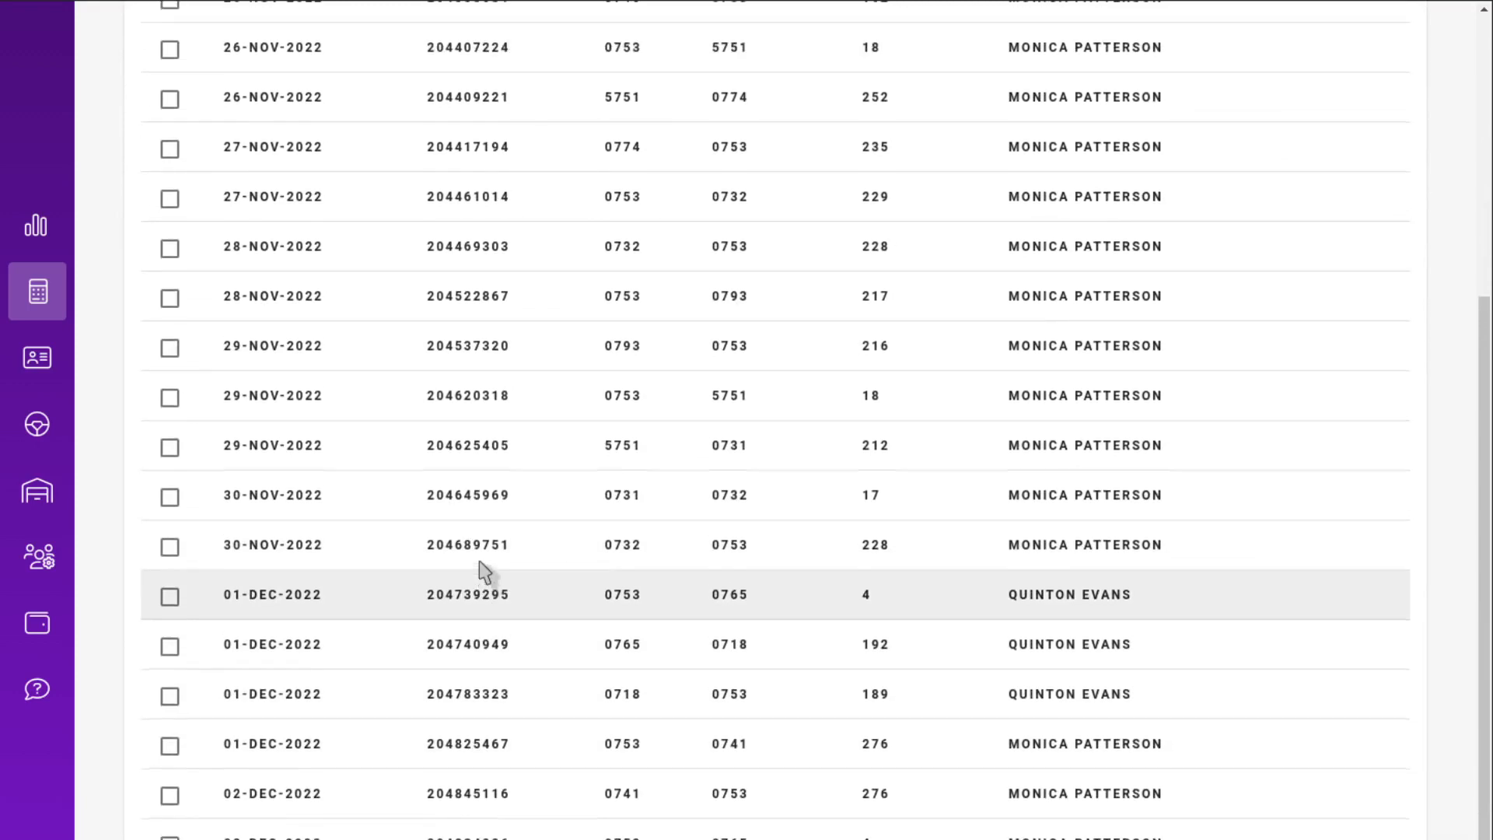
scroll(488, 562, up, 3)
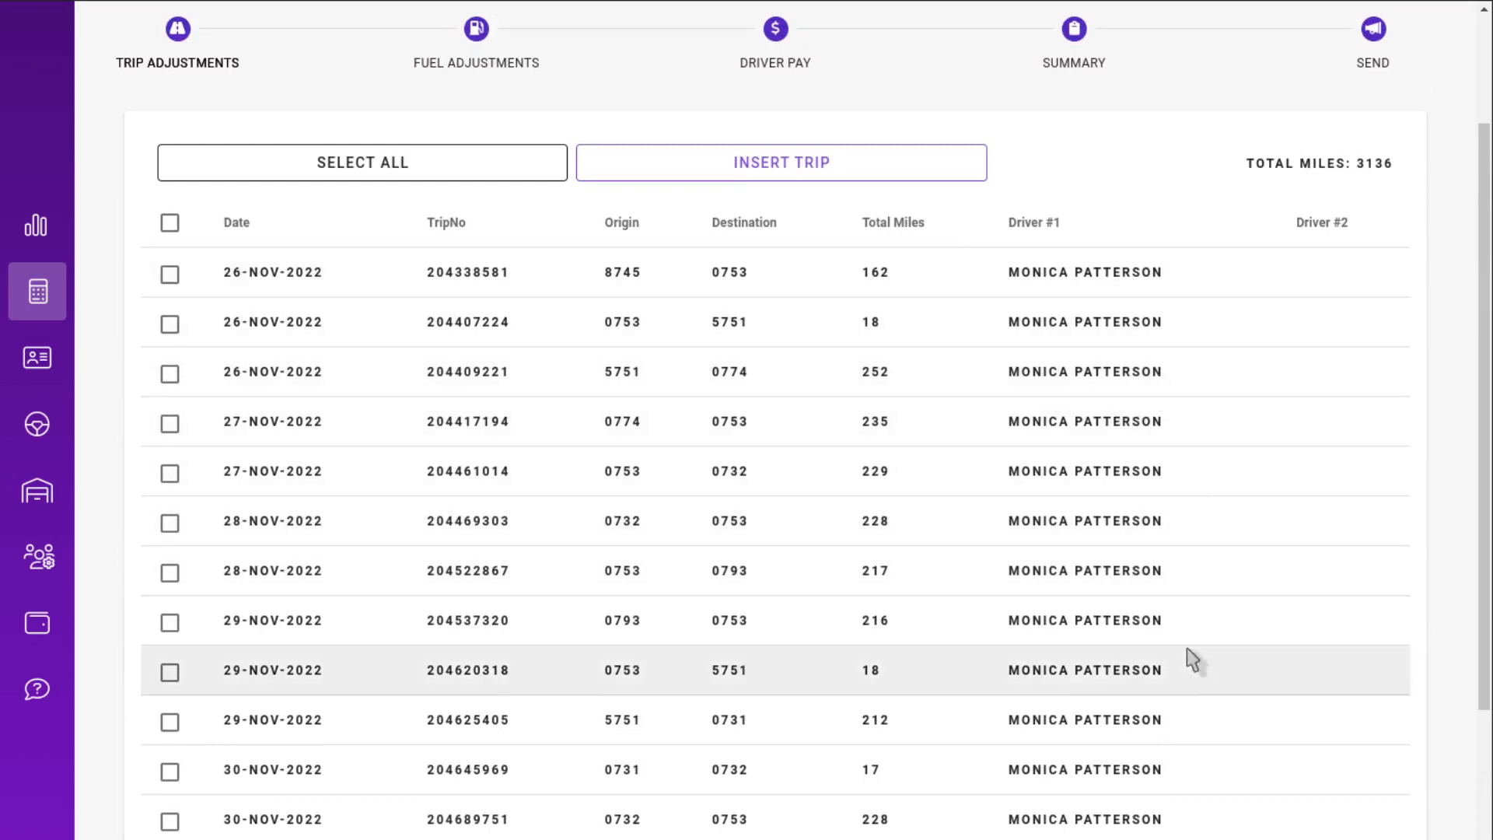
scroll(1185, 653, up, 2)
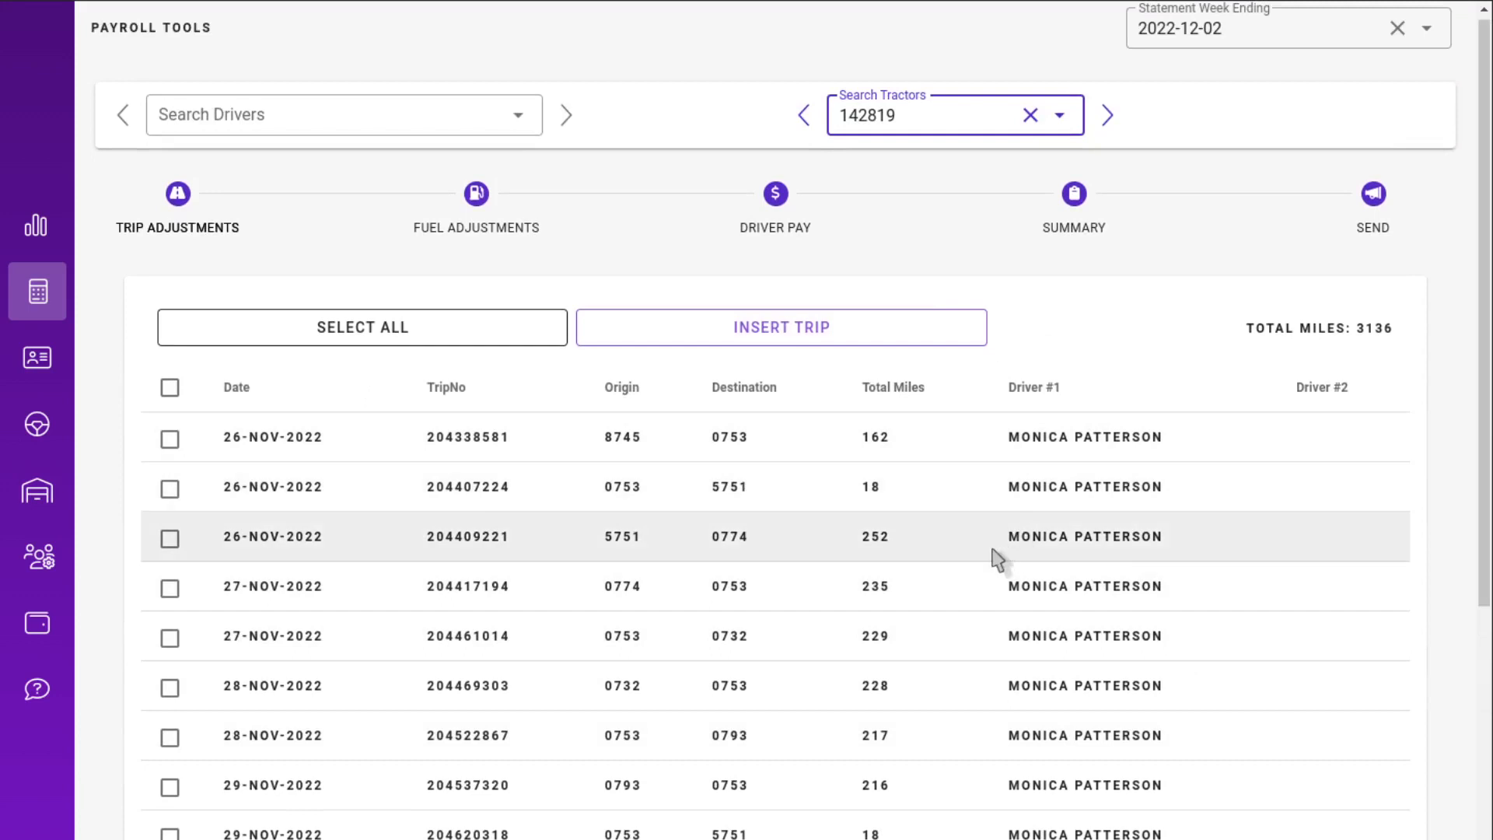
scroll(994, 557, down, 1)
scroll(994, 564, down, 5)
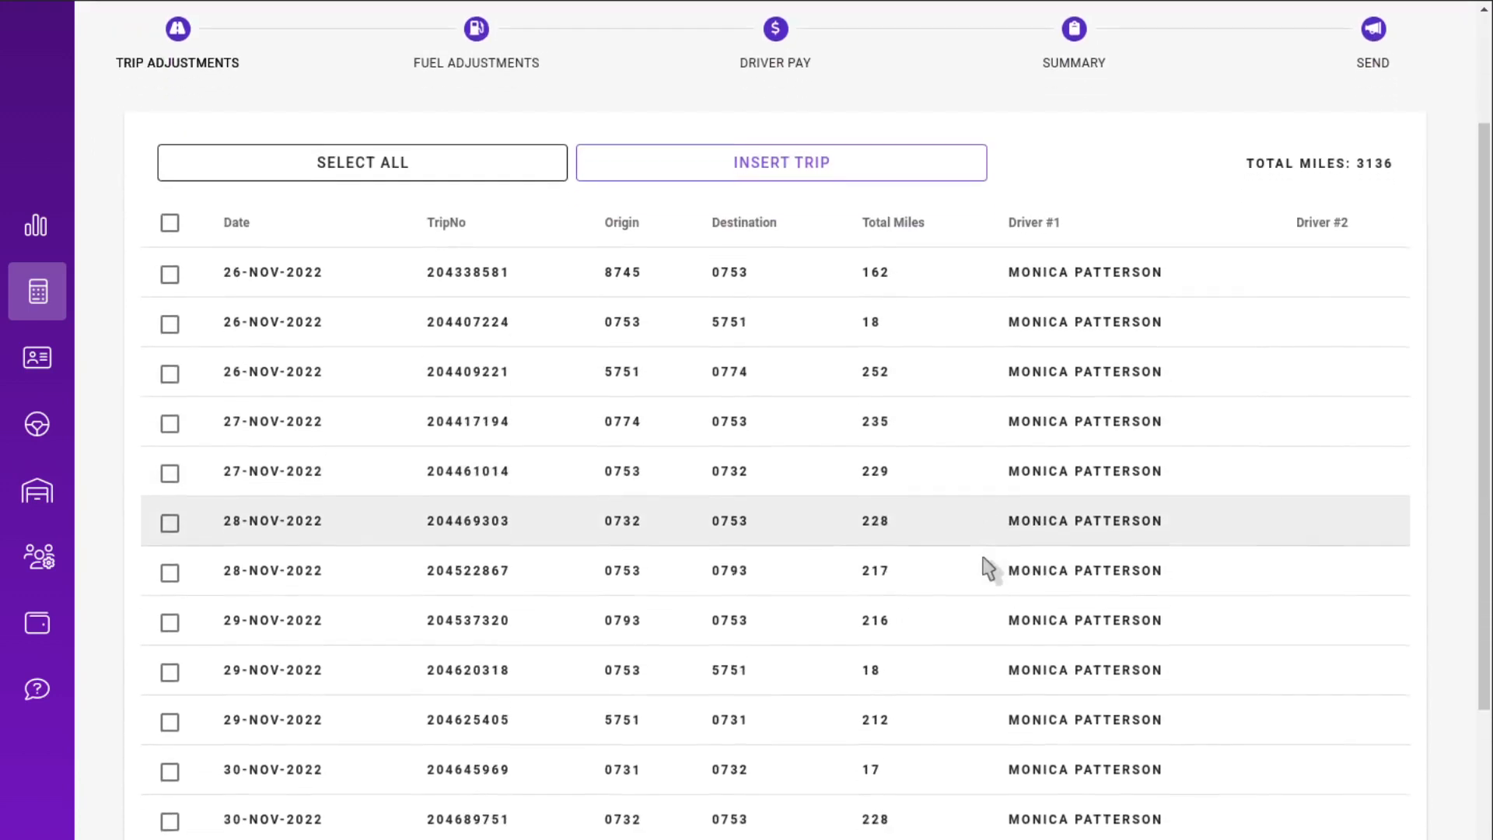
scroll(567, 651, down, 1)
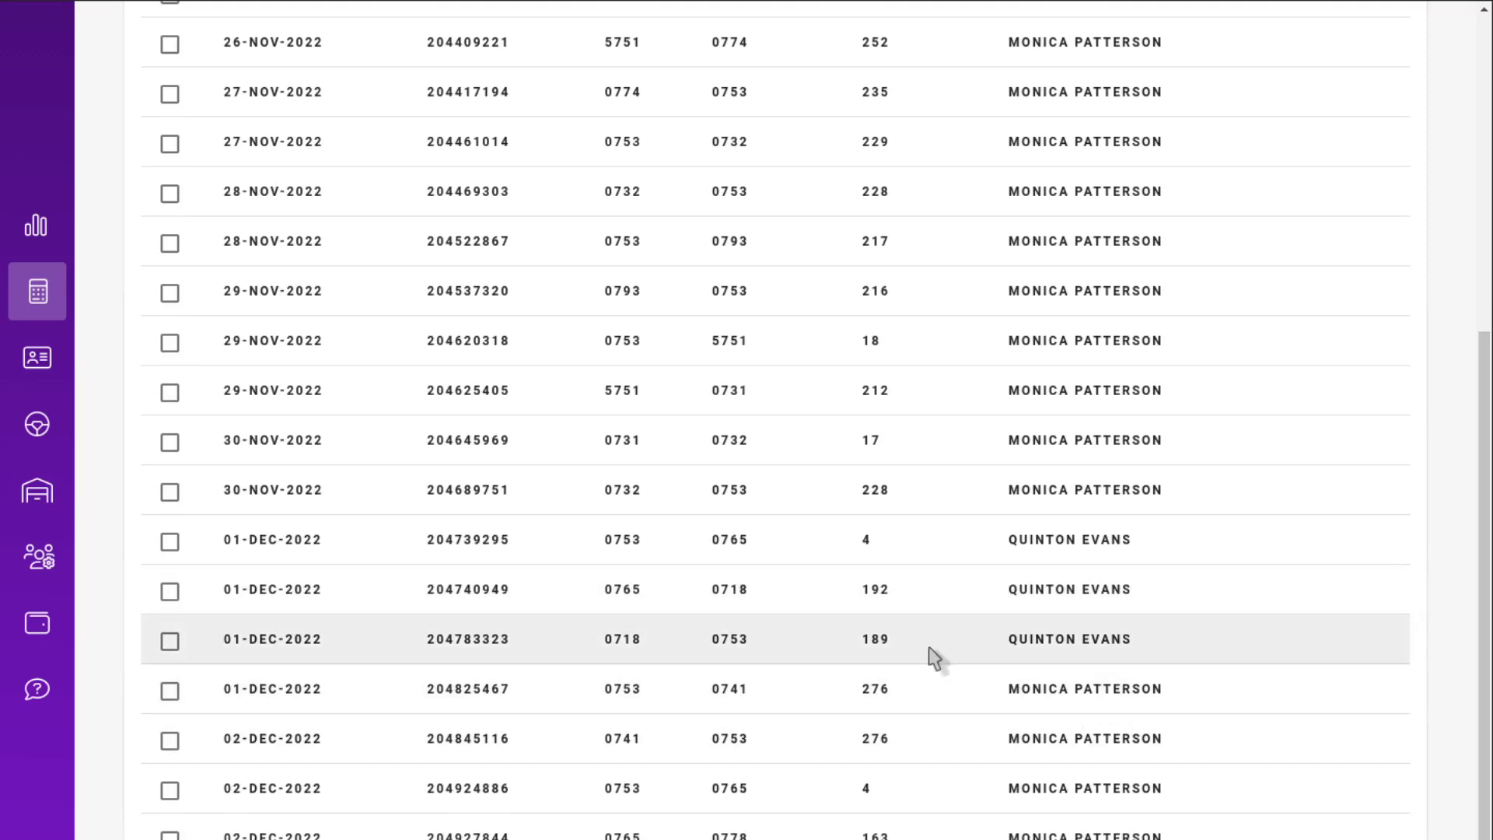
Replace Driver #1 on the 26-NOV-2022 trips 8745–0753 and 0753–5751 with the first driver in the replacement list
scroll(934, 658, up, 5)
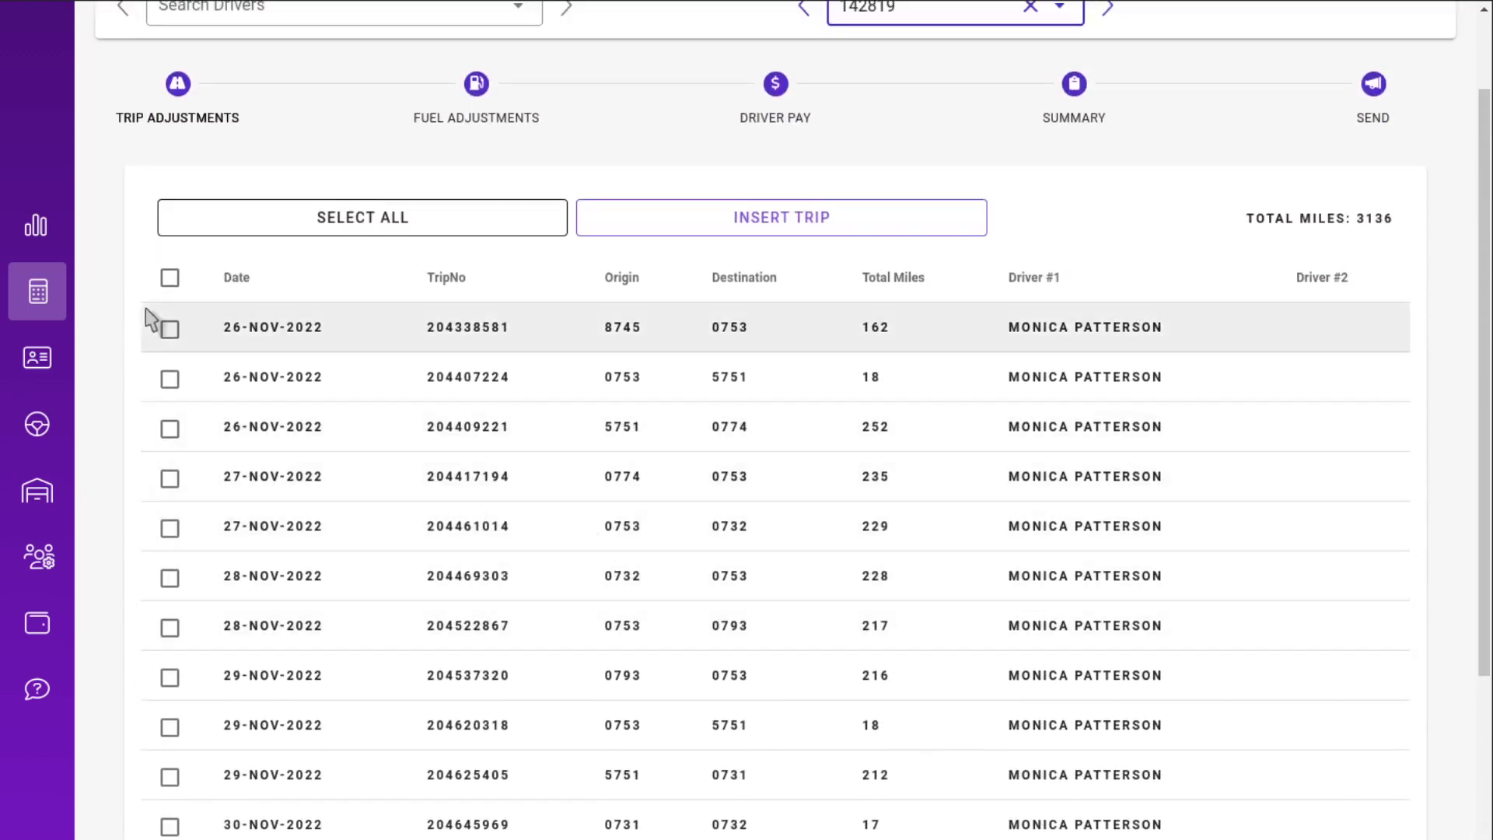
click(169, 329)
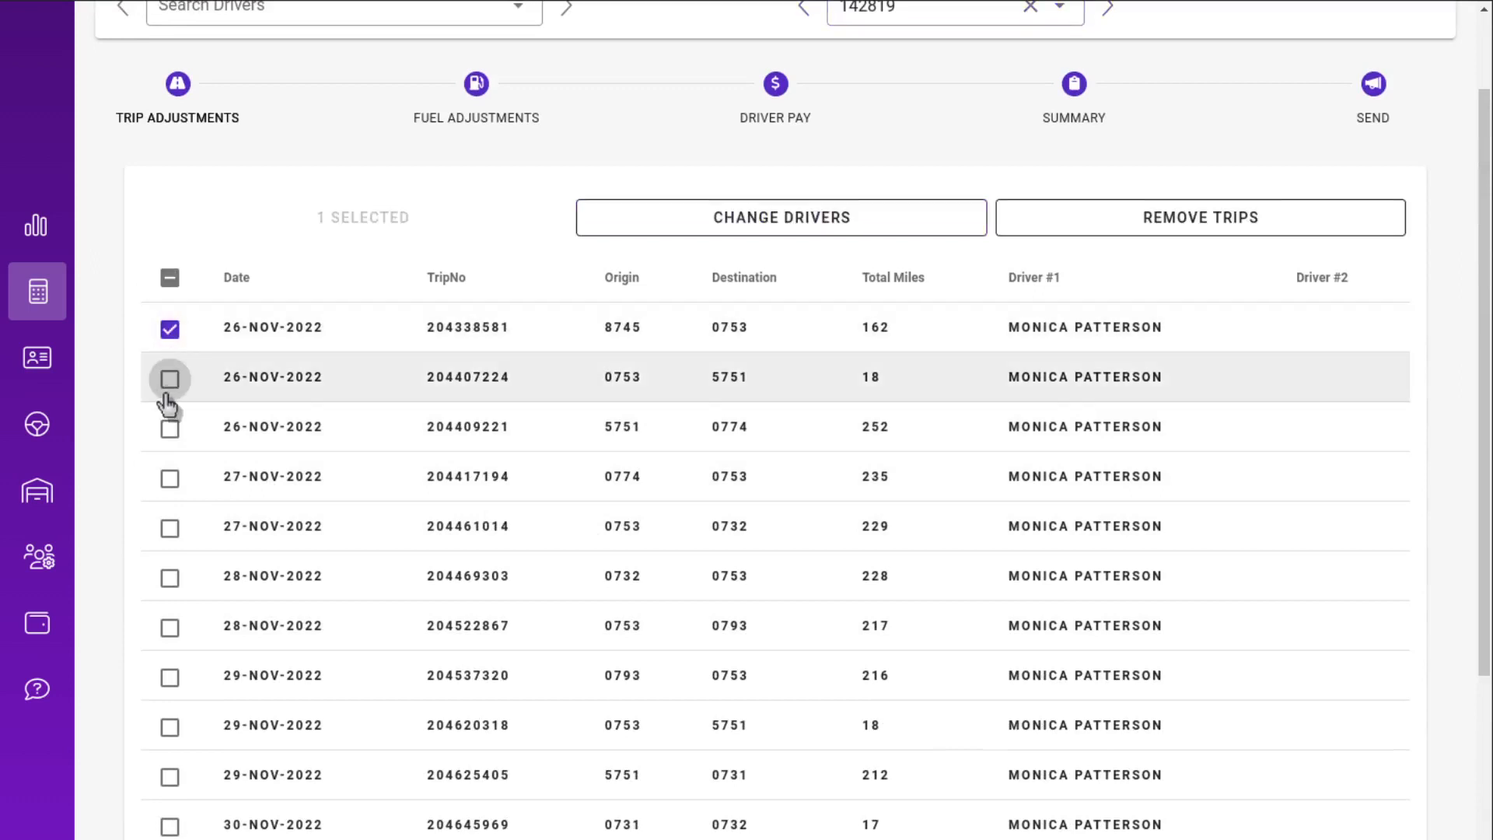
click(169, 379)
click(808, 228)
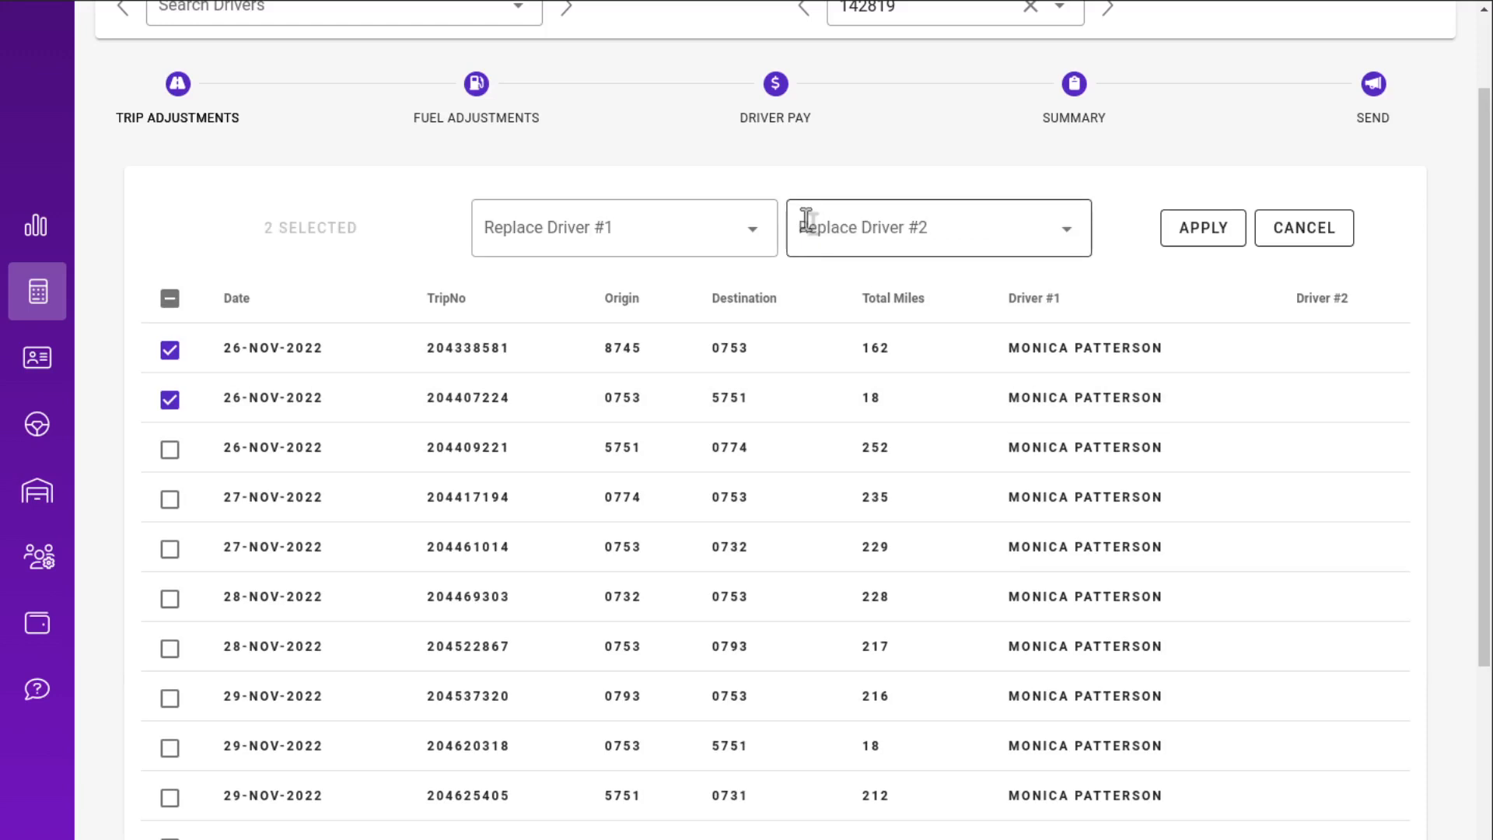
click(618, 227)
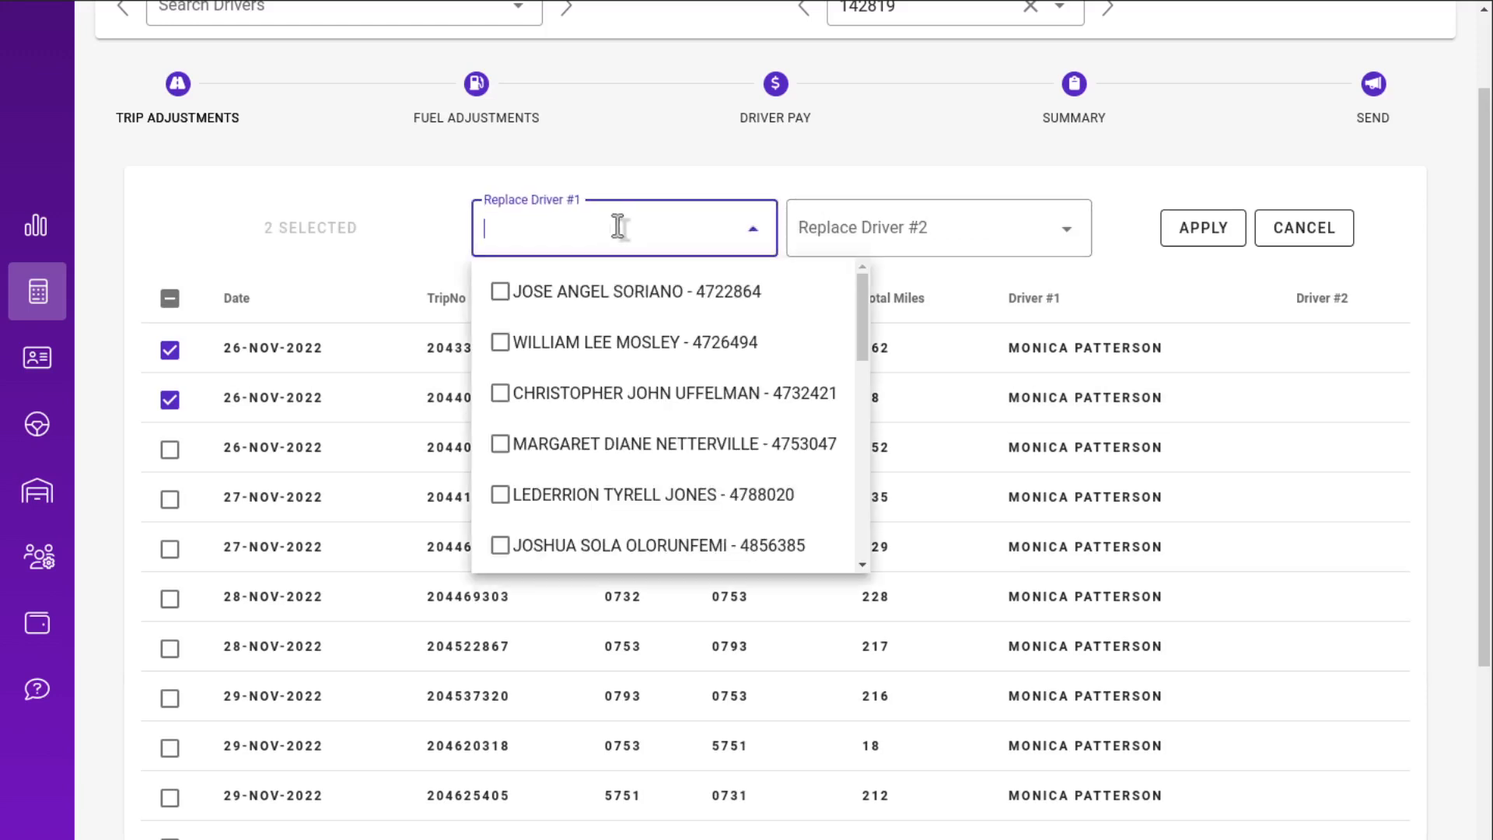
click(493, 297)
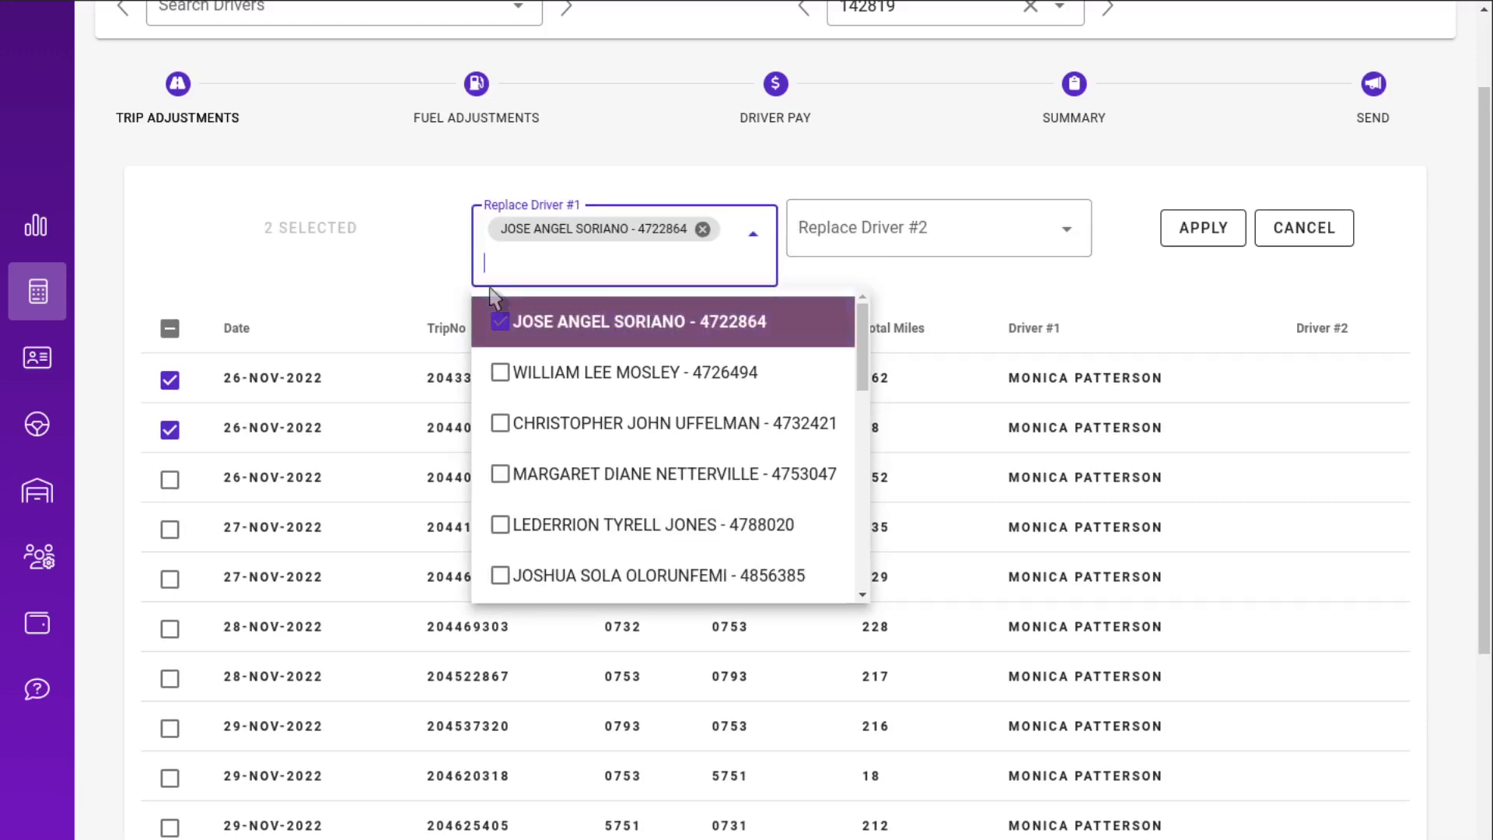
click(1233, 232)
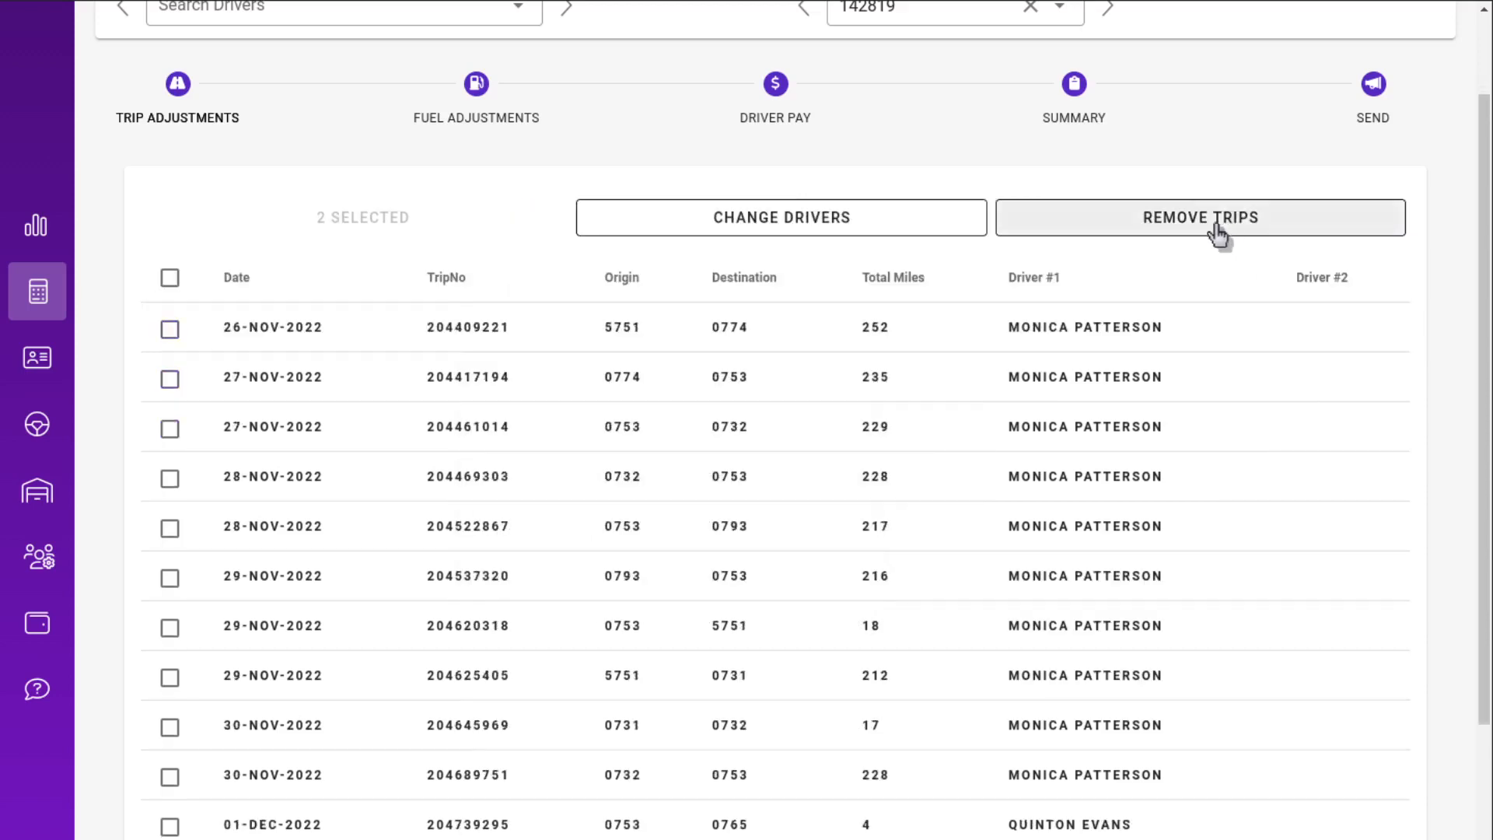
Reorder the 26-NOV-2022 trips so that 8745–0753 comes first, followed by 0753–5751 and 5751–0774
scroll(962, 324, down, 1)
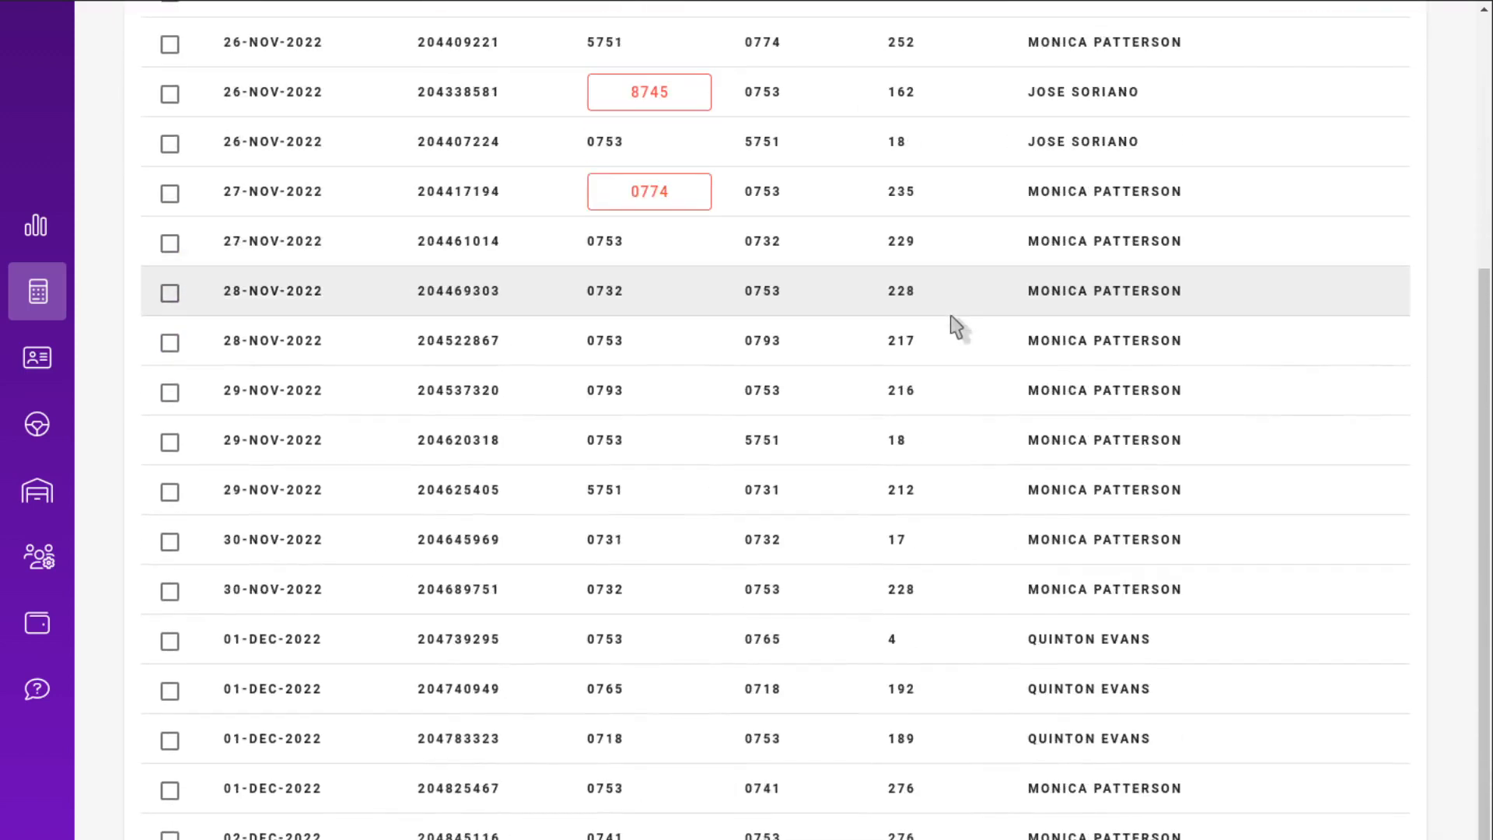
scroll(957, 323, up, 5)
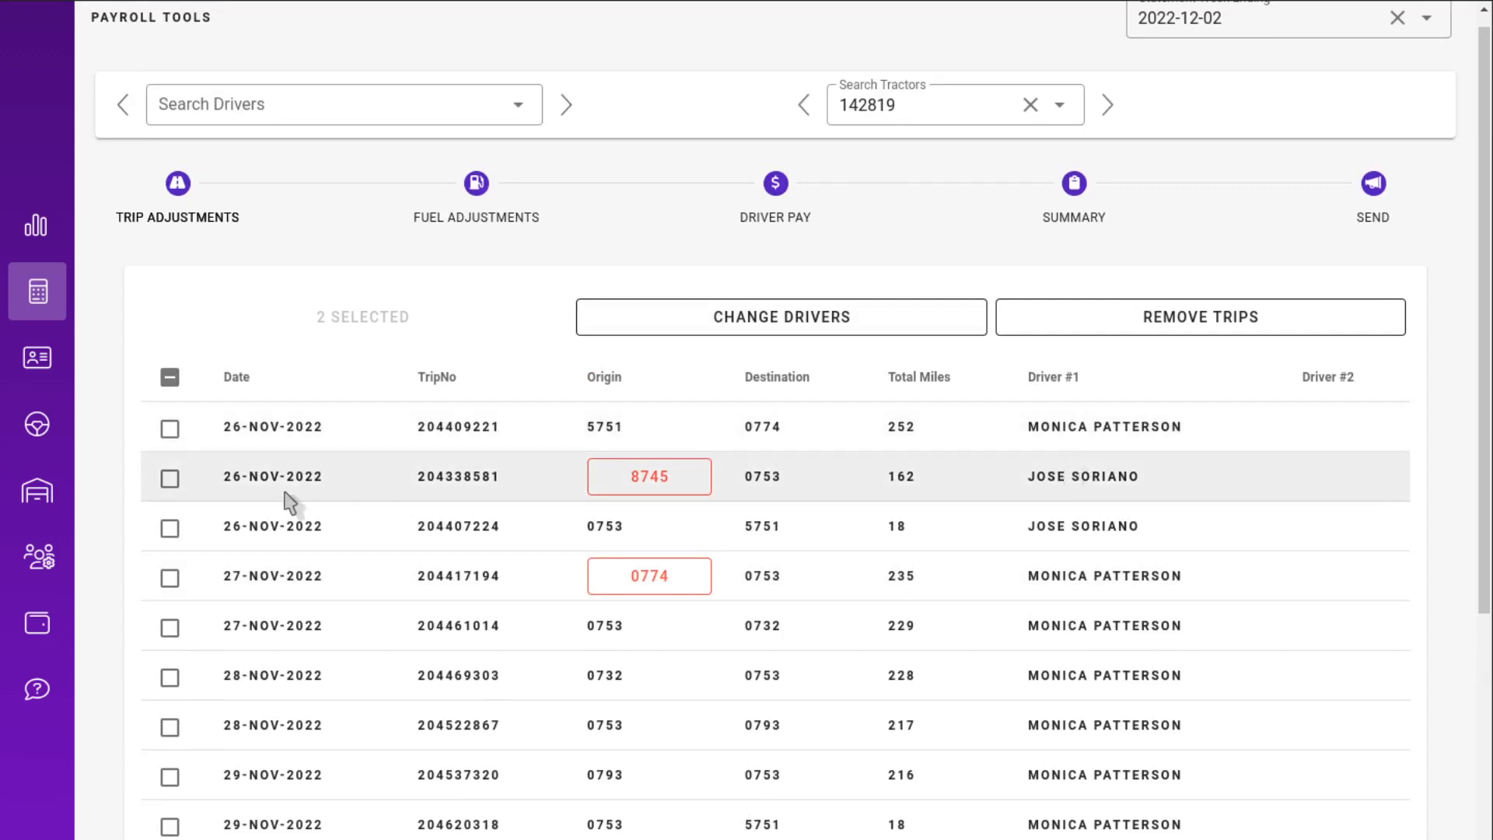
drag(290, 493, 314, 432)
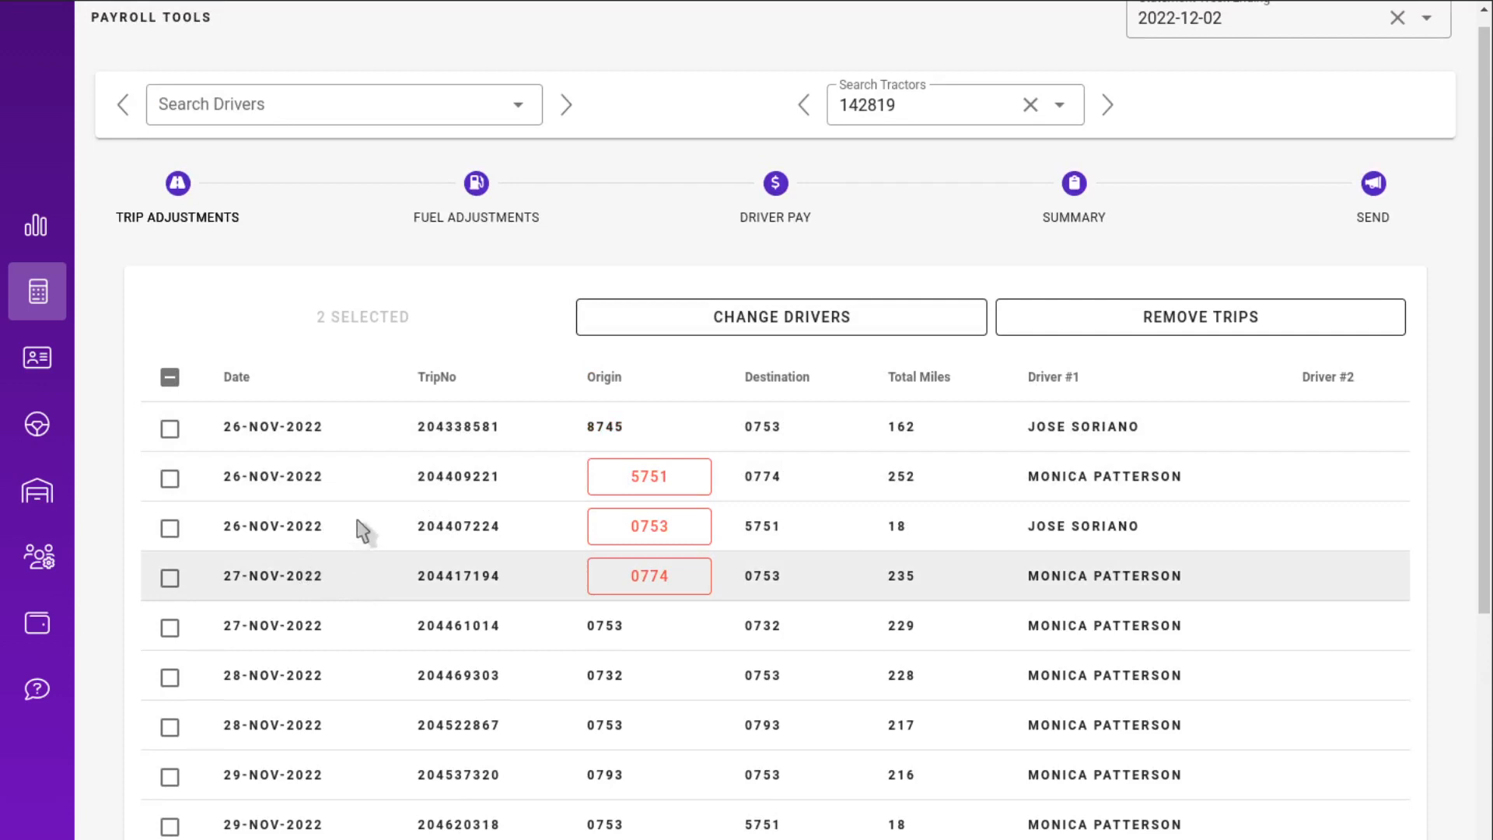
drag(361, 524, 374, 458)
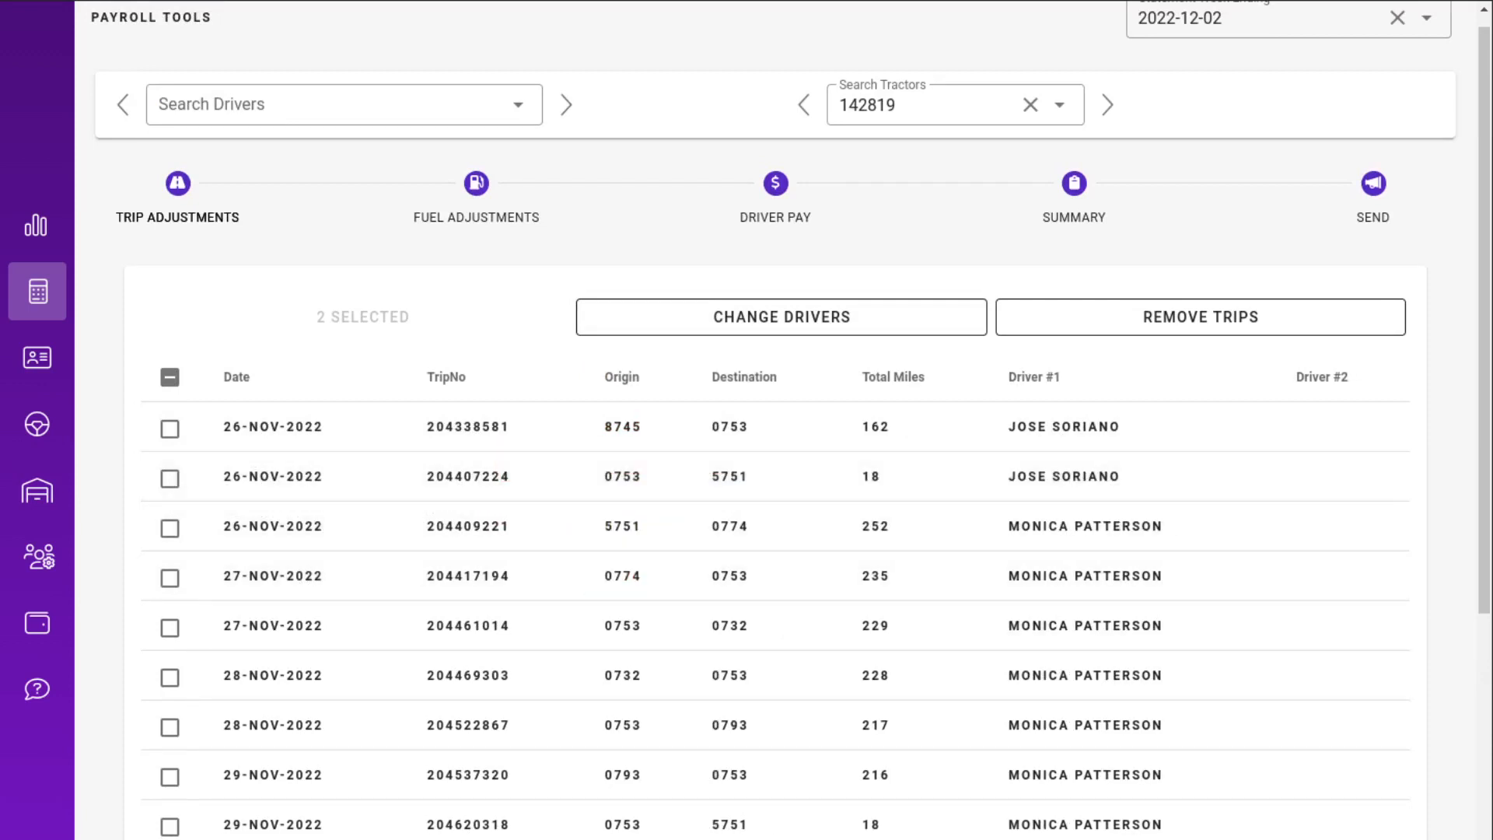
Move the 26-NOV-2022 trip 0753–5751 below the 5751–0774 trip to break the leg sequence
scroll(947, 674, down, 3)
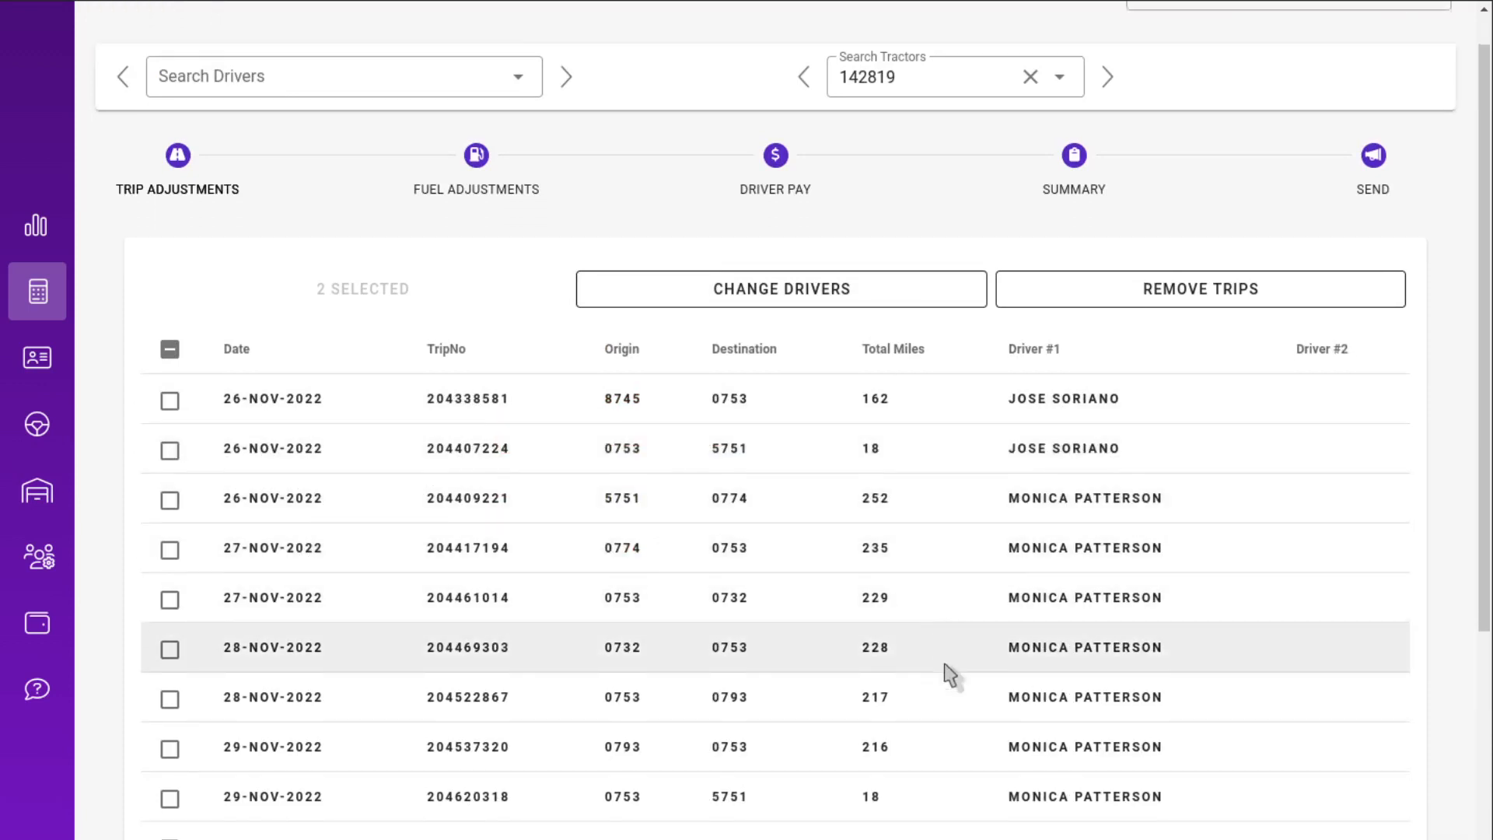
scroll(716, 477, down, 3)
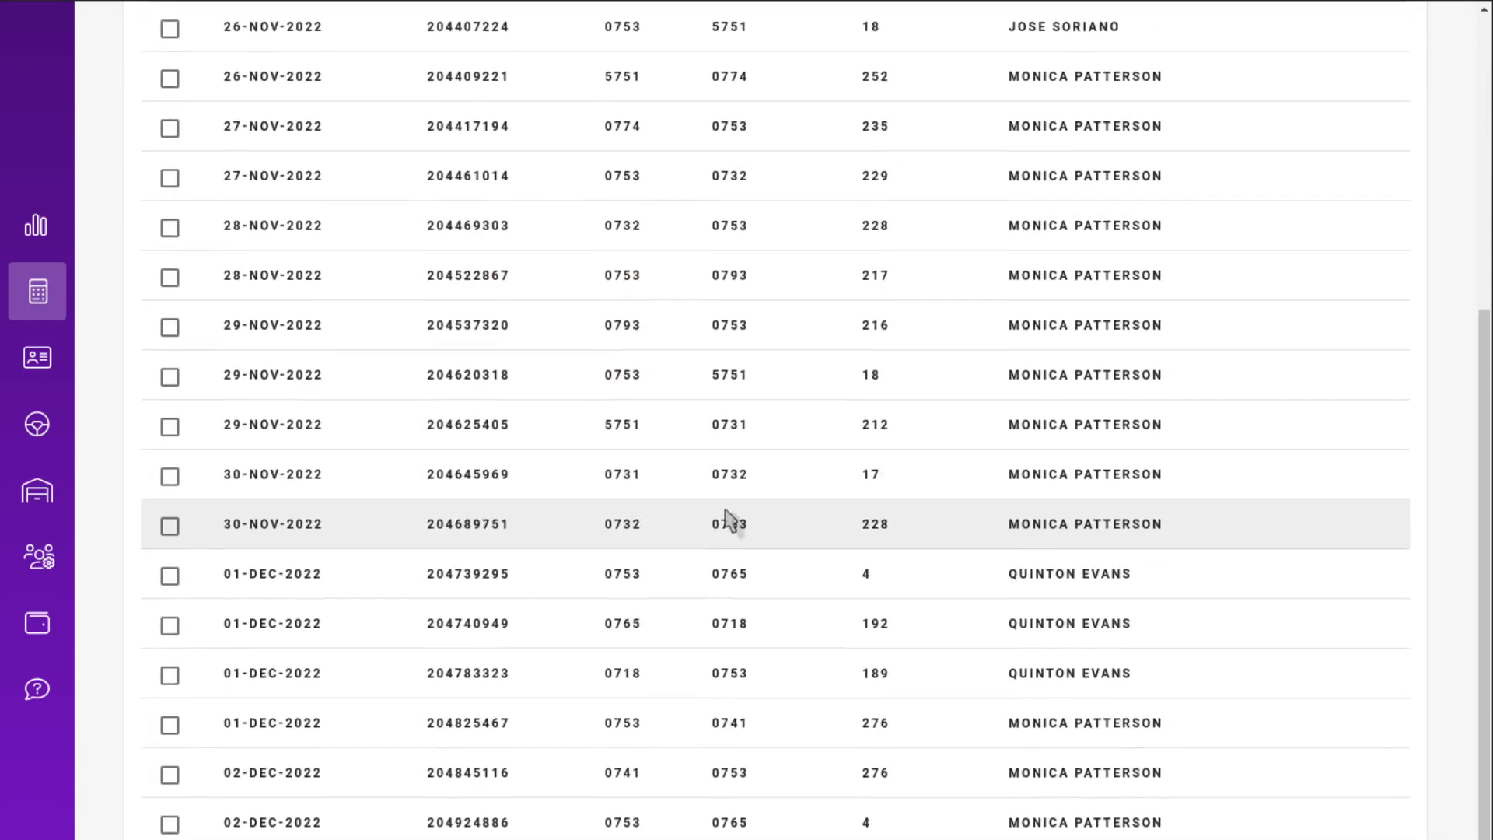
scroll(727, 514, up, 3)
scroll(725, 511, up, 3)
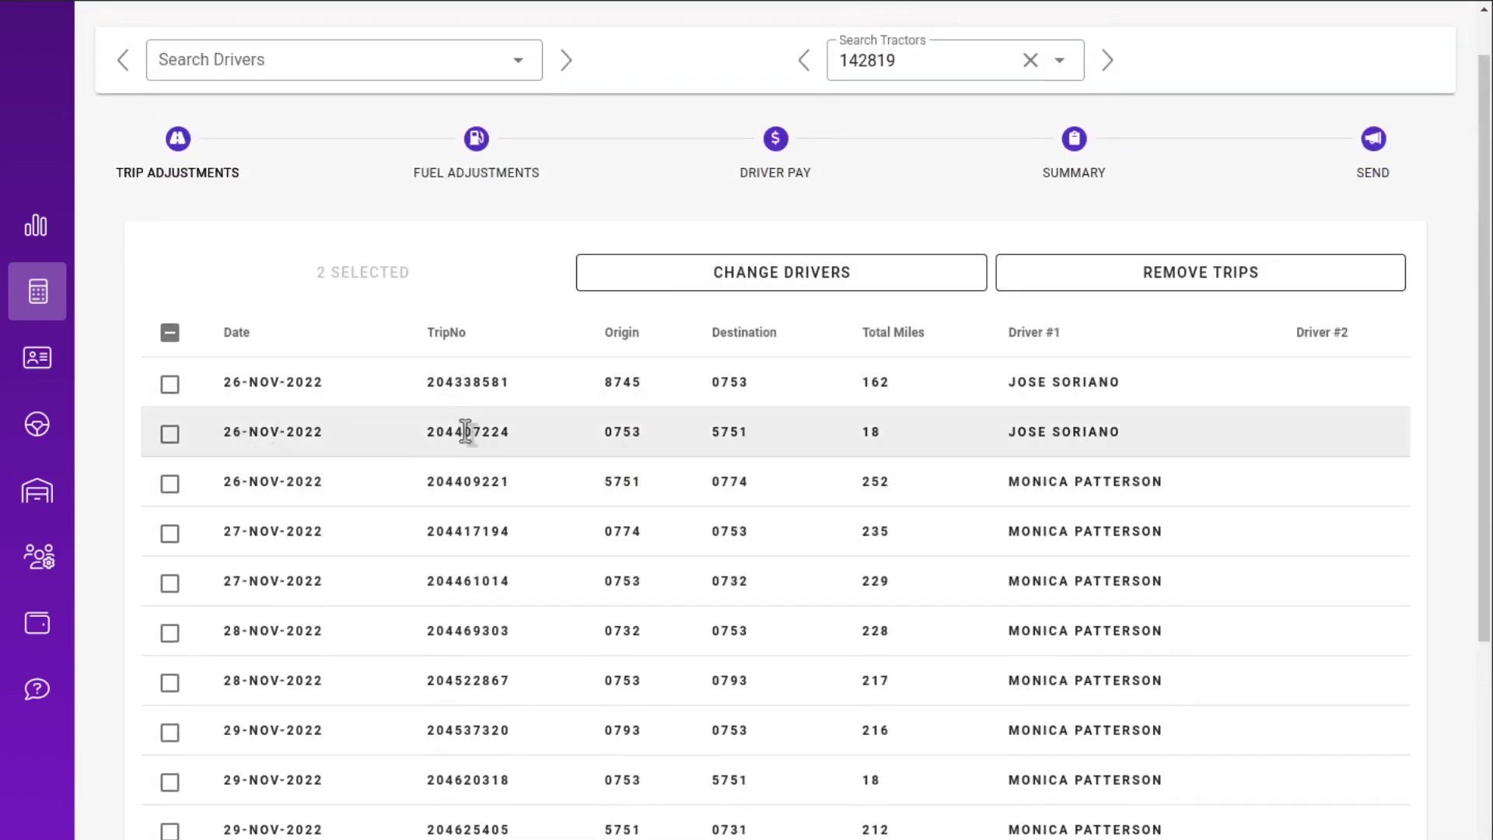
drag(466, 432, 470, 480)
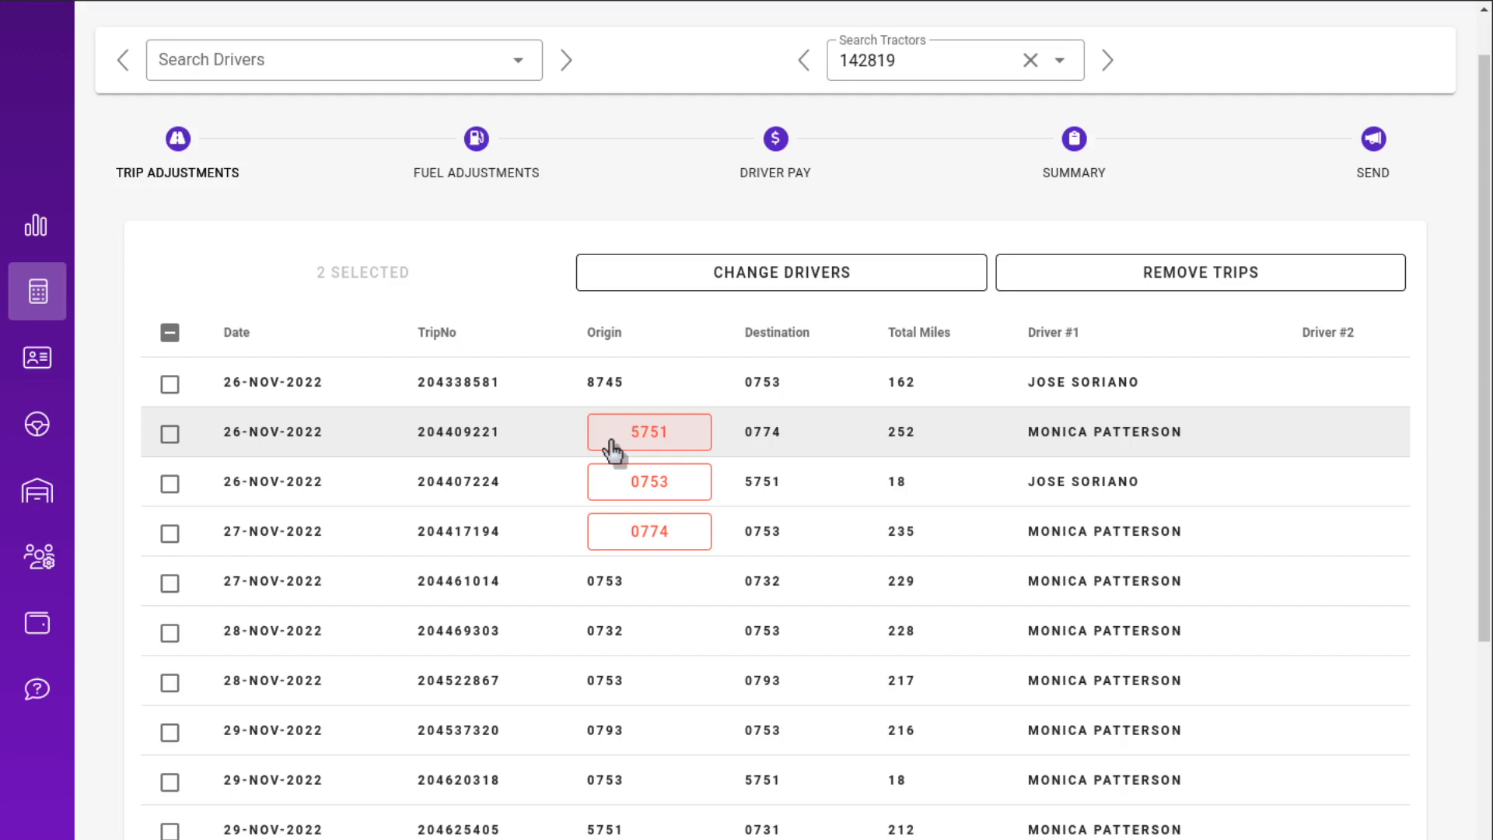
Open the trip insertion form from the flagged 5751 origin, inspect its prefilled fields and mileage, and close it without saving
click(614, 449)
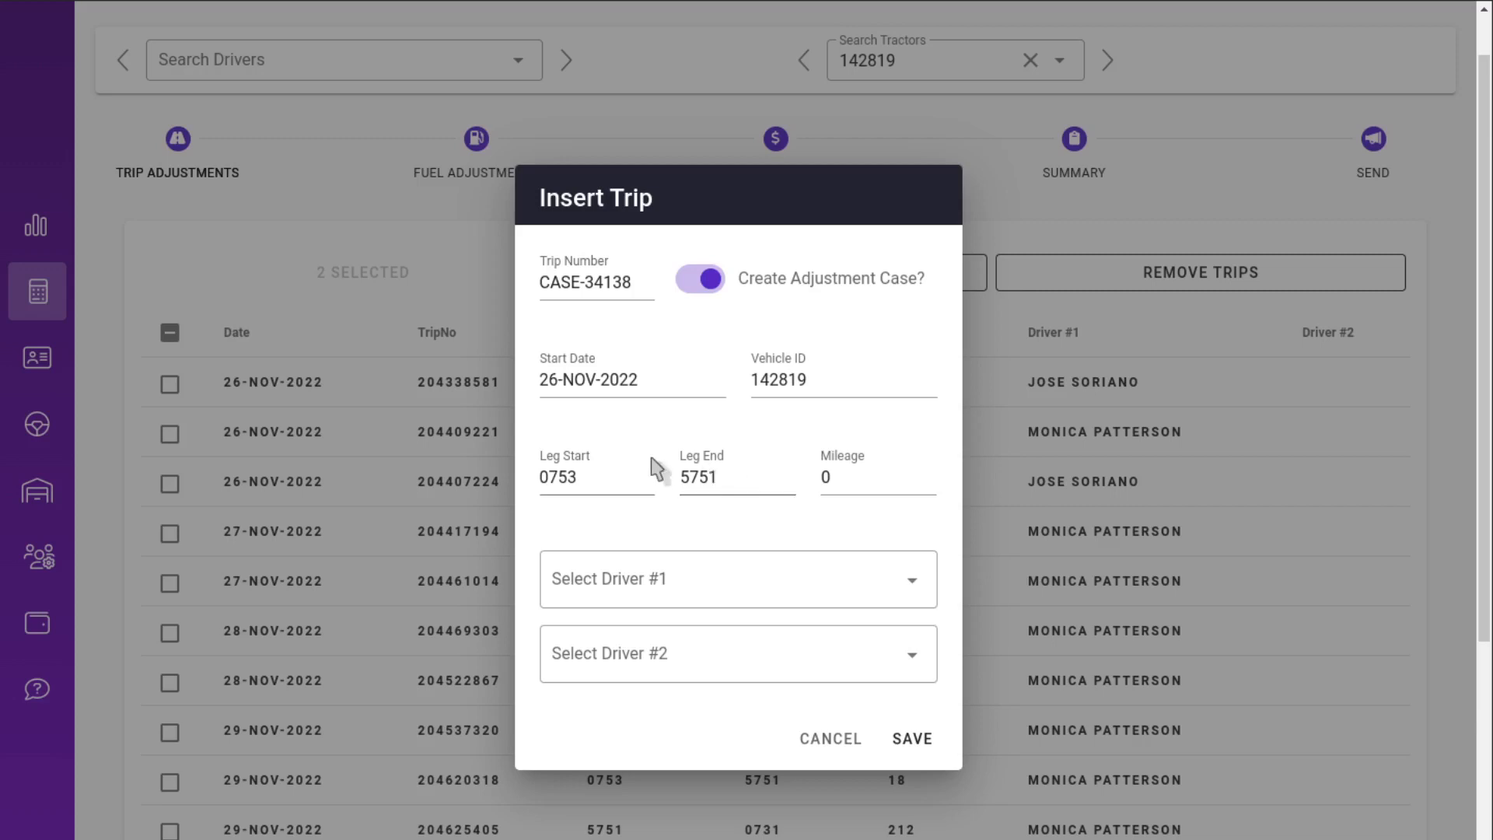
double_click(826, 477)
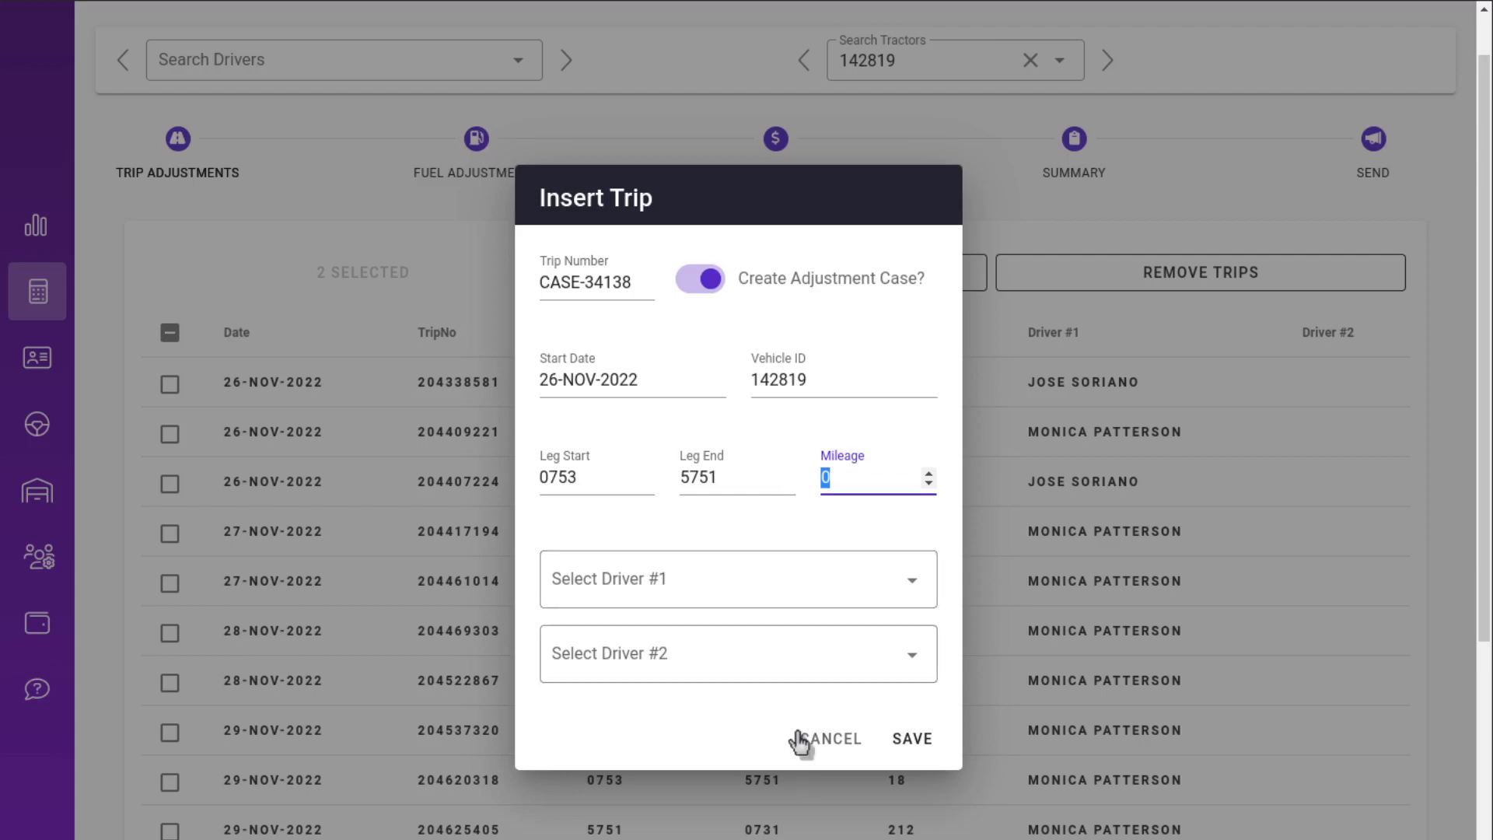
click(840, 739)
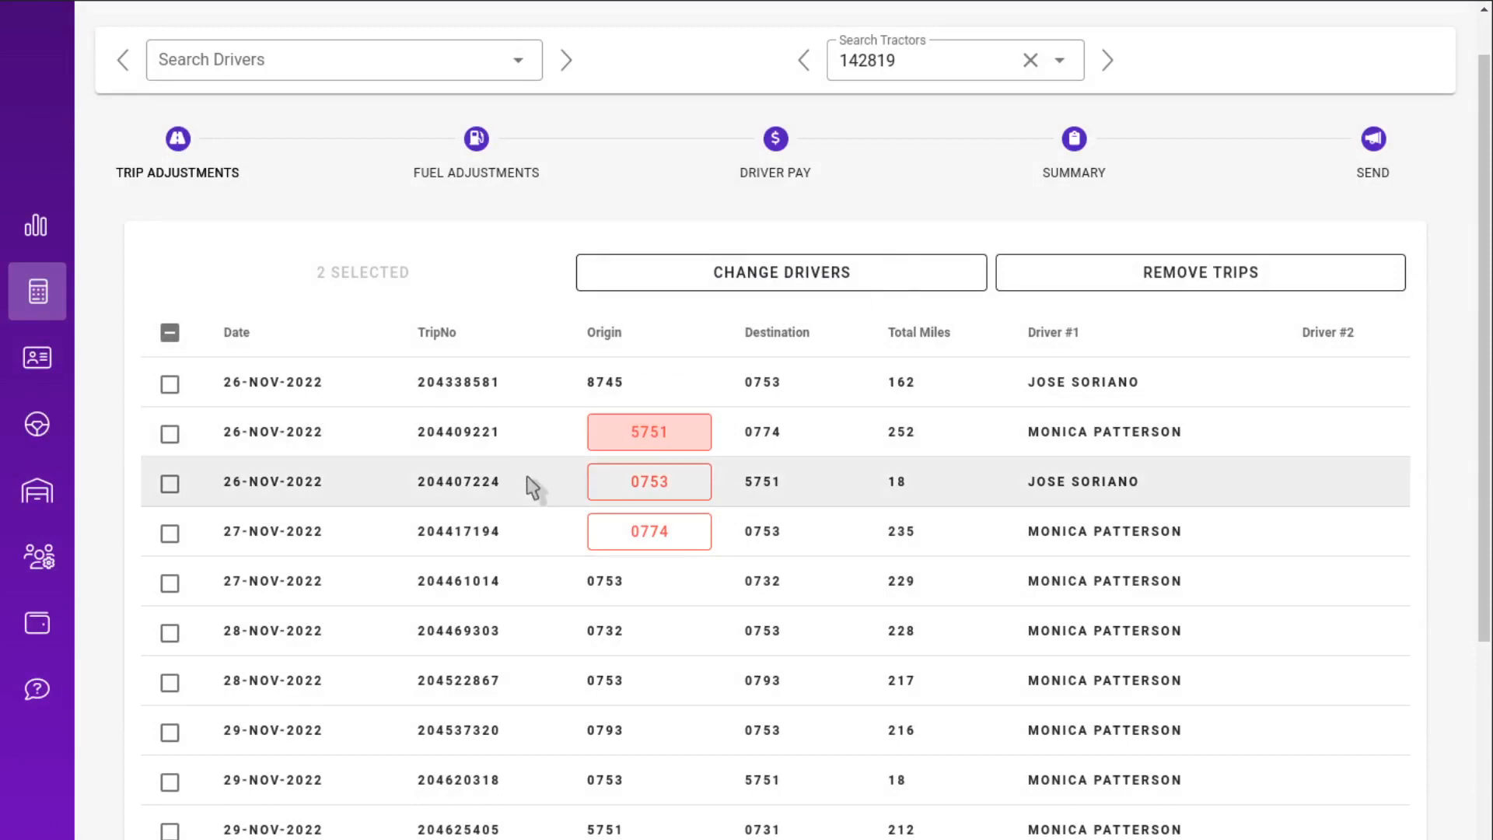
Rearrange the 26-NOV-2022 trips back into the sequence 8745–0753, 0753–5751, 5751–0774
drag(528, 484, 524, 425)
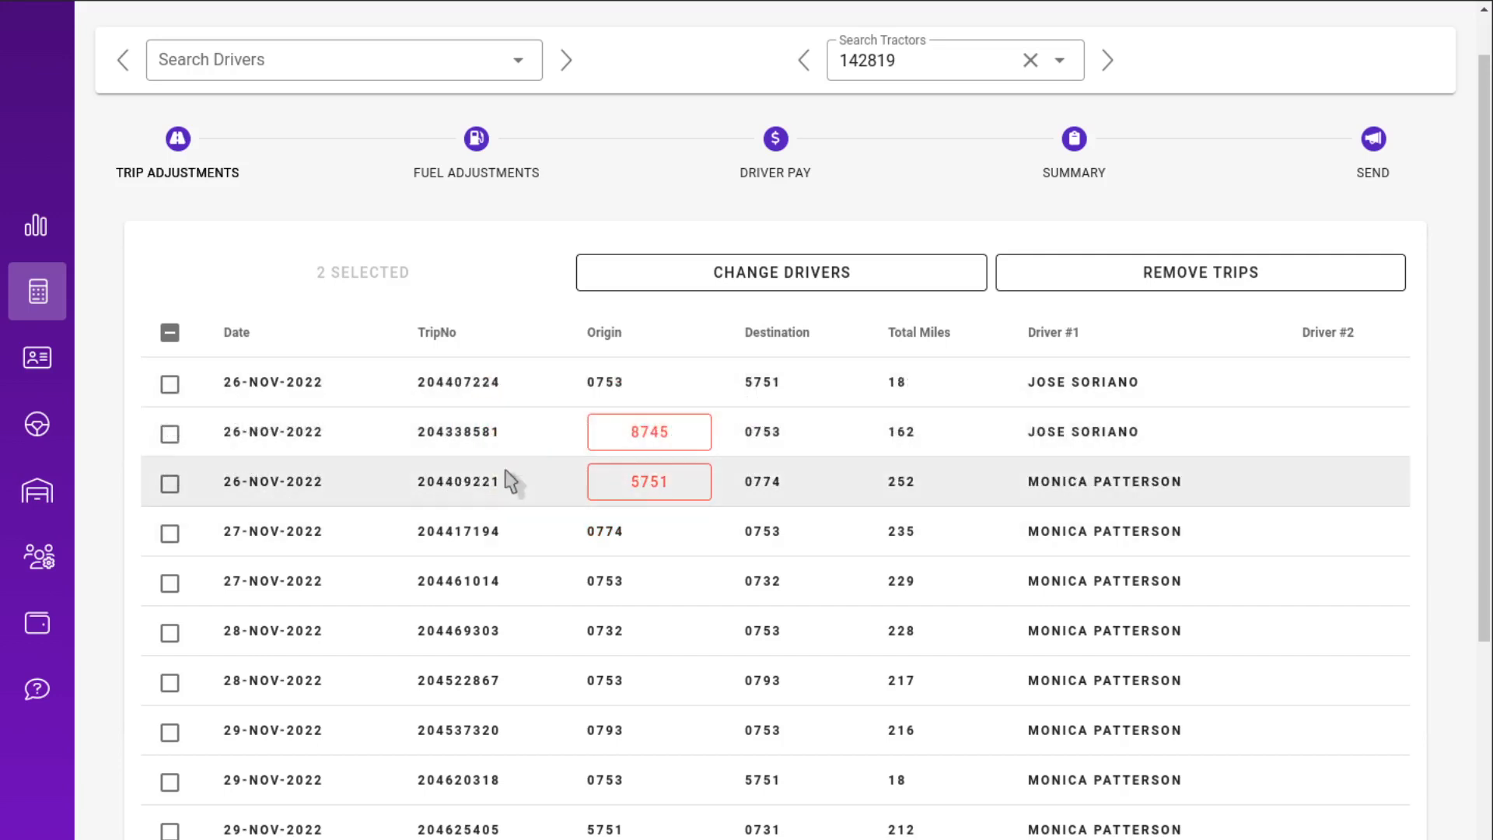
drag(510, 480, 510, 420)
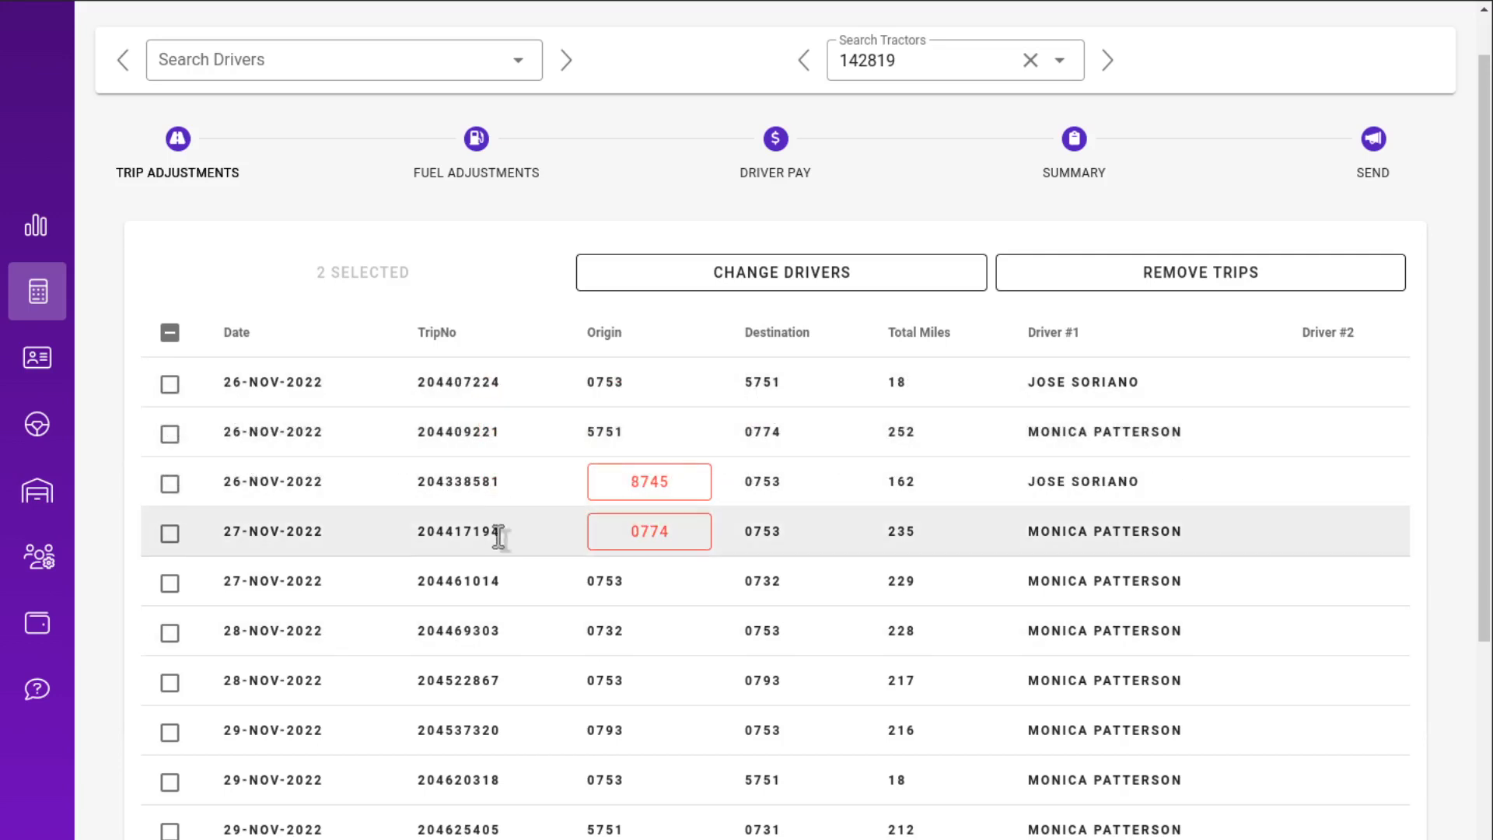
drag(497, 533, 500, 506)
drag(506, 581, 500, 530)
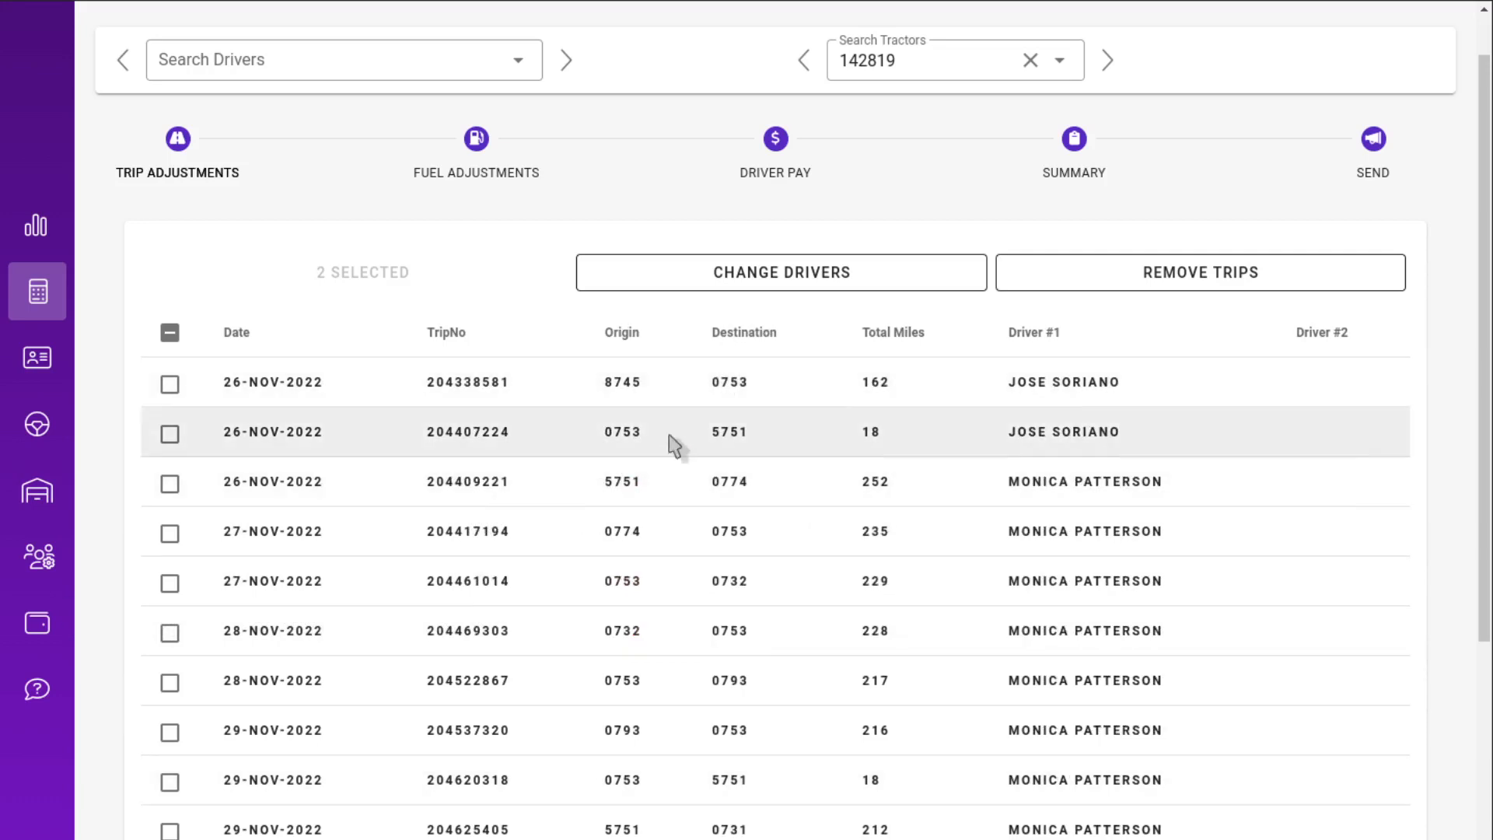
Replace Driver #1 on the 26-NOV-2022 trips 8745–0753 and 0753–5751 with the driver assigned to the following 5751–0774 trip
click(169, 384)
click(169, 434)
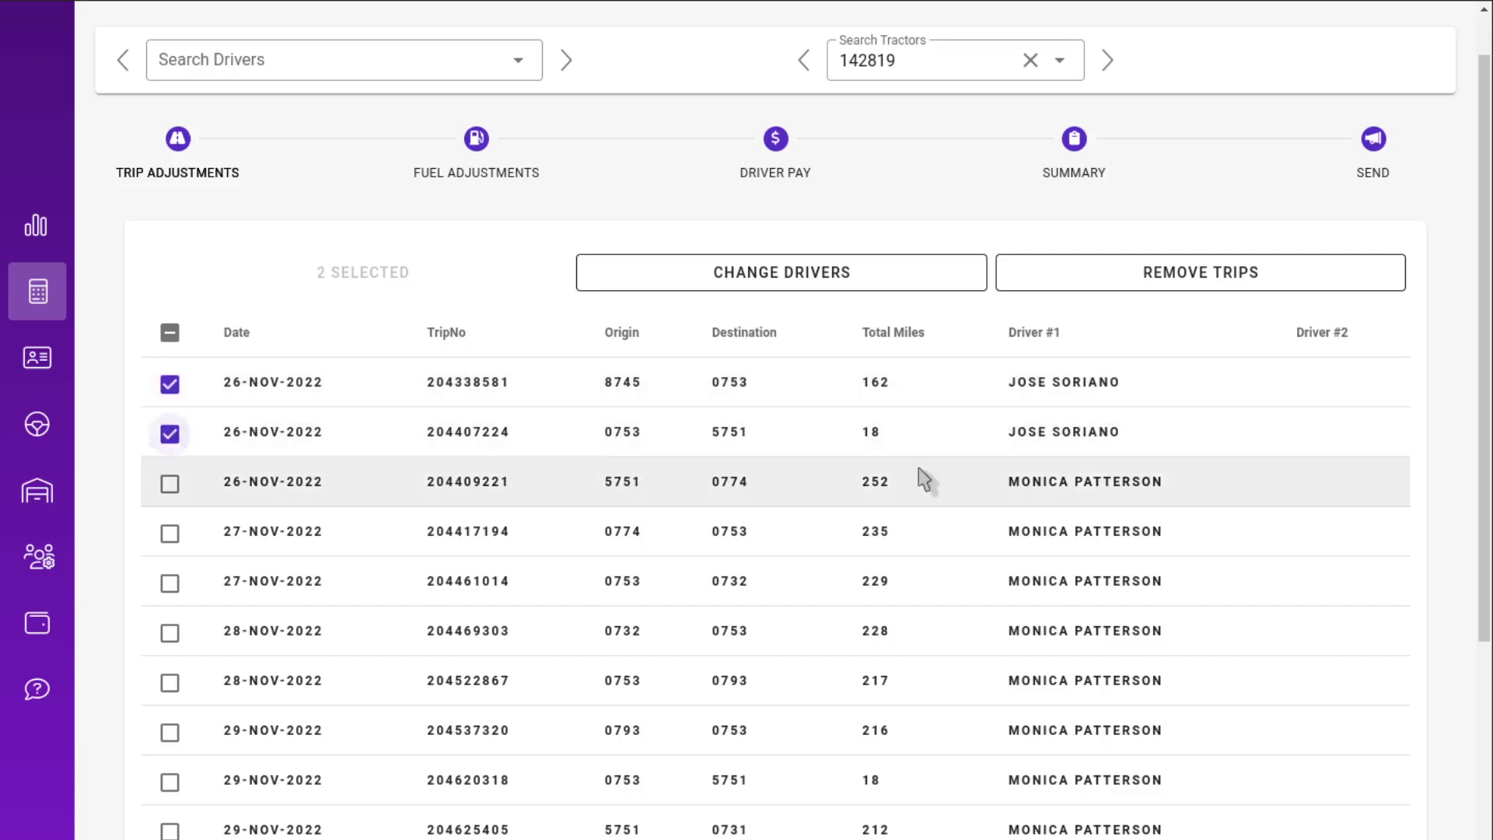
click(908, 280)
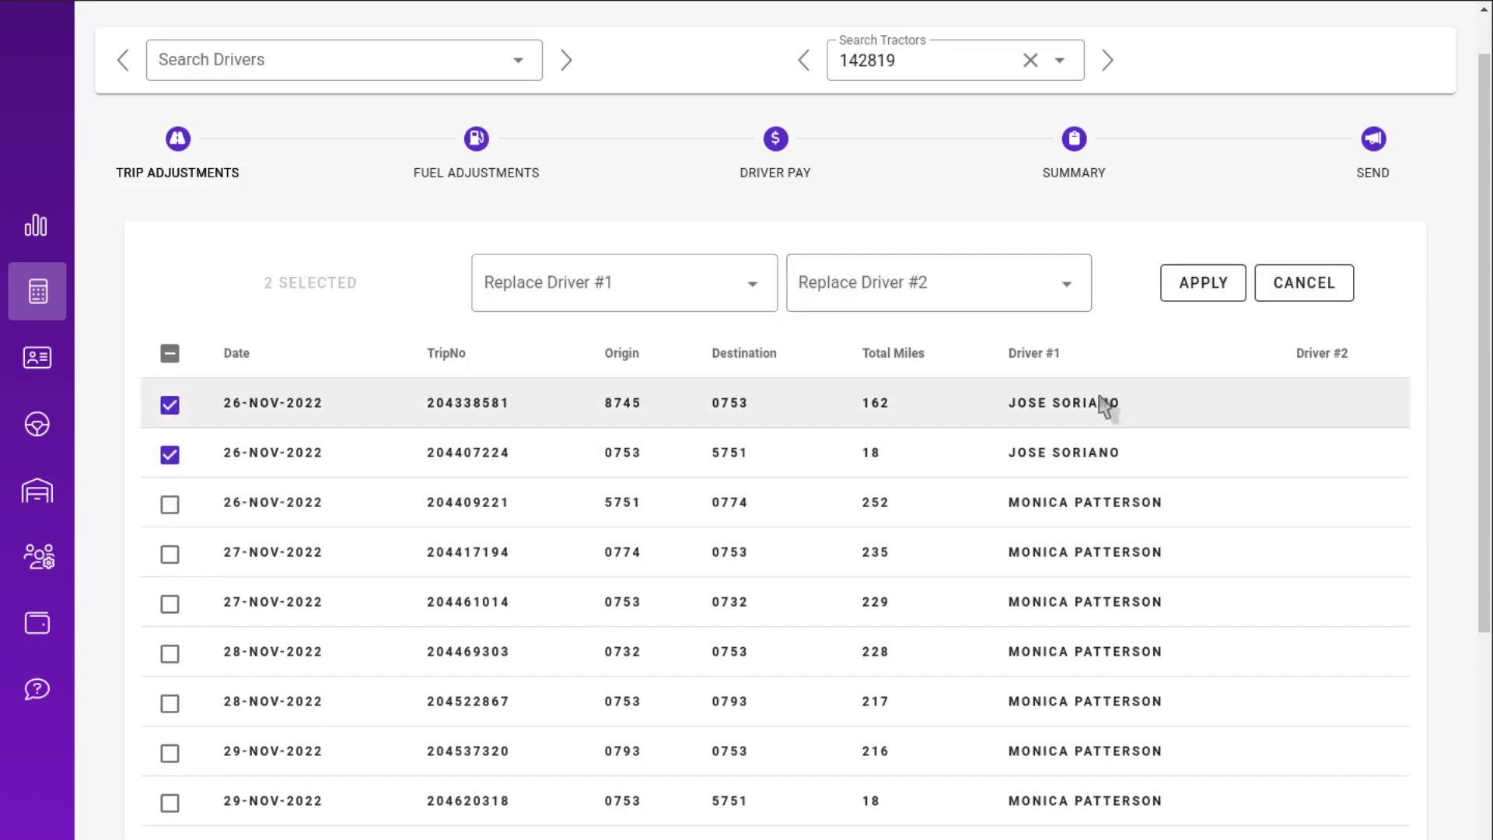
click(714, 283)
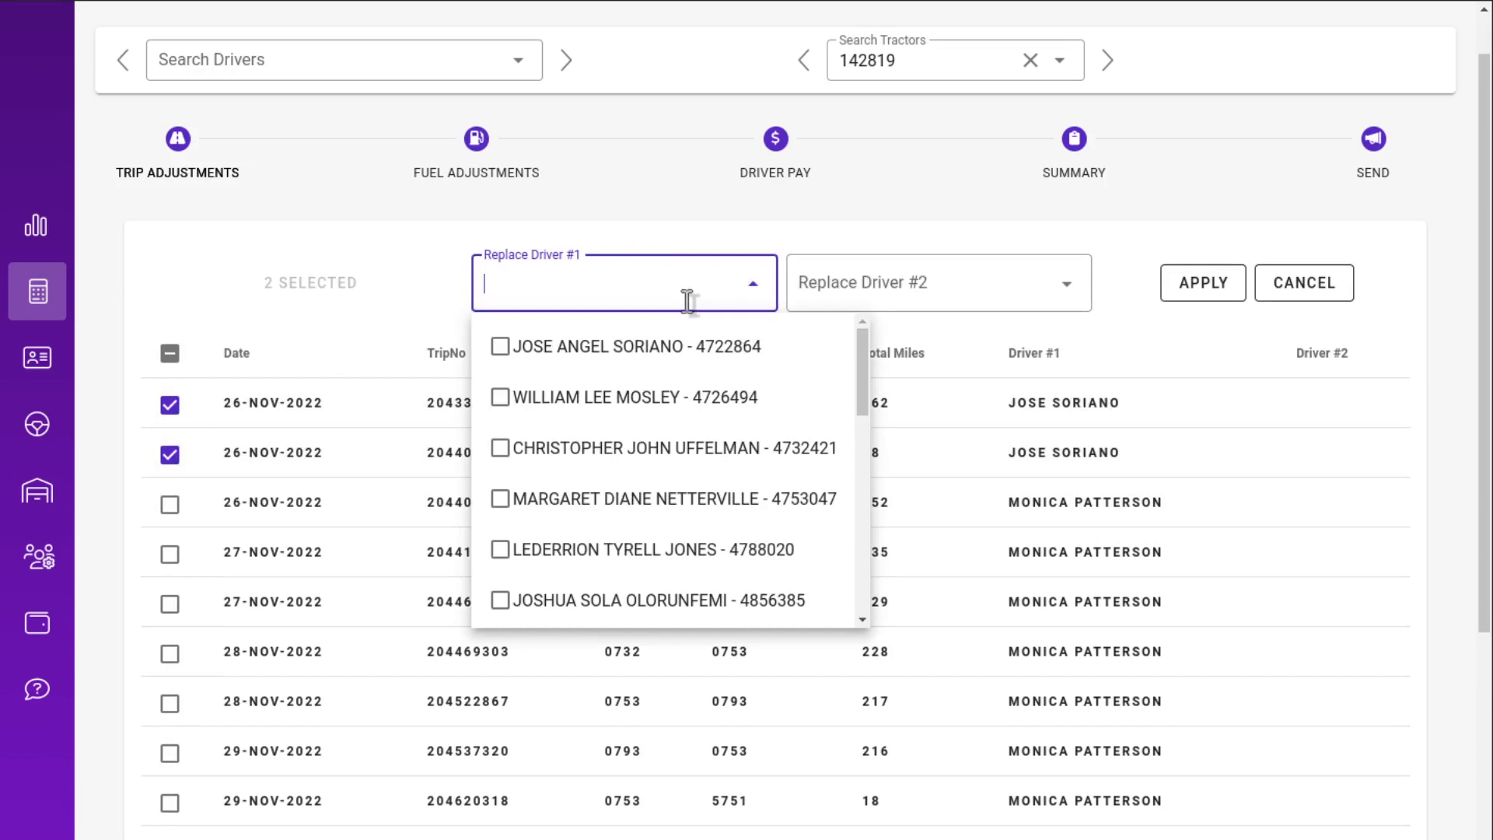
text(monic)
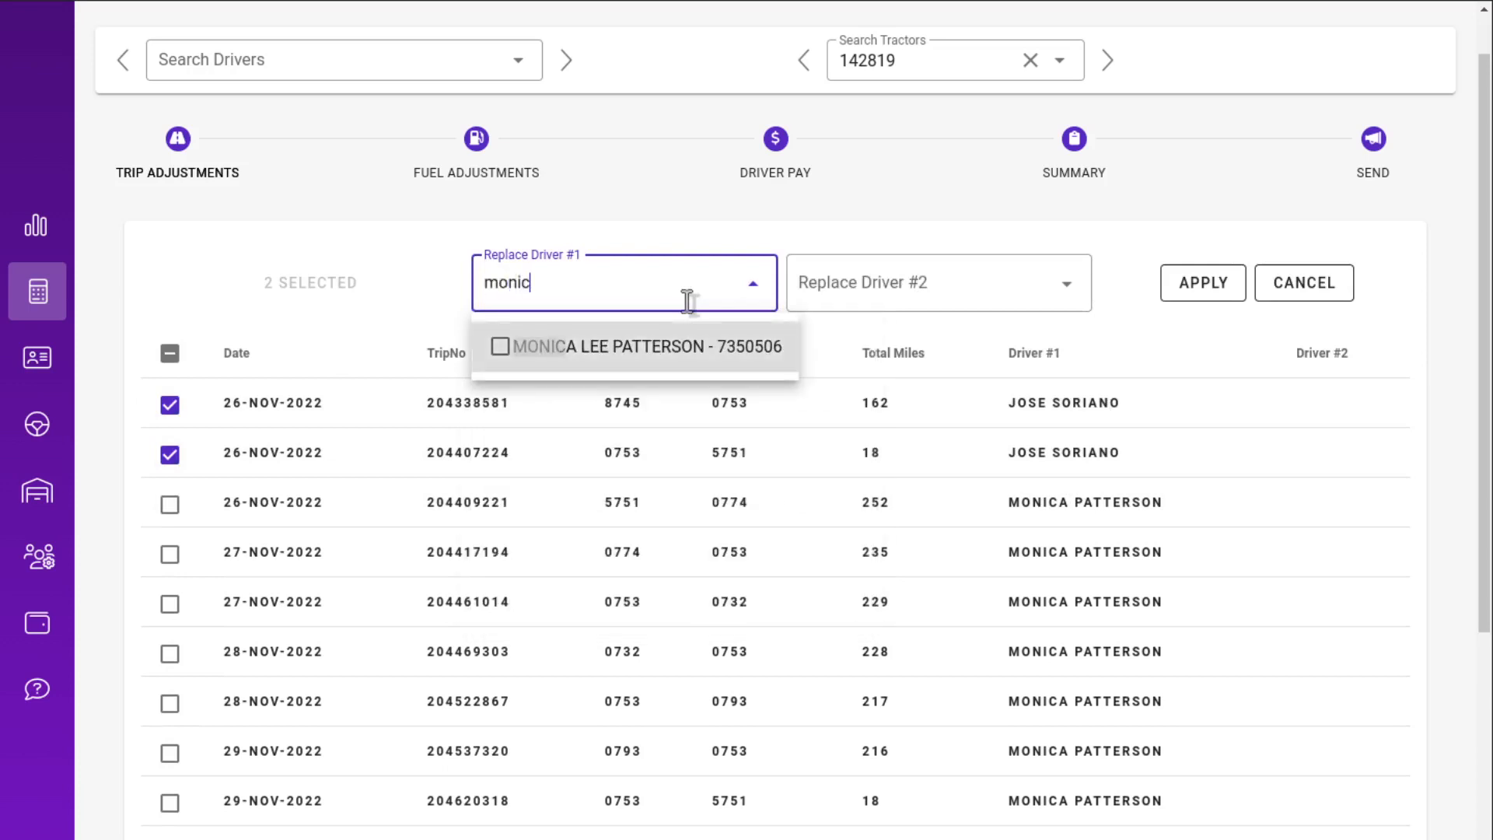
click(507, 356)
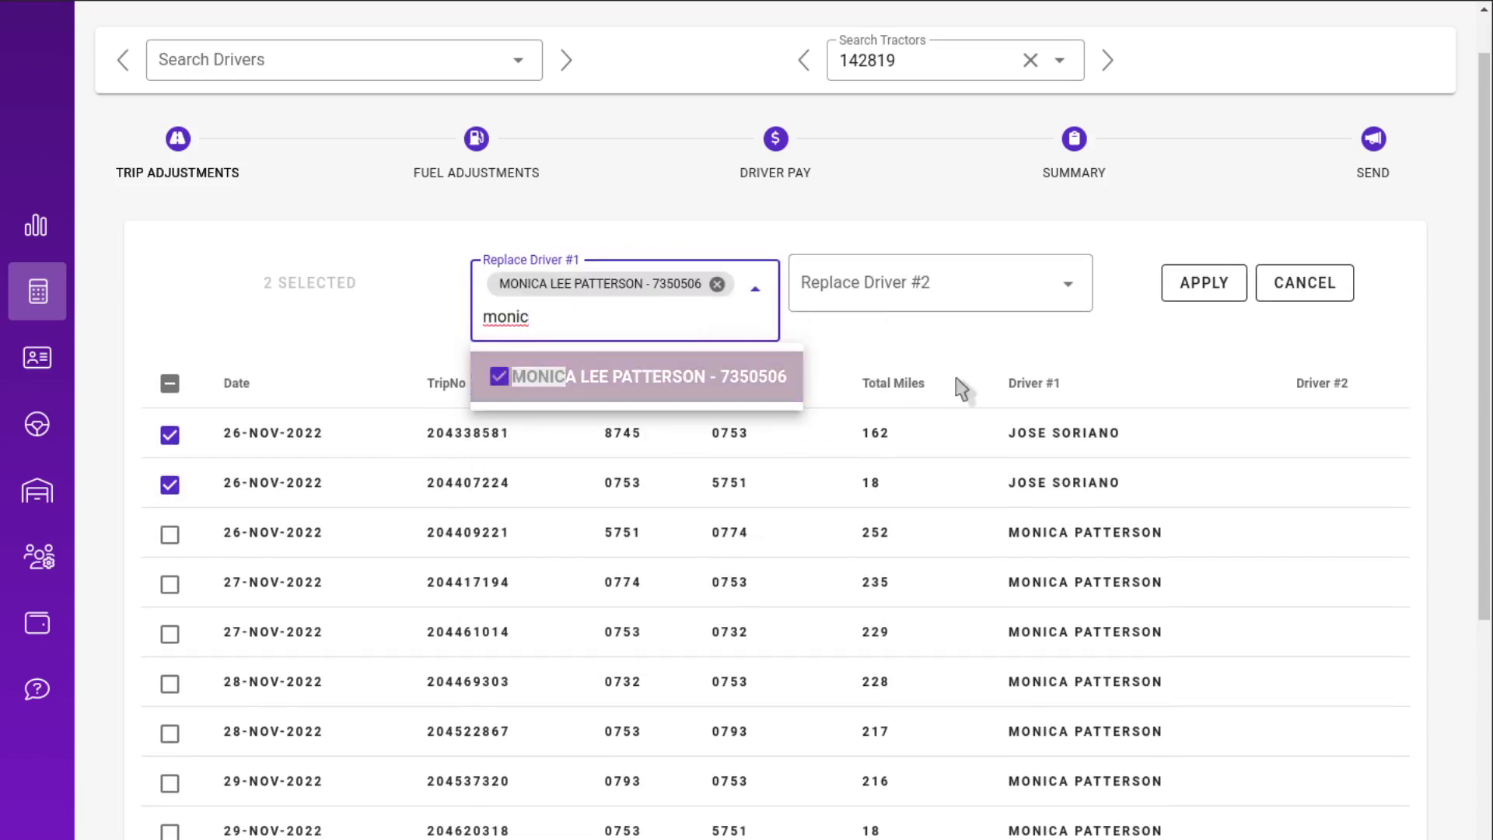
click(1228, 296)
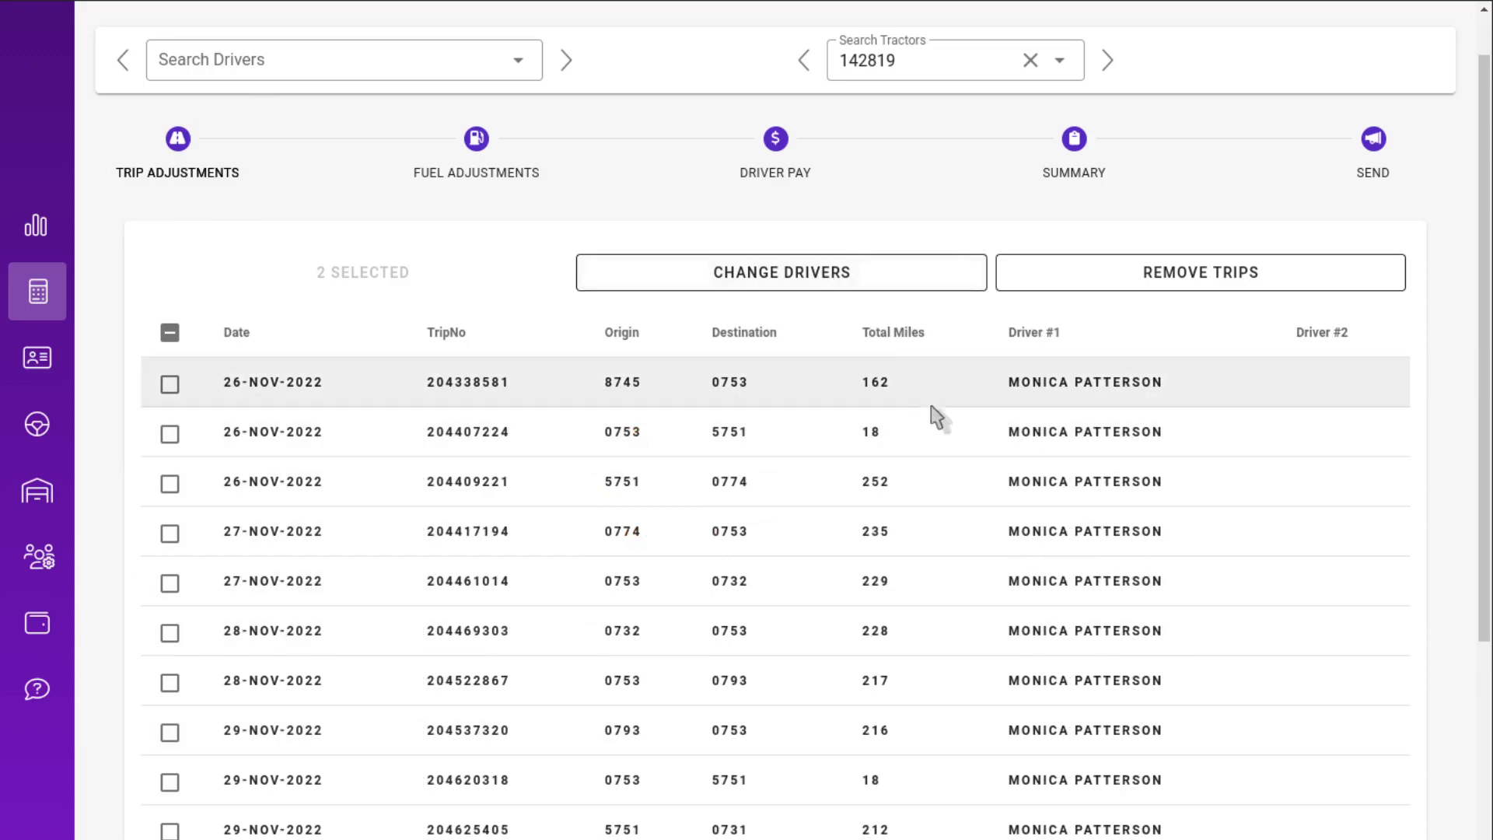
scroll(1019, 527, down, 4)
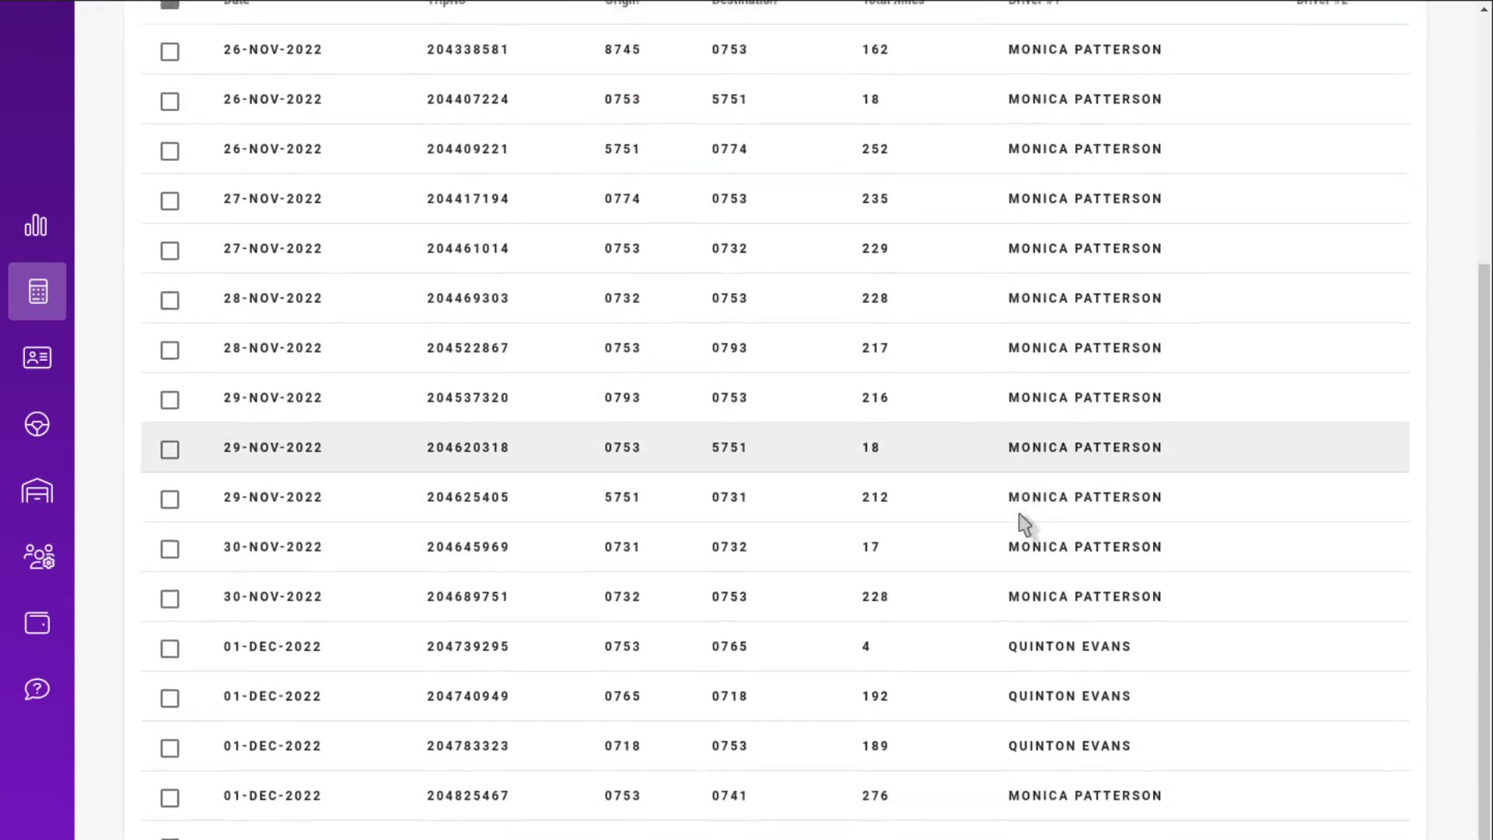
scroll(1019, 535, up, 5)
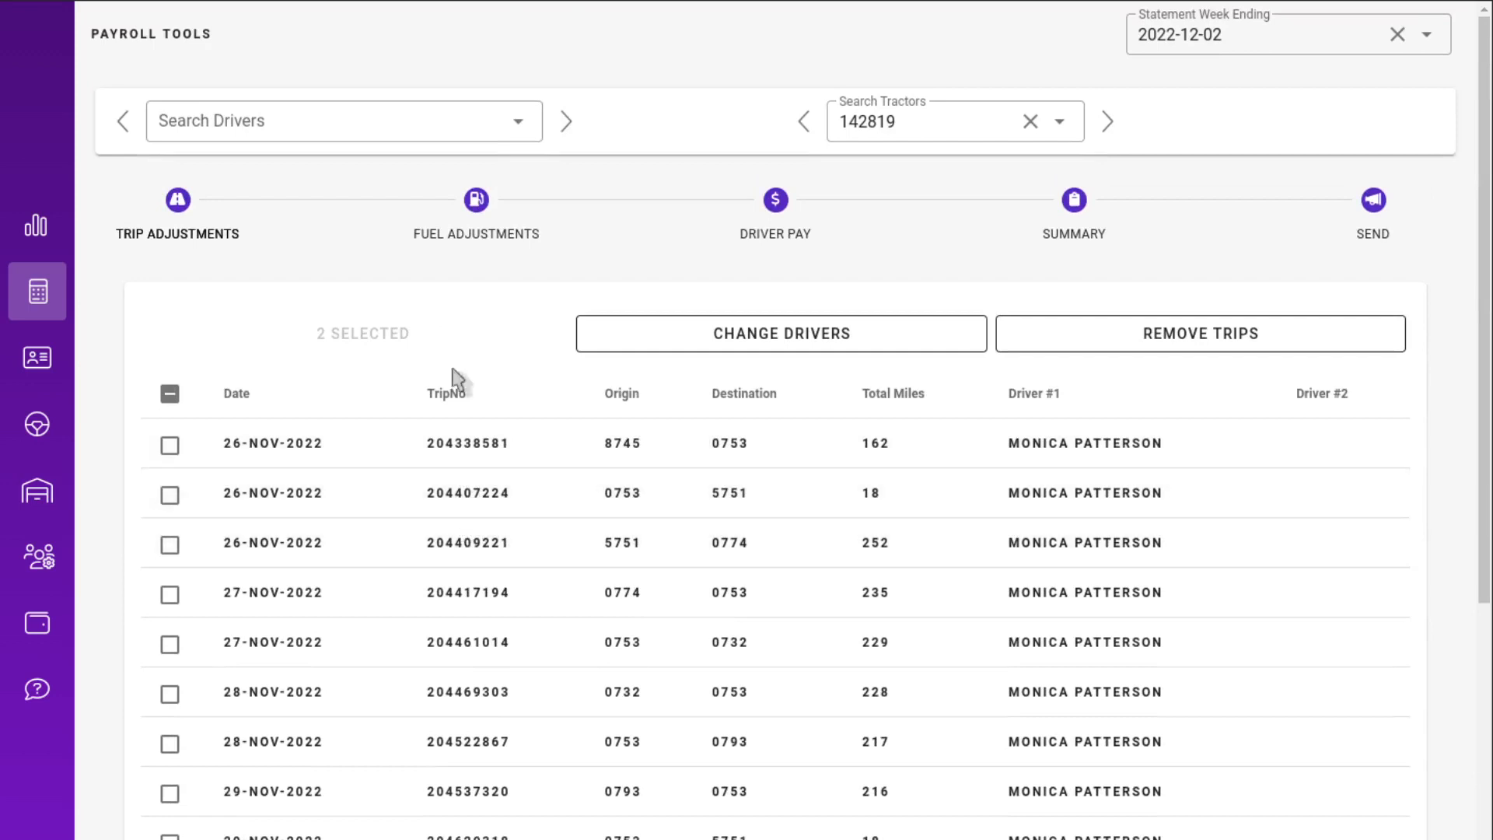
In Fuel Adjustments, remove the trip assignments from the 27-NOV-2022, 28-NOV-2022 and 01-DEC-2022 fuel purchases
click(476, 221)
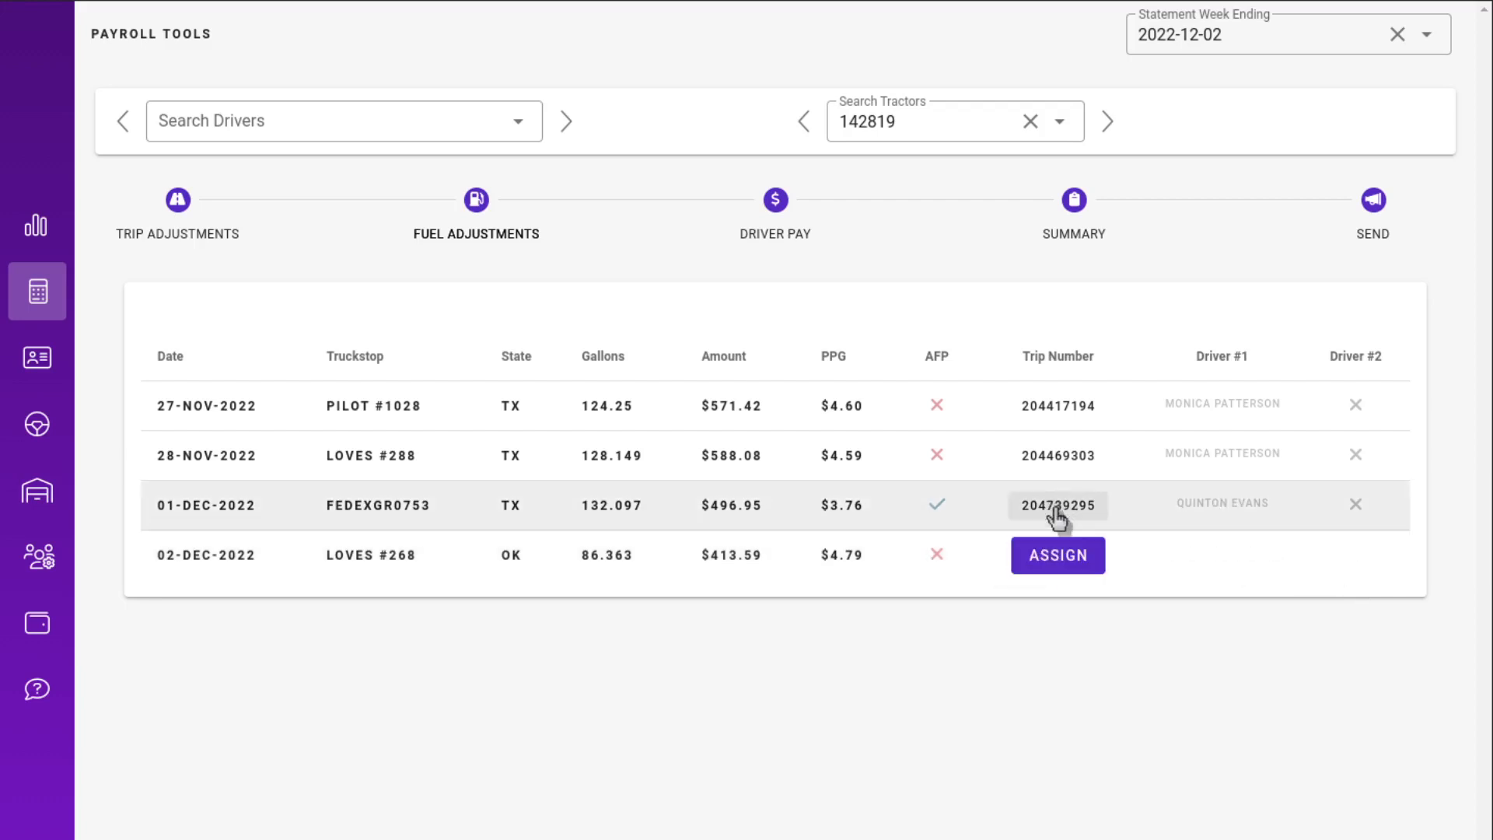
click(1058, 506)
click(1059, 456)
click(1065, 408)
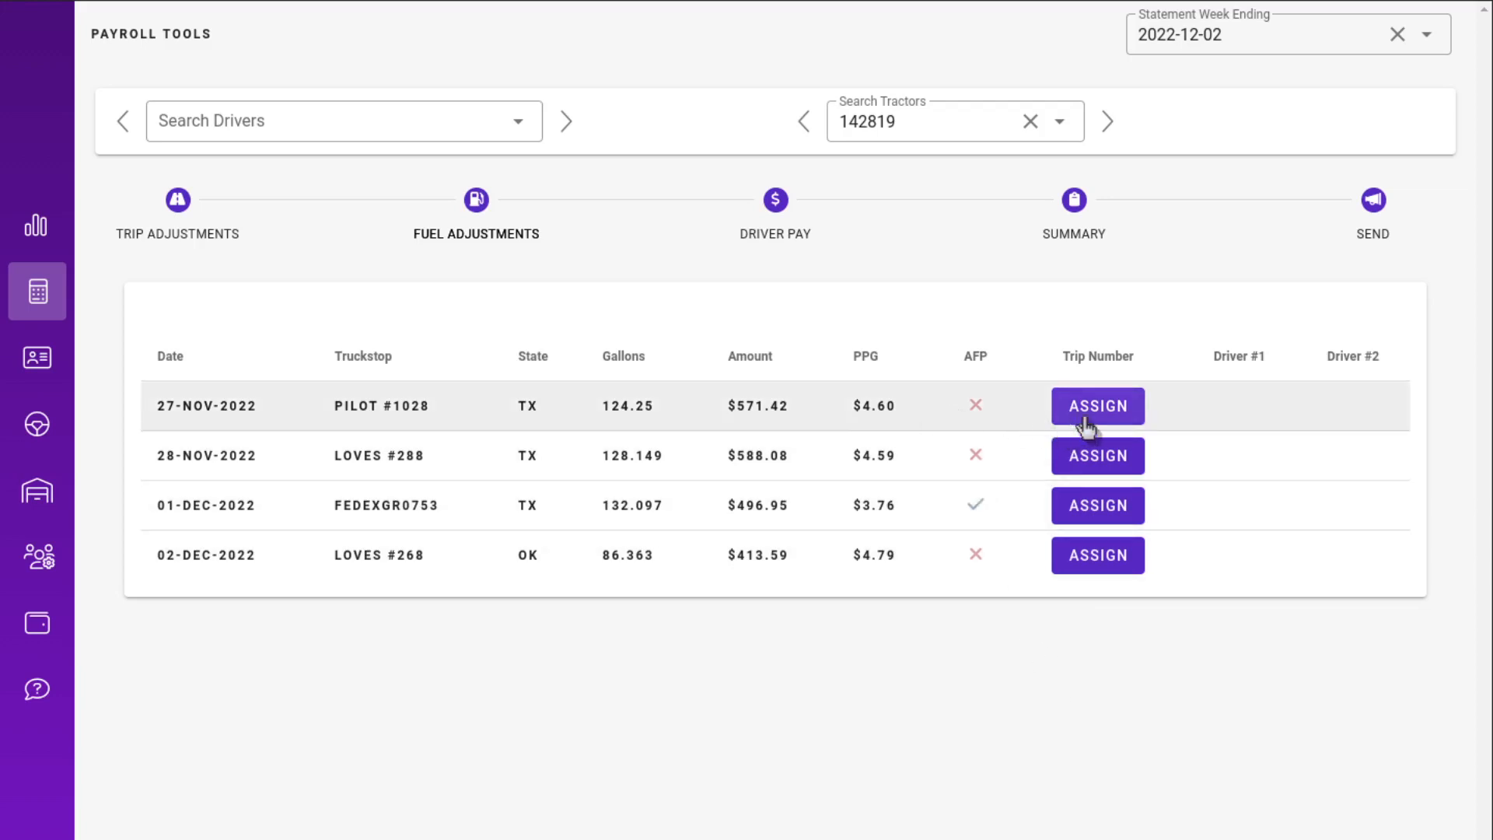
Assign trip 204417194 to the 27-NOV-2022 PILOT #1028 fuel purchase and trip 204469303 to the 28-NOV-2022 LOVES #288 purchase
click(1086, 427)
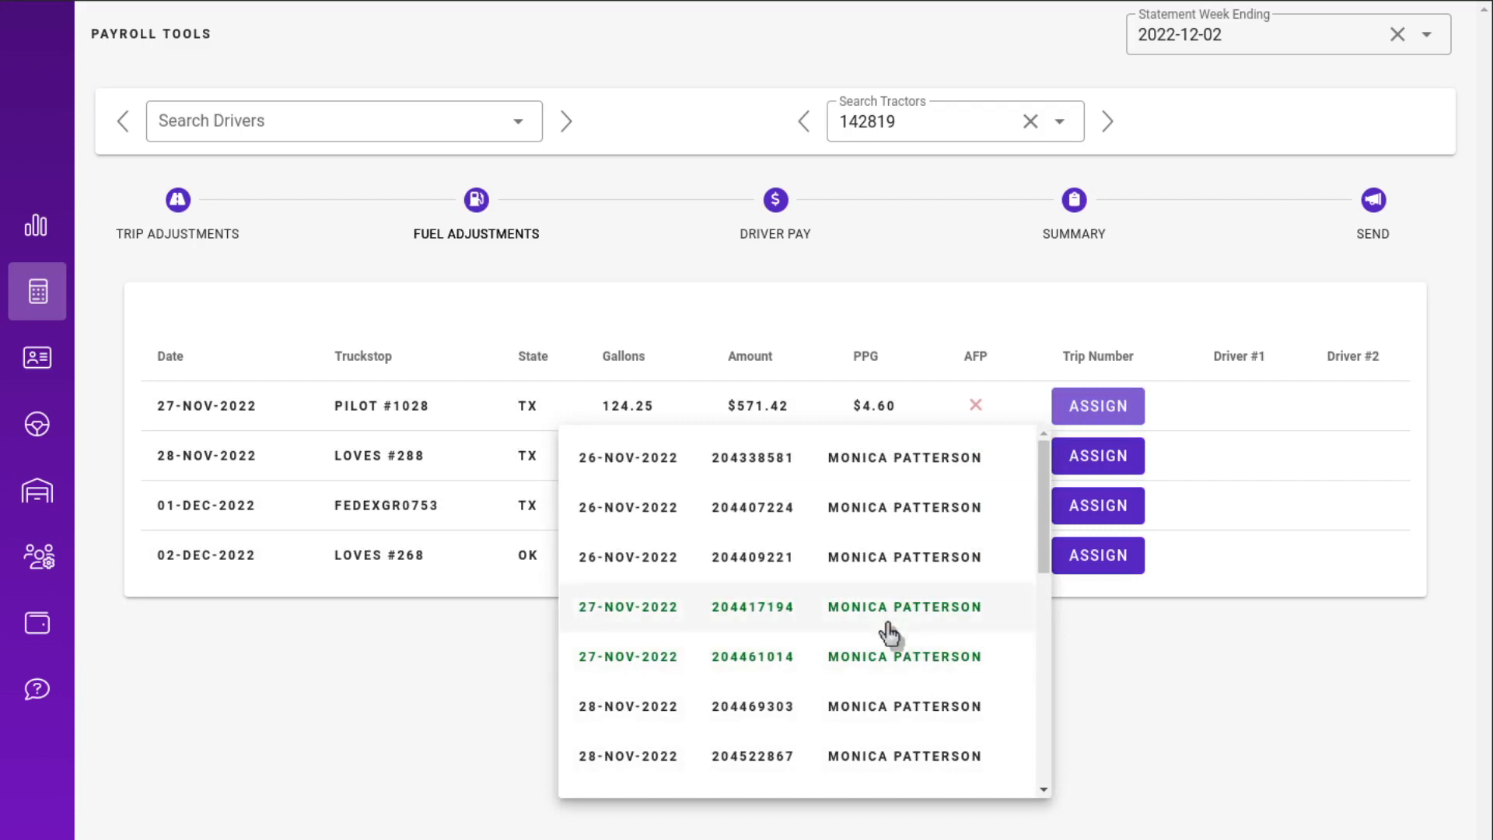
click(677, 622)
click(1083, 456)
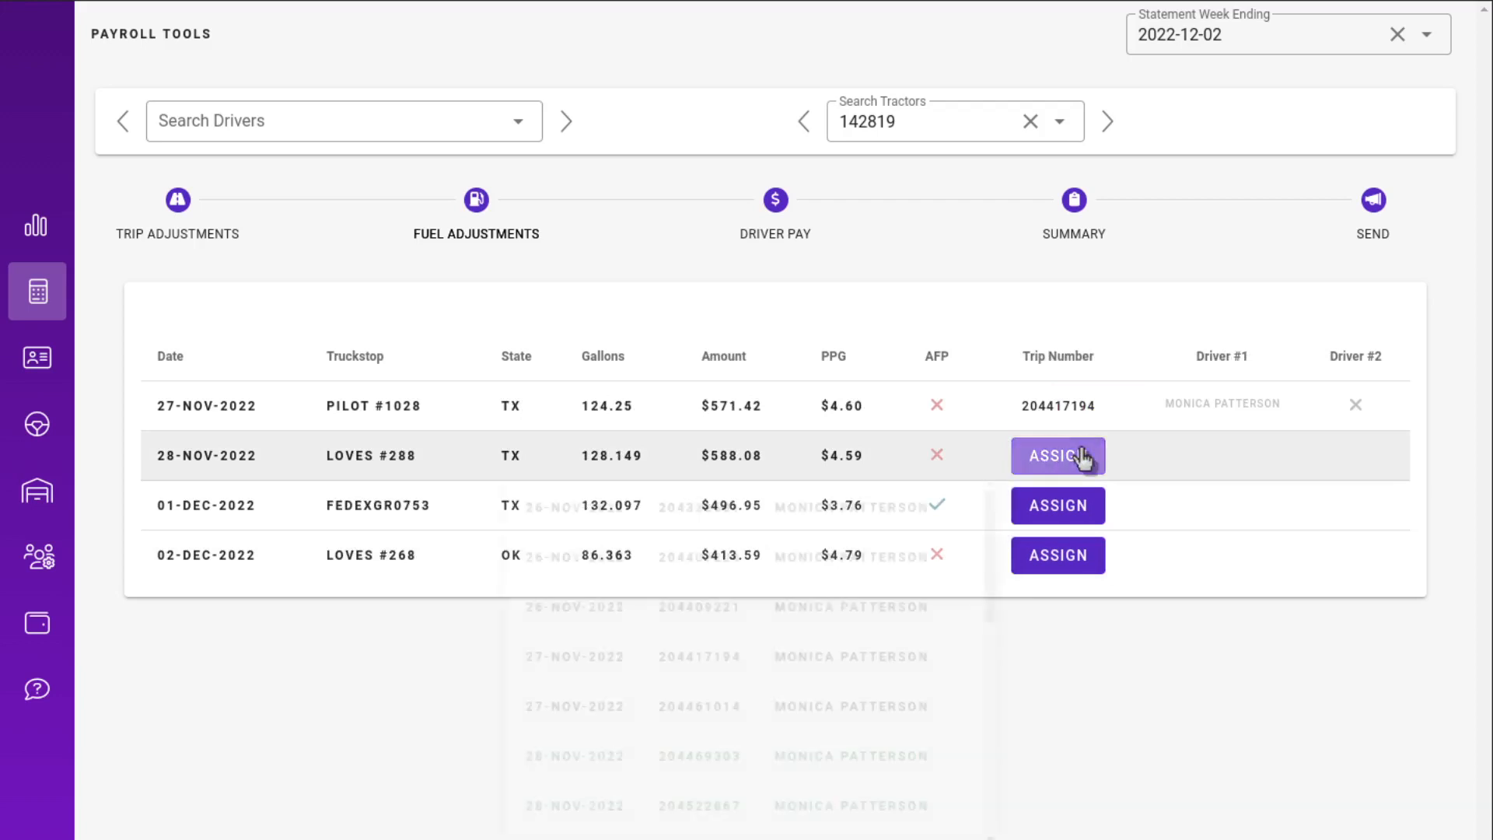
scroll(875, 553, down, 1)
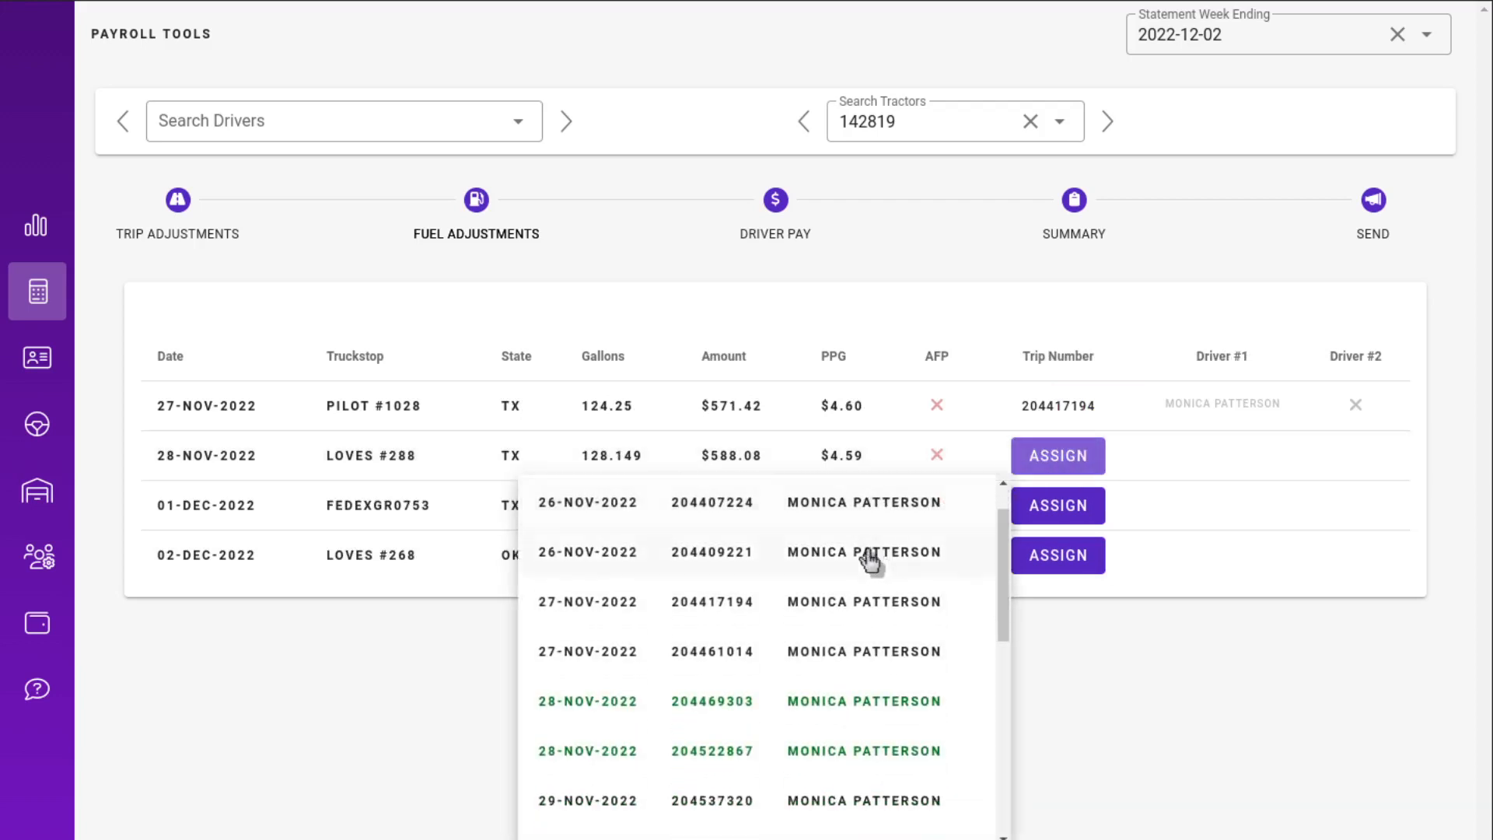
click(731, 722)
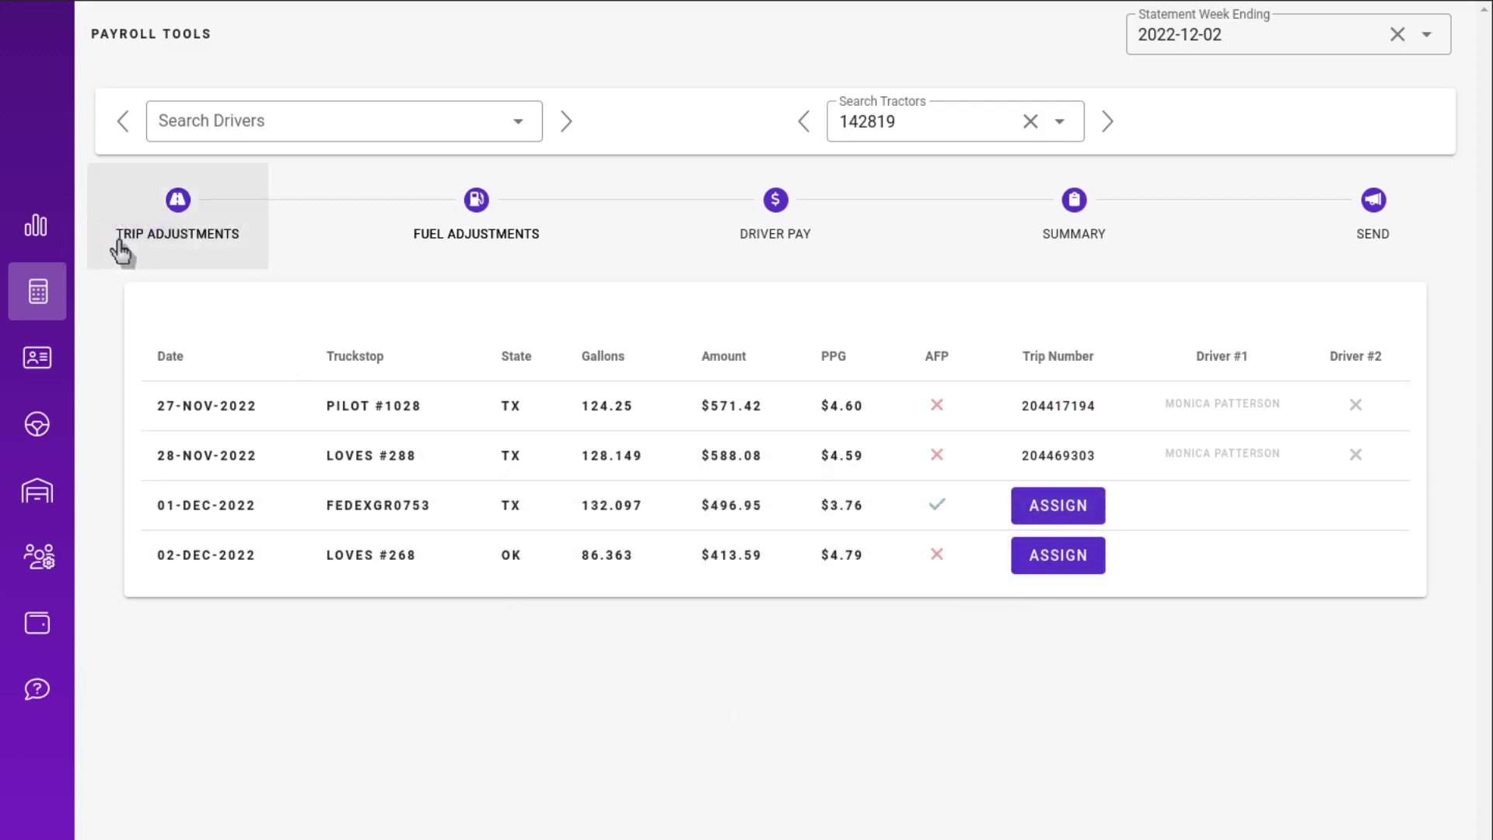
Assign trip 204825467 to the 01-DEC-2022 FEDEXGR0753 fuel purchase
click(1061, 522)
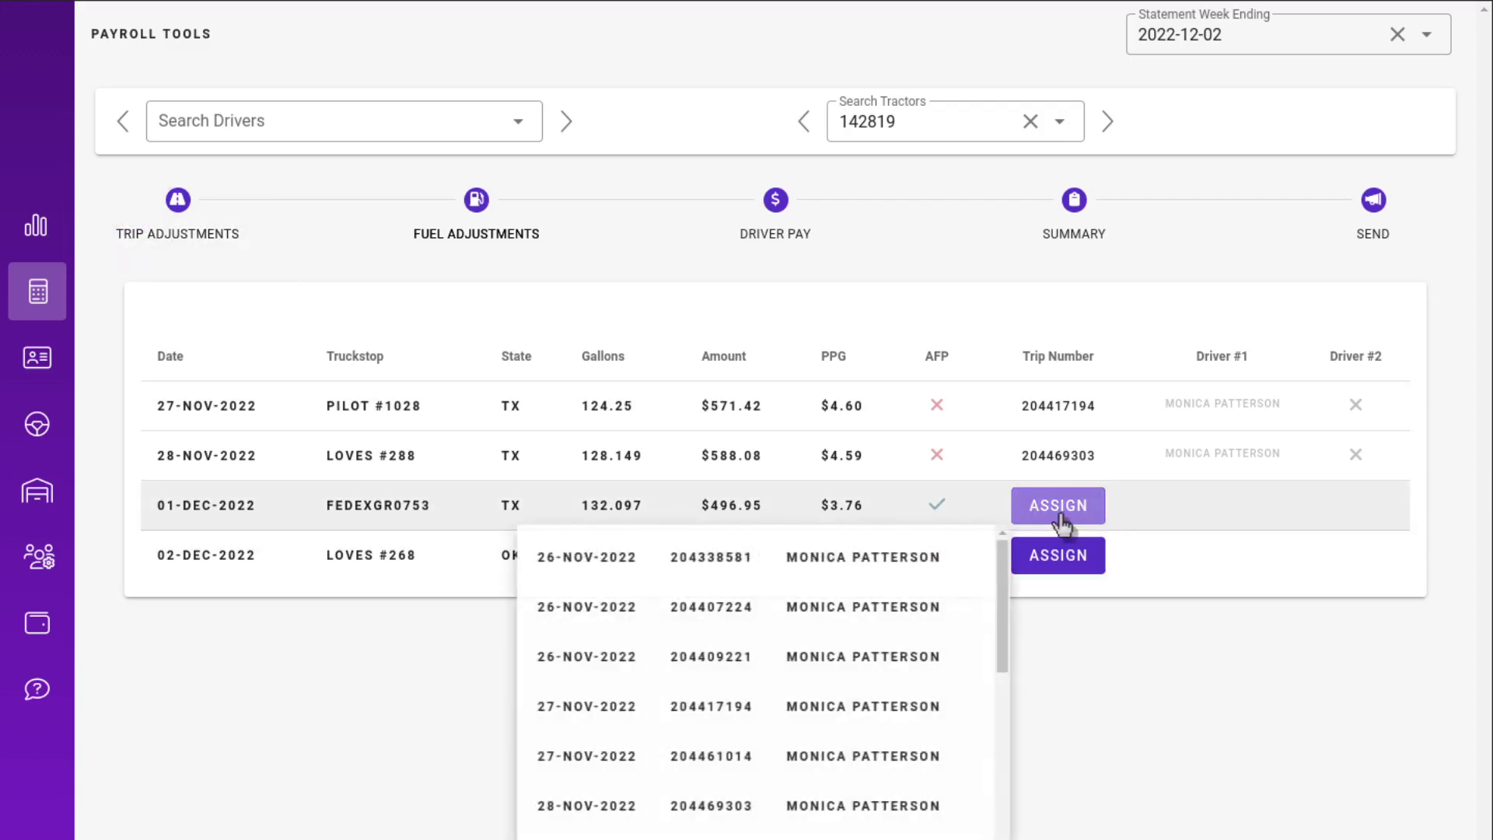
scroll(840, 716, down, 5)
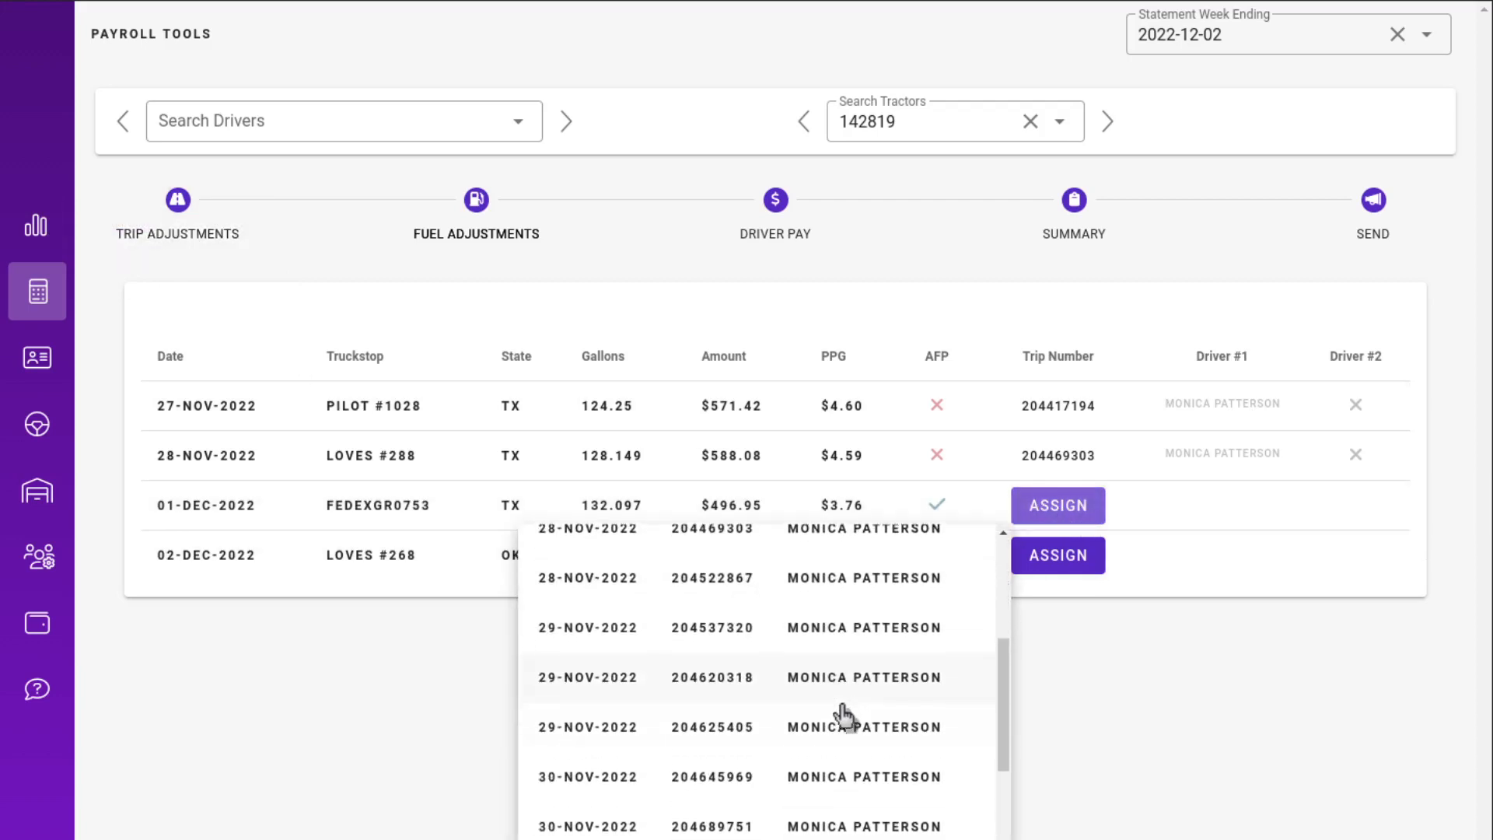
scroll(844, 715, down, 2)
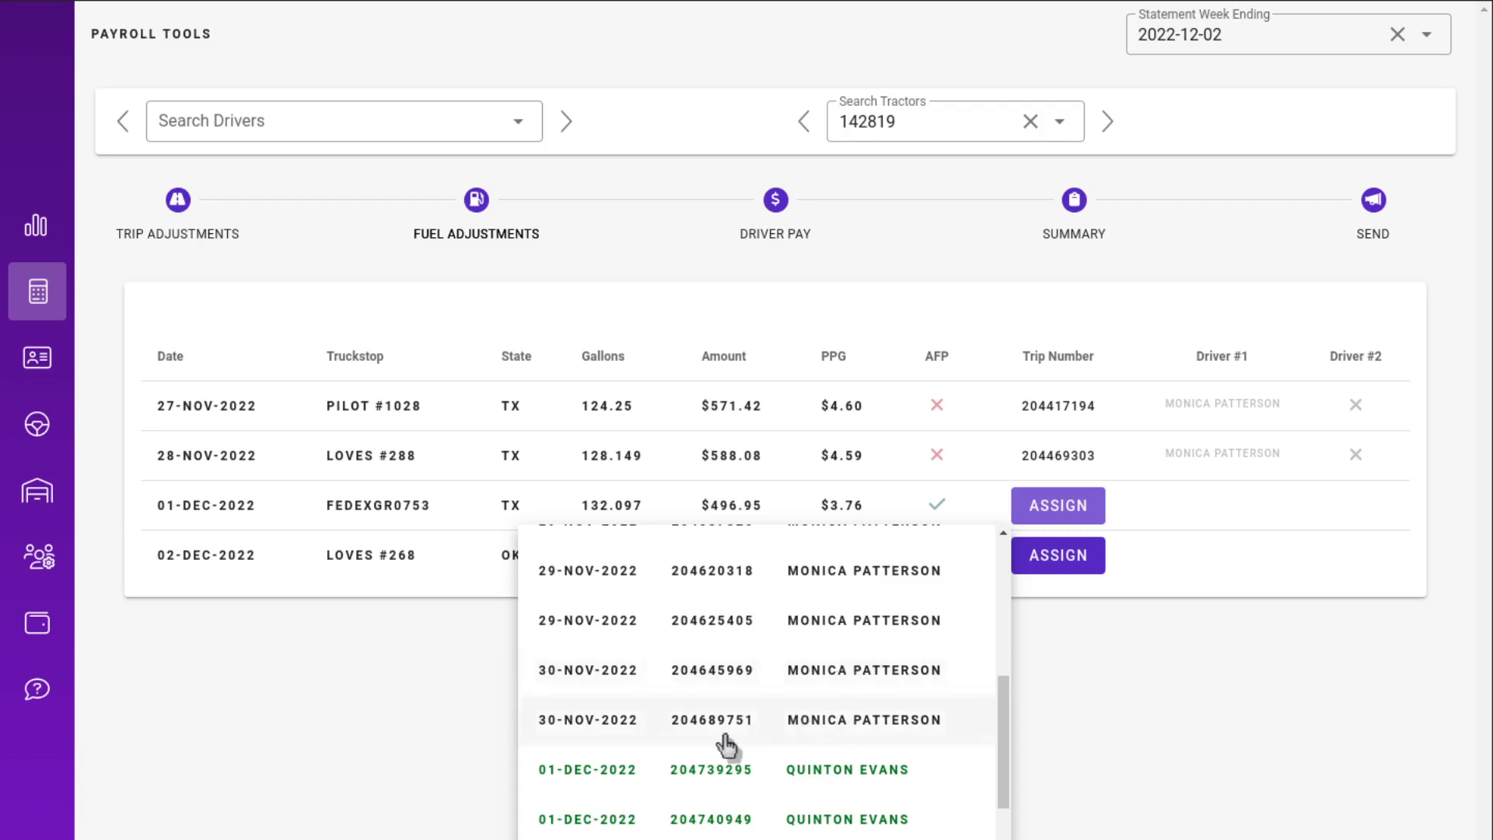
scroll(708, 792, down, 2)
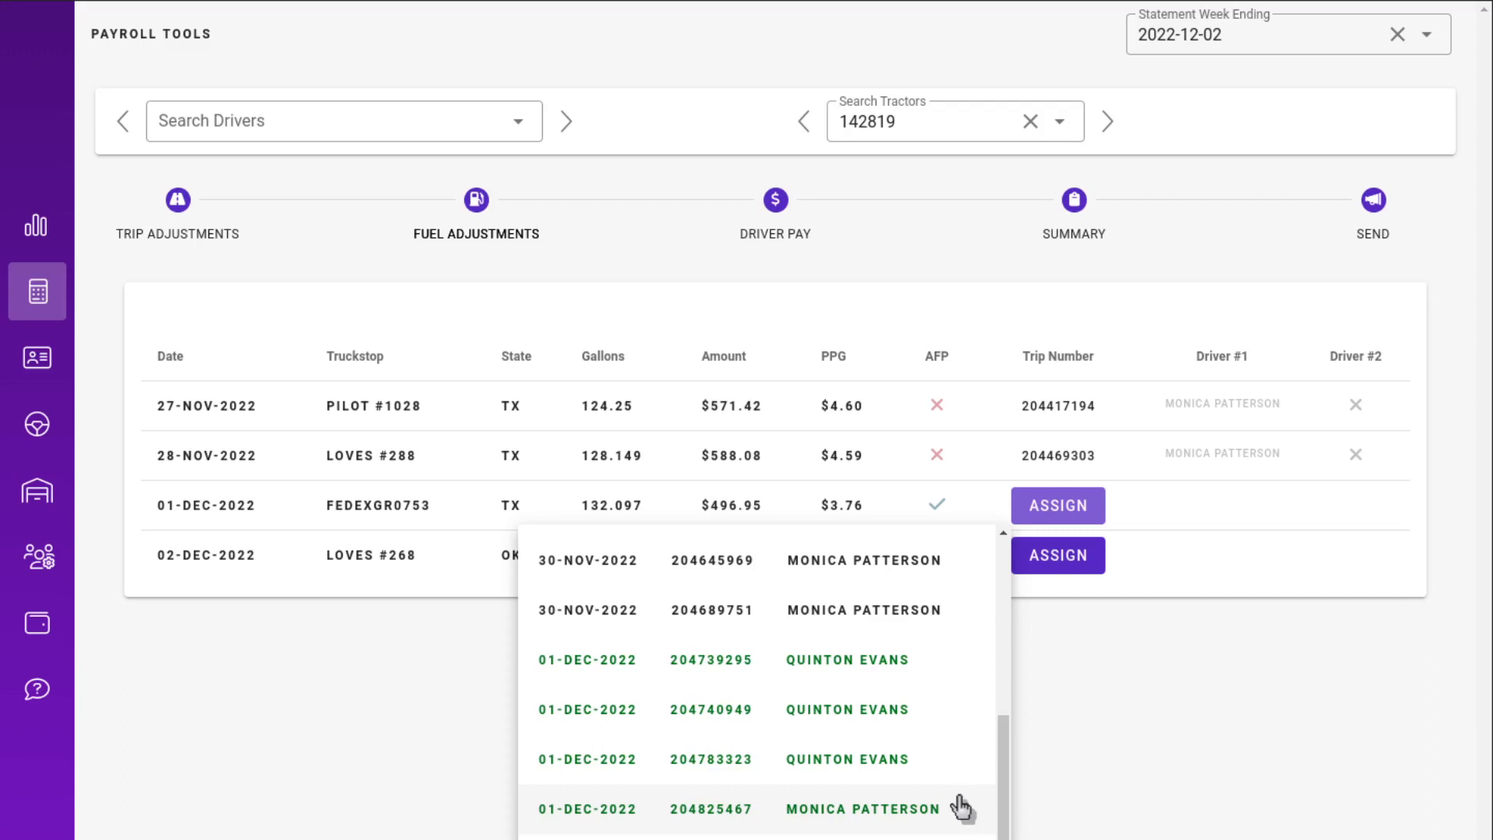
click(962, 807)
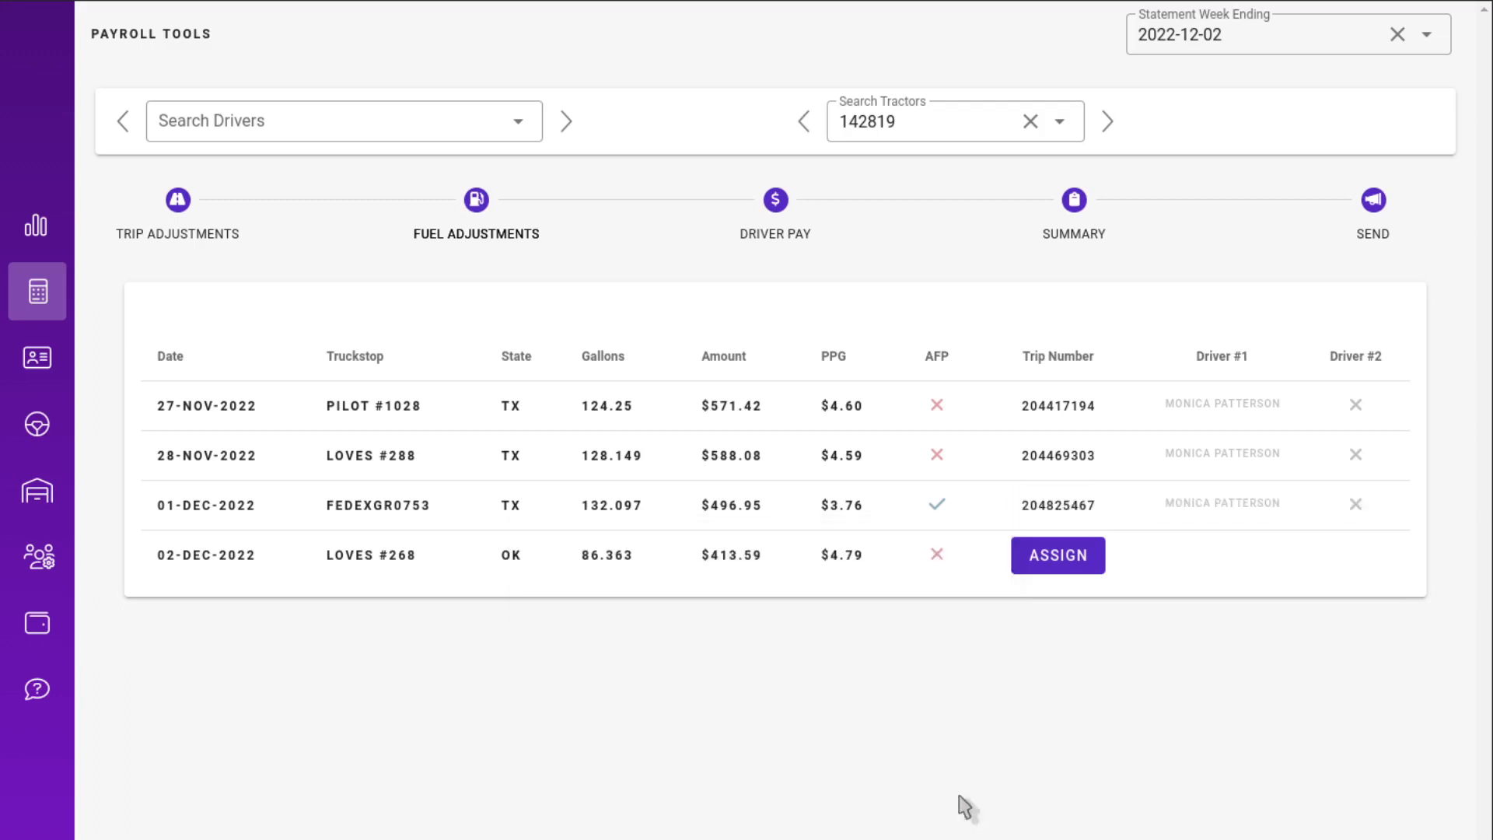
Assign trip 204845116 to the 02-DEC-2022 LOVES #268 fuel purchase
click(1060, 563)
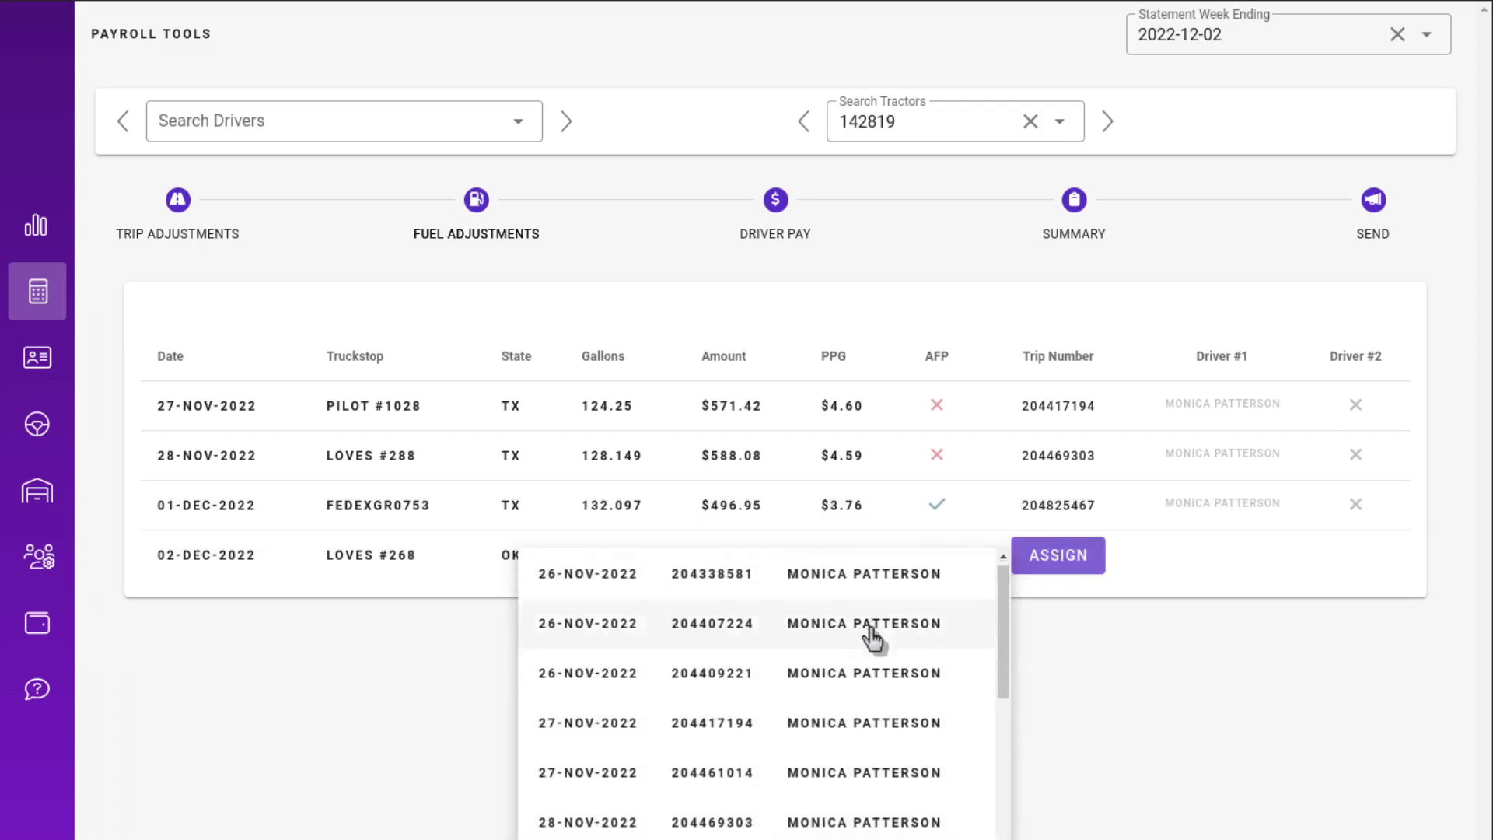
scroll(874, 700, down, 6)
scroll(859, 694, down, 2)
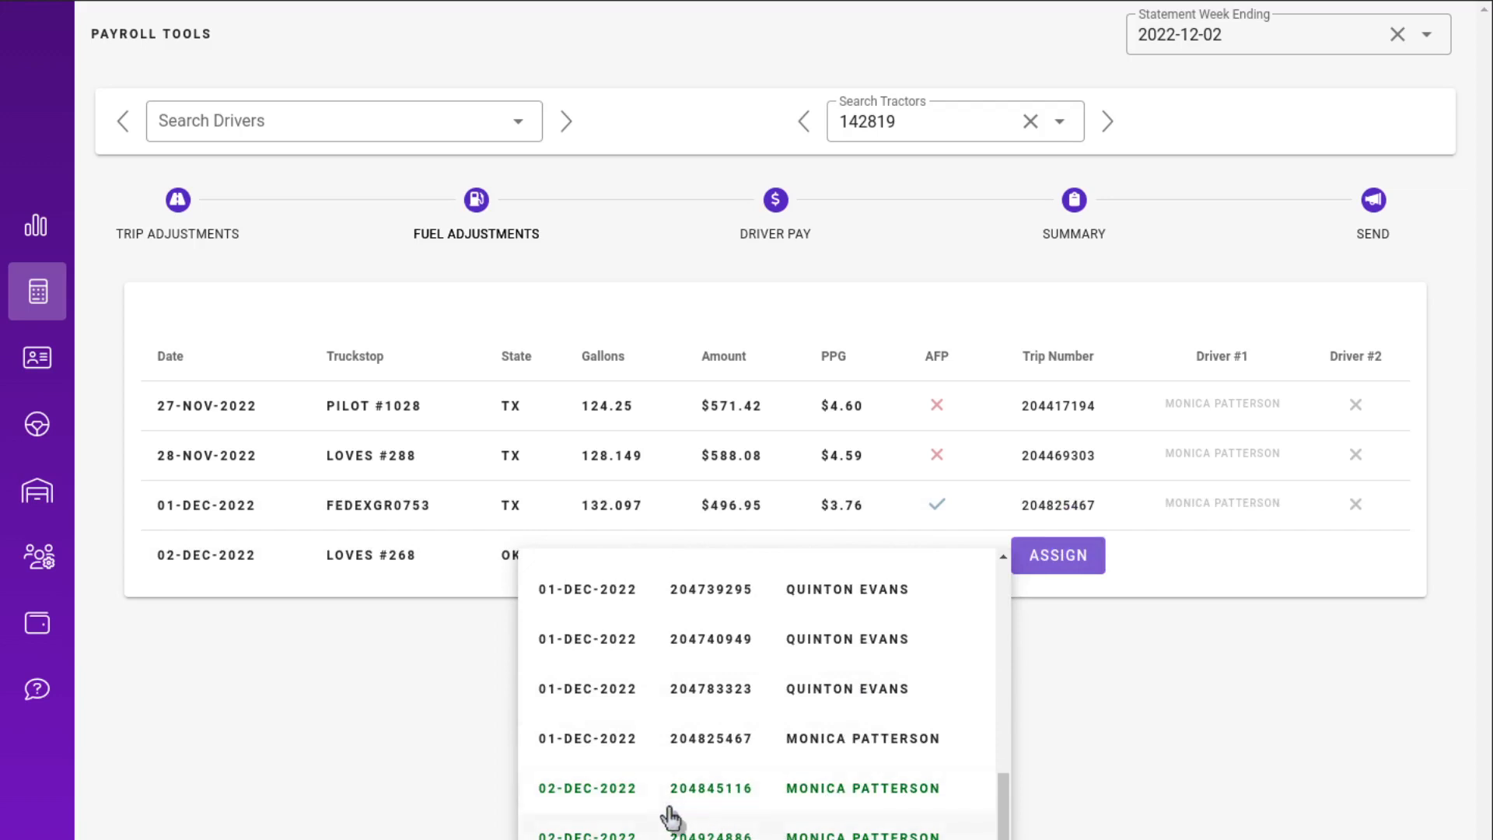
click(627, 801)
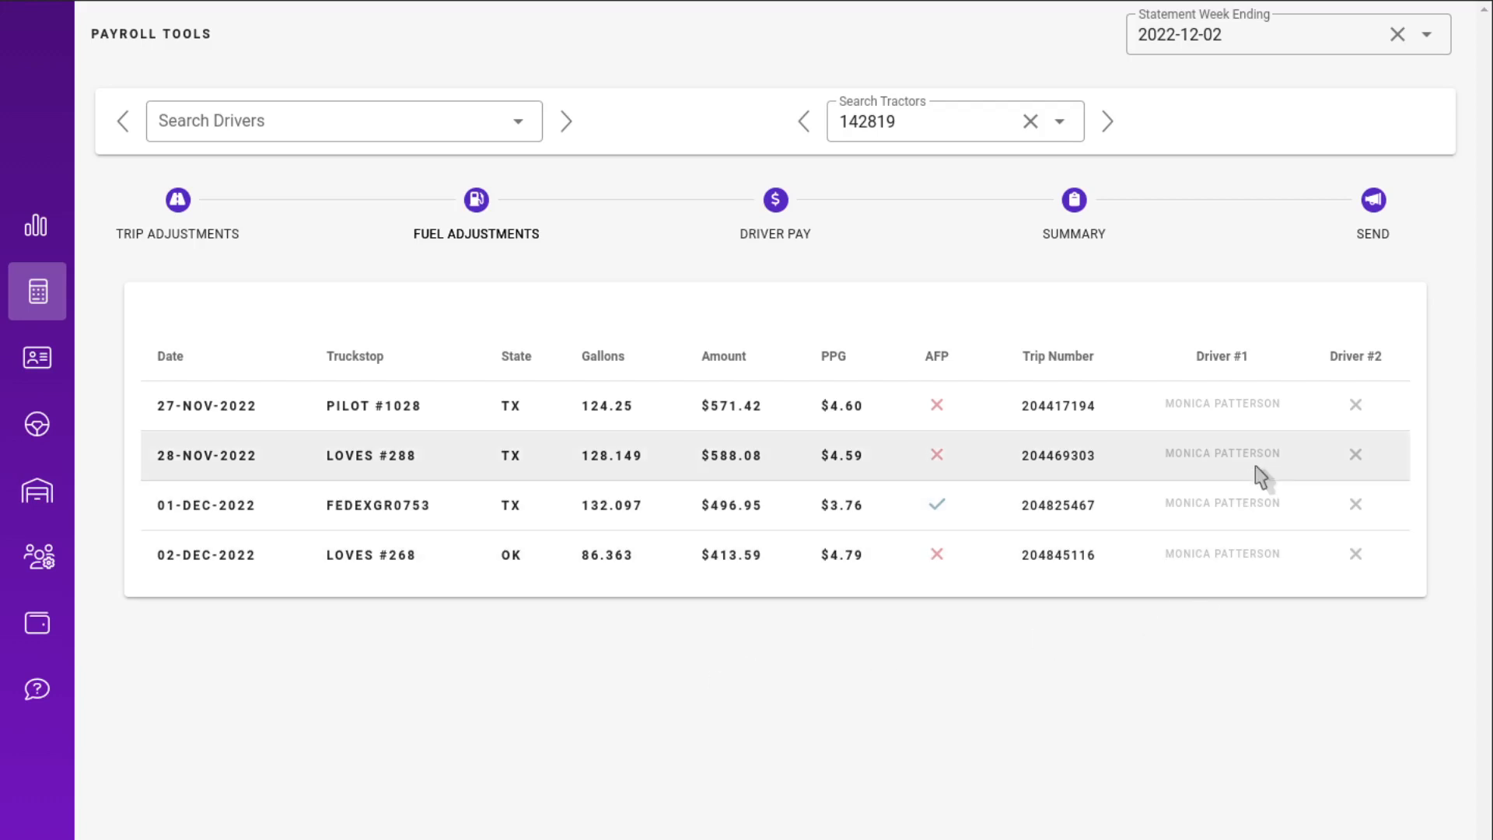
Review fuel assignments for tractors 149080 and 149794, and the trip sequences of tractors 149794, 149795, 153727 and 159237
click(1105, 124)
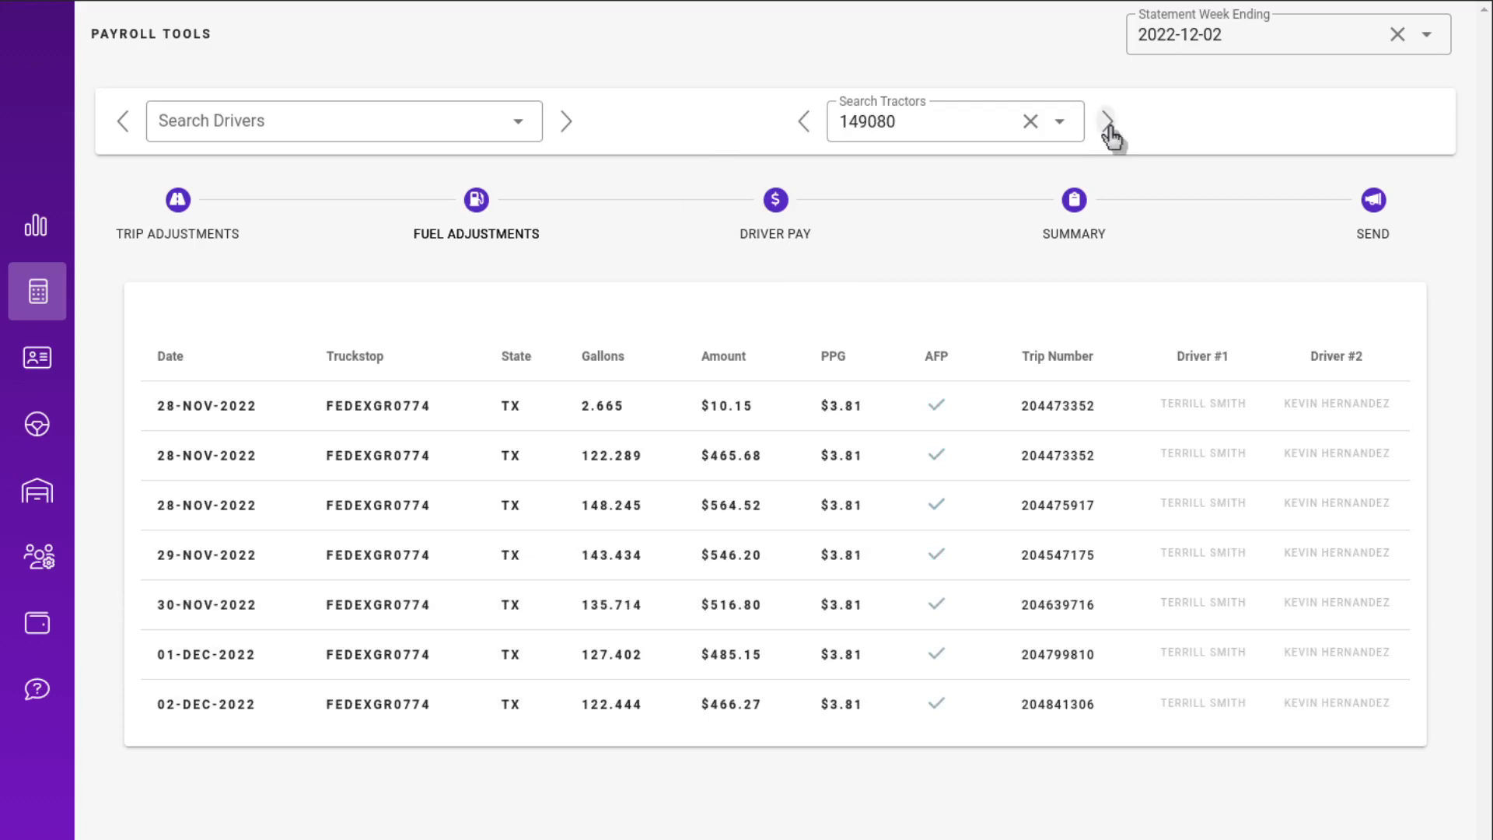
click(1109, 127)
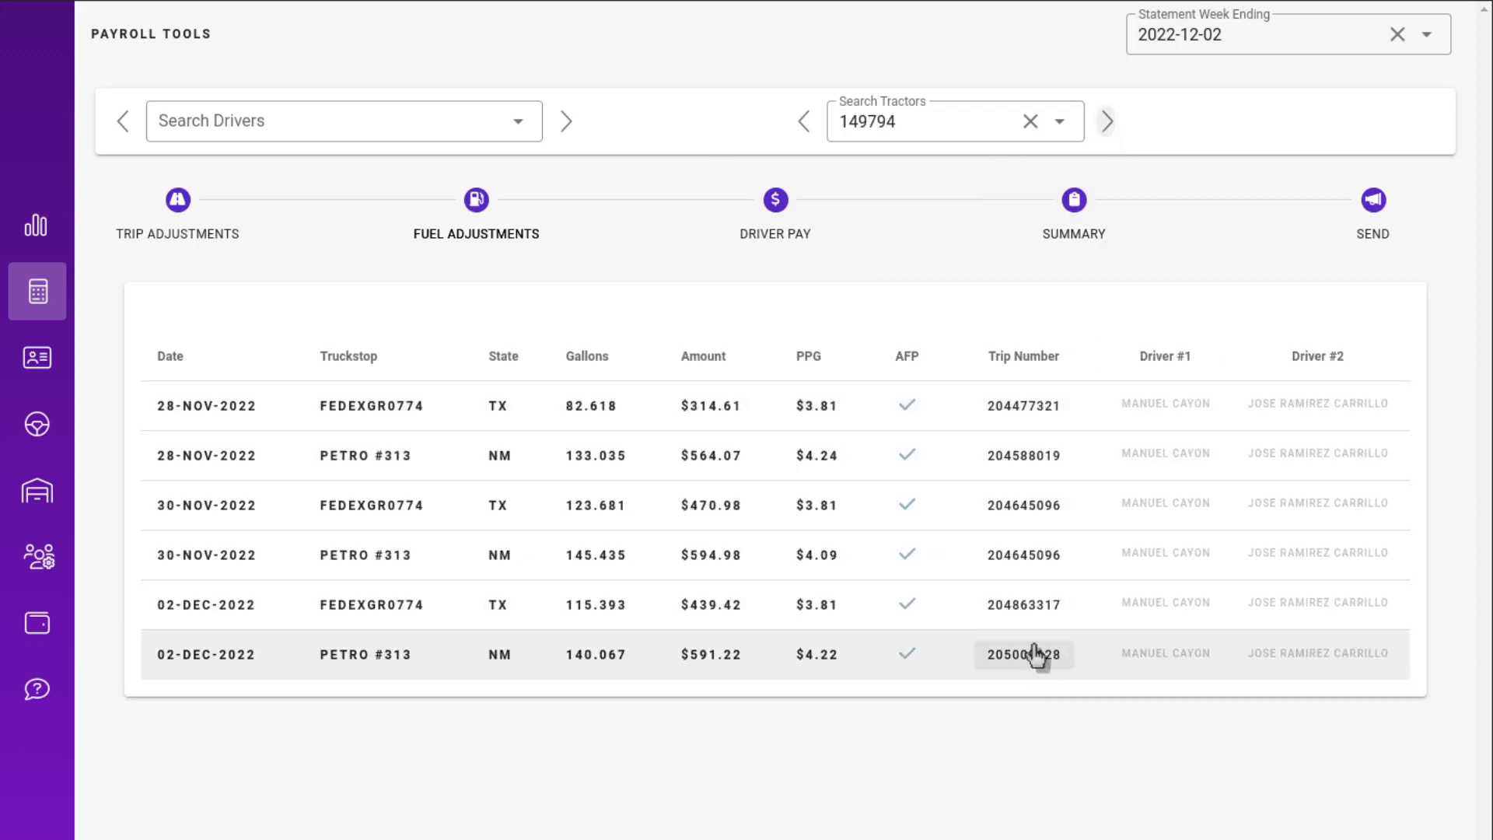
click(159, 214)
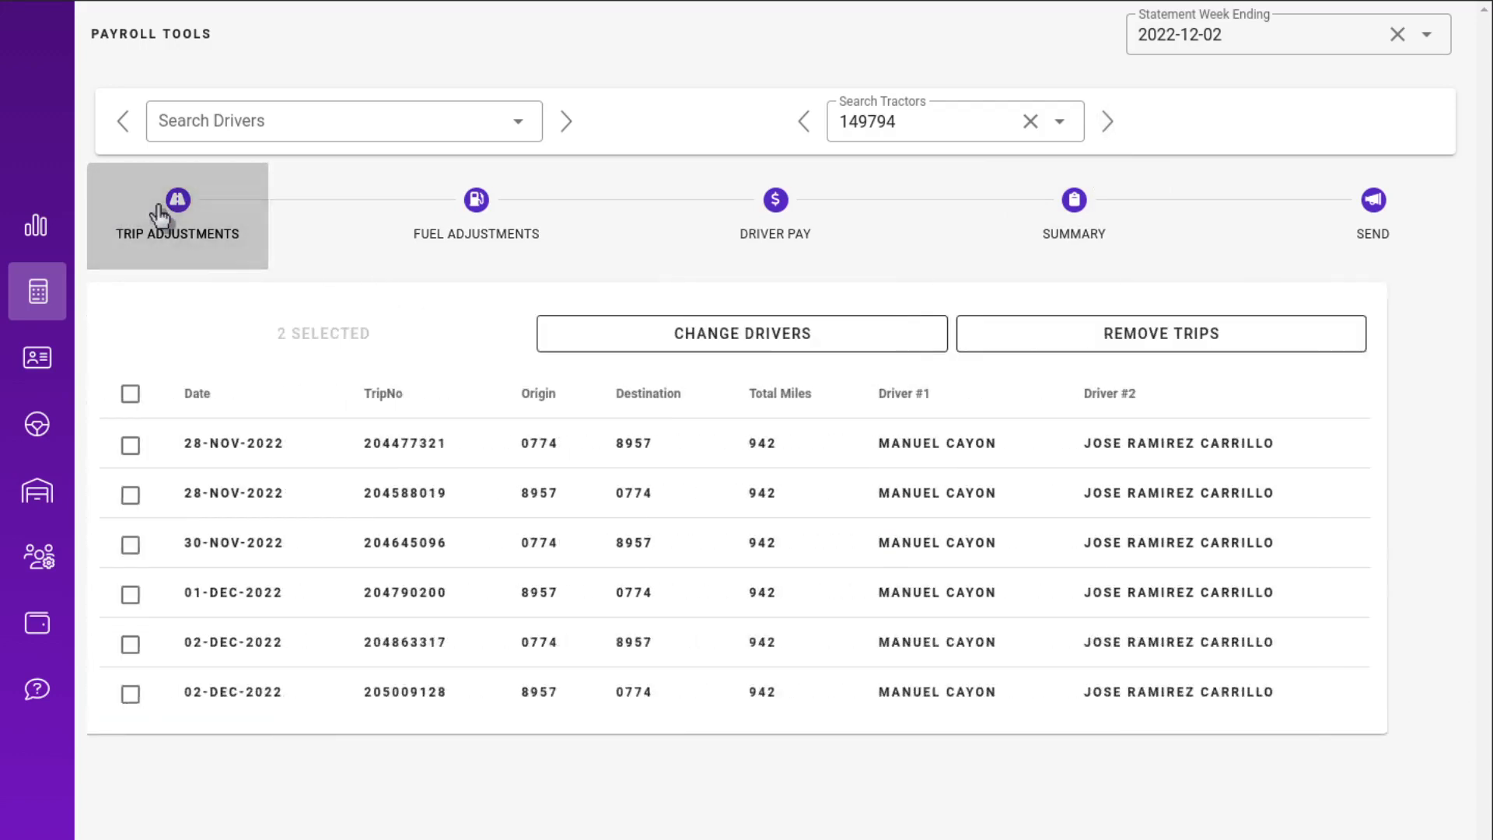
click(1105, 123)
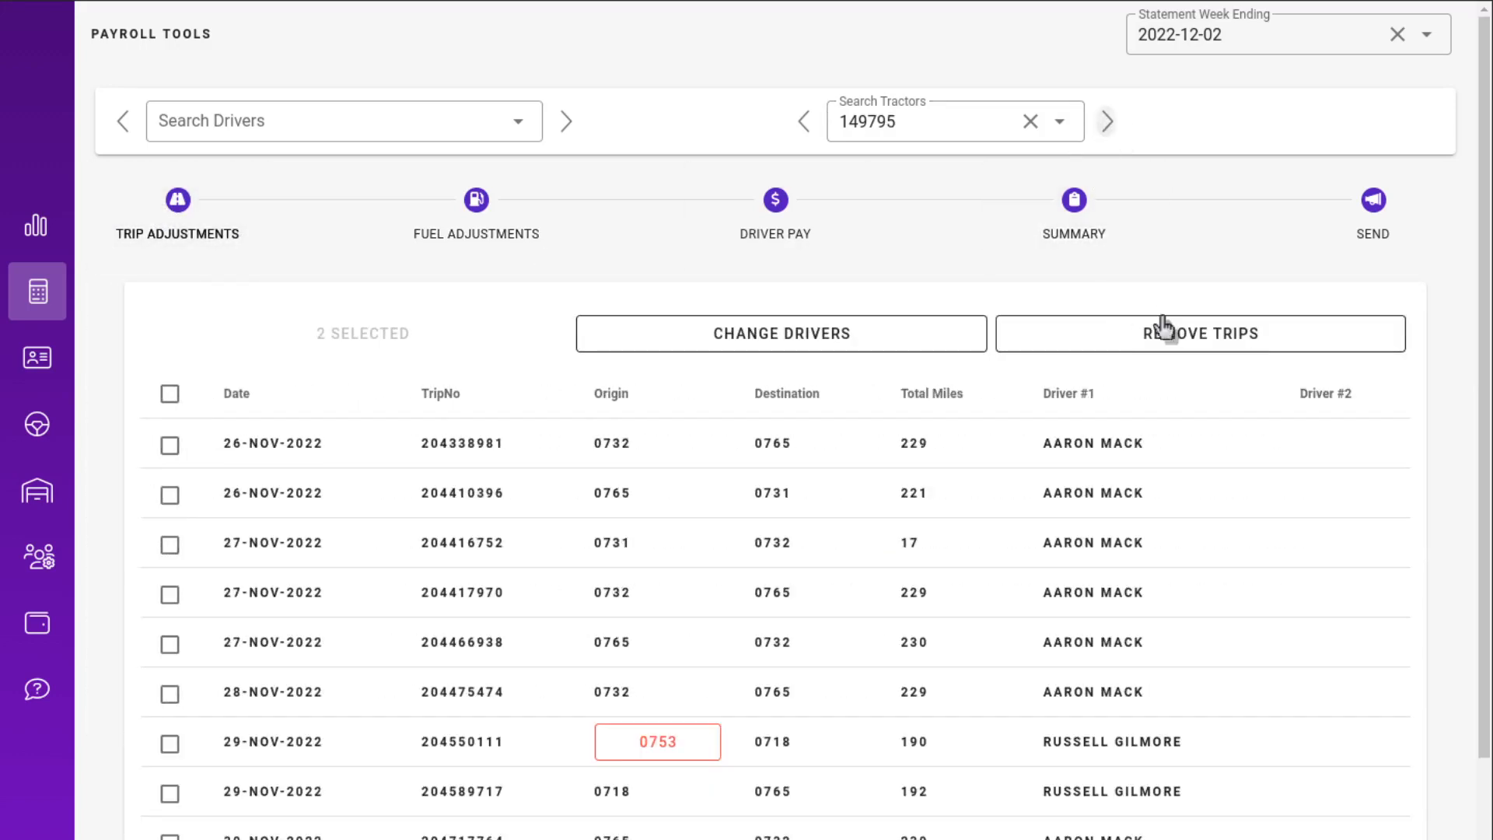
scroll(1088, 428, down, 3)
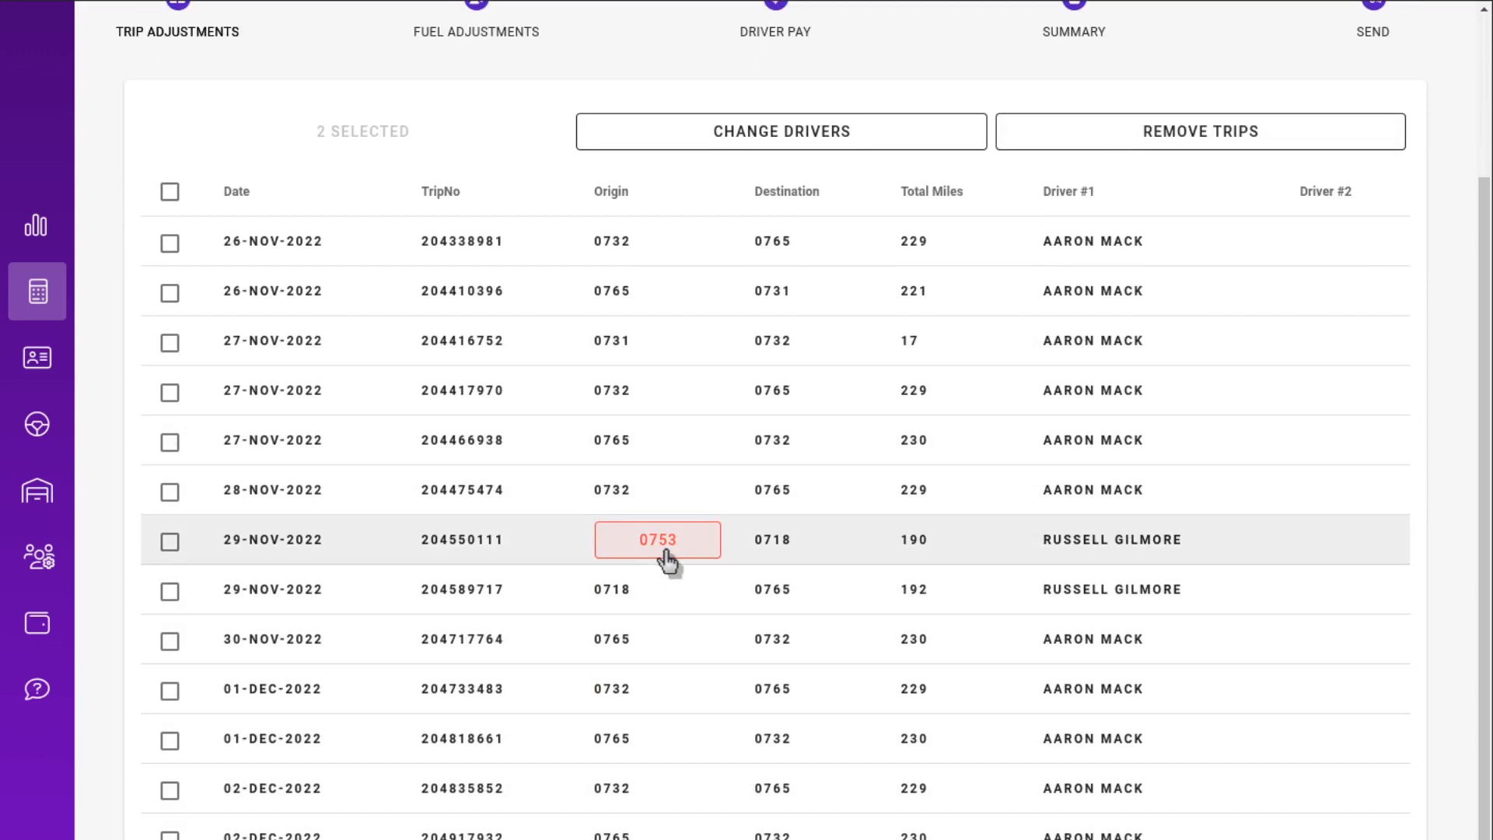
scroll(667, 559, up, 3)
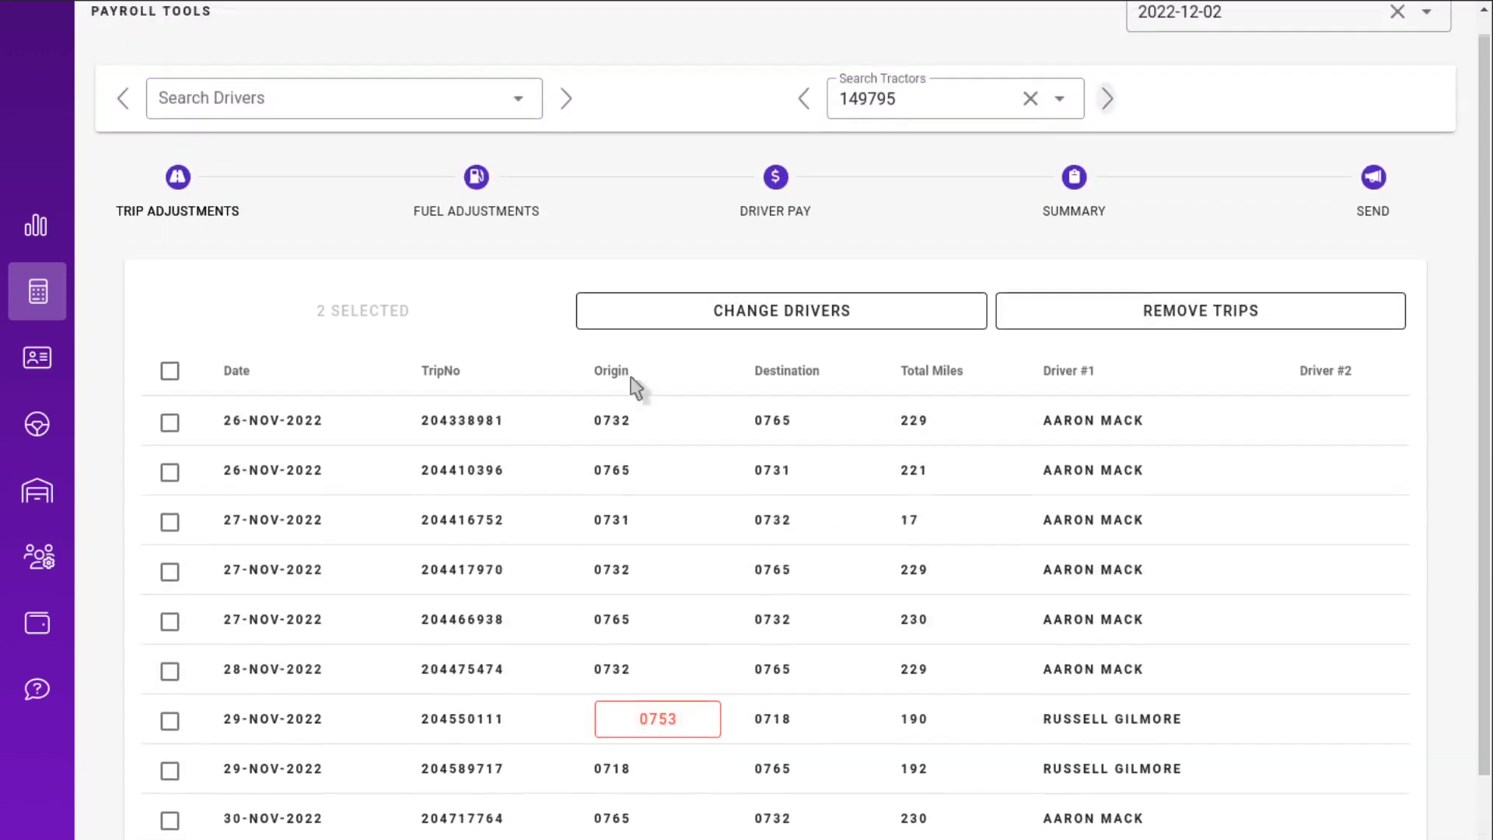
click(1109, 128)
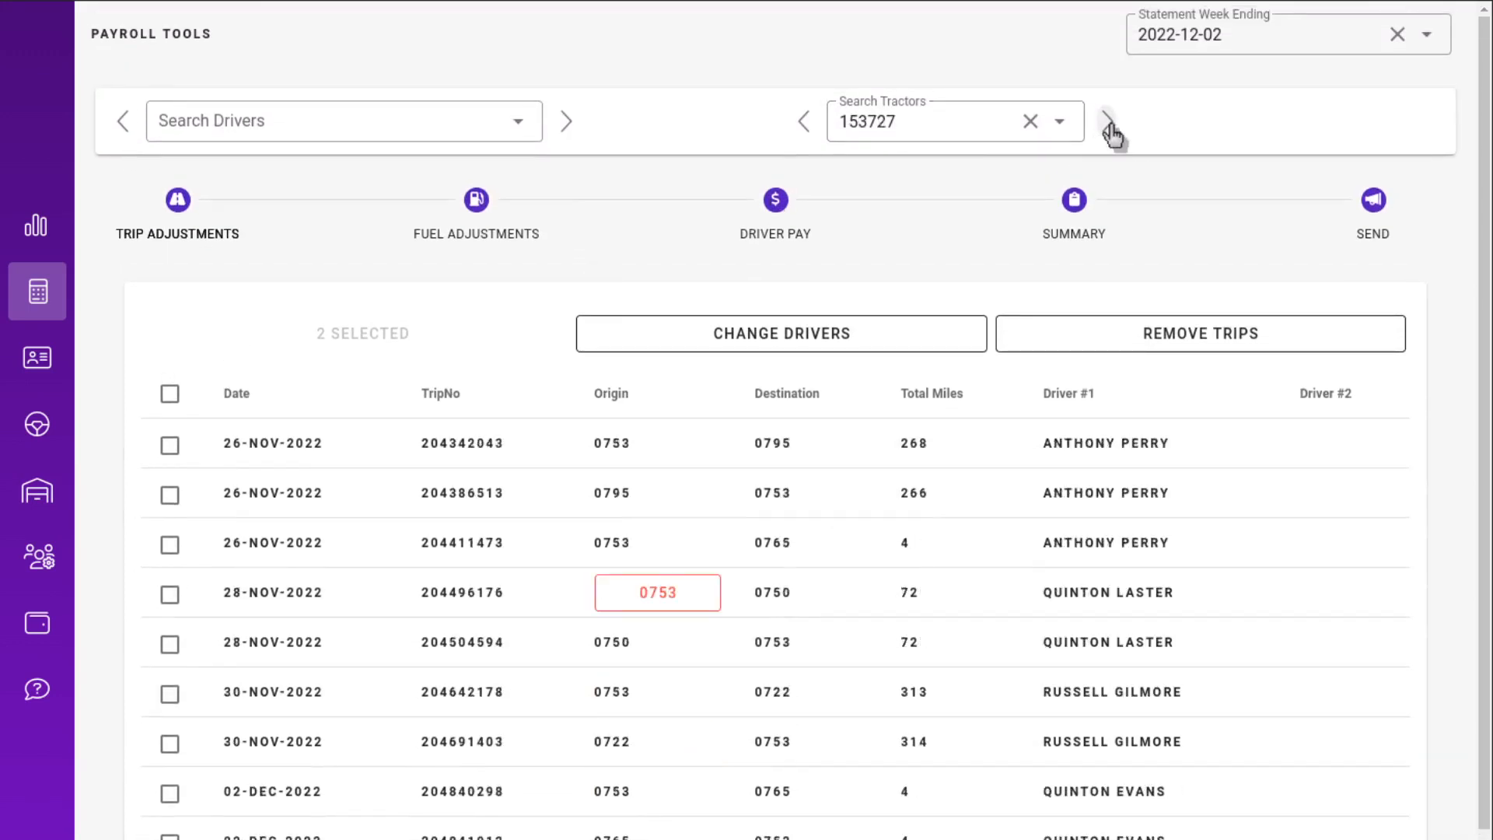
click(1112, 133)
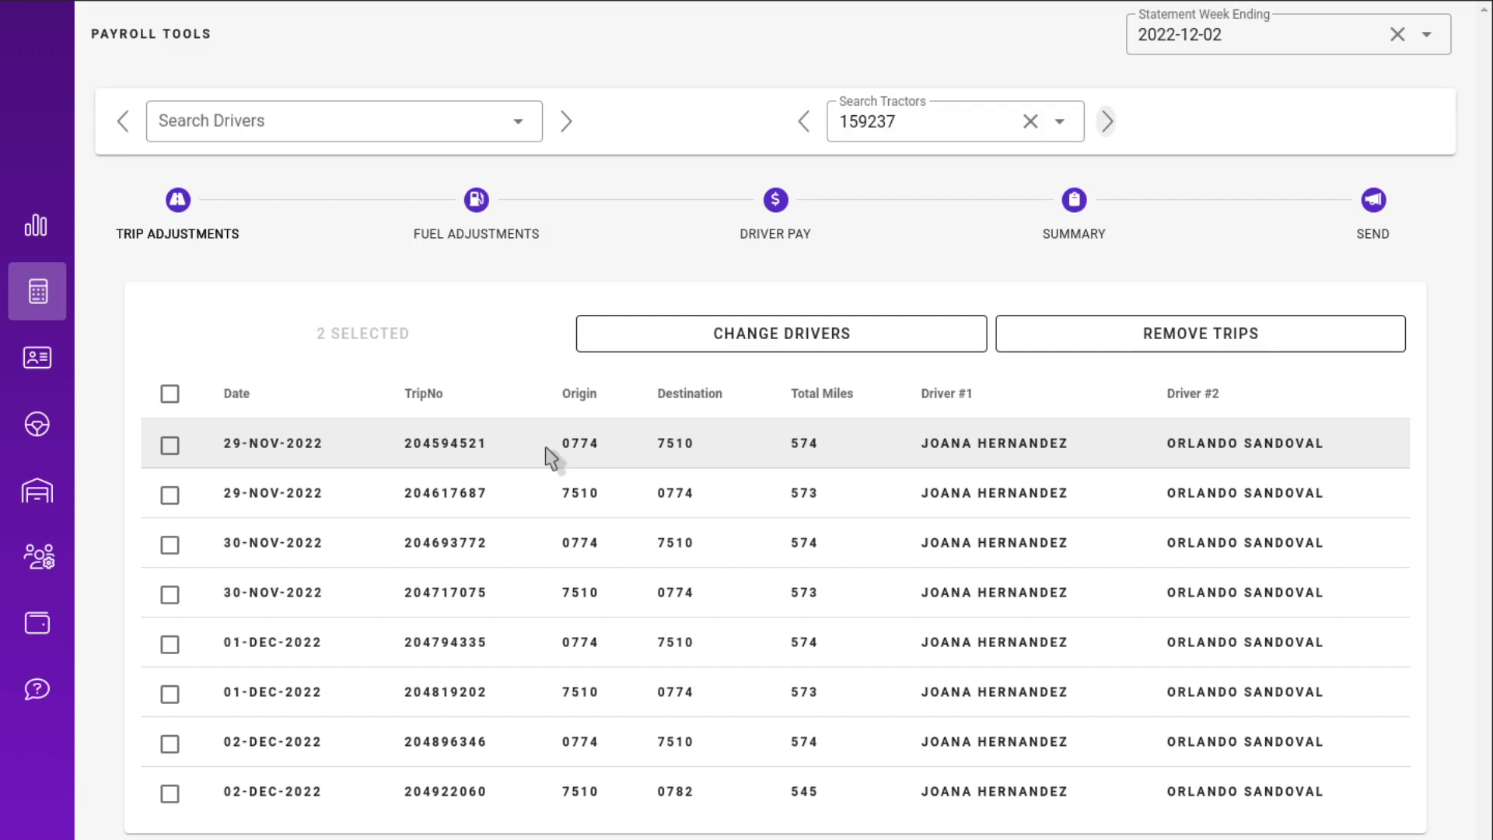
Clear the tractor filter, and open the first listed 00774 / HOUS driver at the Driver Pay stage to review rates and bonuses
click(1030, 122)
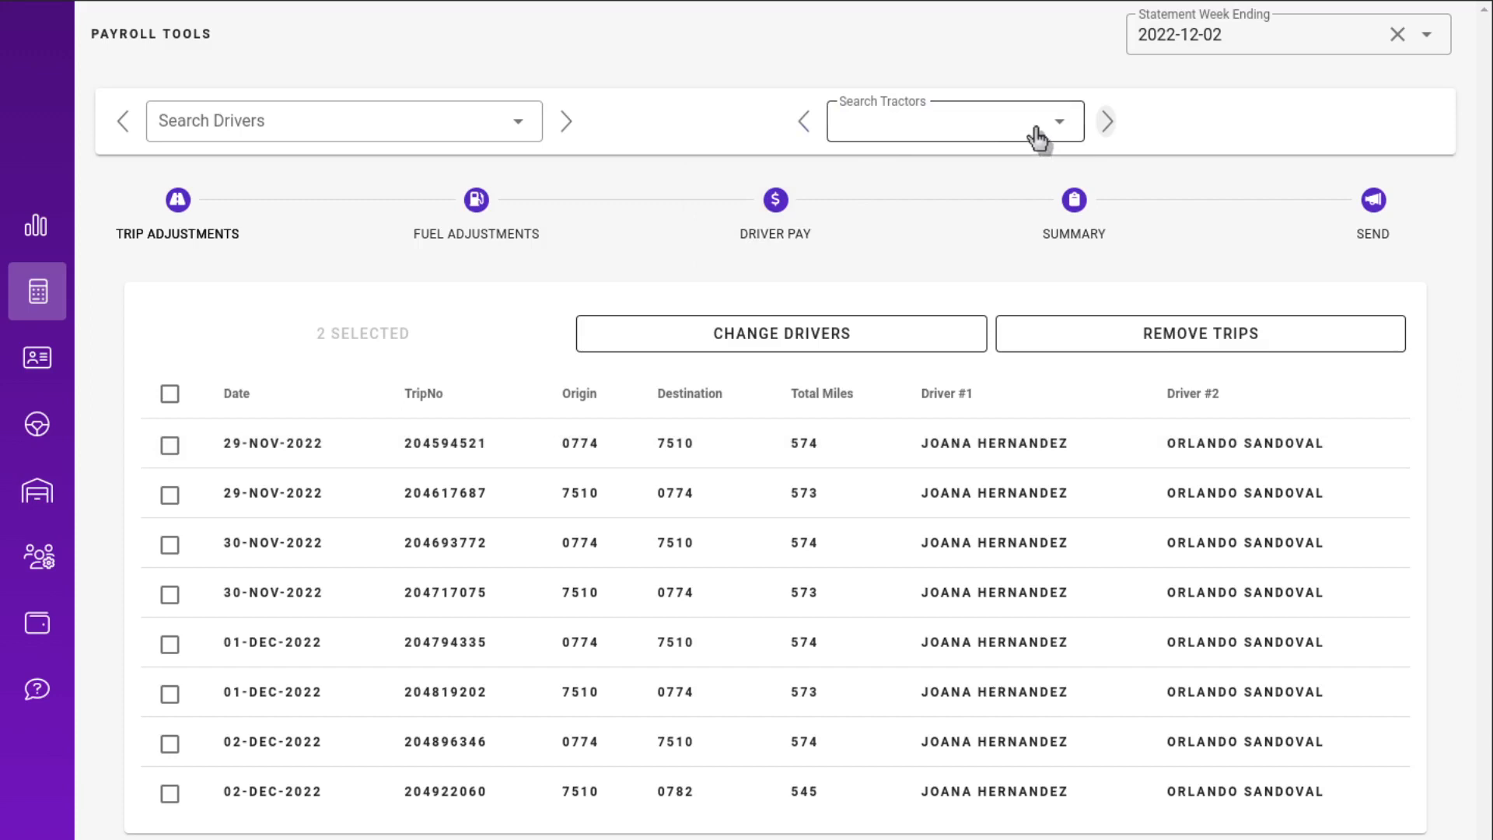
click(745, 237)
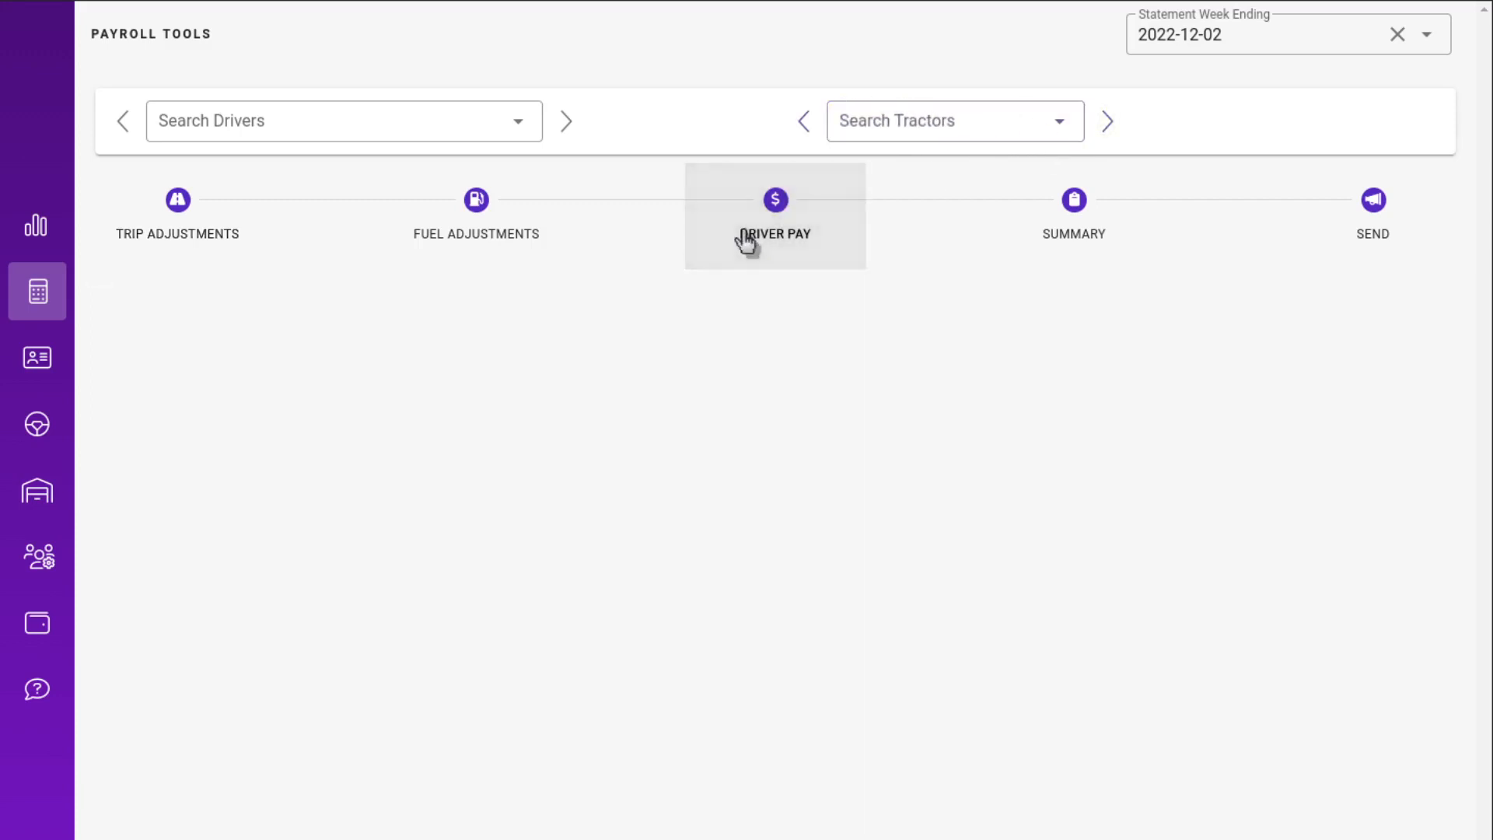
click(273, 131)
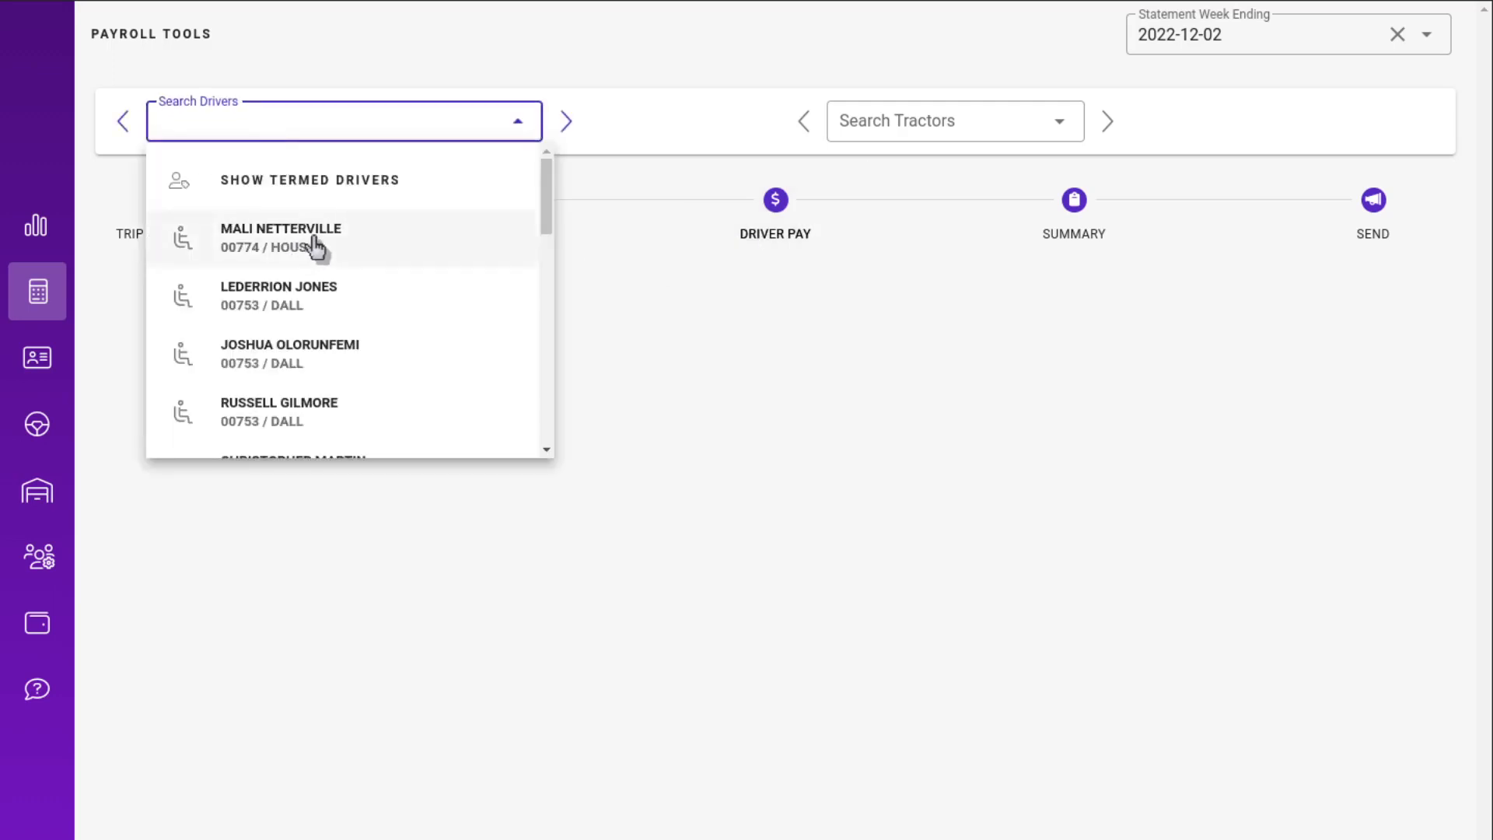
click(315, 248)
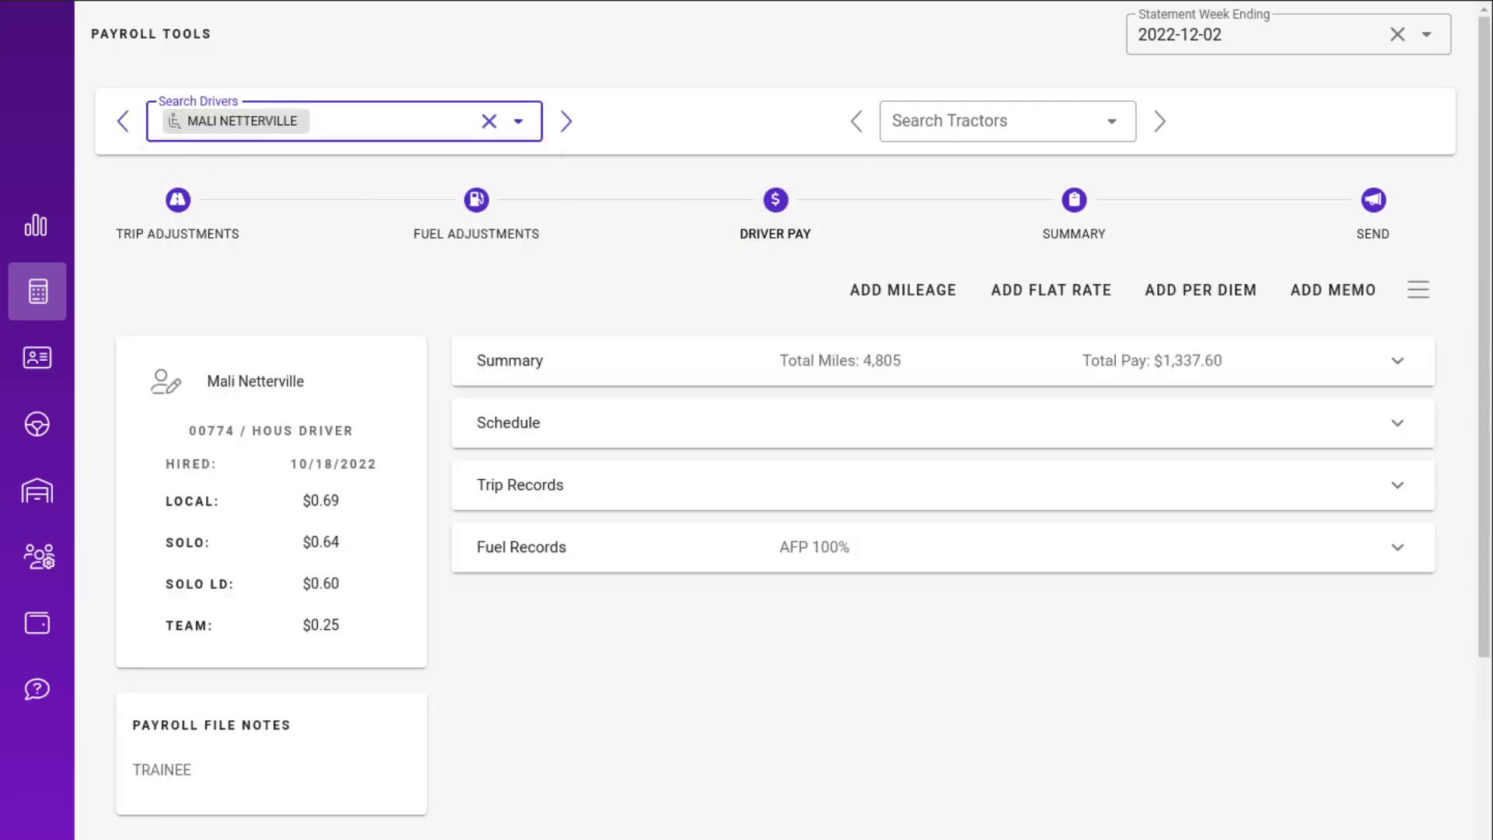
scroll(661, 766, down, 1)
scroll(668, 758, down, 4)
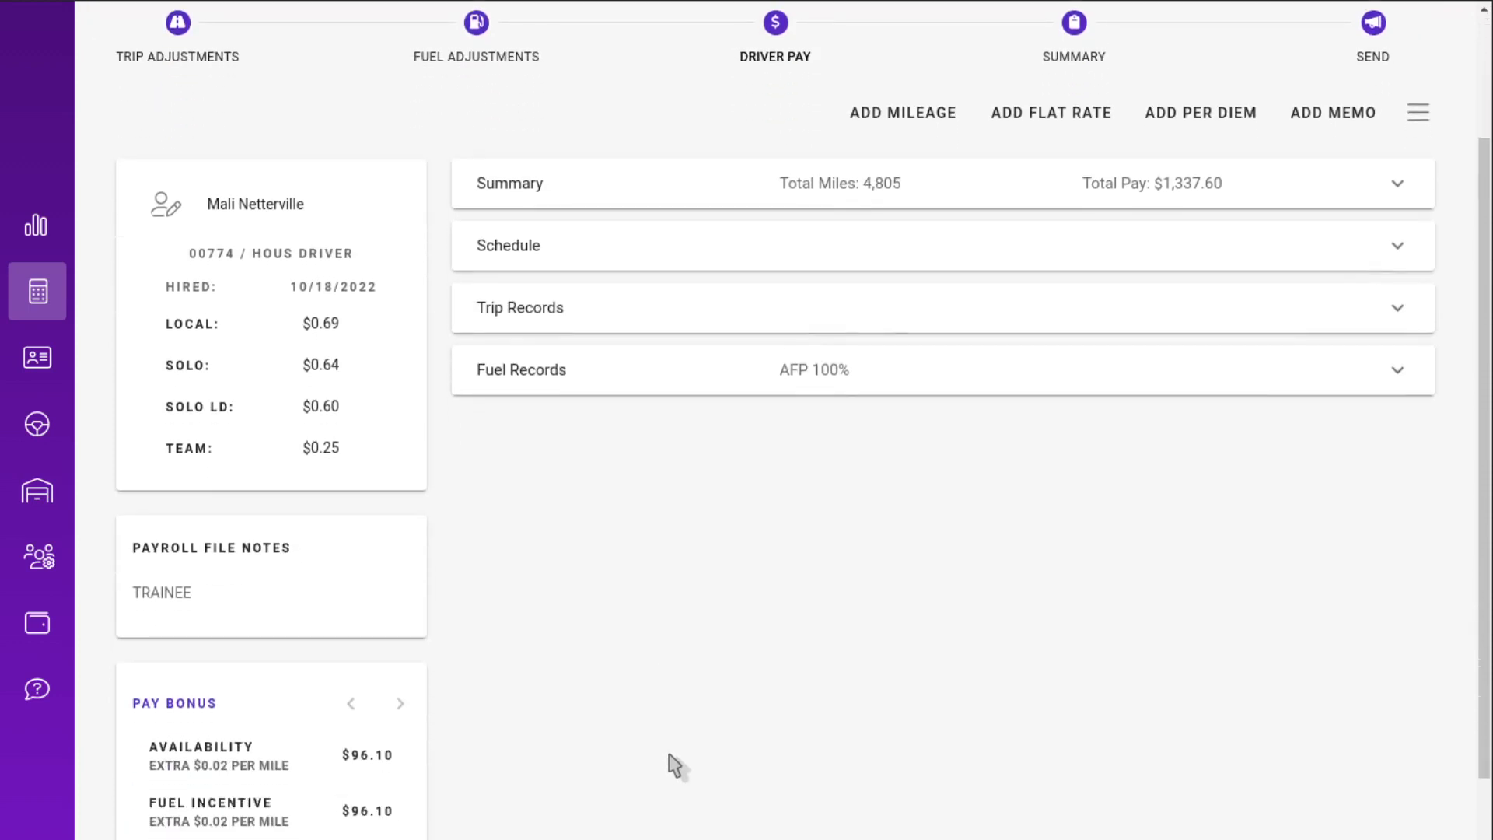
Expand the driver's pay summary to review the miles and pay items, and reset the driver's pay
scroll(716, 537, up, 4)
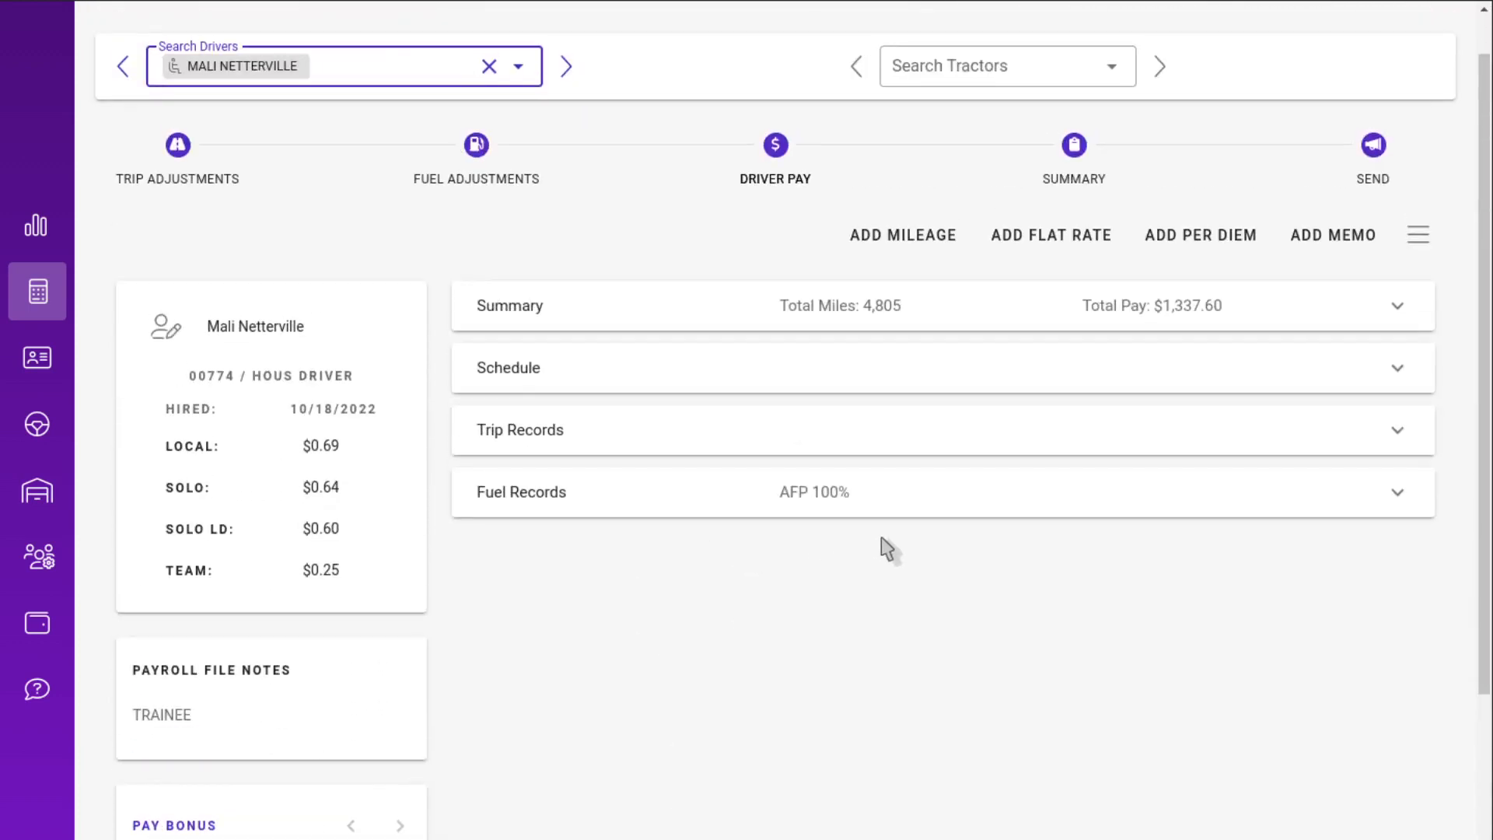
click(667, 330)
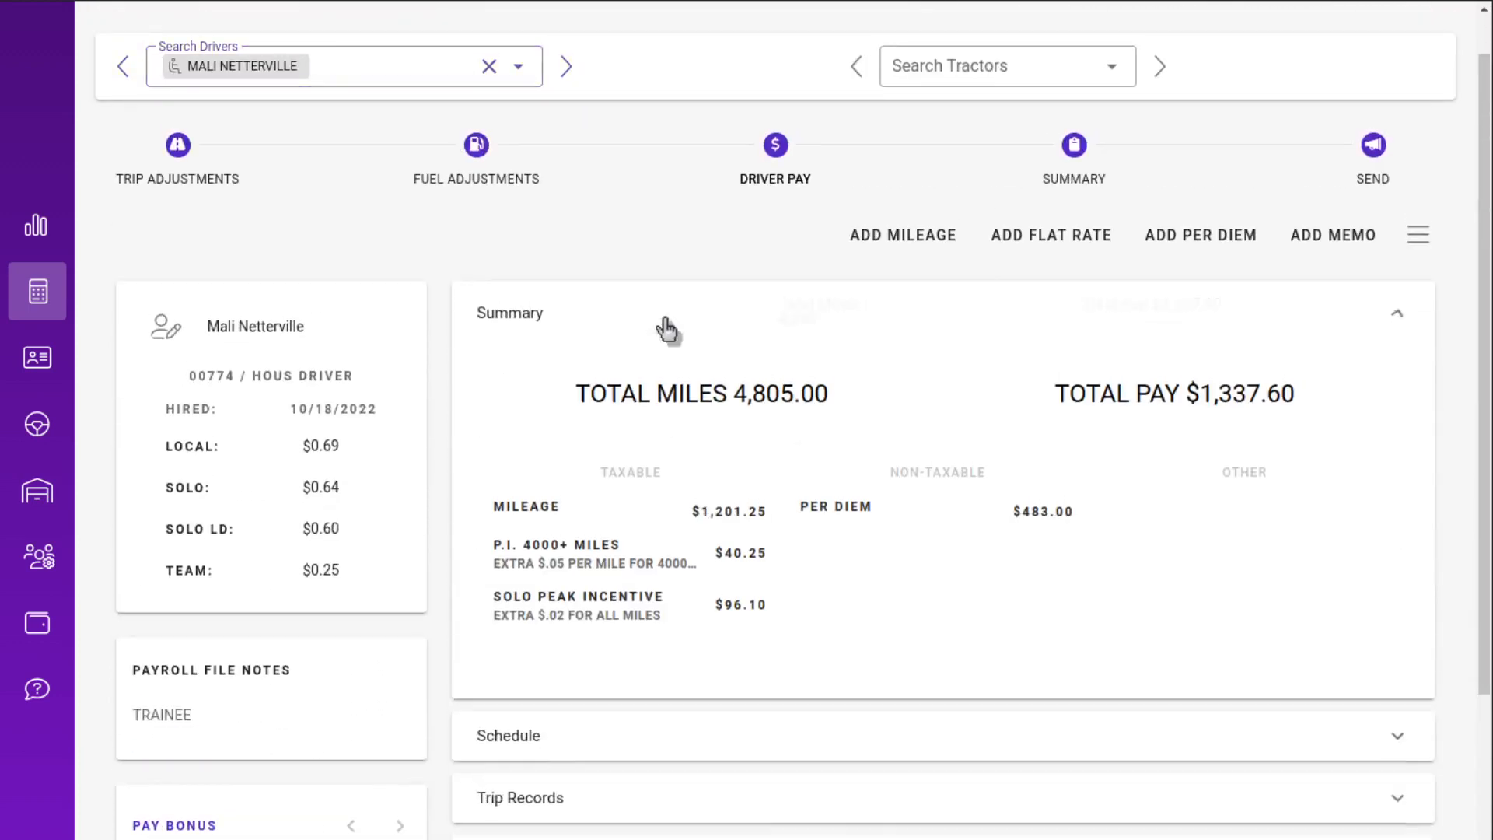
scroll(634, 835, down, 3)
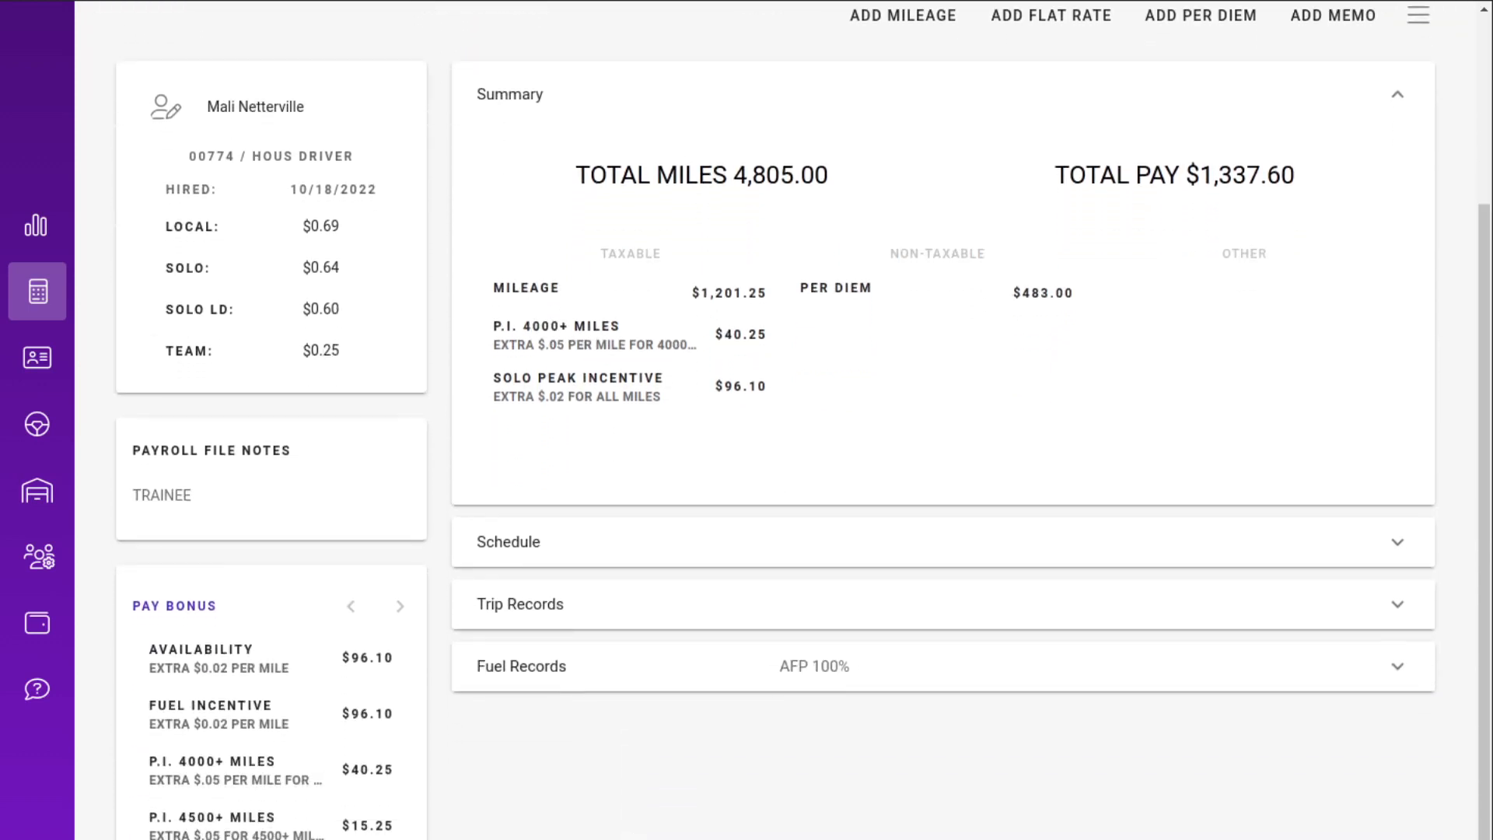
scroll(801, 420, up, 2)
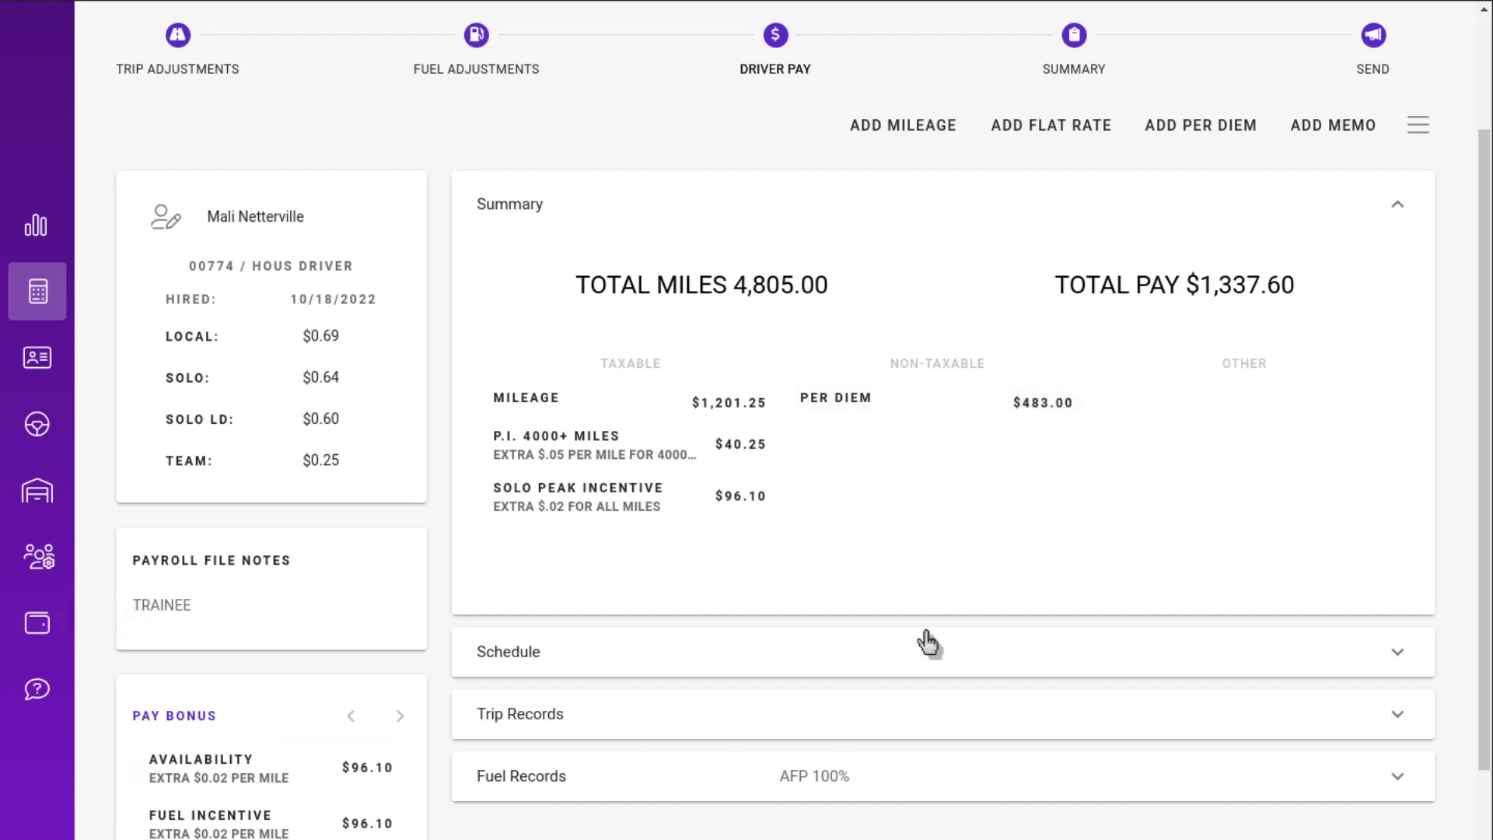
click(1420, 127)
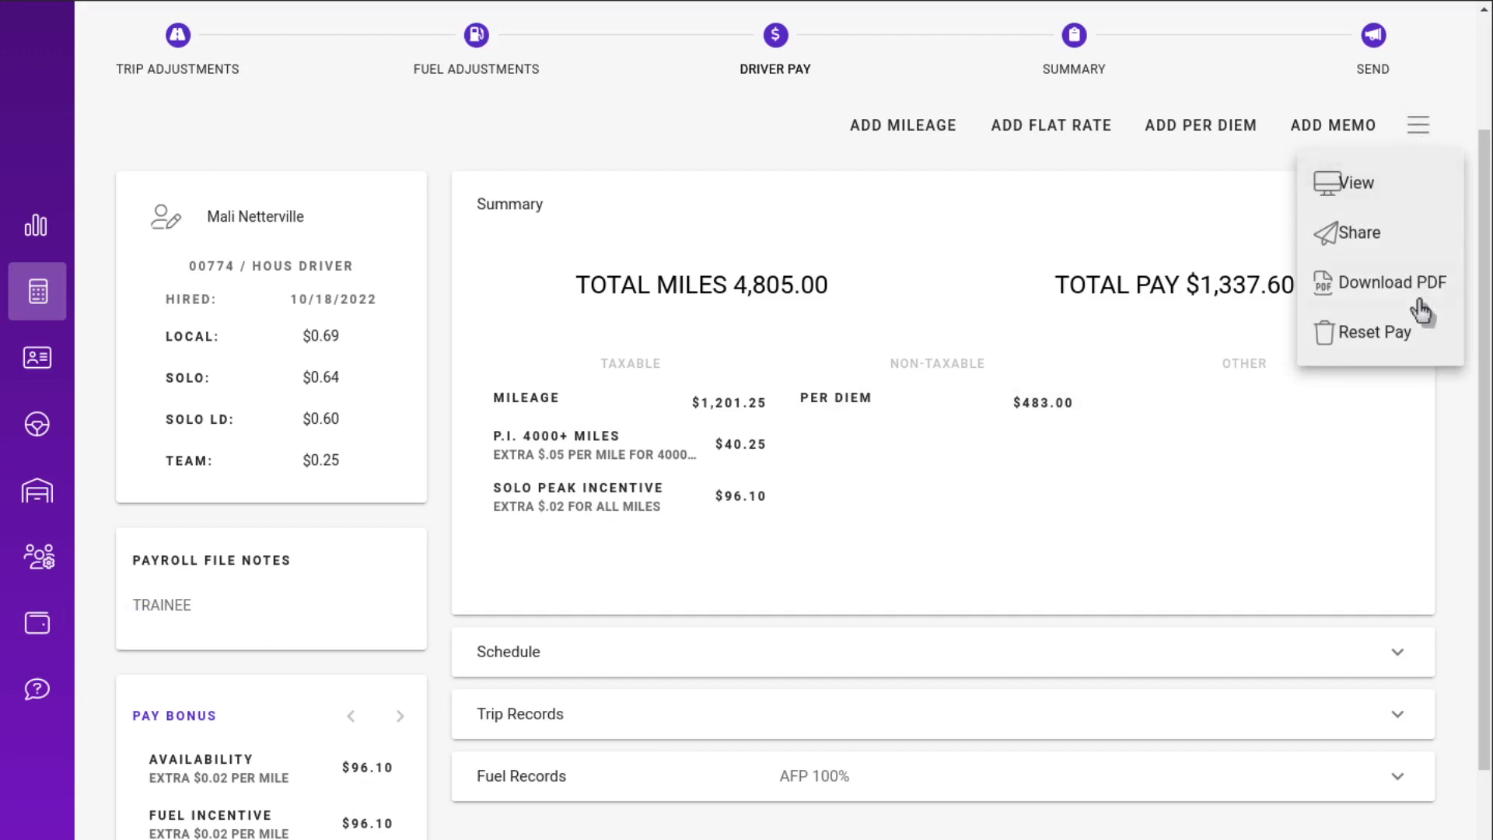
click(1417, 335)
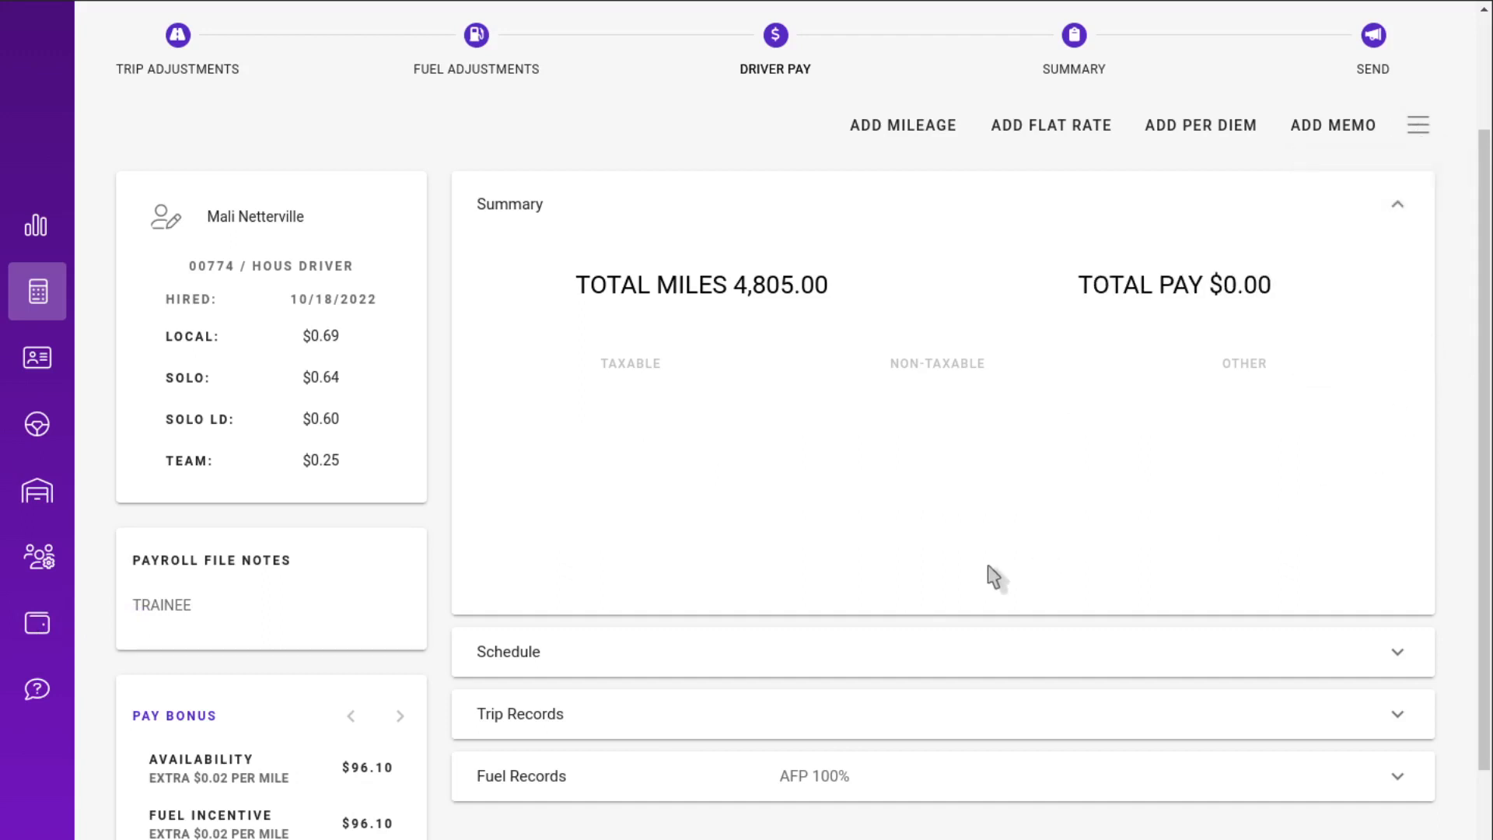
Add the driver's mileage pay, and expand the trip records to check each trip's pay rate and earnings
scroll(990, 576, down, 2)
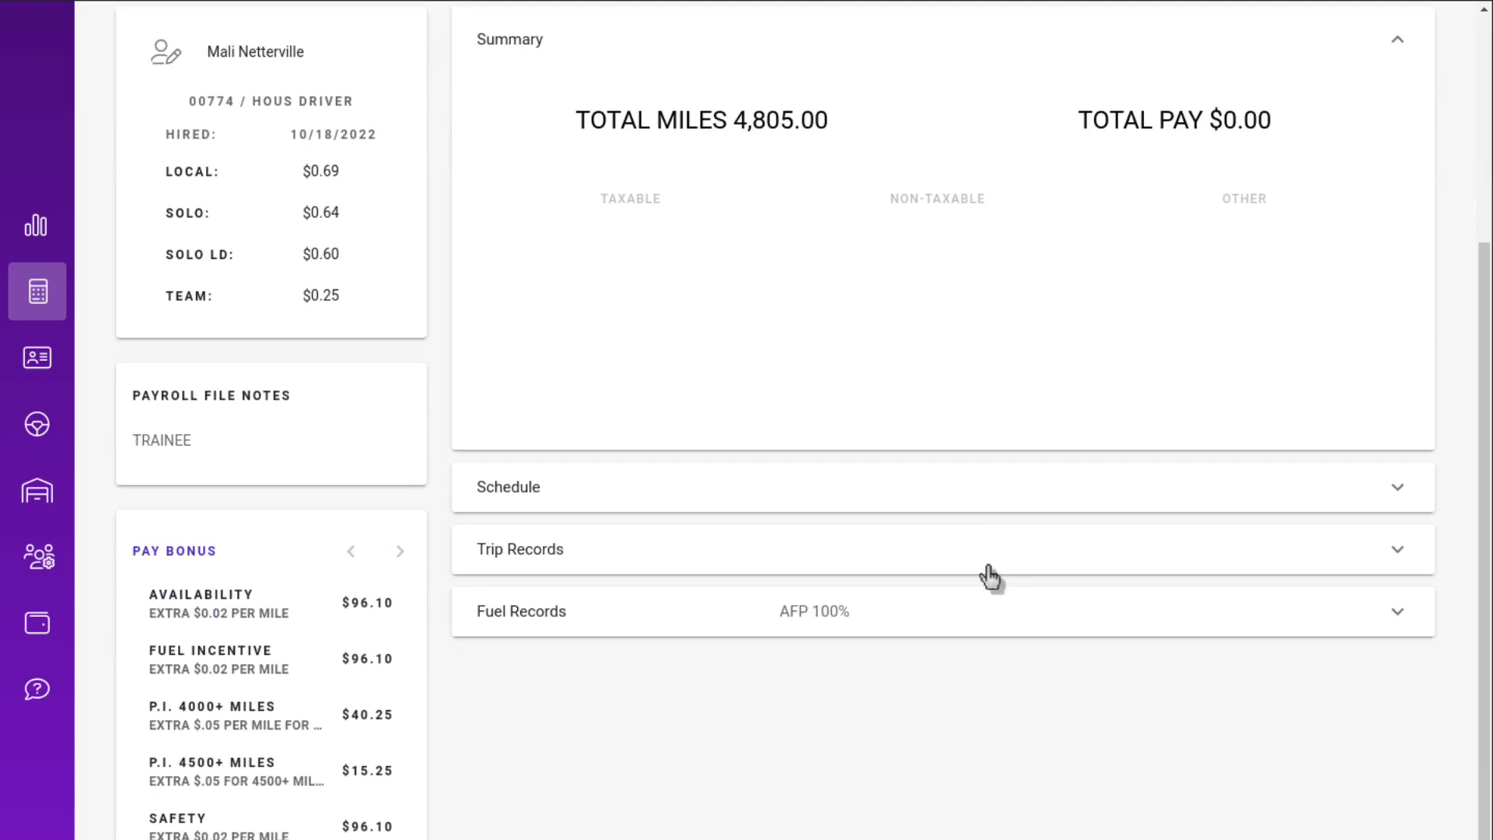
scroll(990, 576, up, 4)
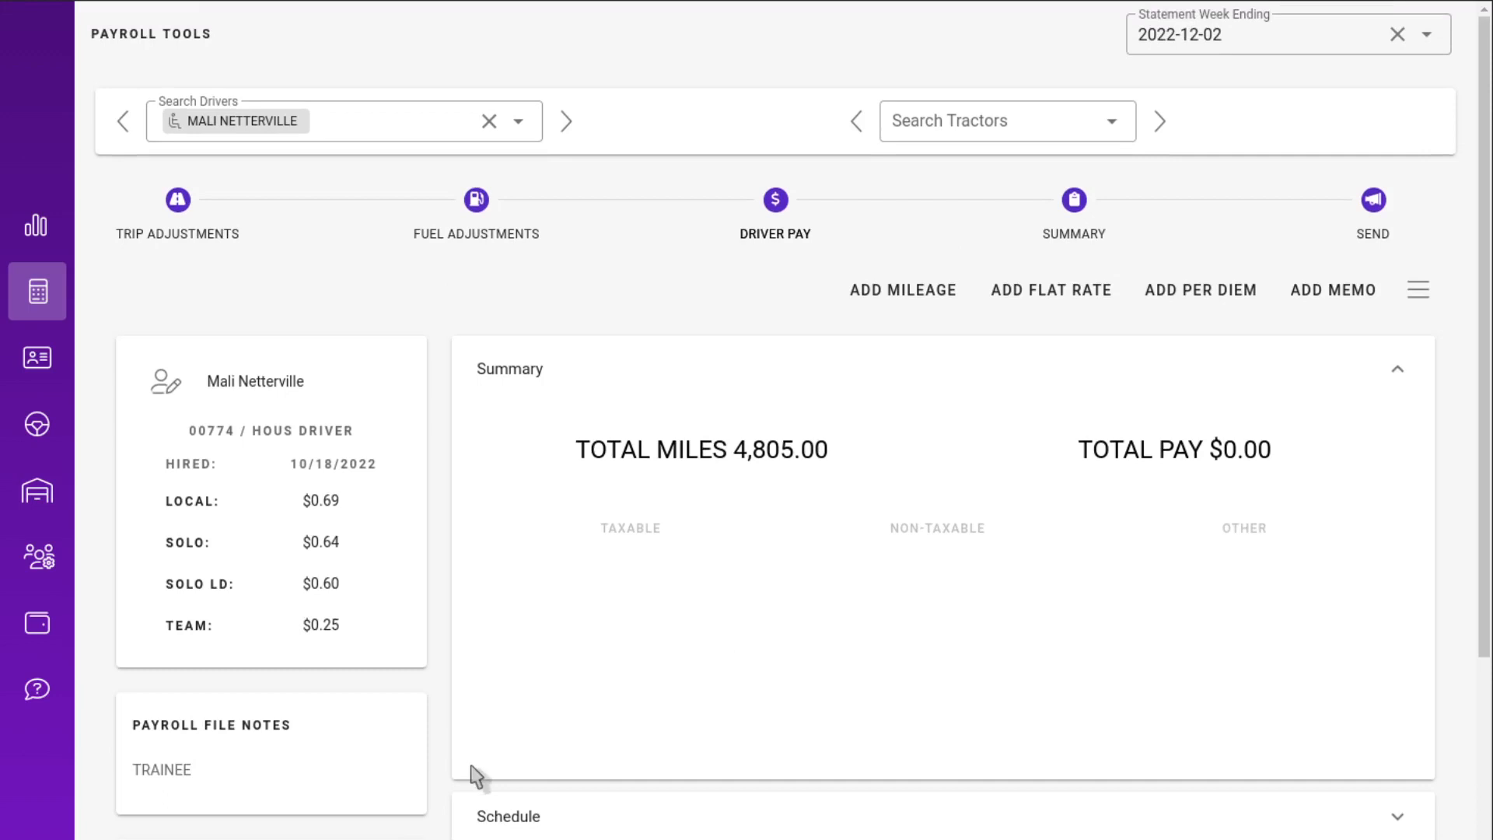
scroll(747, 260, down, 1)
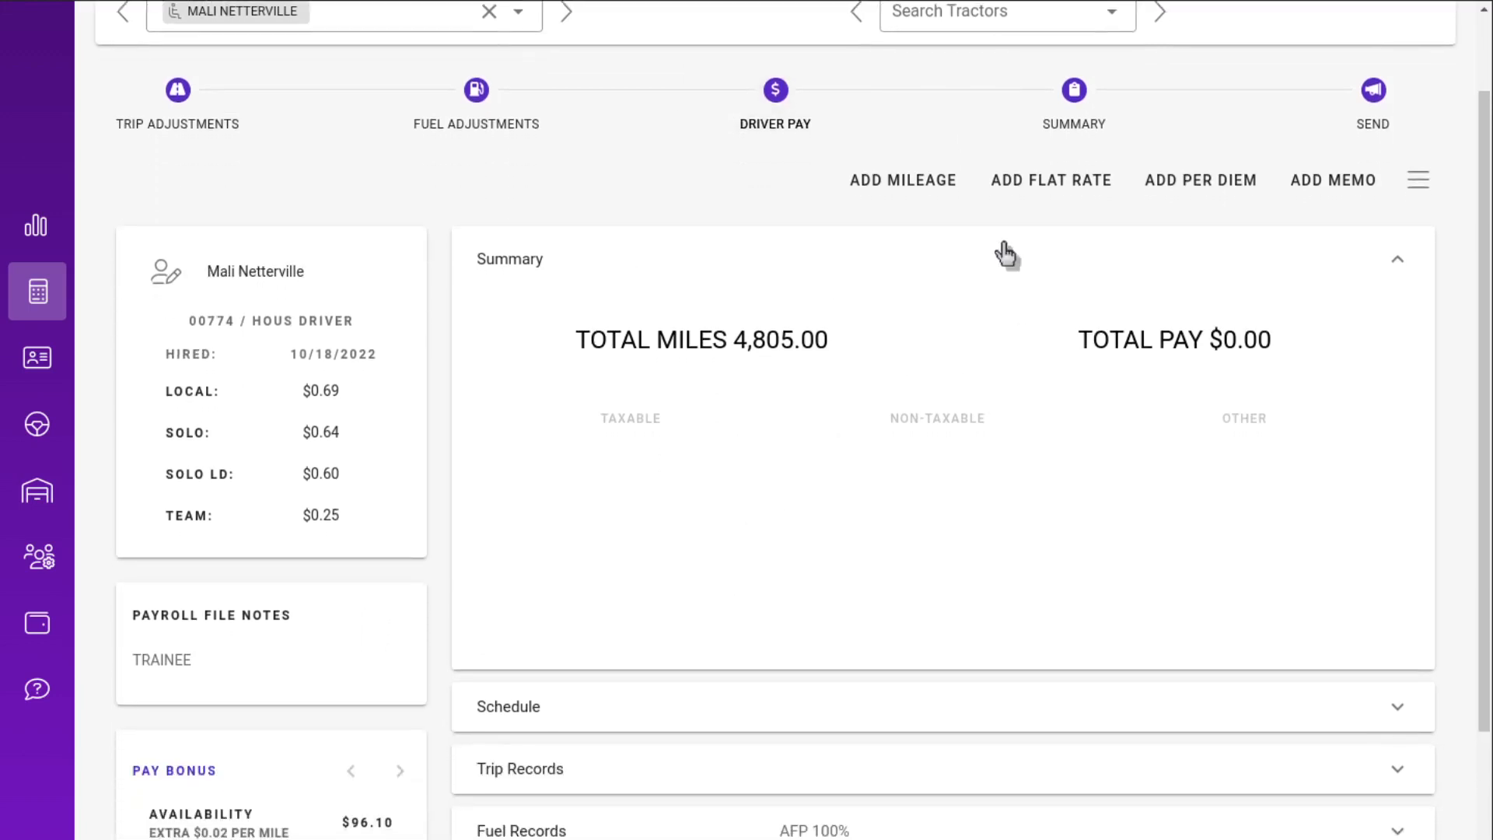
click(903, 186)
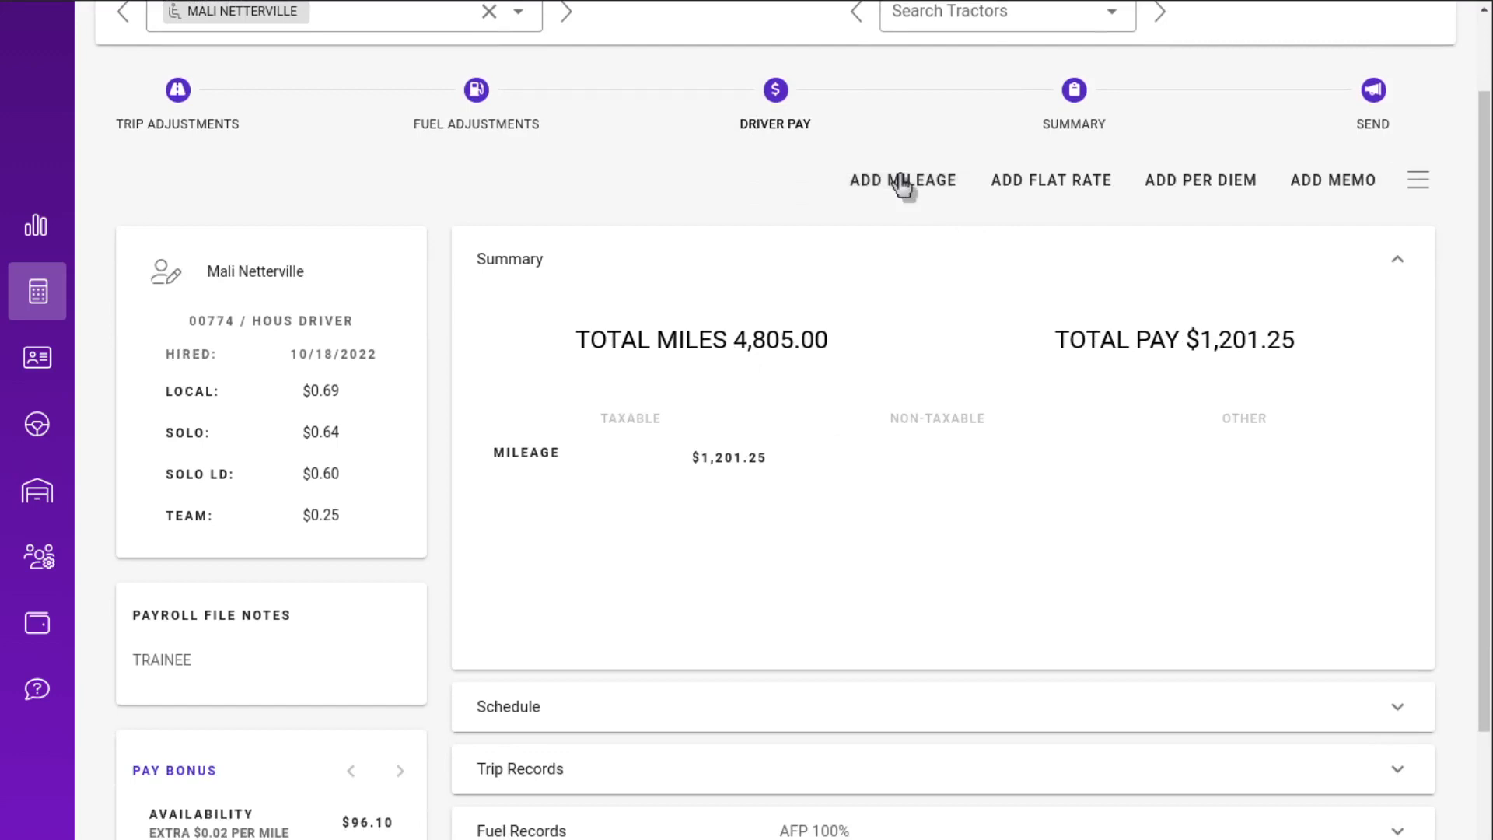
click(747, 769)
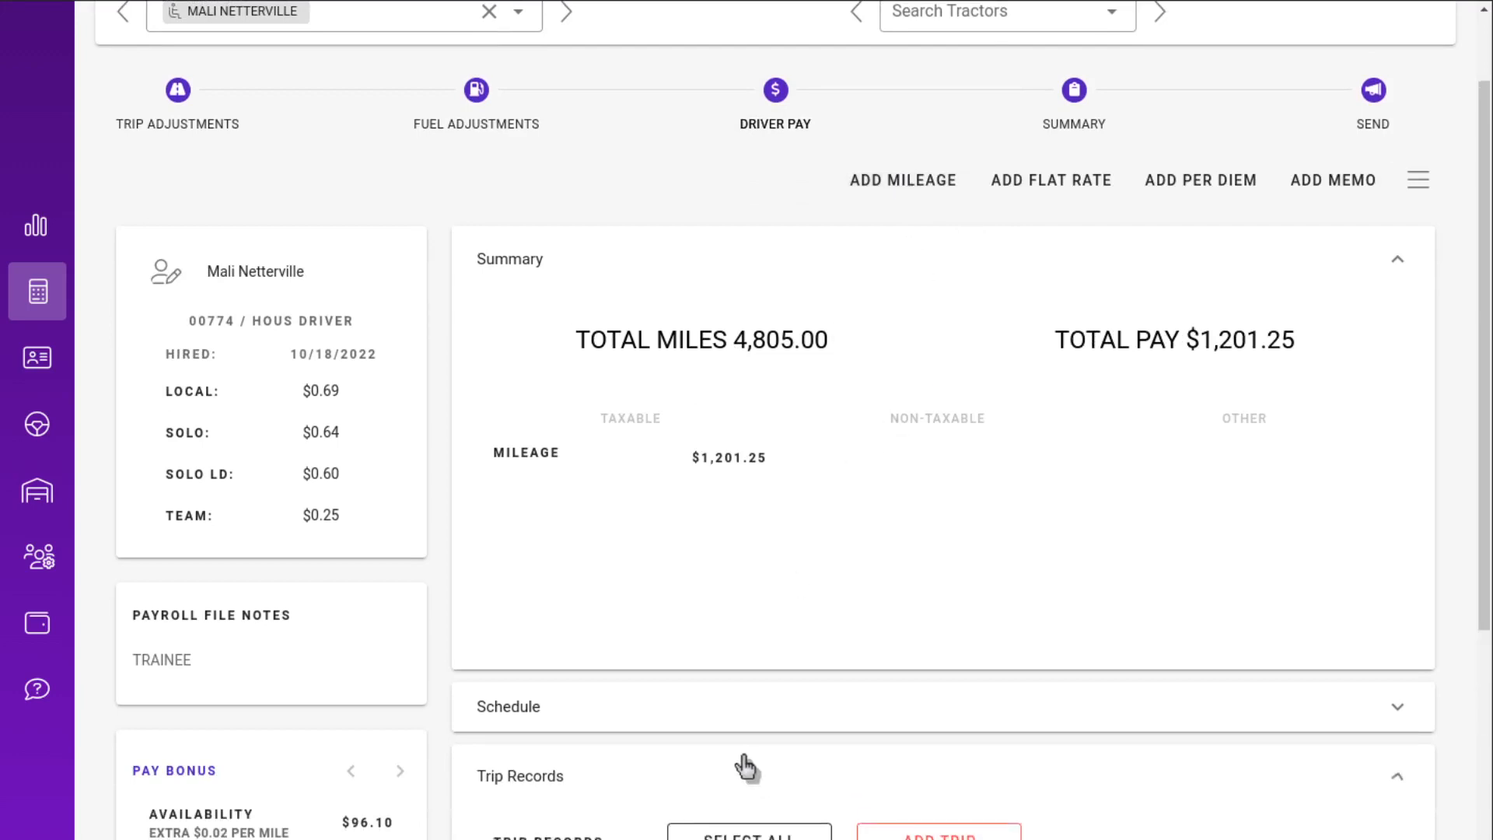
scroll(875, 788, down, 4)
scroll(1163, 653, down, 1)
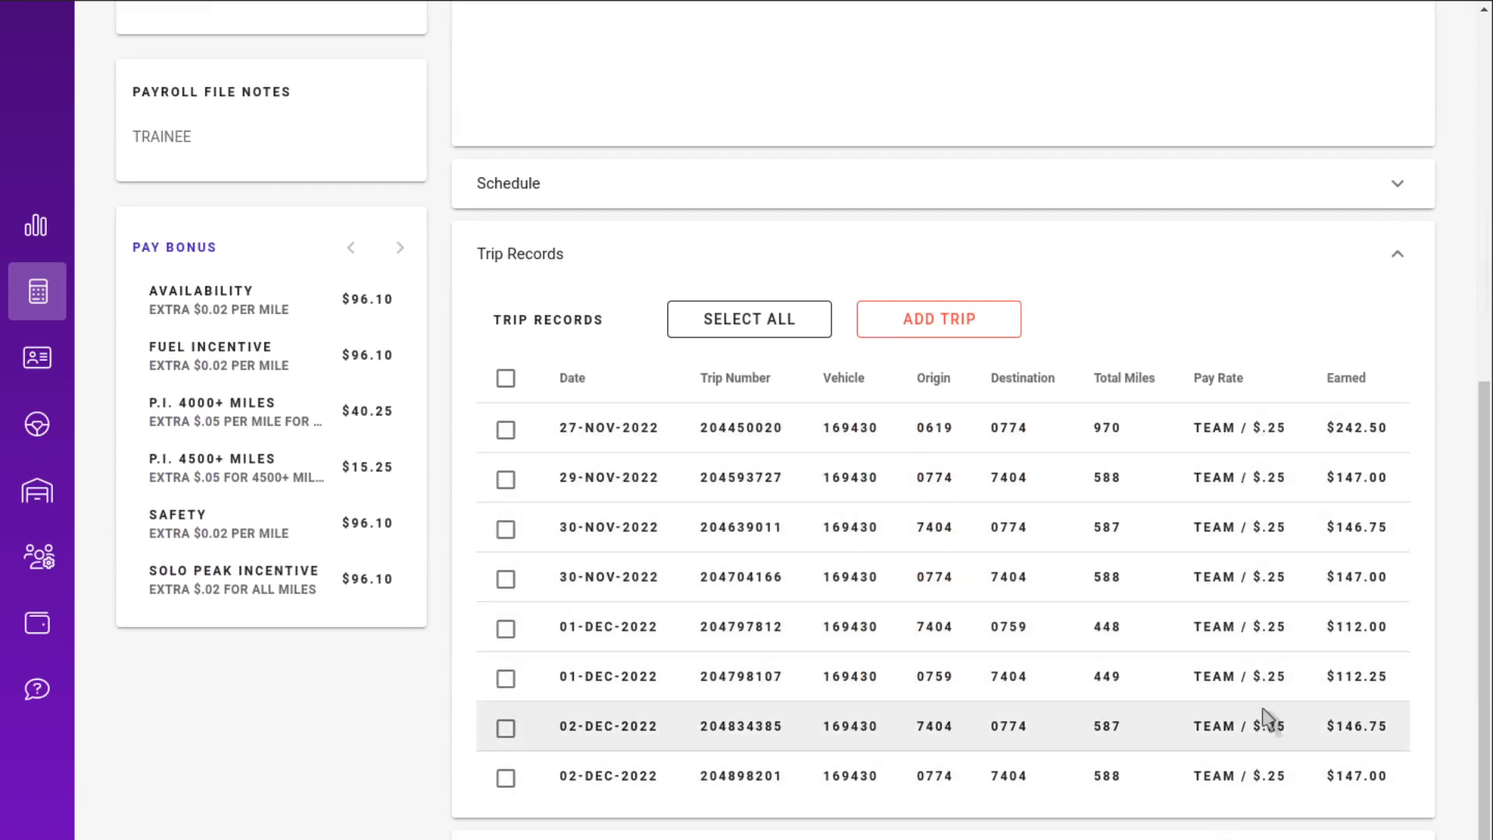
Open the driver's profile to examine the contact details, default pay rates and payroll file notes, and close it without saving
scroll(1262, 716, up, 8)
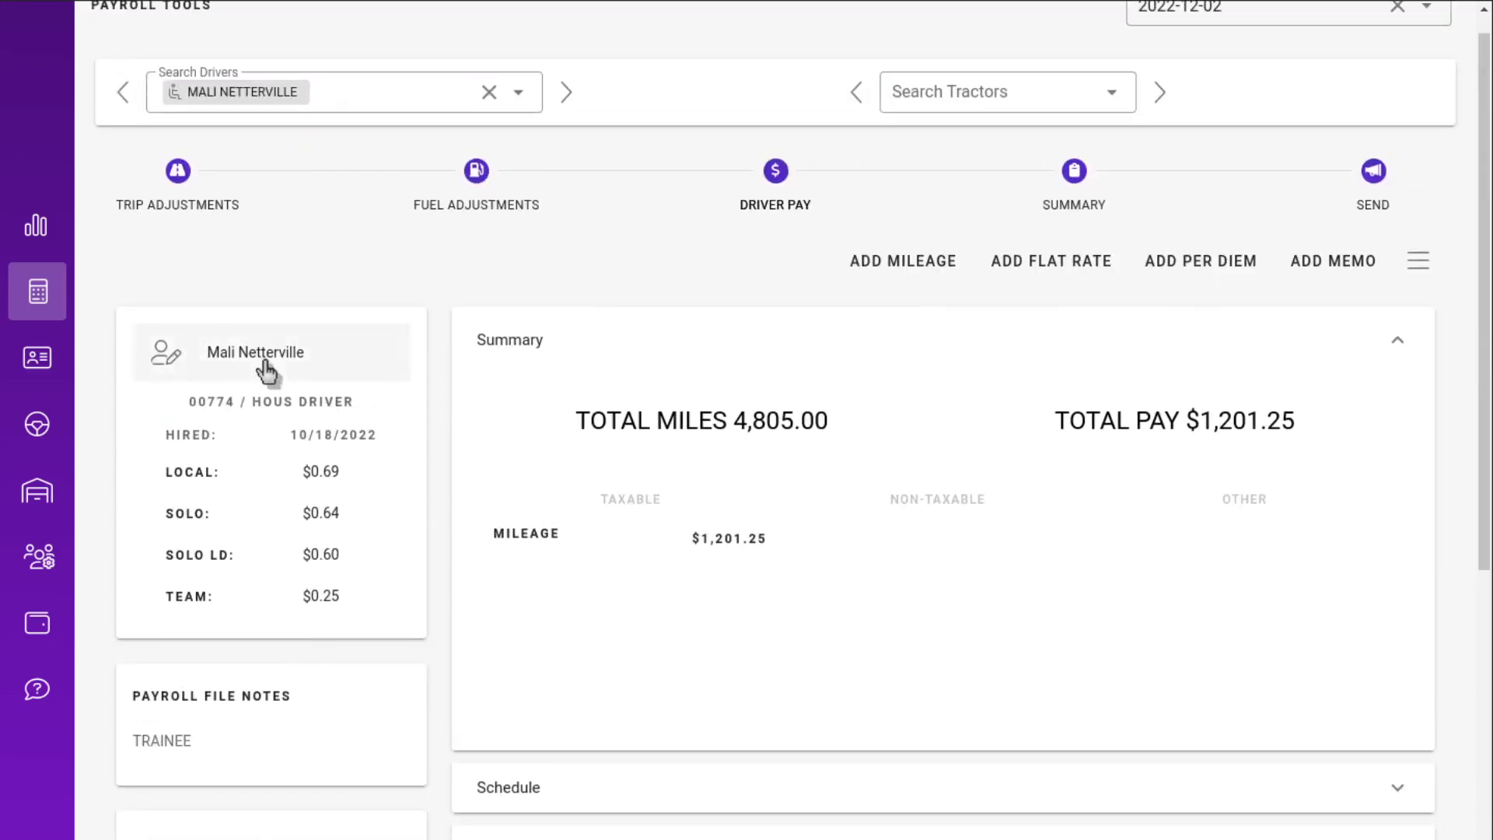
click(264, 362)
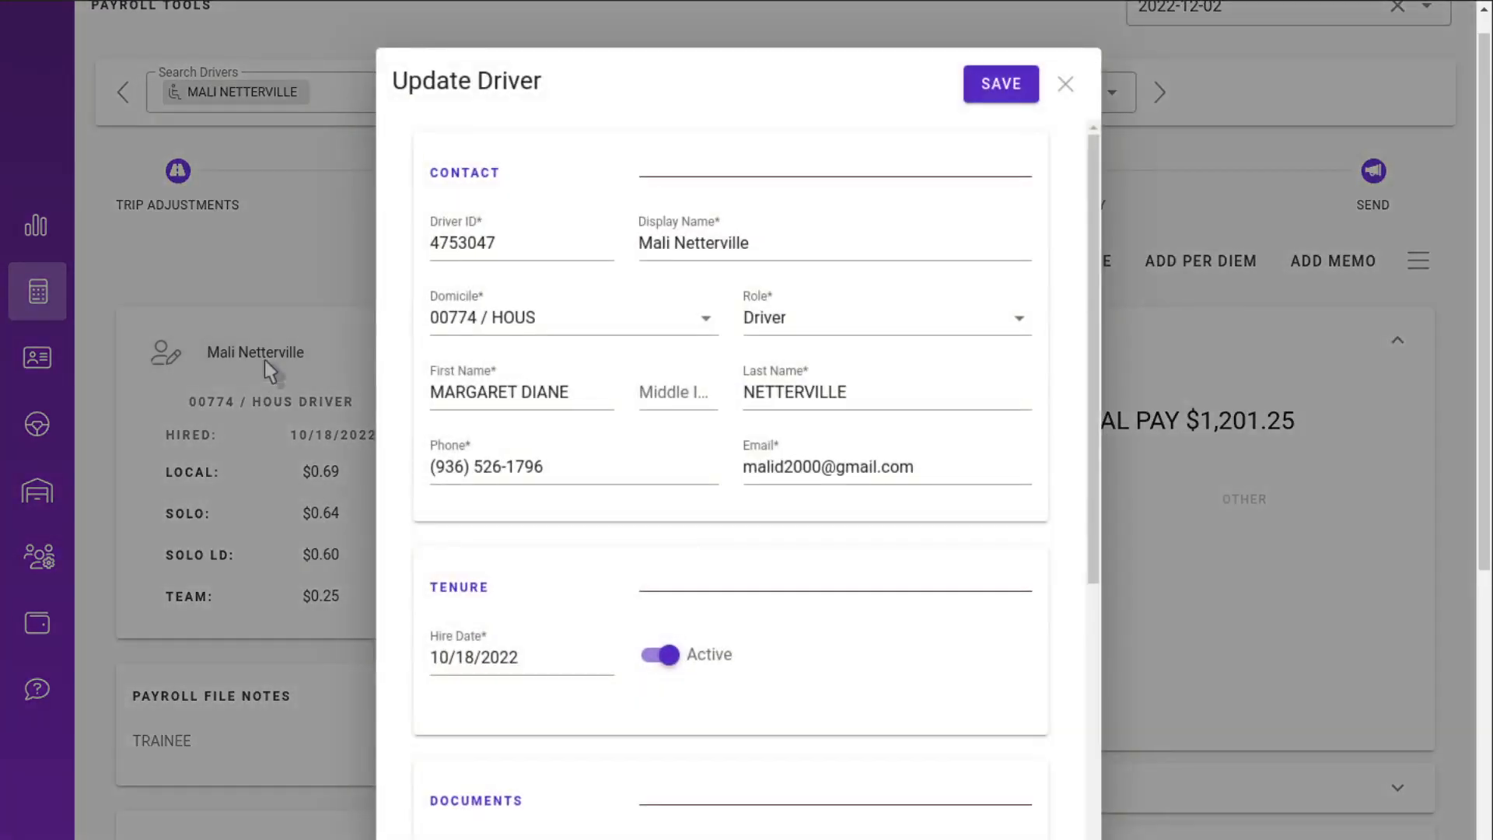
scroll(723, 268, down, 3)
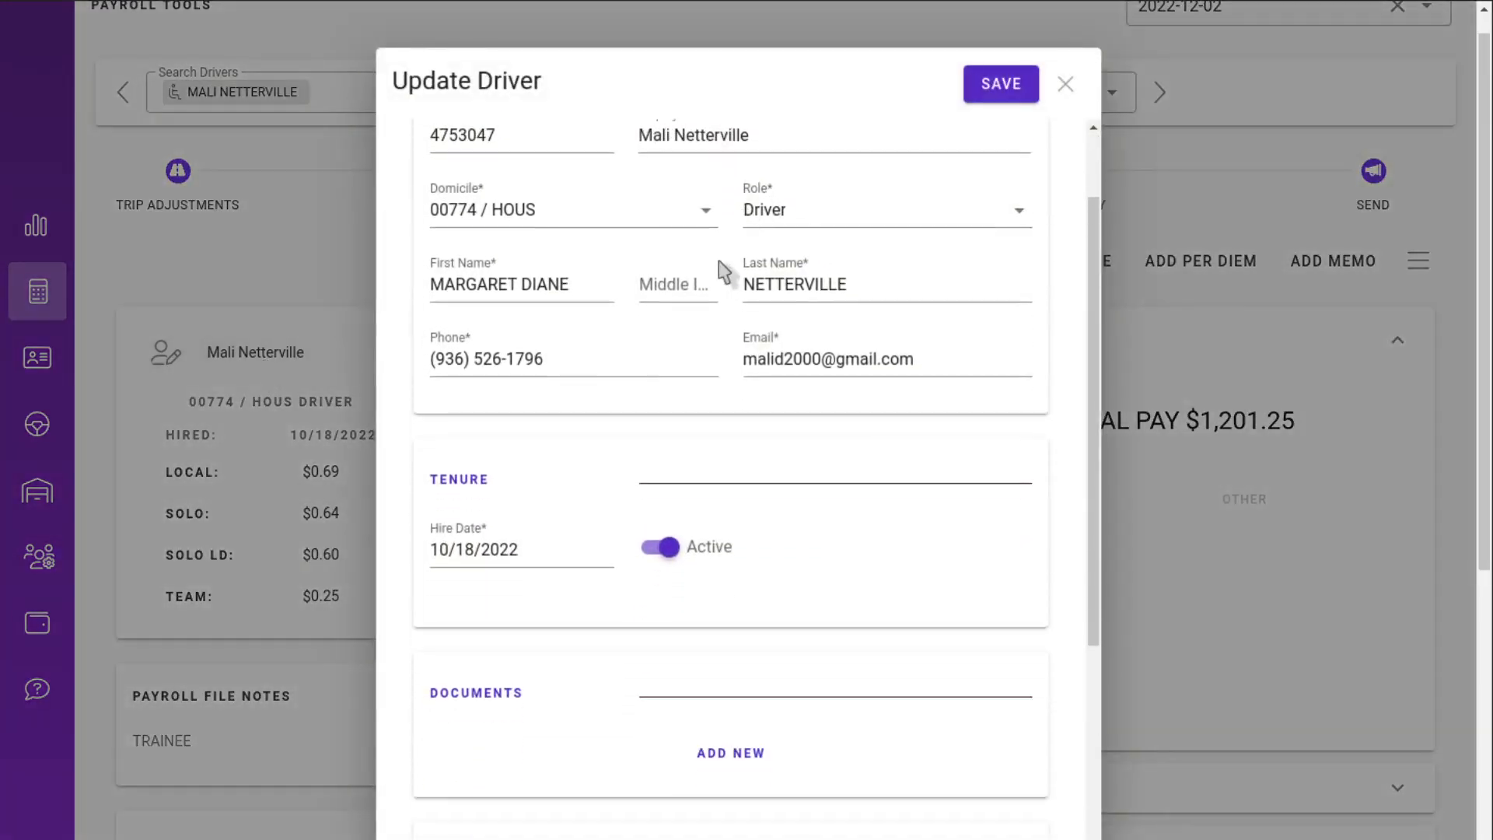
scroll(727, 276, down, 3)
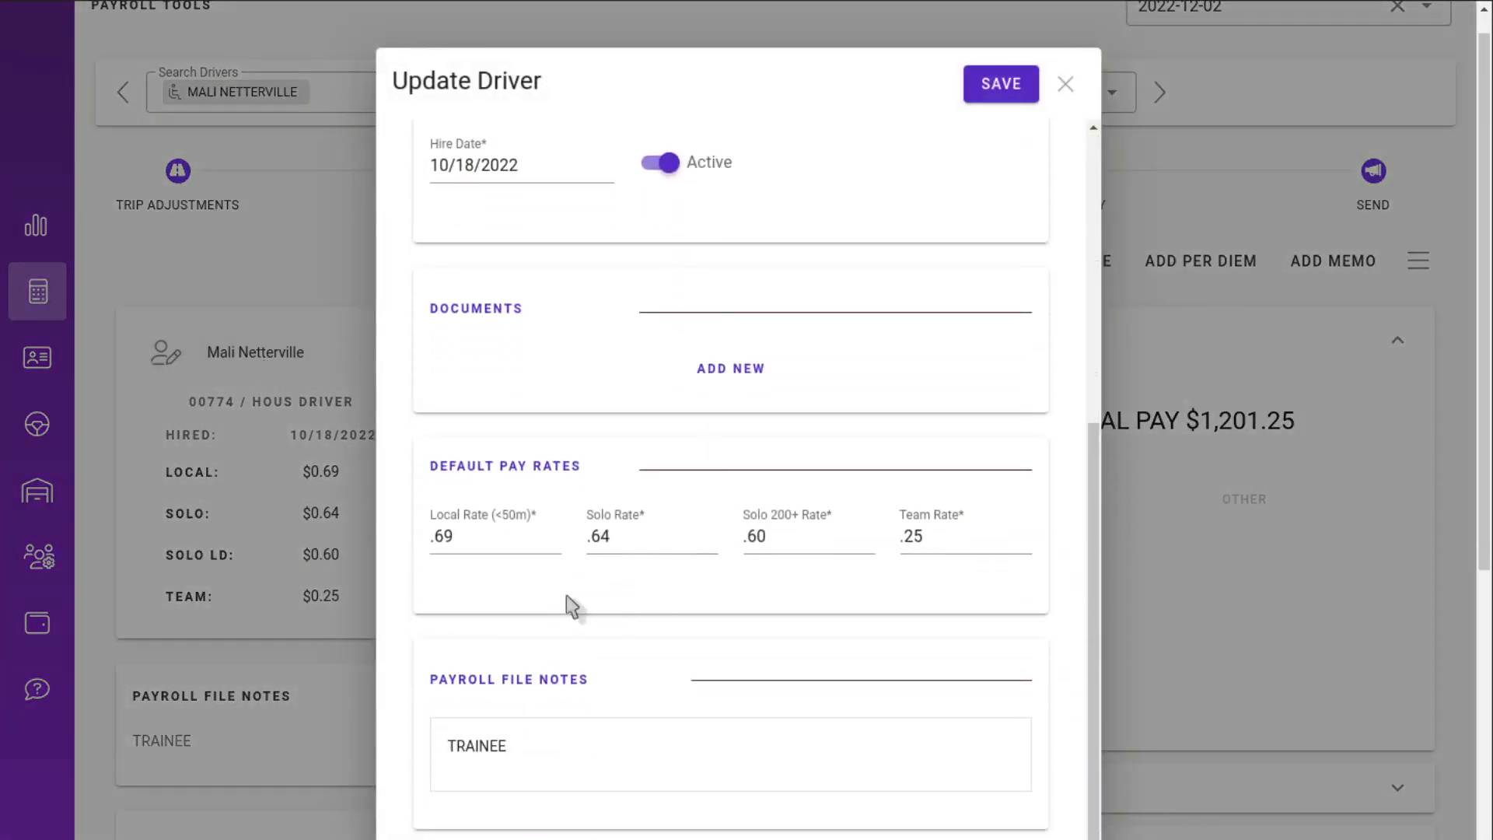
click(508, 542)
click(690, 542)
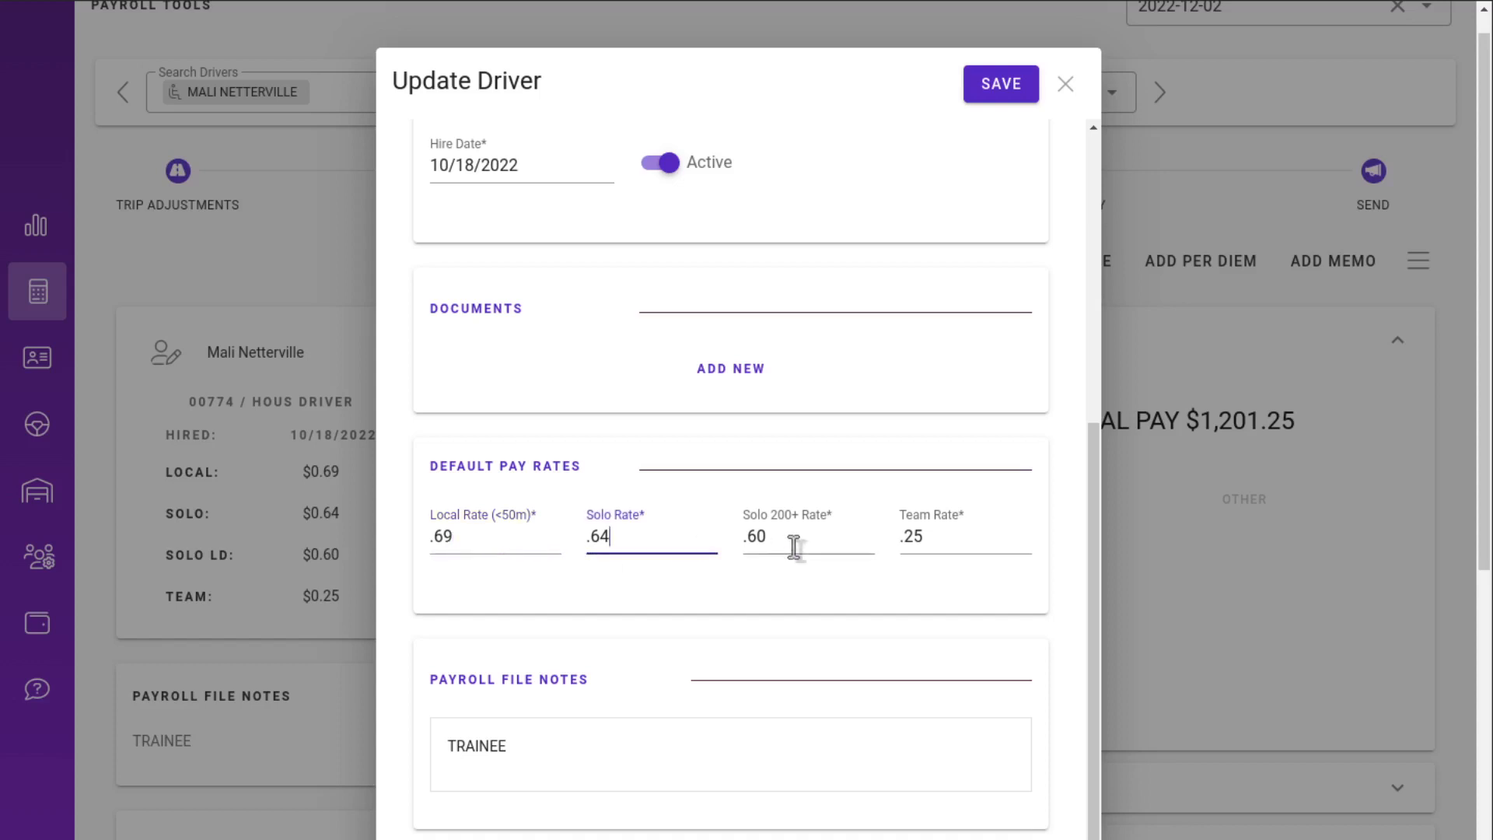
click(793, 550)
click(965, 544)
click(640, 756)
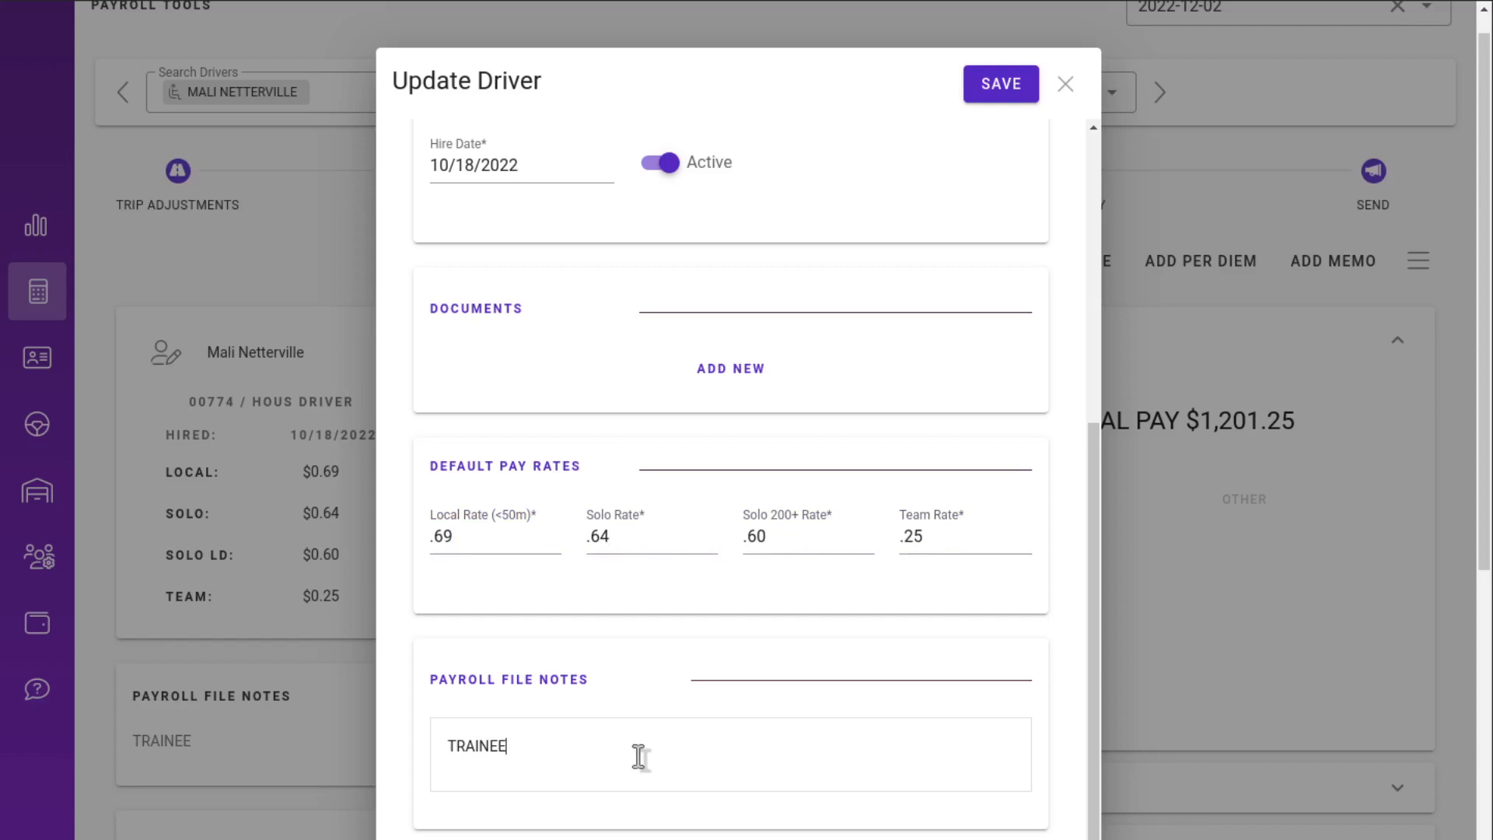
scroll(726, 594, up, 5)
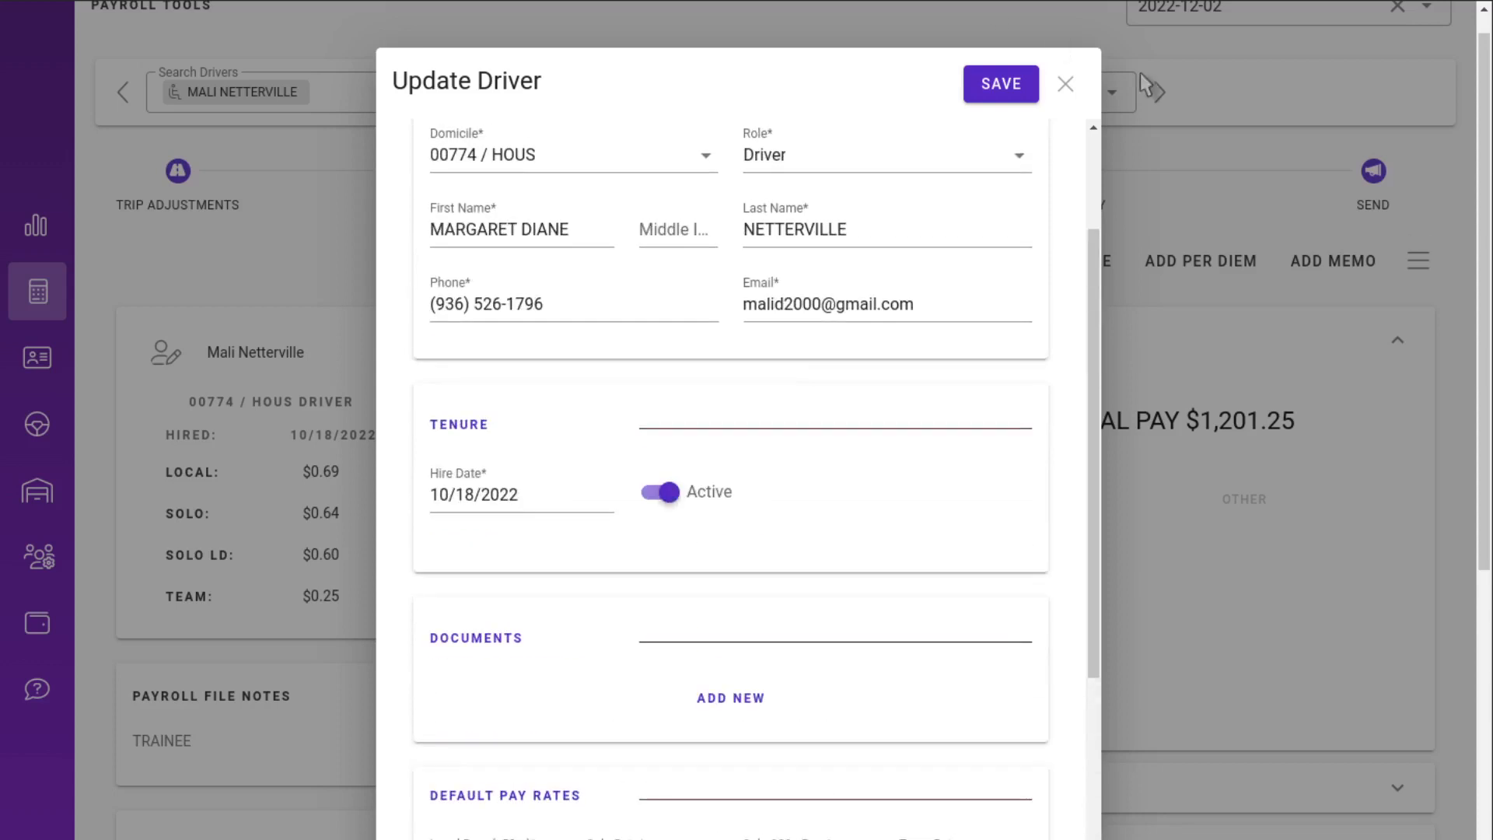
click(1059, 88)
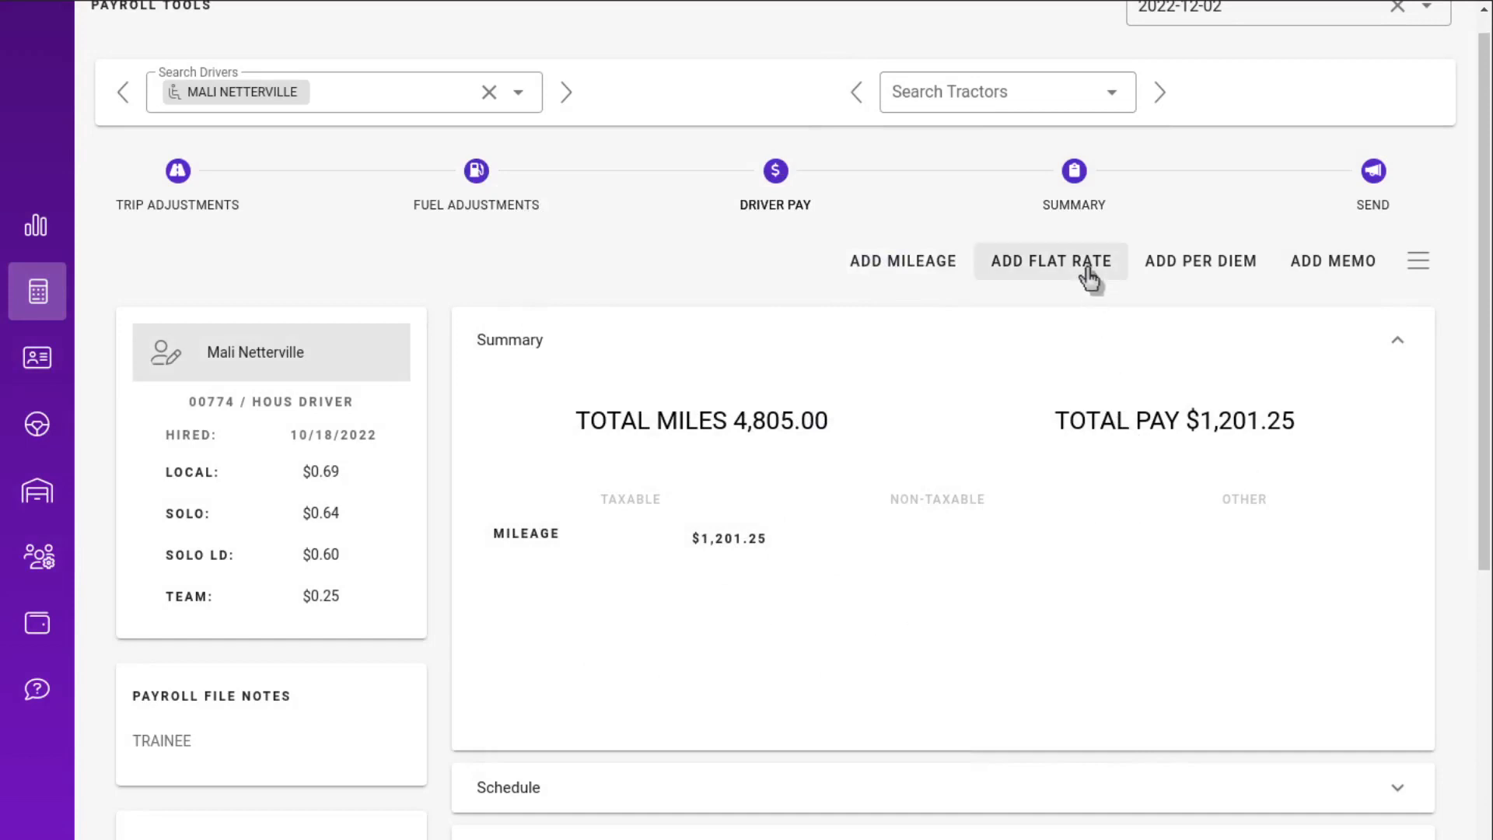
Add the driver memo "Here is a note for this presentation" and check it in the pay summary
click(1207, 268)
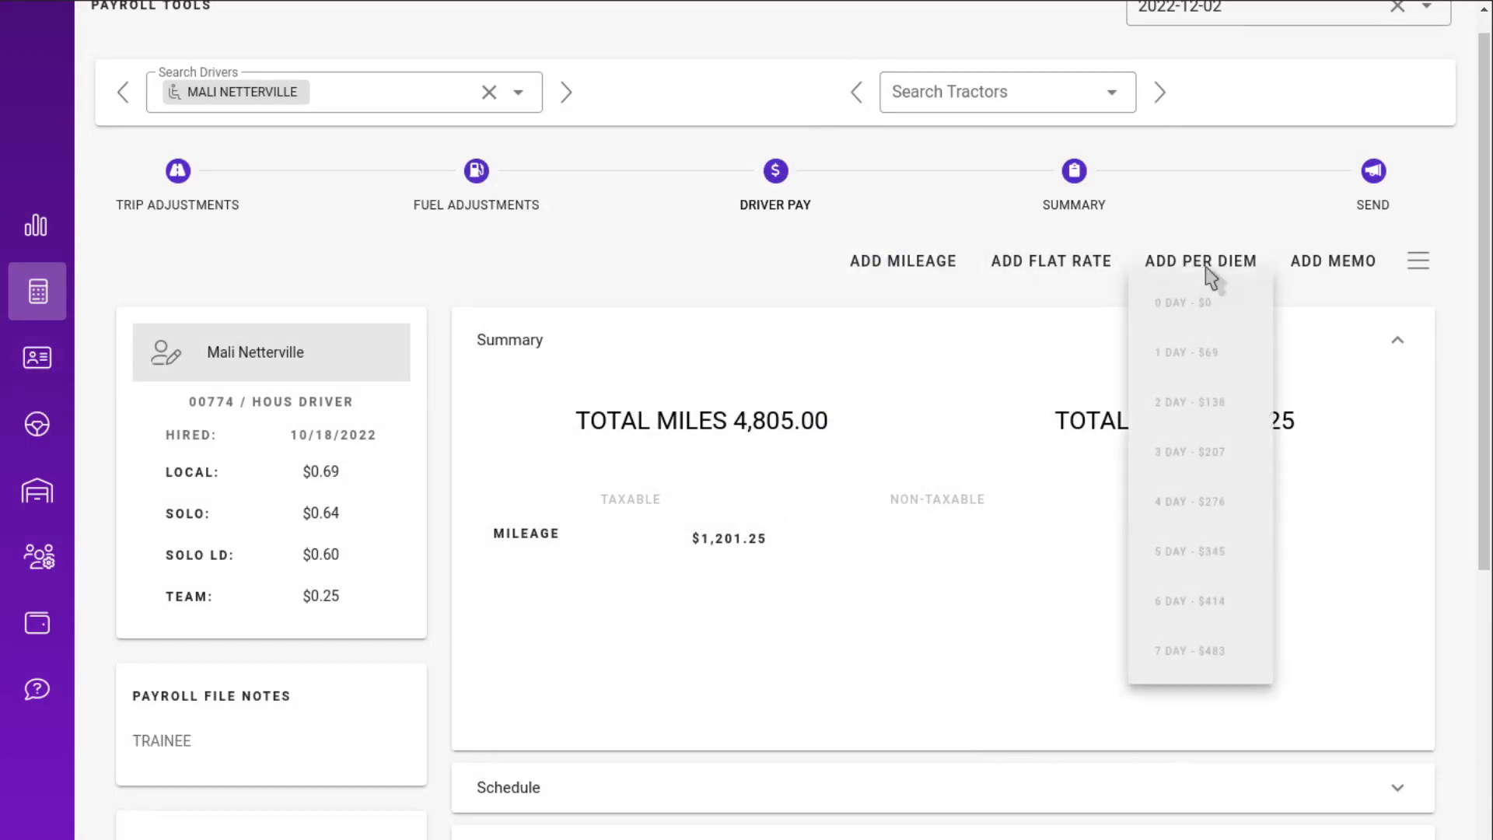
click(1340, 269)
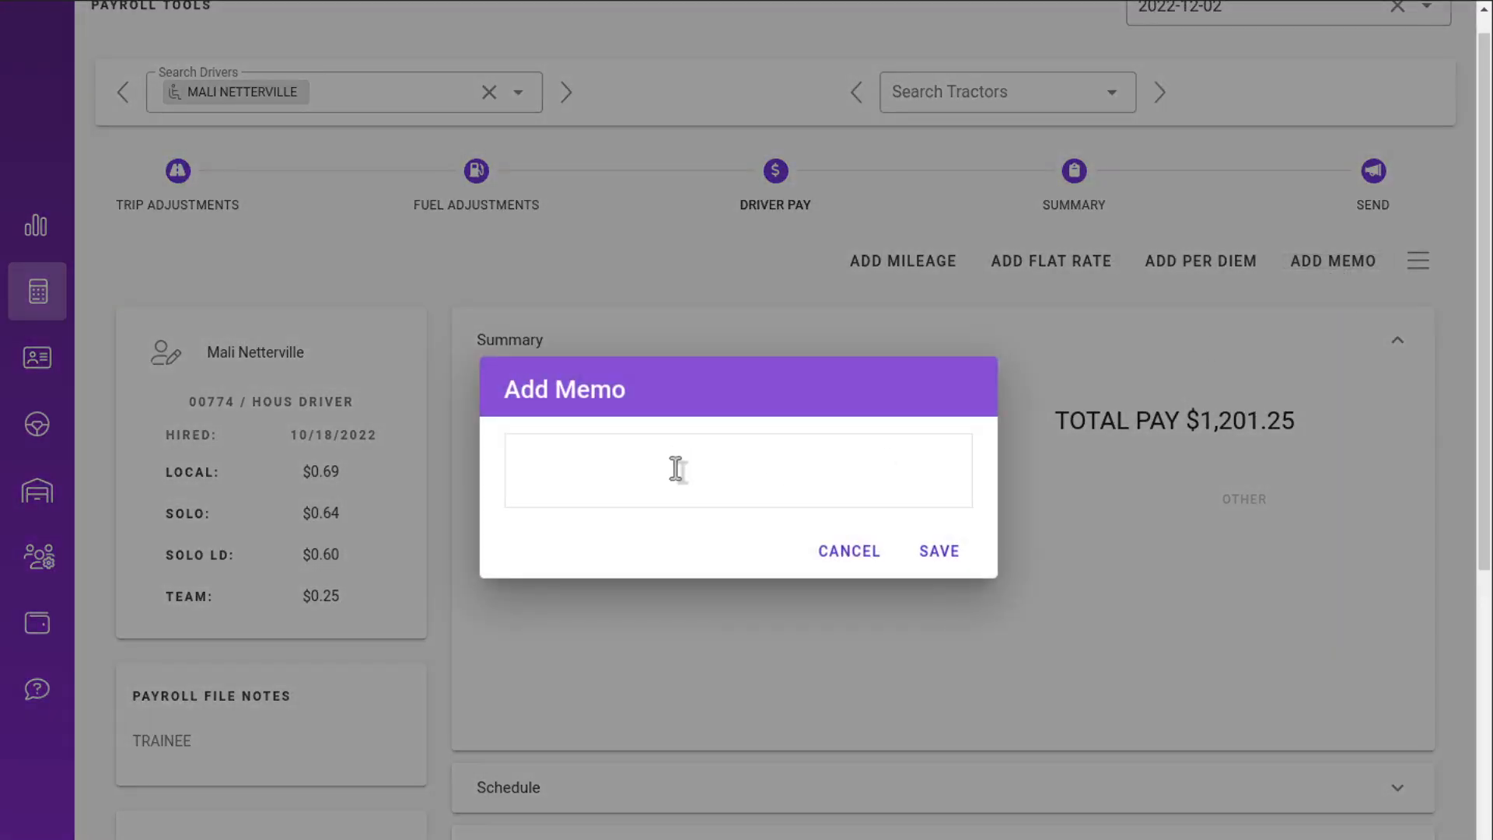
click(677, 464)
text(Here is a note for th)
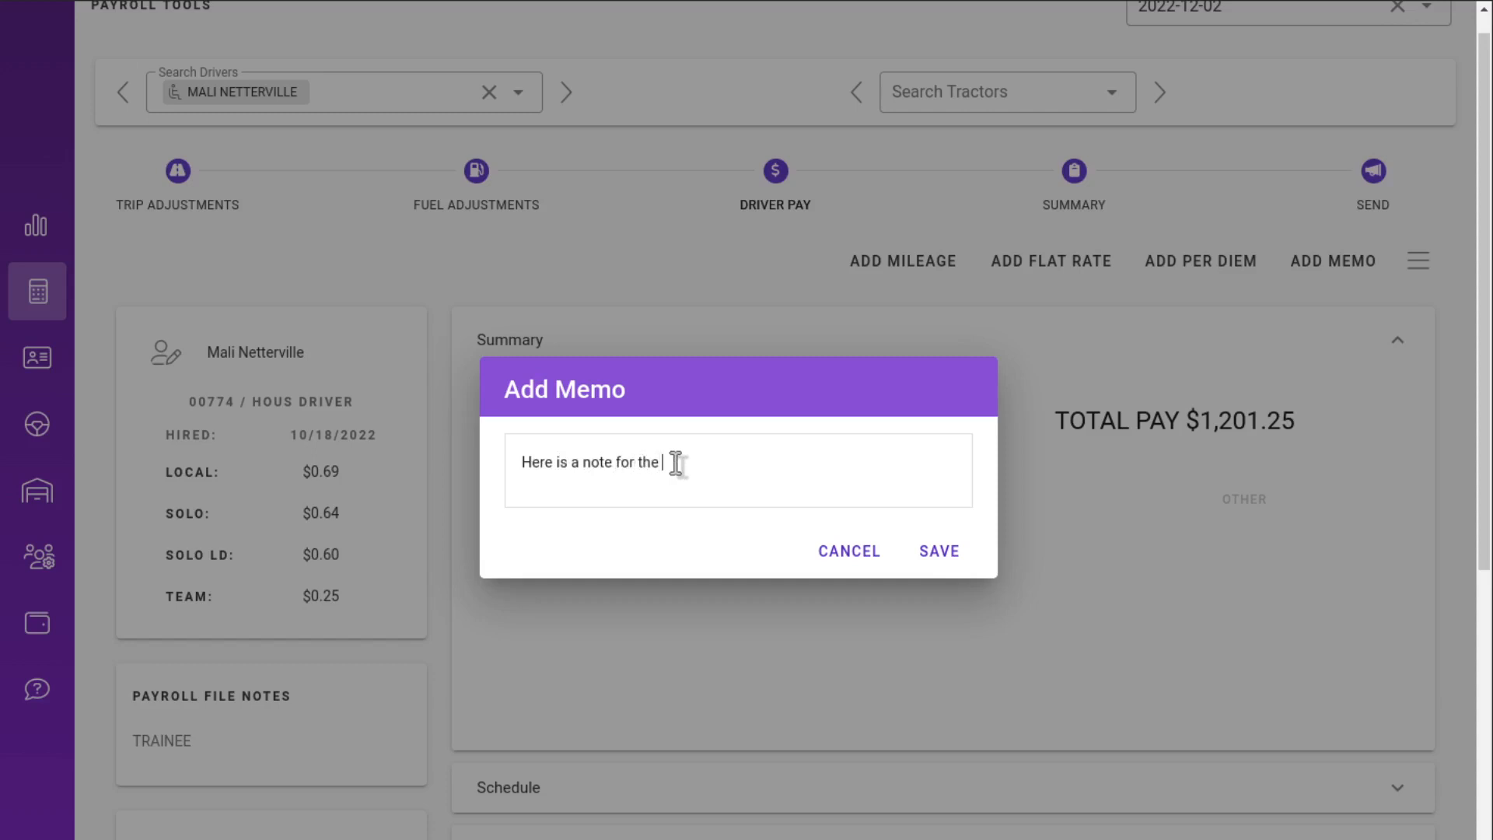
text(is presentatino)
key(BackSpace)
key(BackSpace)
key(BackSpace)
click(950, 550)
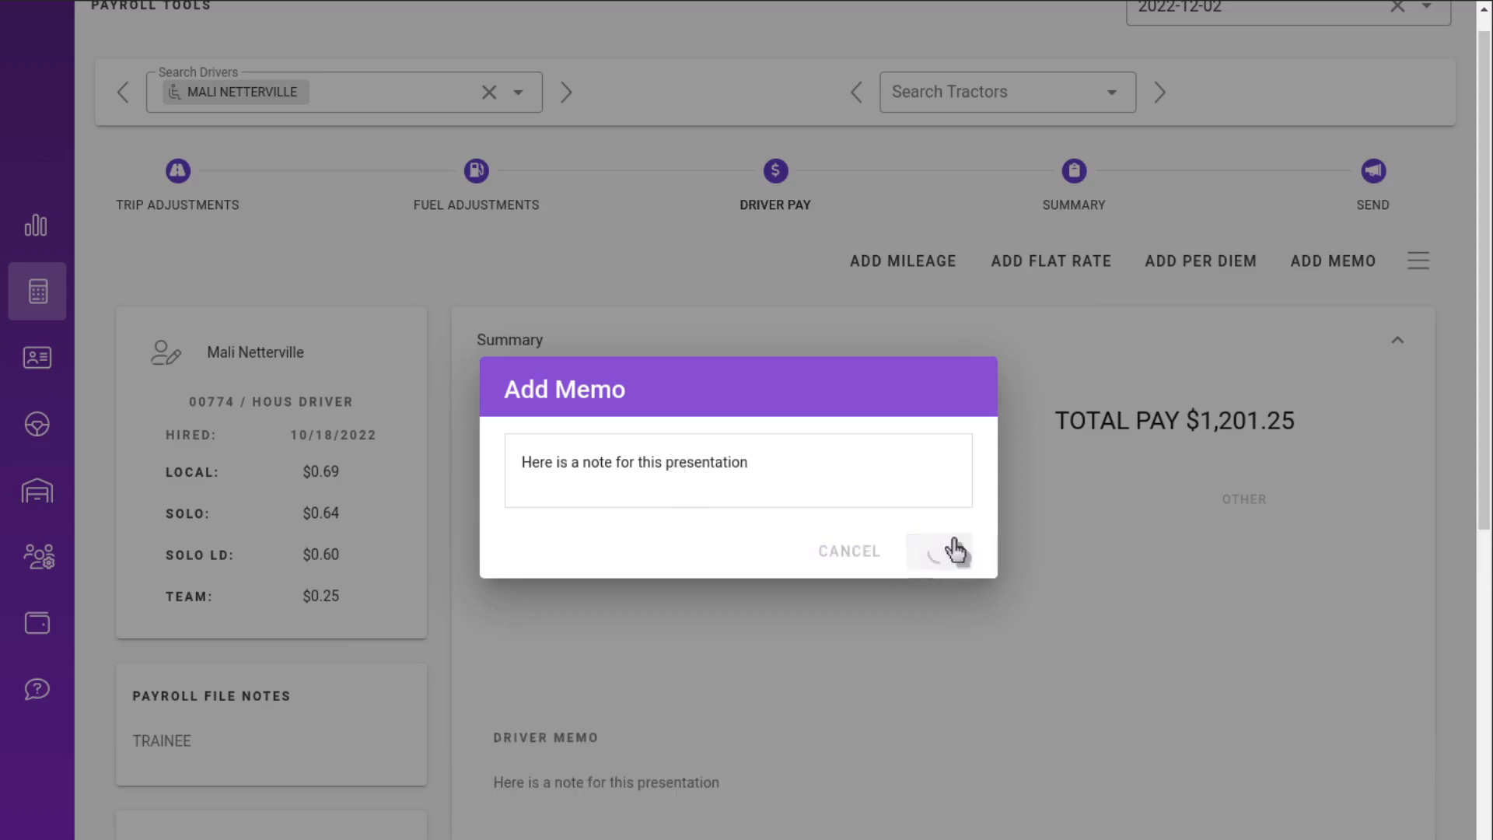
scroll(892, 542, down, 2)
drag(503, 617, 650, 619)
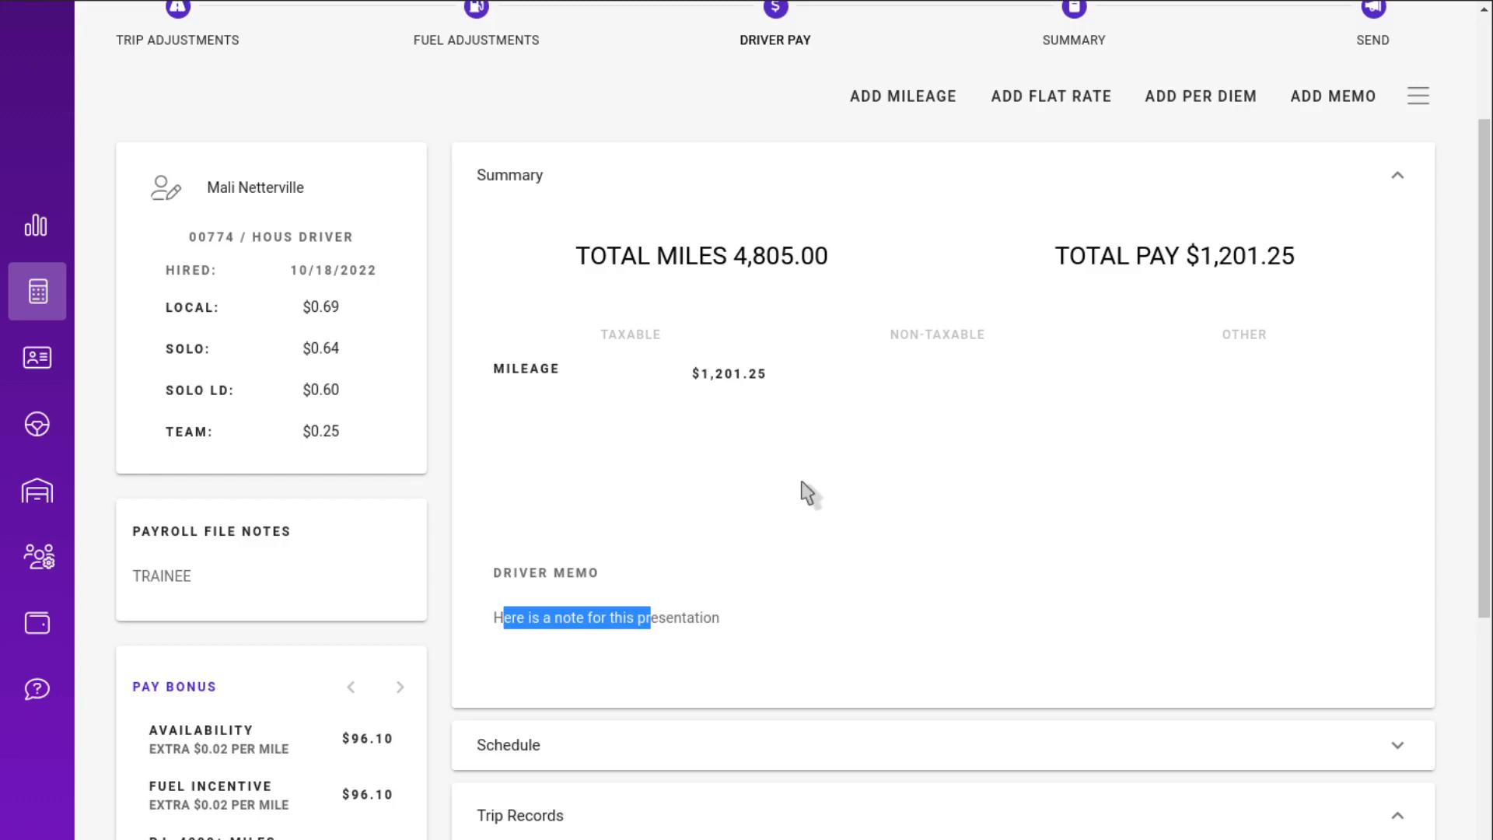
Add the P.I. 4000+ Miles and Solo Peak Incentive bonuses to the driver's pay
scroll(809, 494, down, 2)
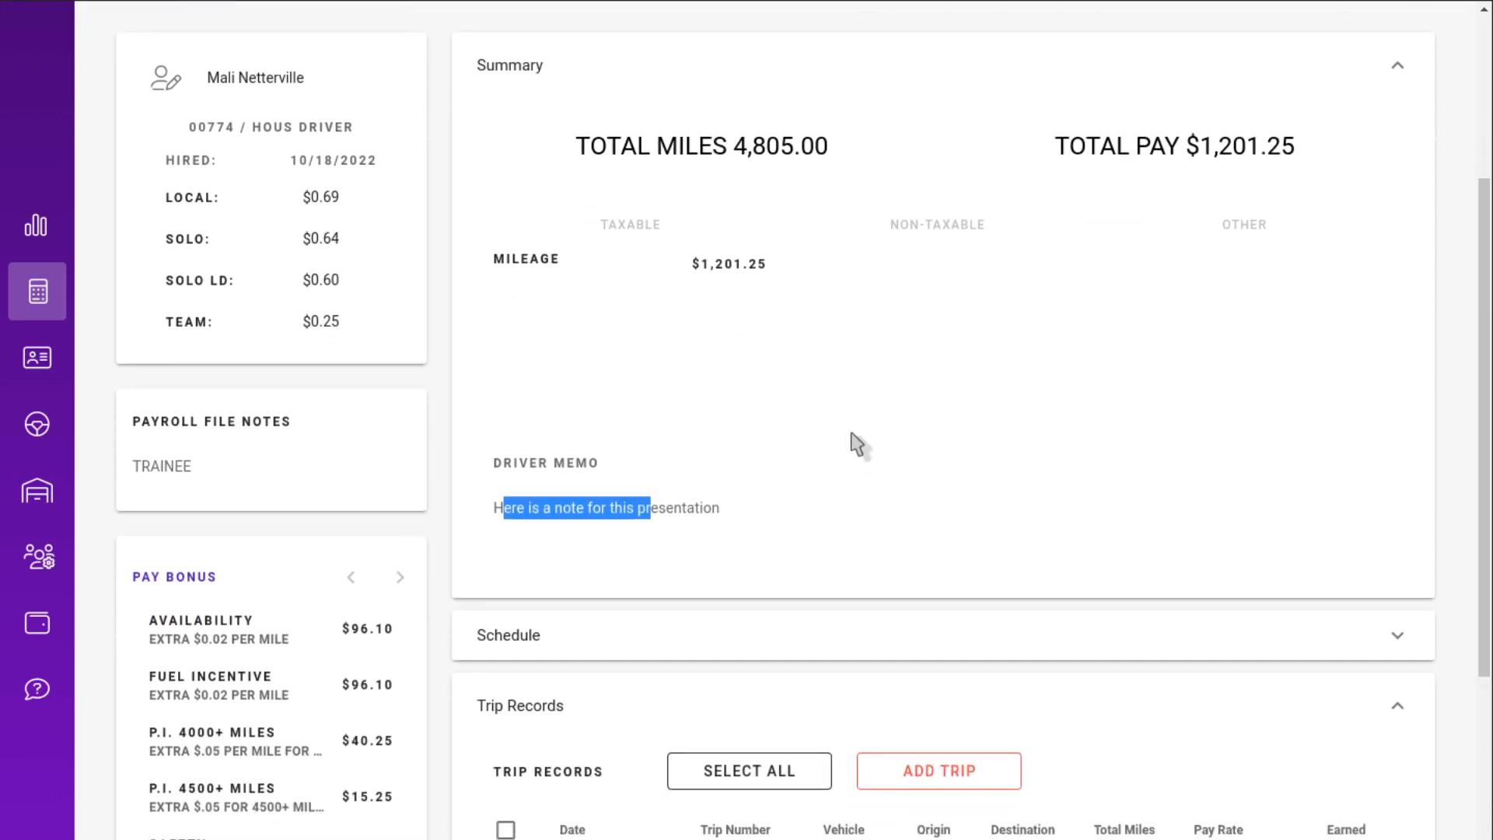
scroll(858, 443, down, 1)
click(873, 436)
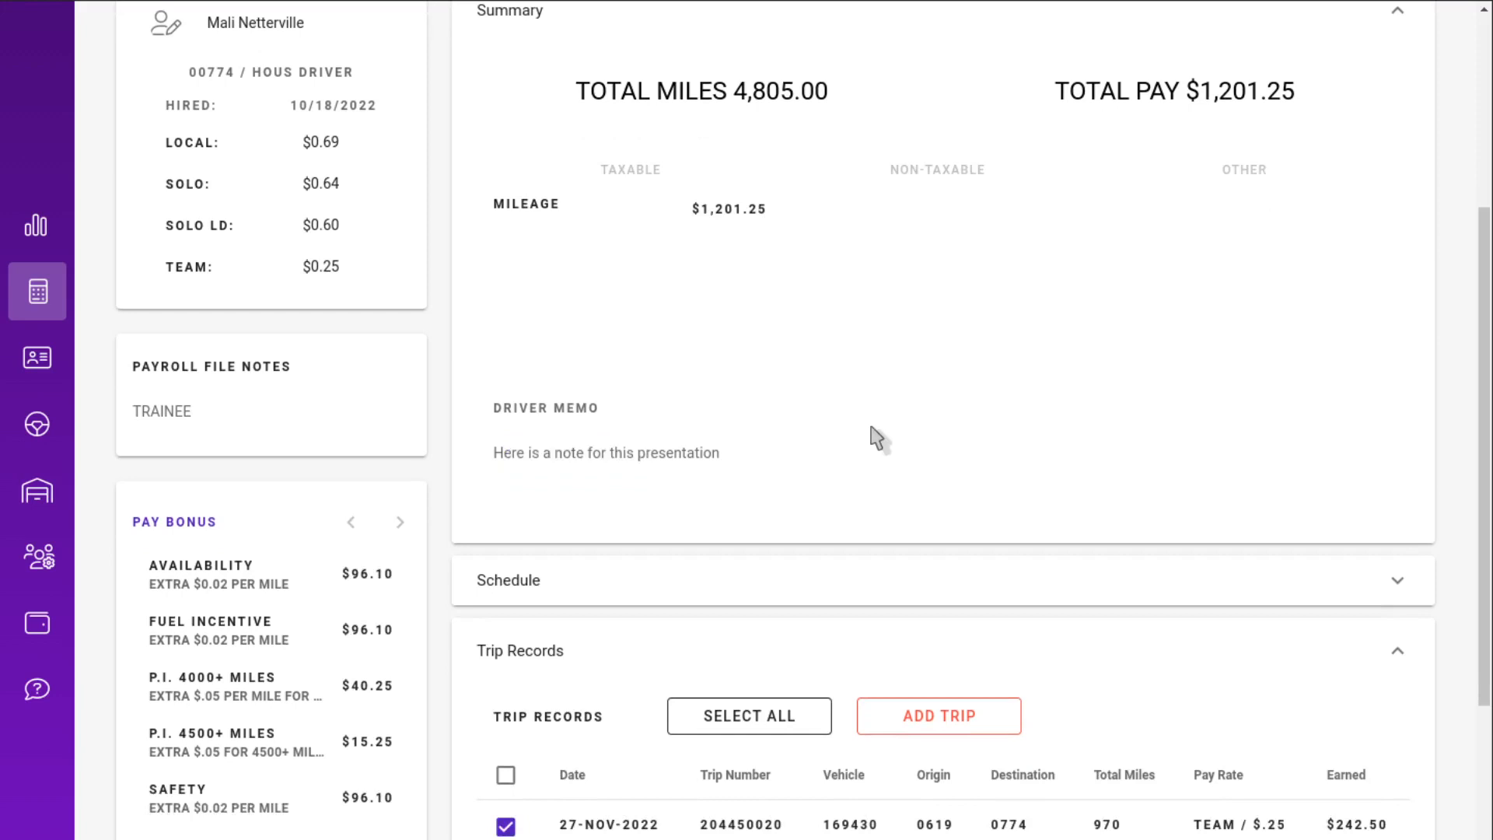
click(286, 709)
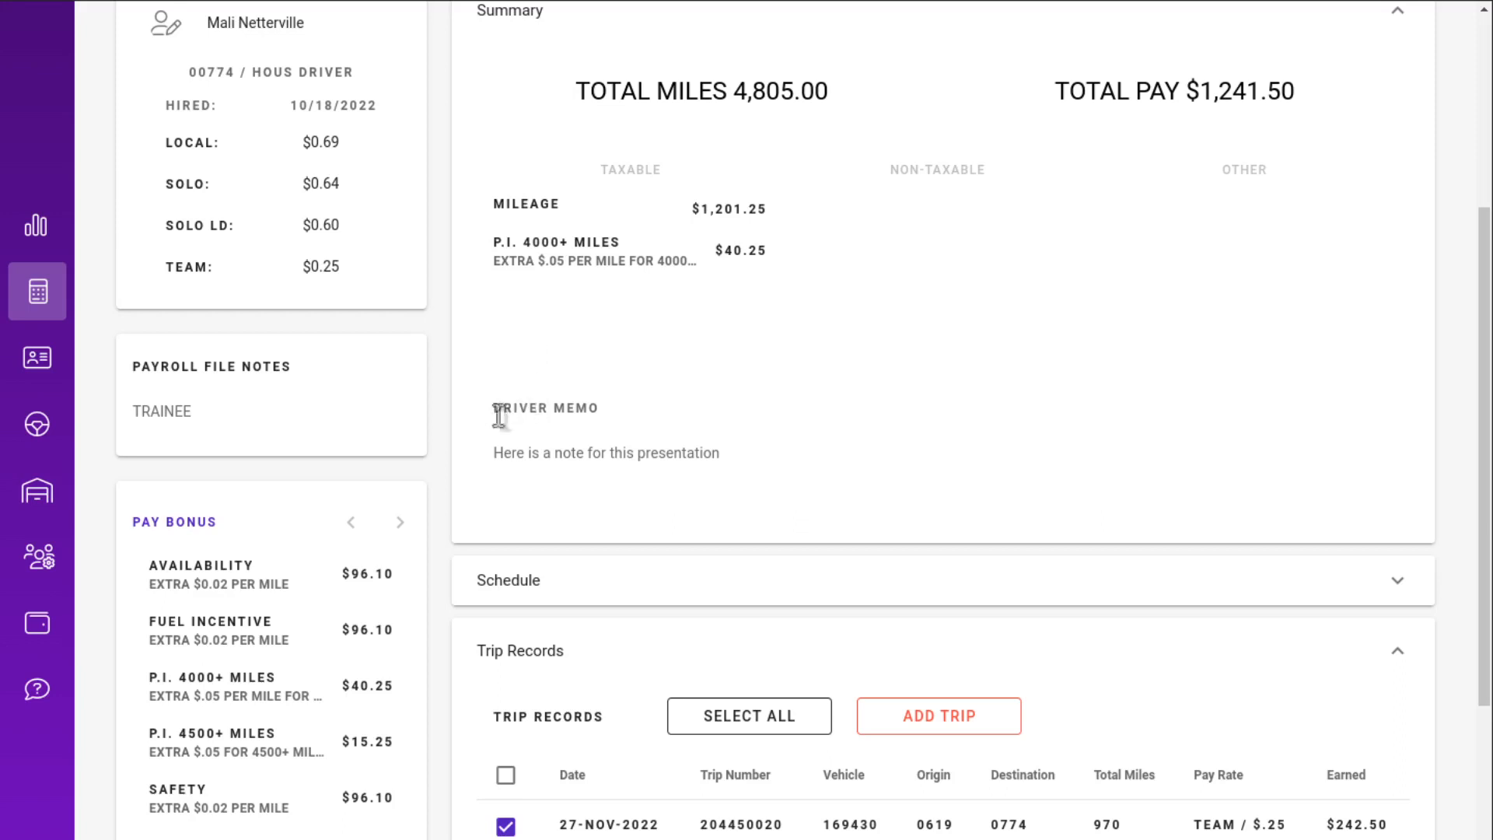
scroll(476, 498, down, 1)
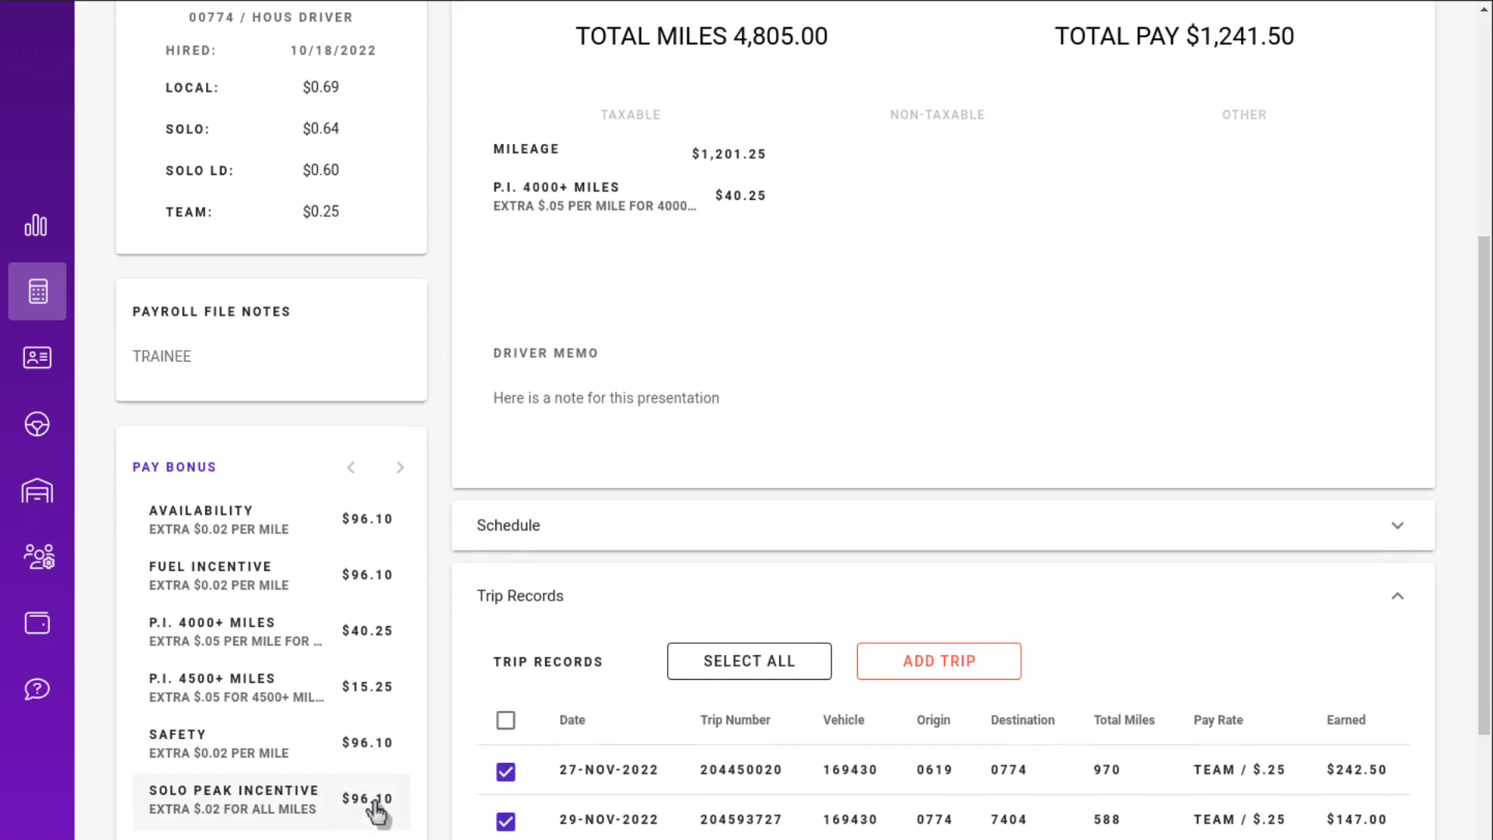
click(296, 822)
Review the pay bonuses and summary, and add a 7-day per diem of $483 to the driver's pay
scroll(288, 813, up, 2)
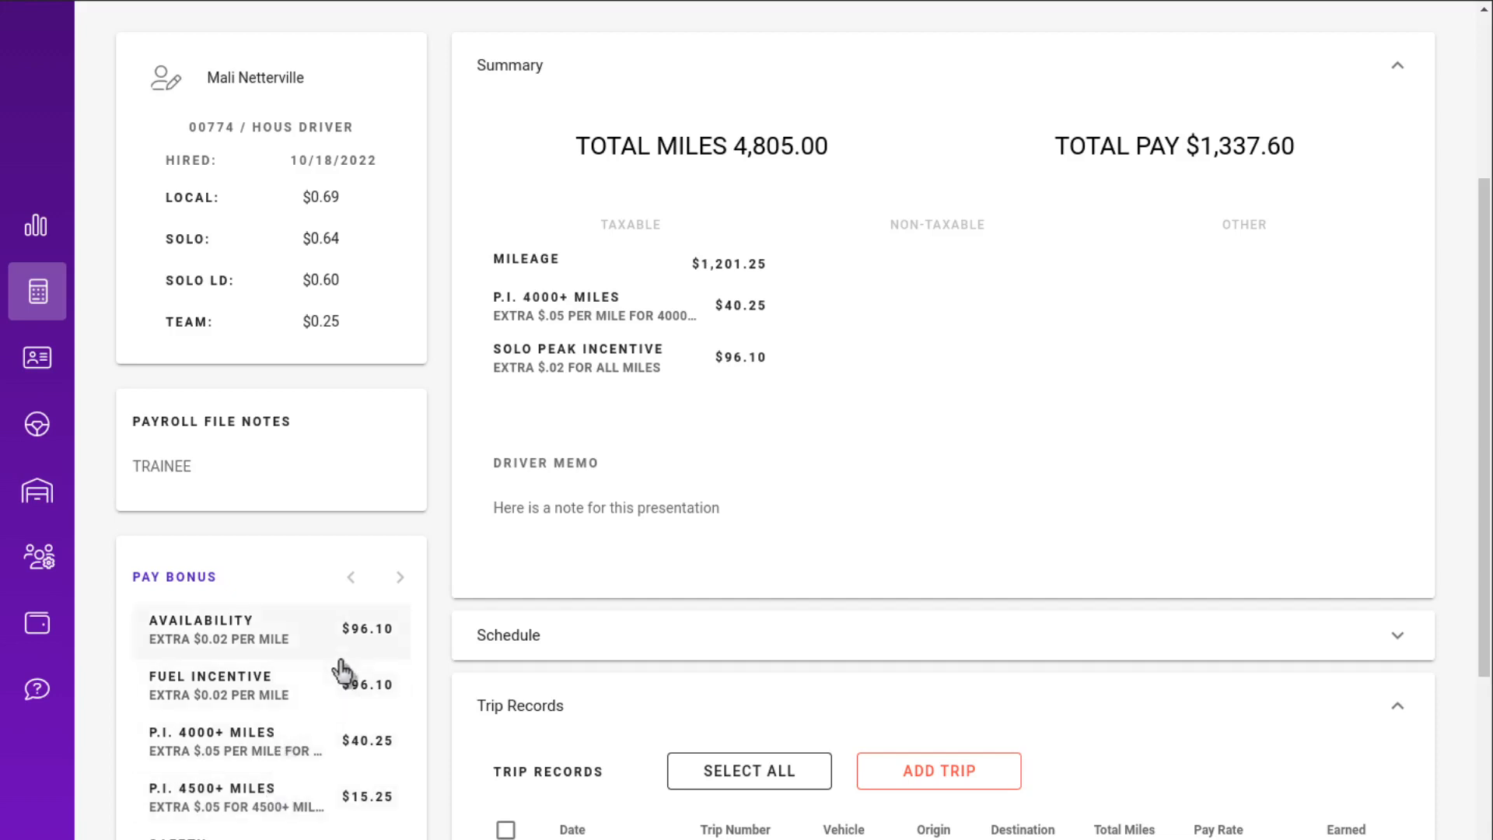
scroll(396, 501, down, 2)
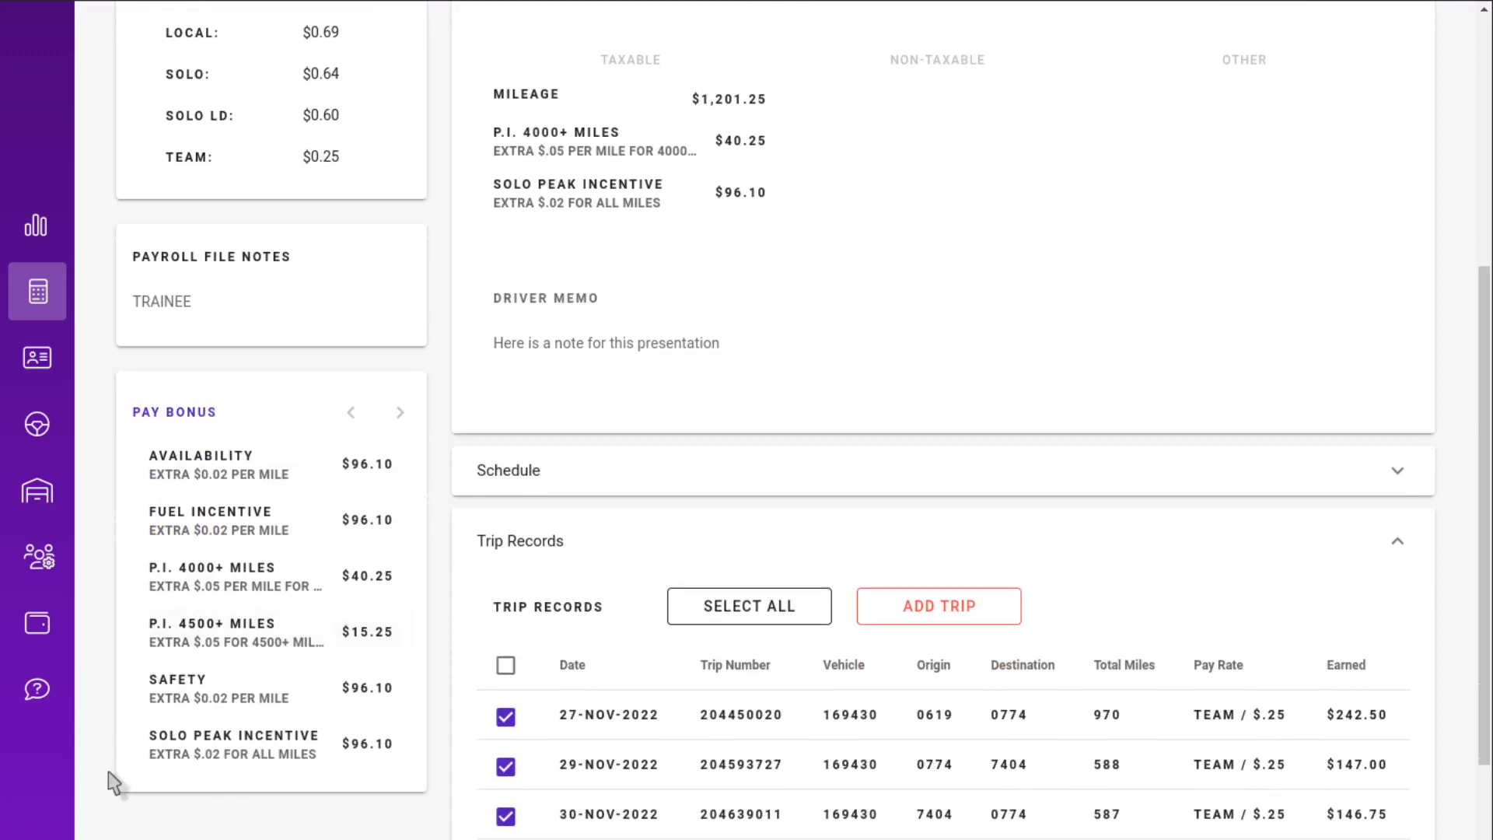
scroll(287, 713, up, 3)
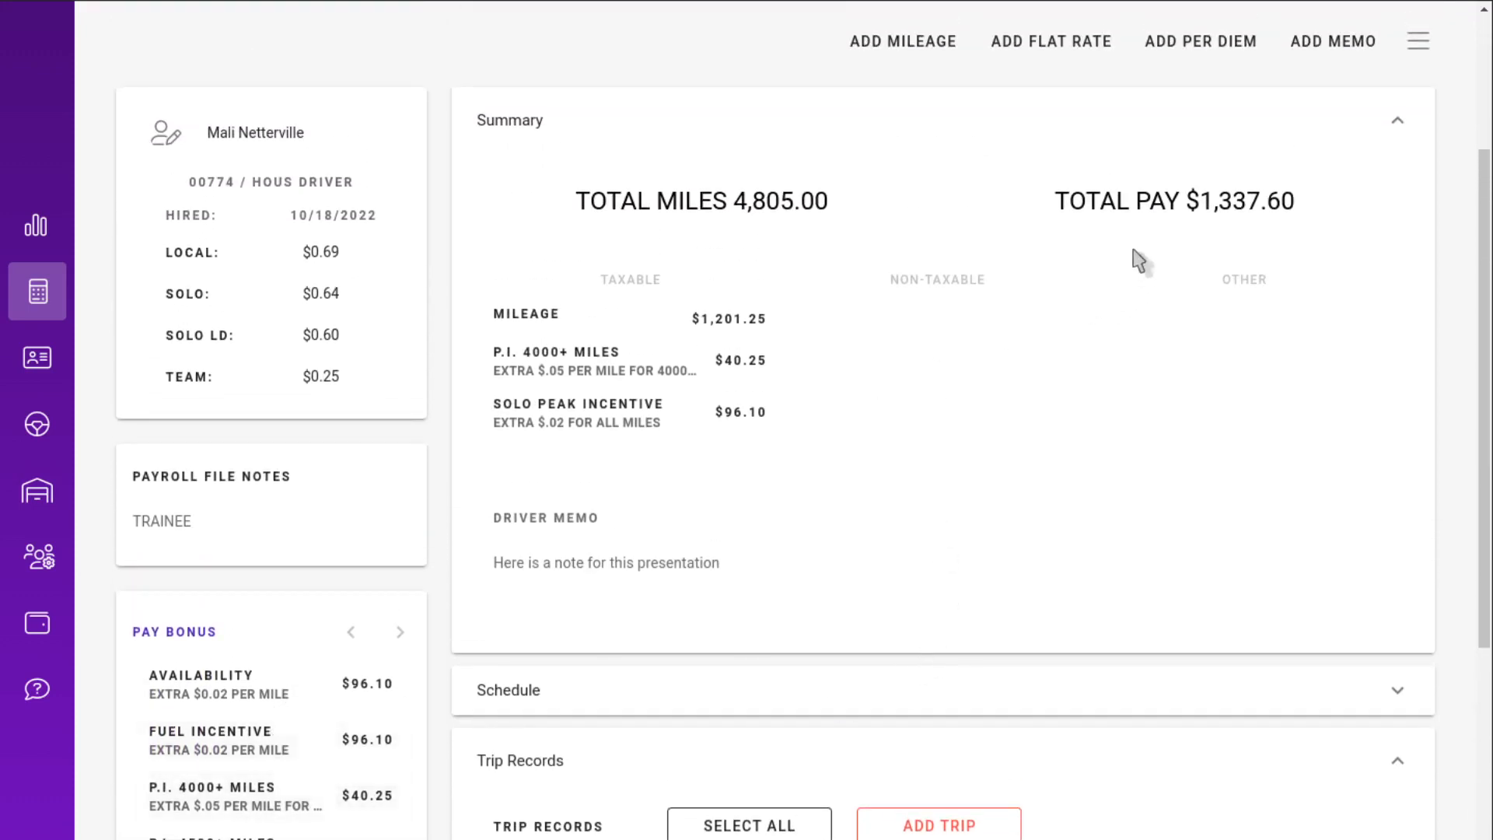
scroll(1127, 249, up, 1)
click(1230, 152)
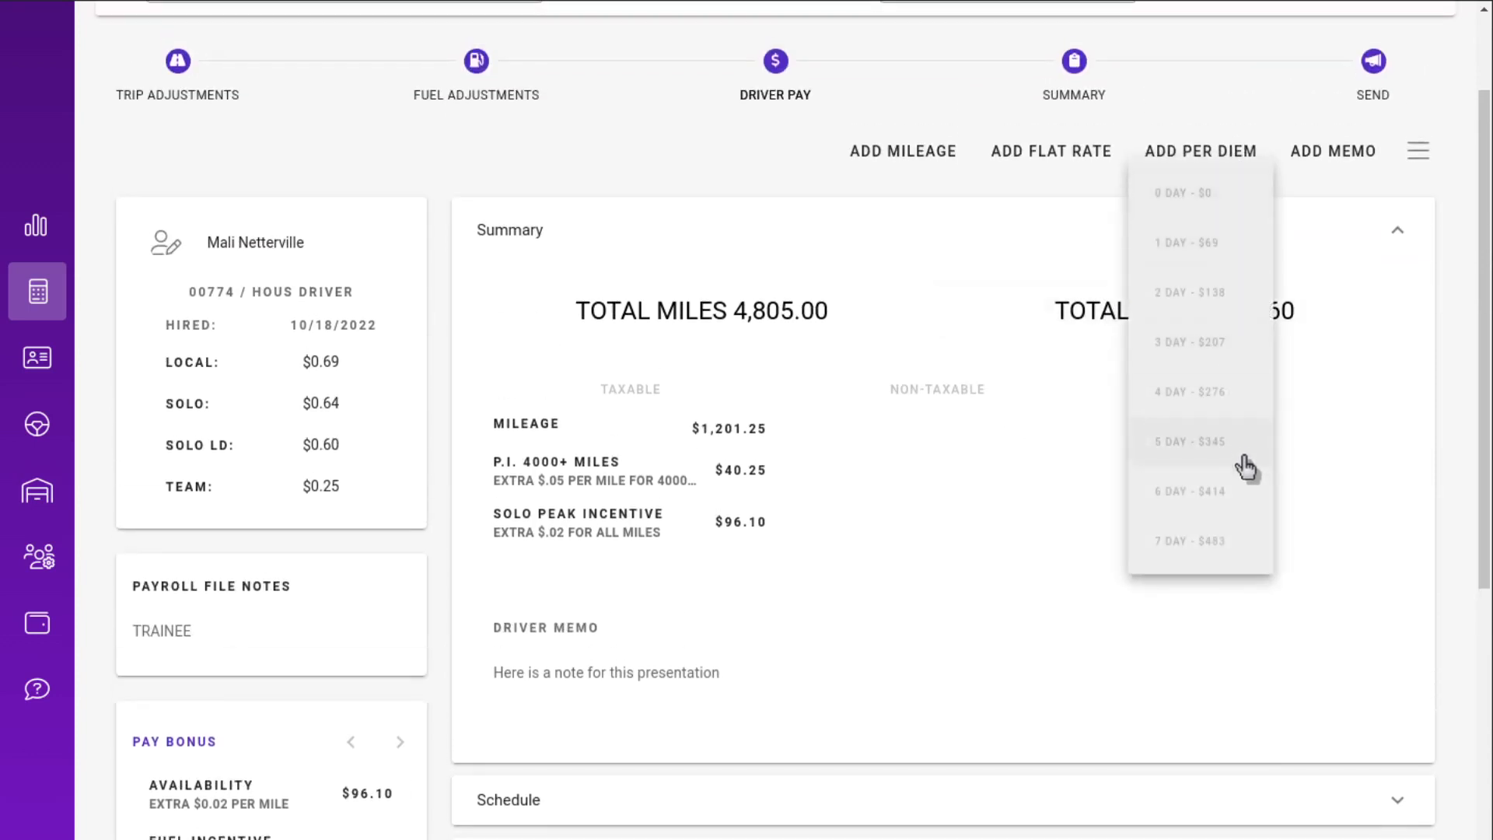
click(1238, 540)
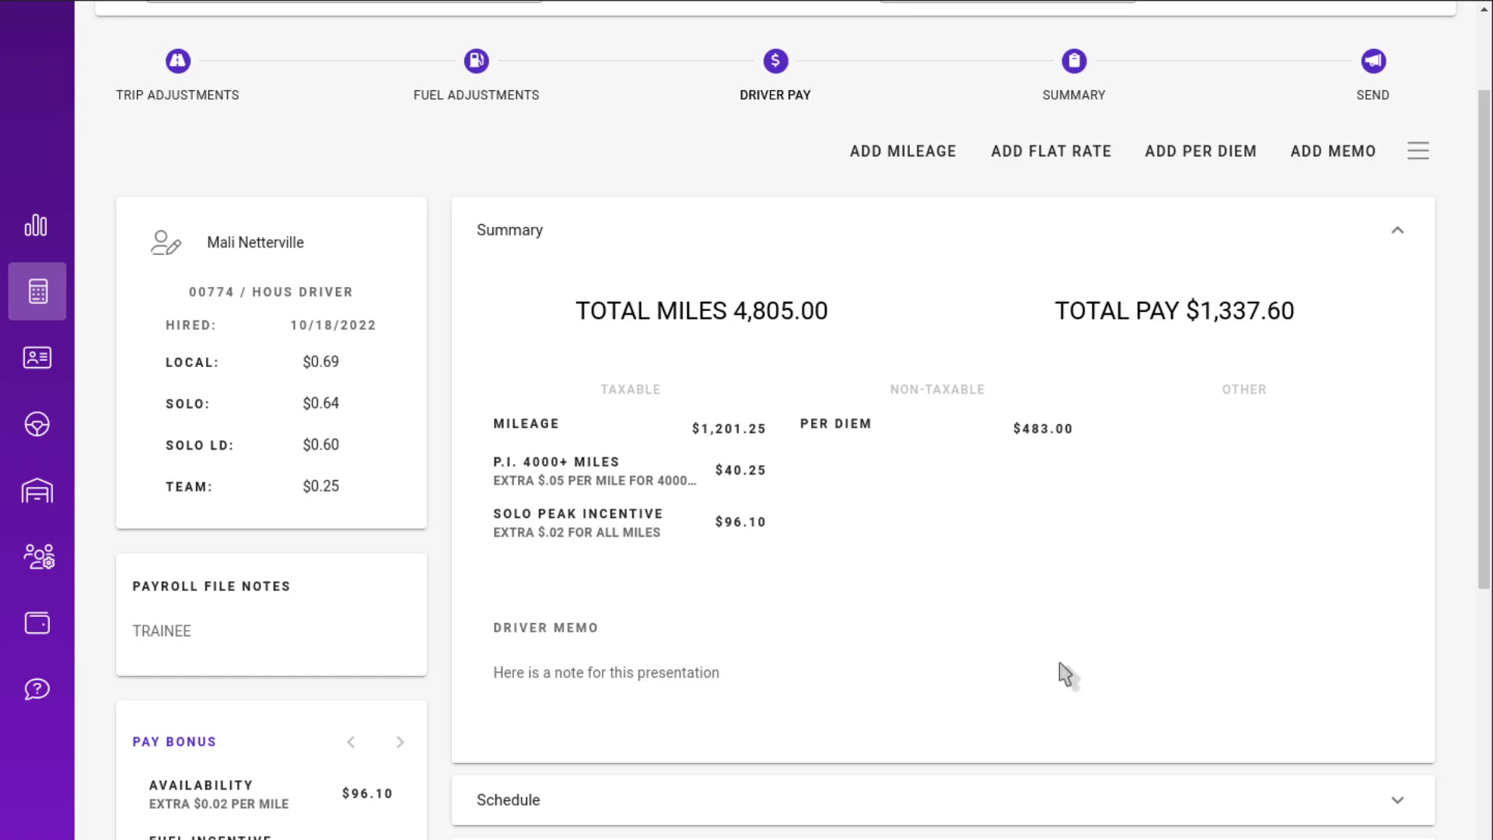
Expand the driver's schedule to examine the miles and payout for each day of the week
scroll(1042, 700, down, 1)
click(992, 677)
scroll(992, 677, down, 2)
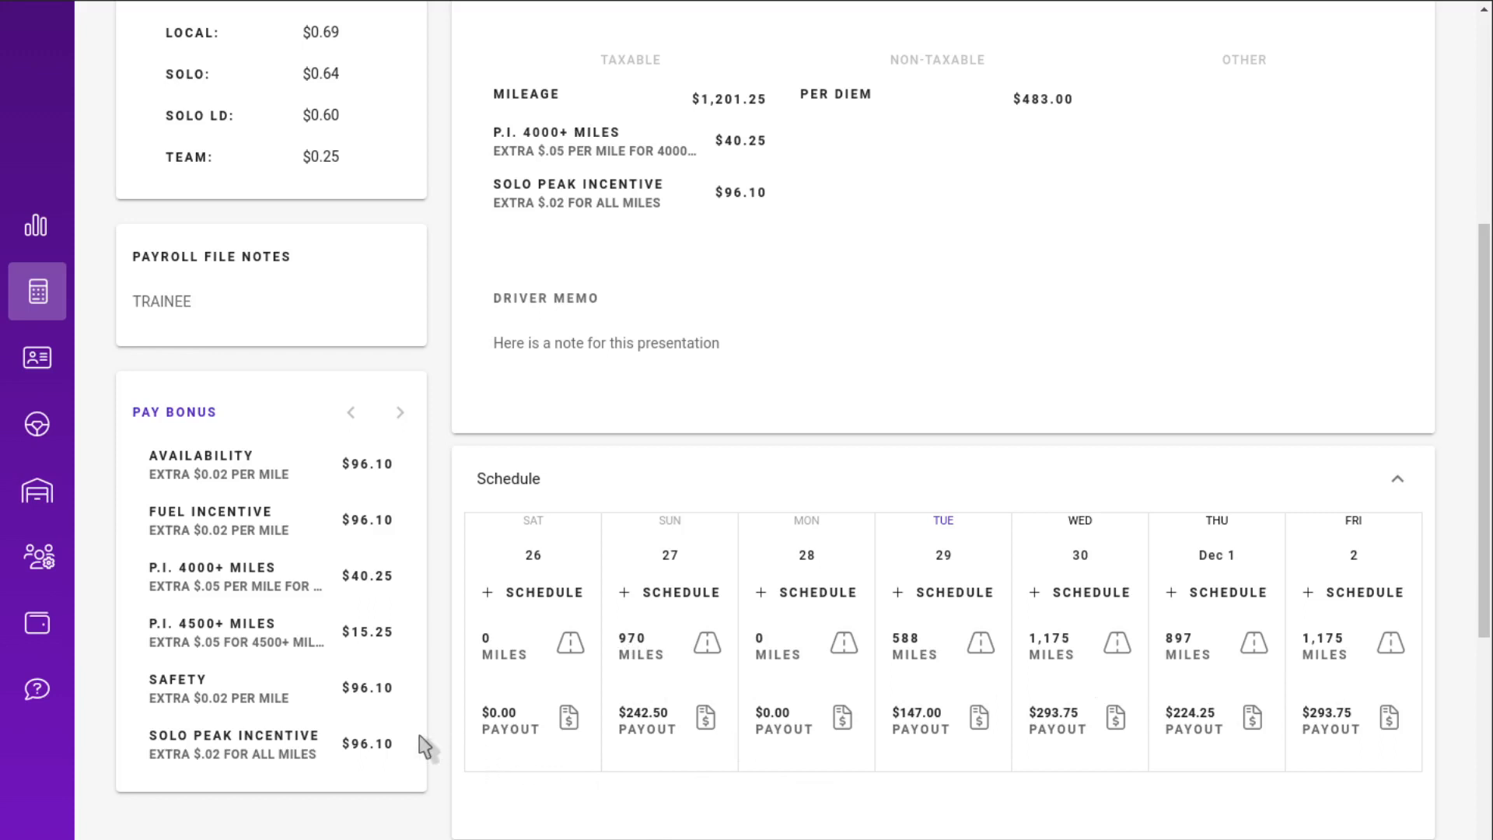
Start a flat rate described as "Hotel Reimbure" with an amount of 50, flagged as Payable and Supplemental
scroll(804, 684, up, 4)
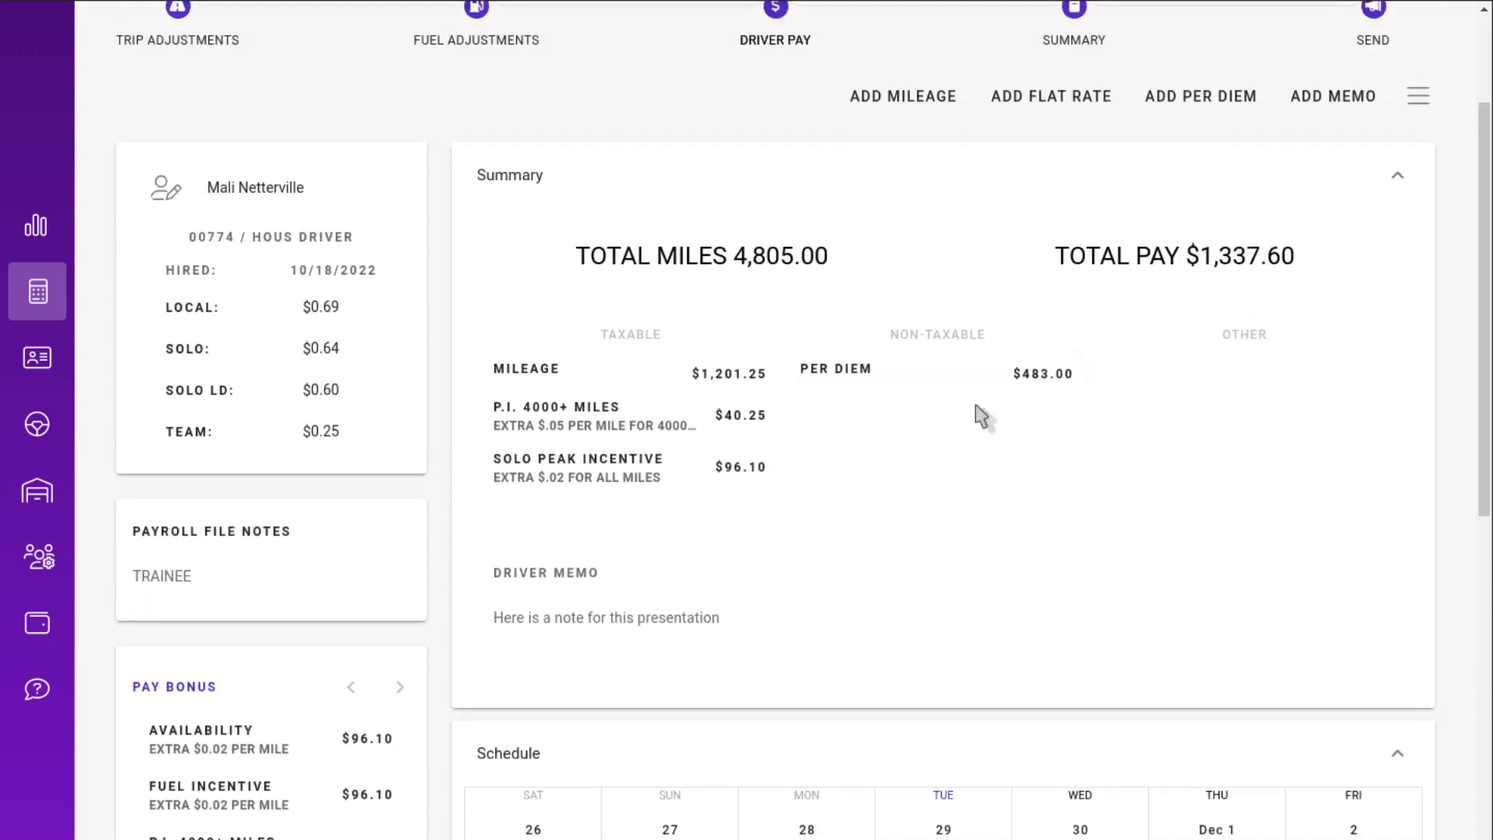
scroll(1099, 576, up, 2)
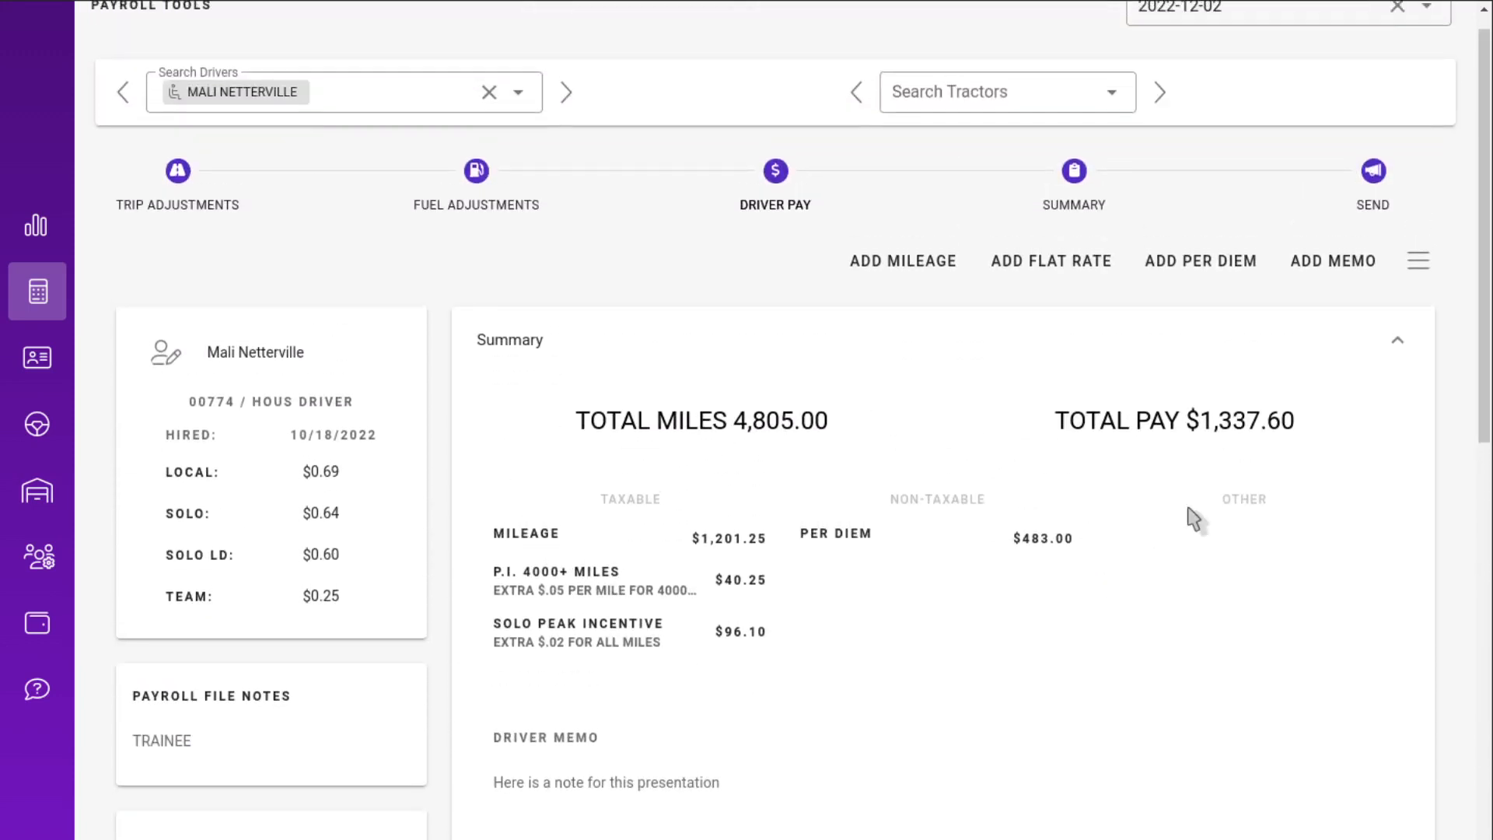
click(1100, 262)
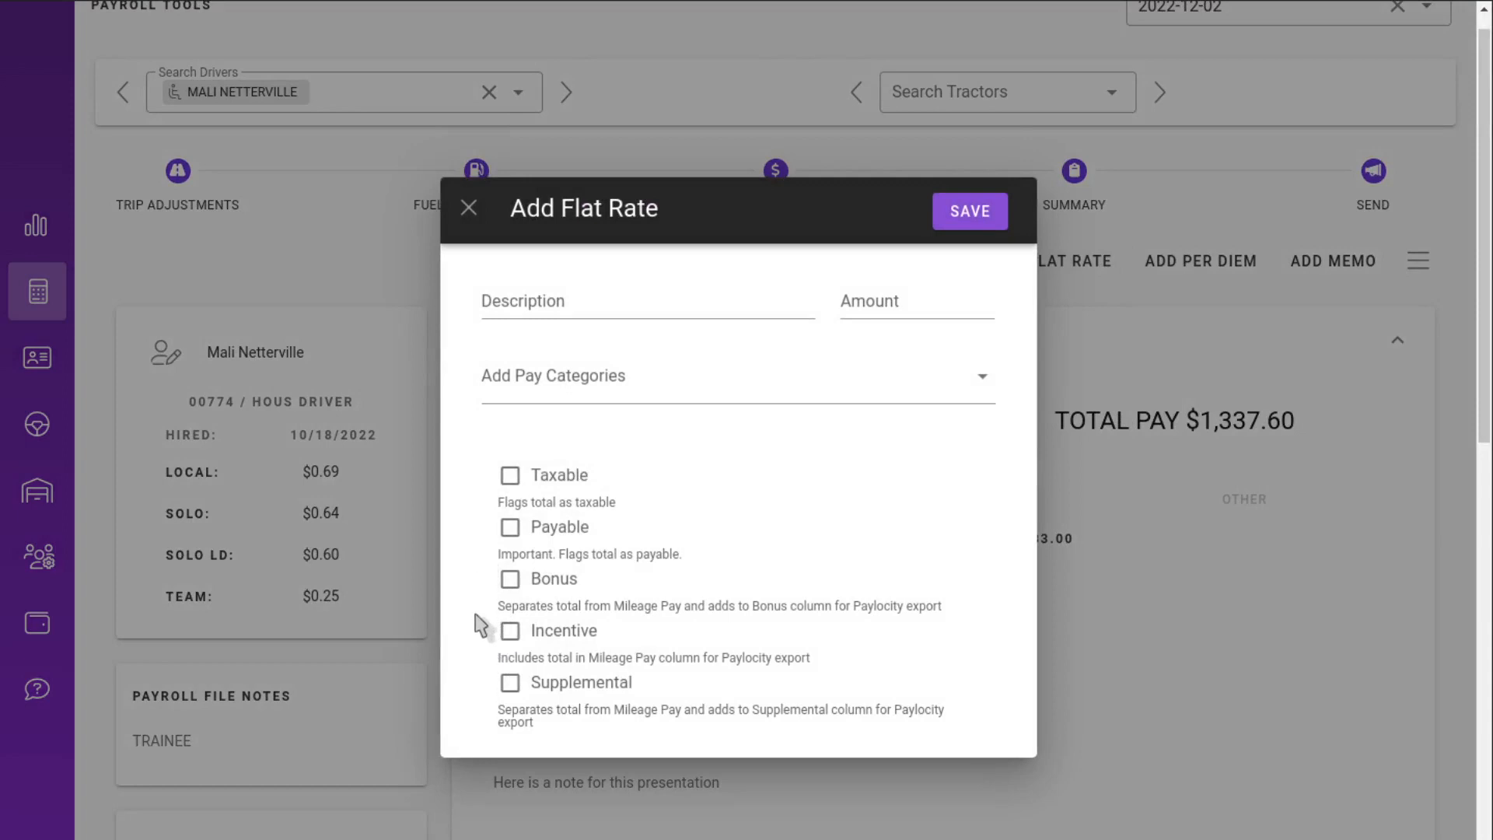
click(592, 311)
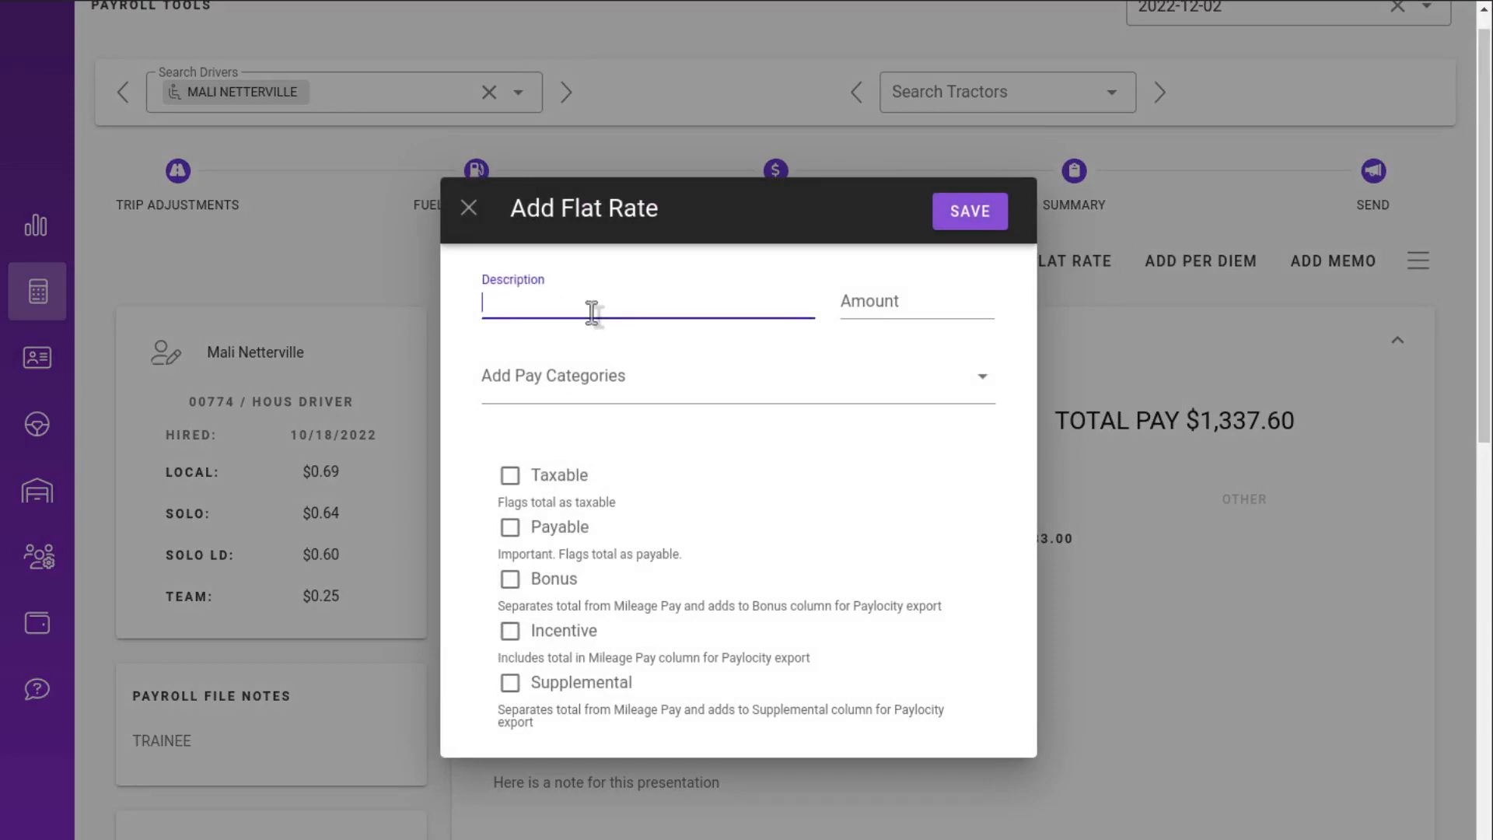
text(Hotel )
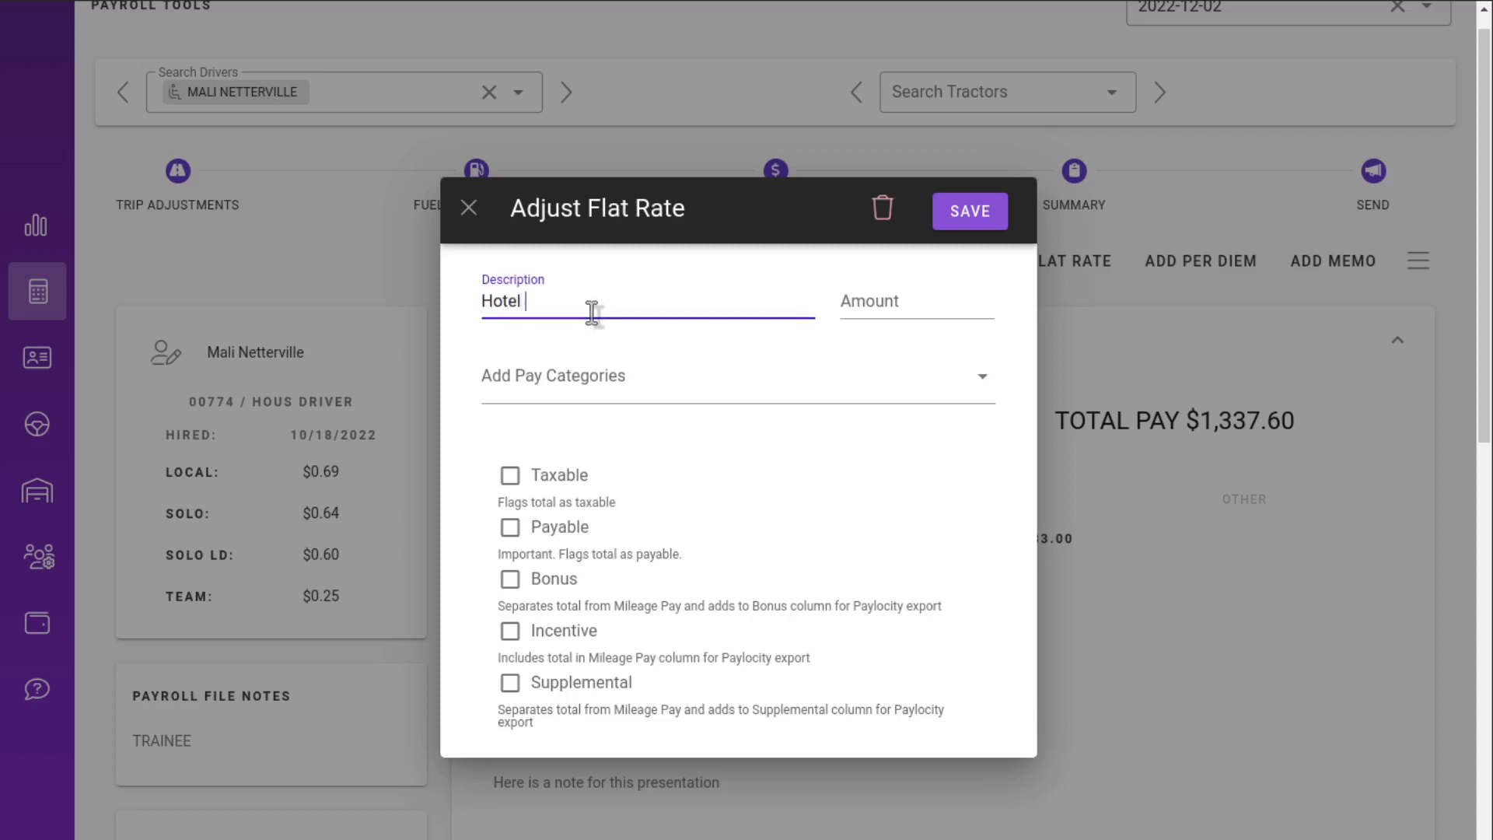
text(Reimburs)
click(844, 301)
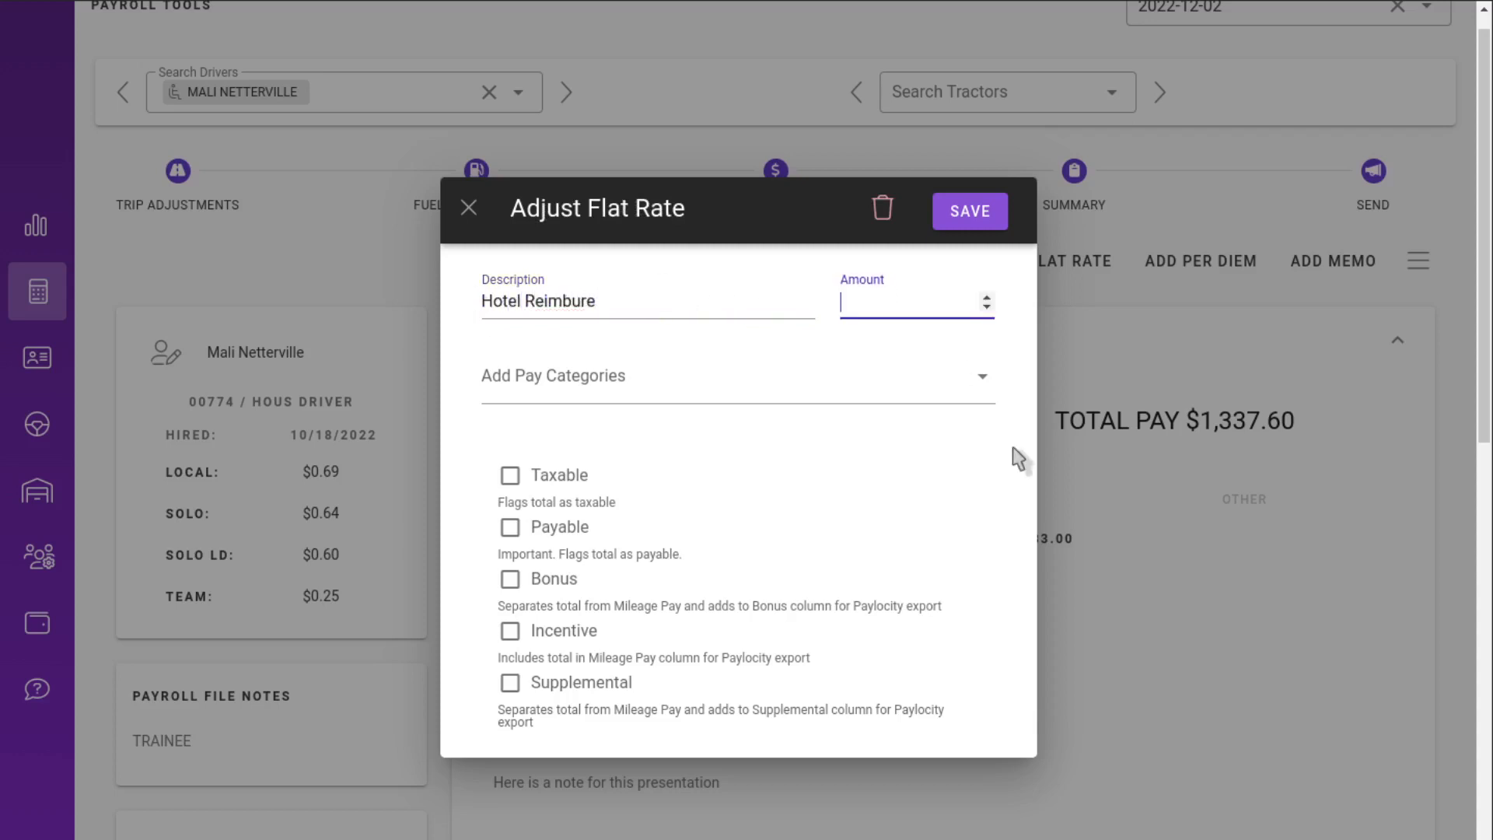
text(50)
click(510, 529)
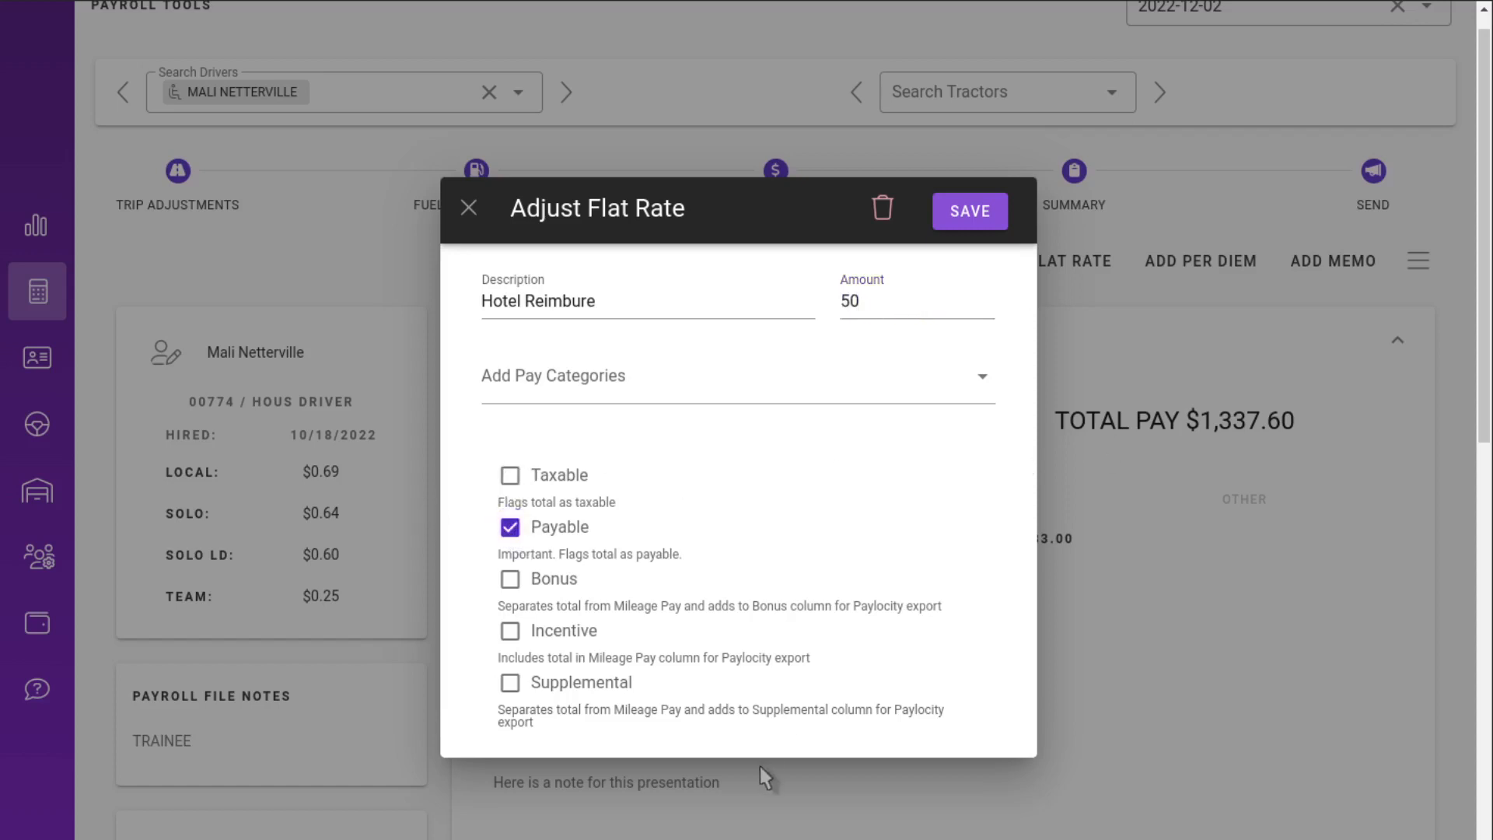
click(510, 684)
Assign the new pay category "Reimbursement" to the flat rate and save it to the driver's pay
click(719, 369)
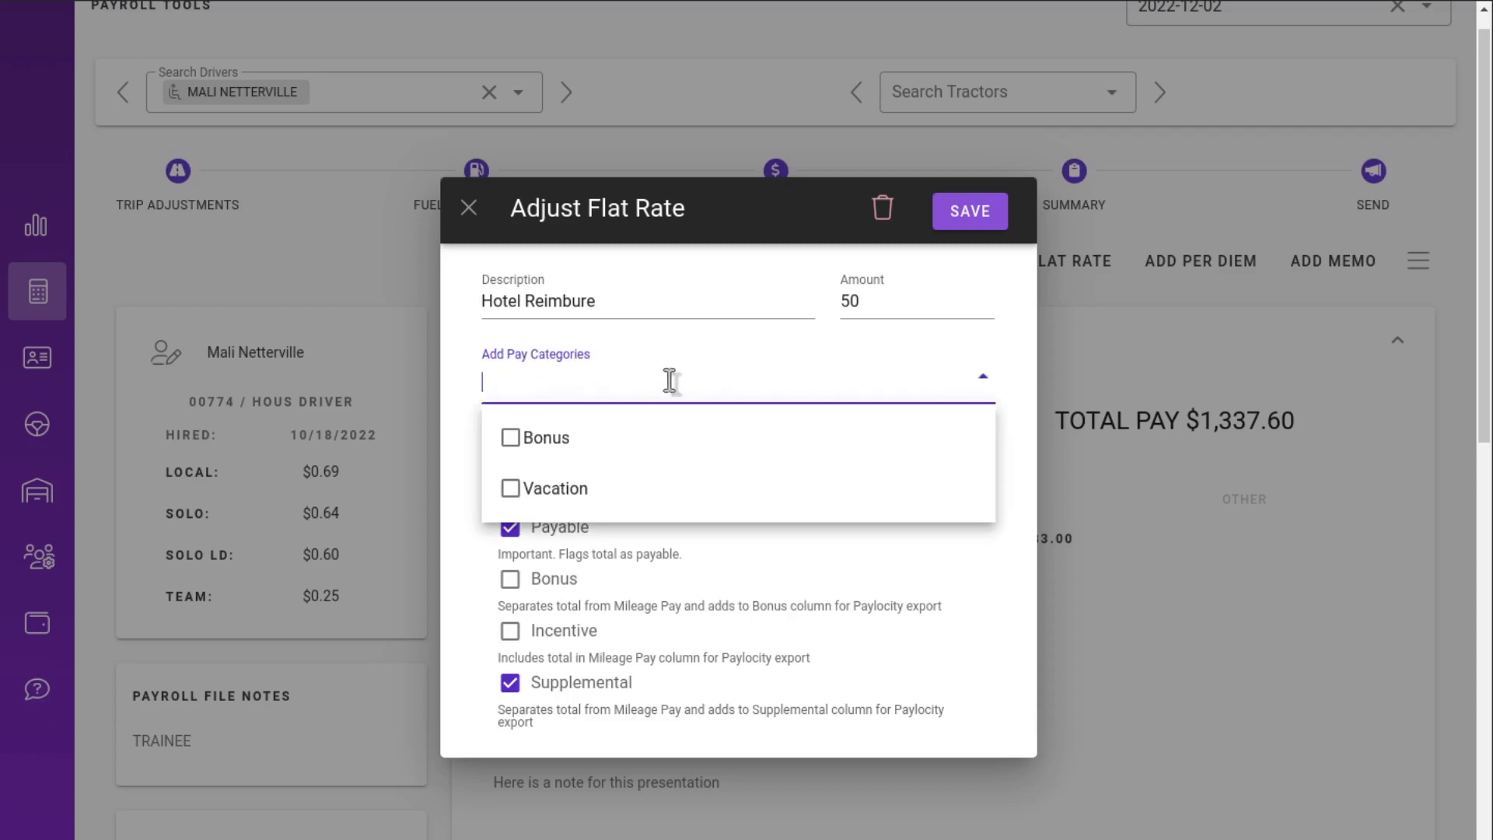
text(Reimbu)
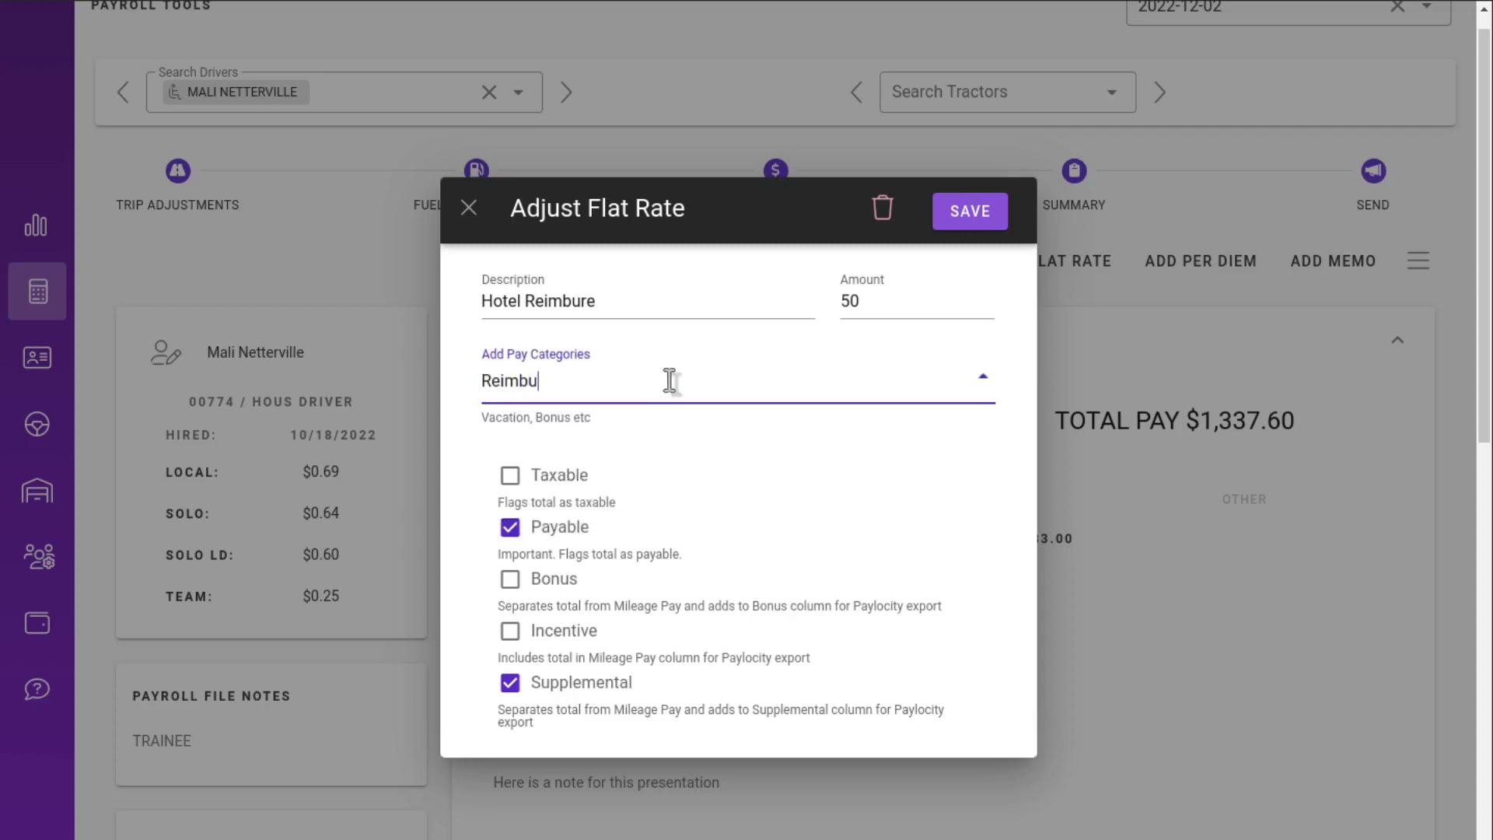
text(rsement)
key(Return)
click(859, 606)
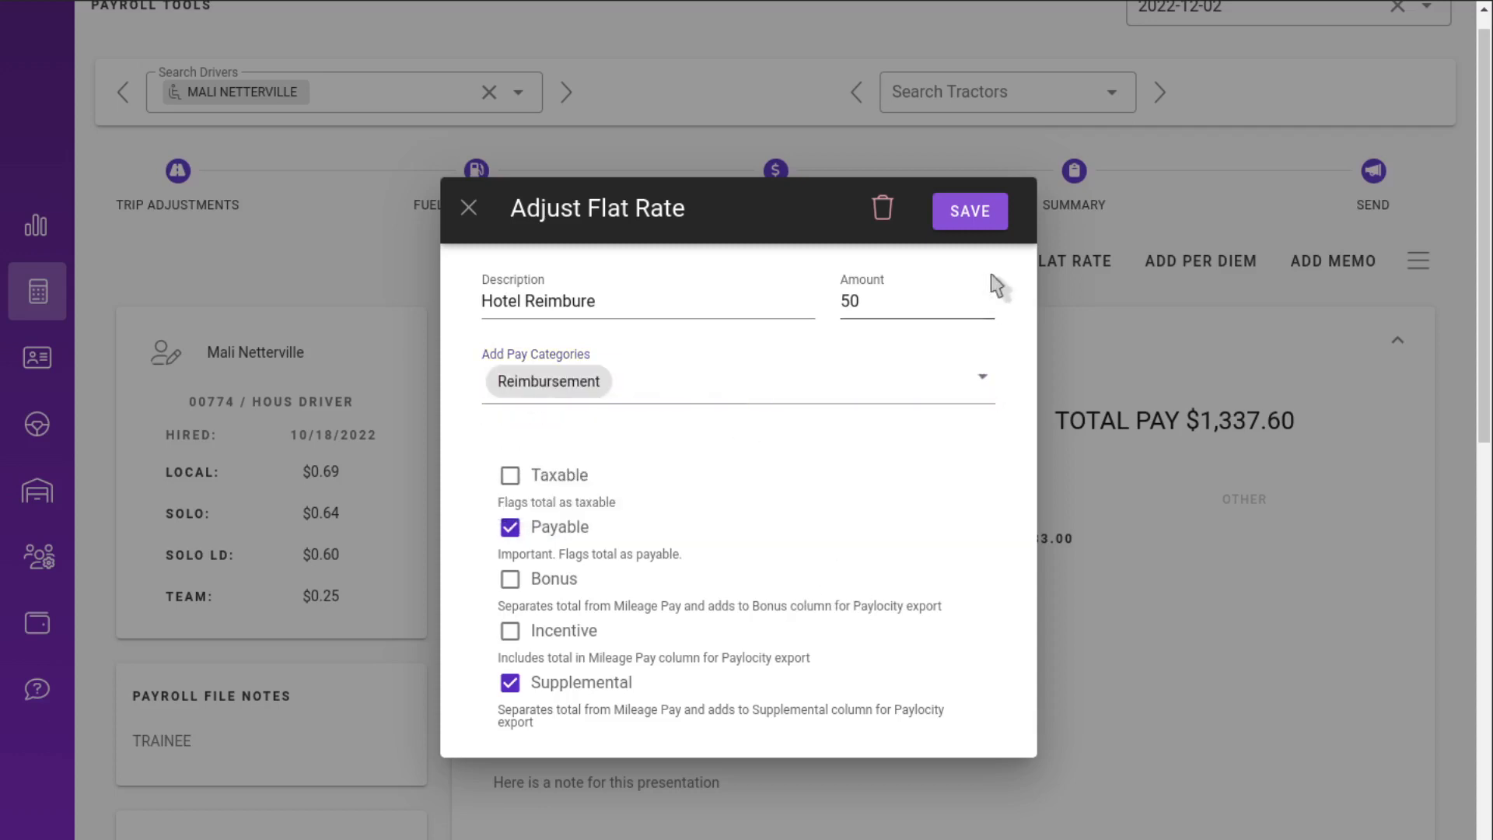
click(969, 212)
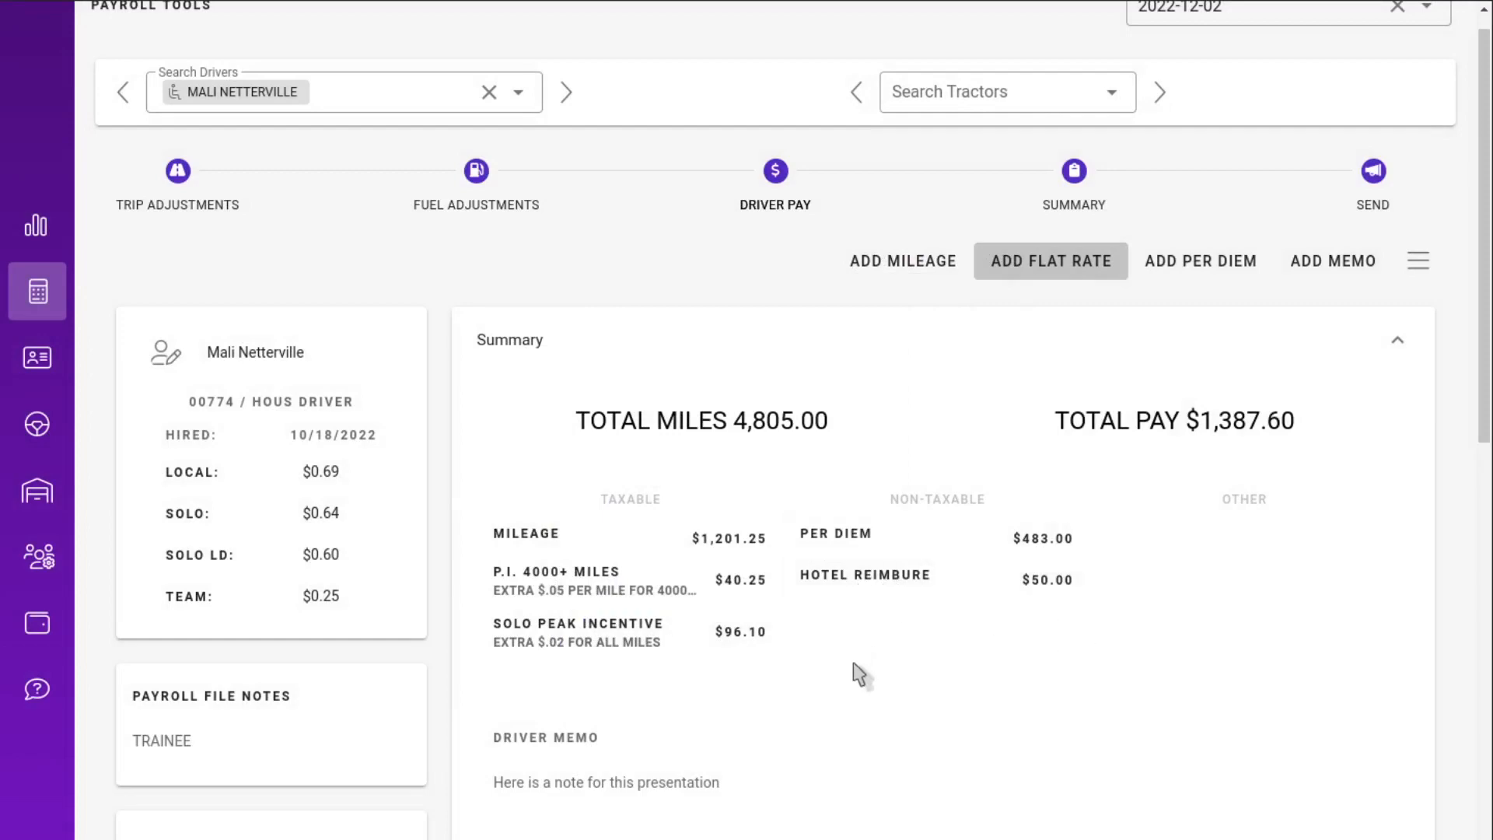
Review the driver's pay summary and schedule, and look briefly at the next driver's pay before returning to this one
scroll(860, 644, down, 3)
scroll(894, 607, up, 3)
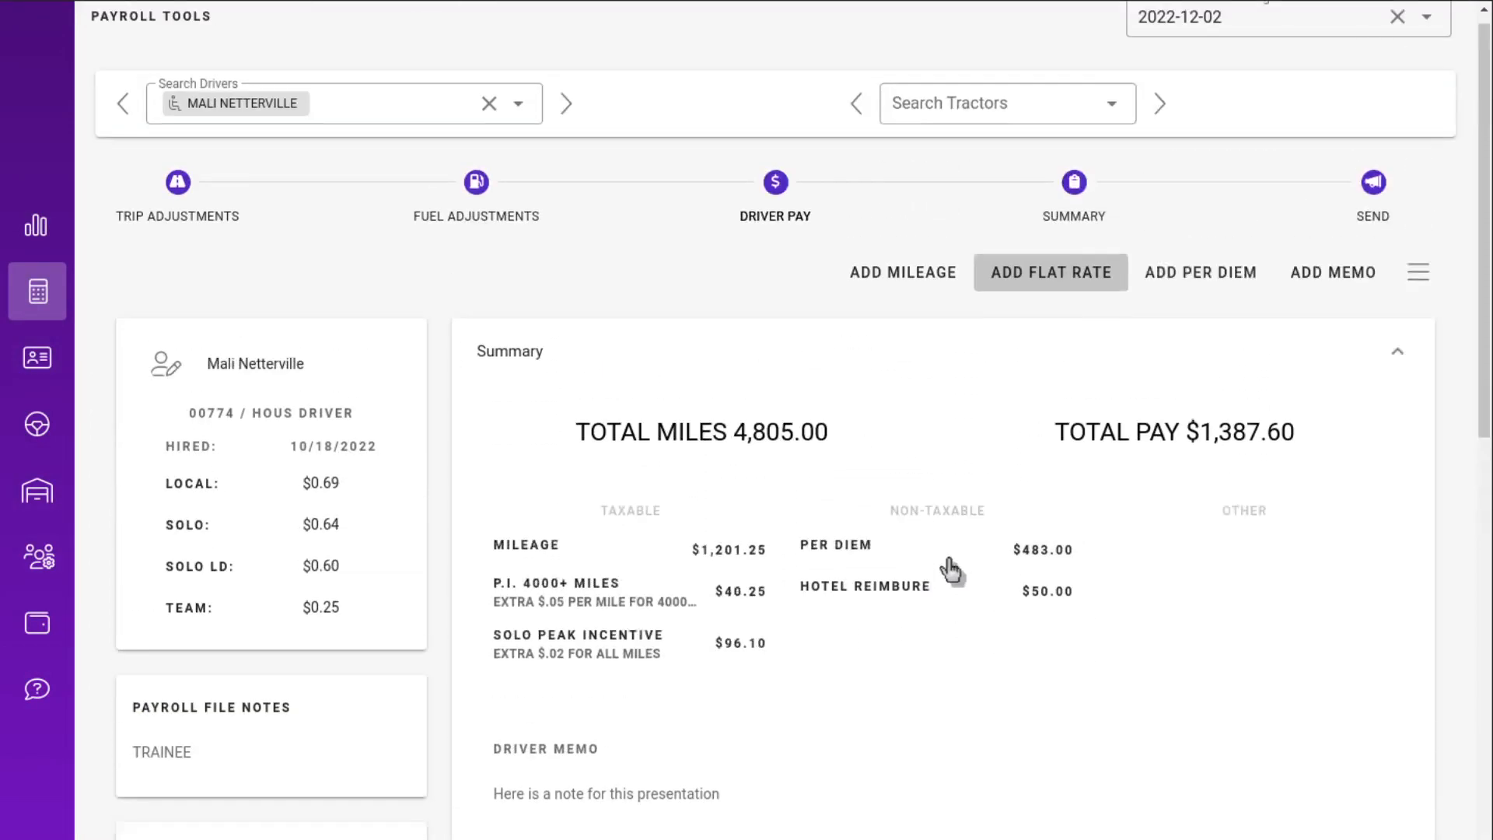
scroll(951, 570, down, 6)
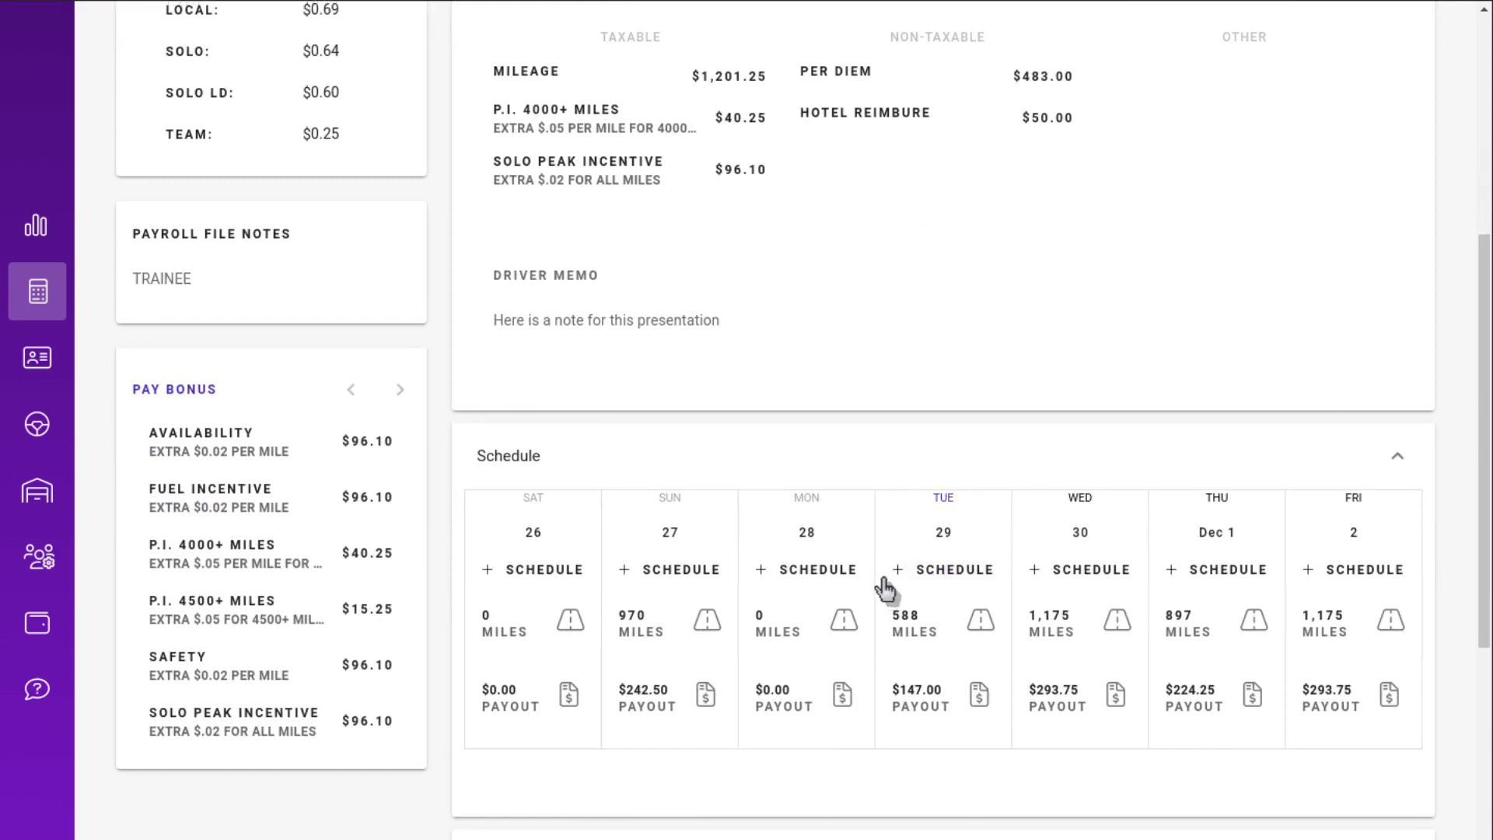
scroll(885, 589, up, 6)
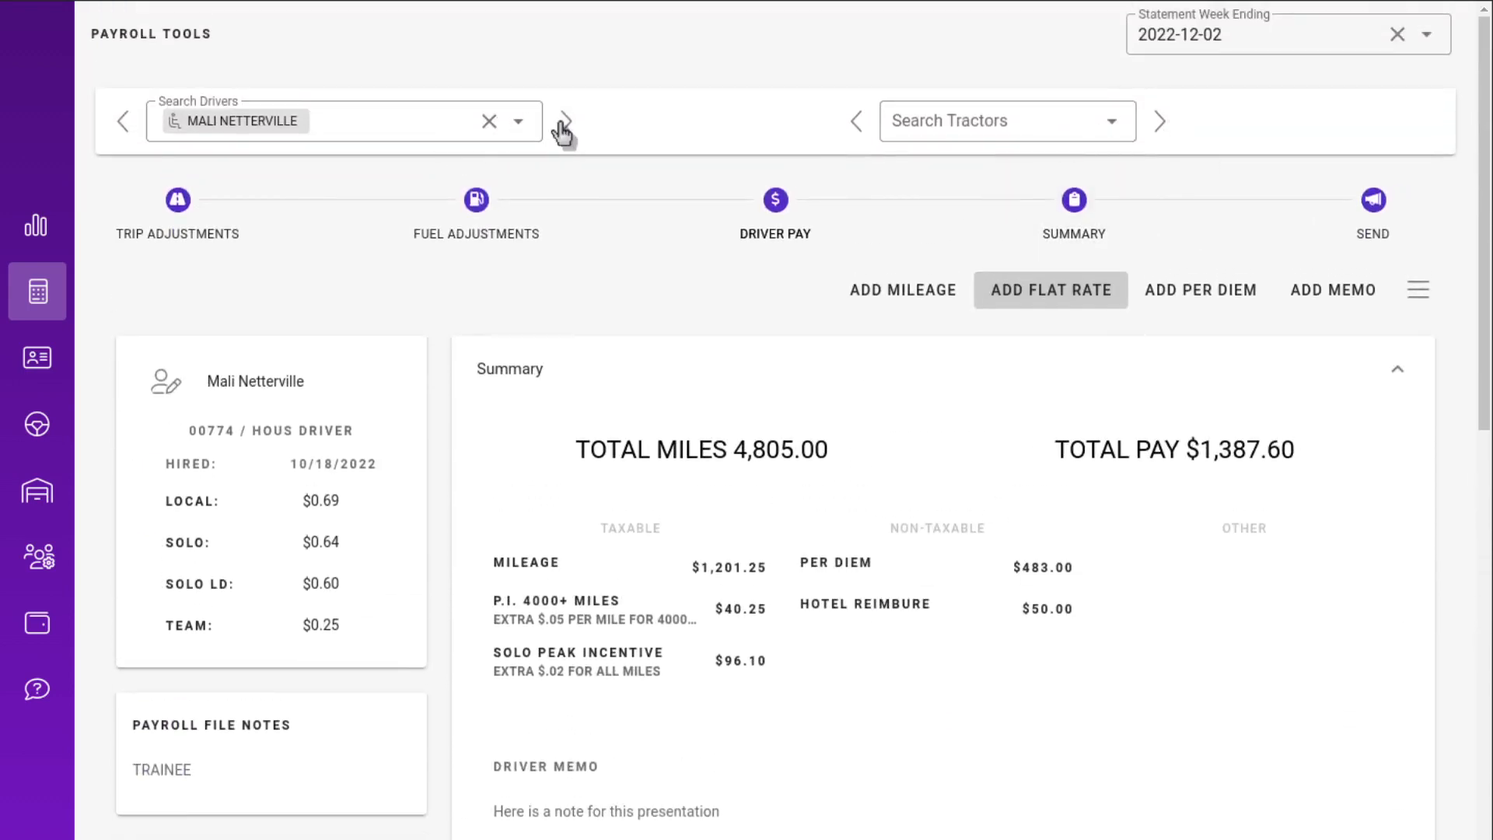
click(561, 123)
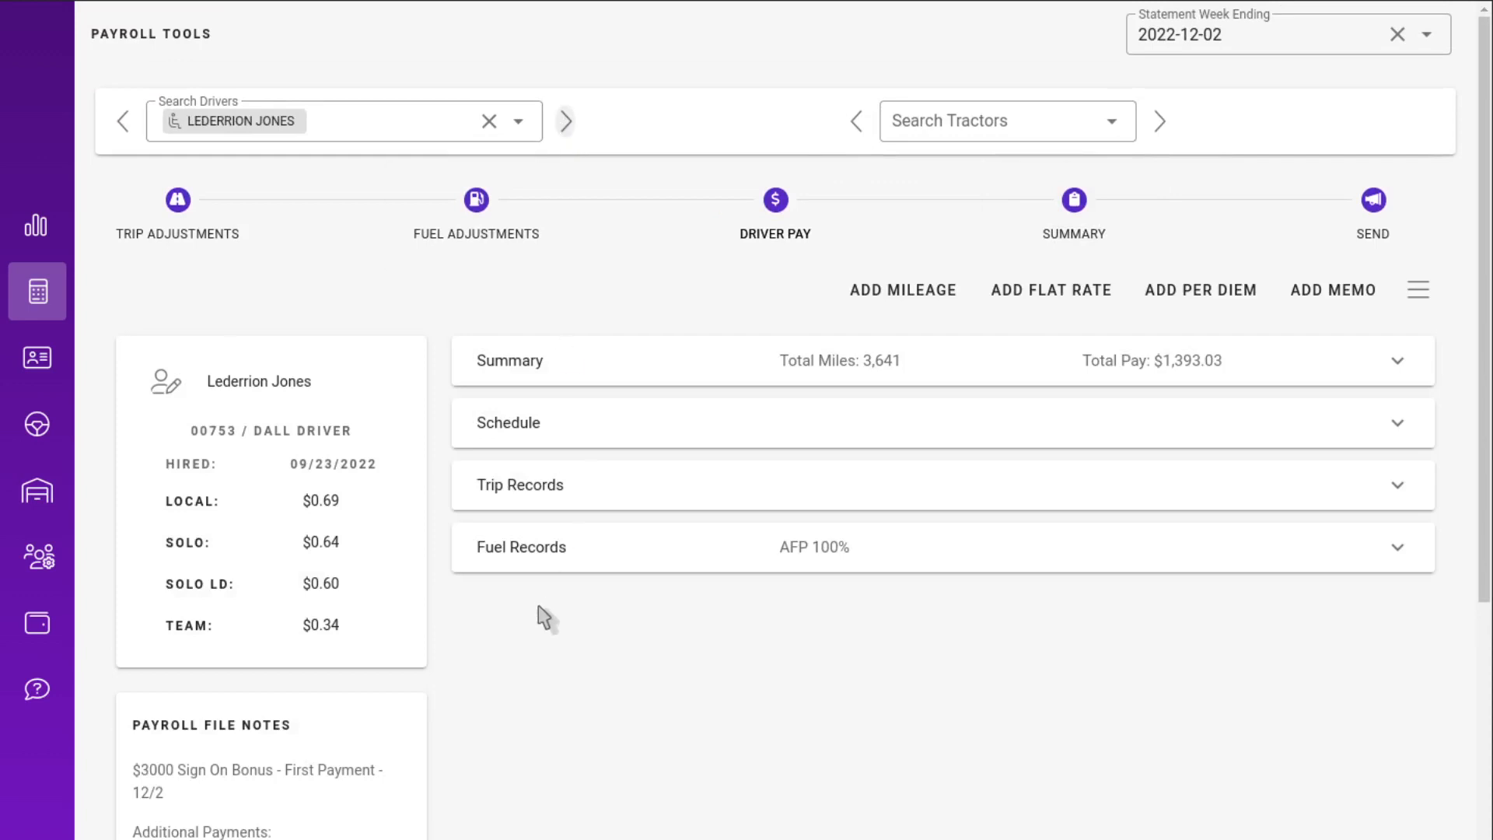
click(125, 123)
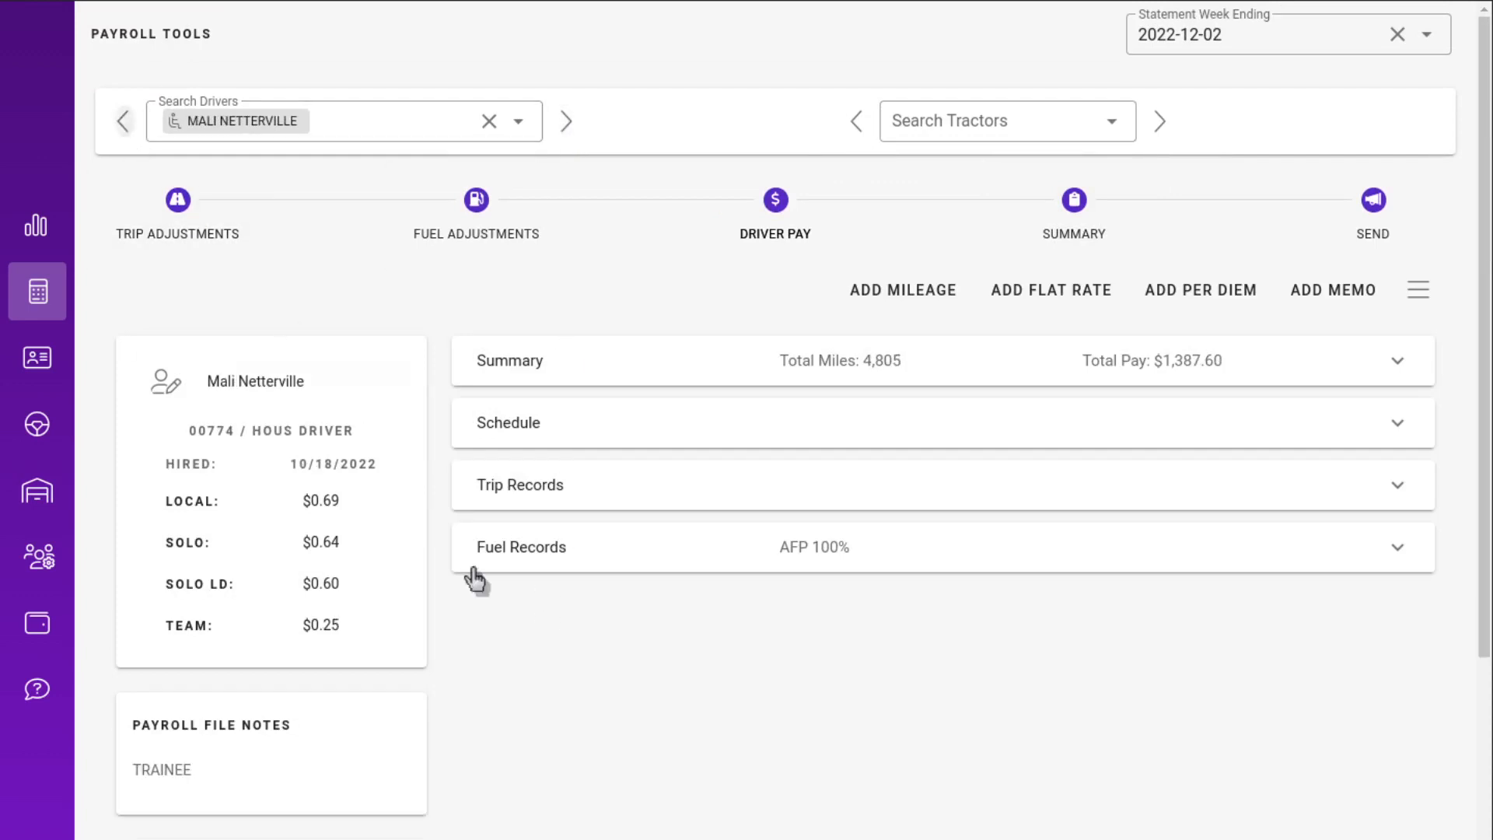
Expand the driver's fuel records and examine the truckstop, gallons, price per gallon and approval of each purchase
click(667, 554)
scroll(660, 553, down, 4)
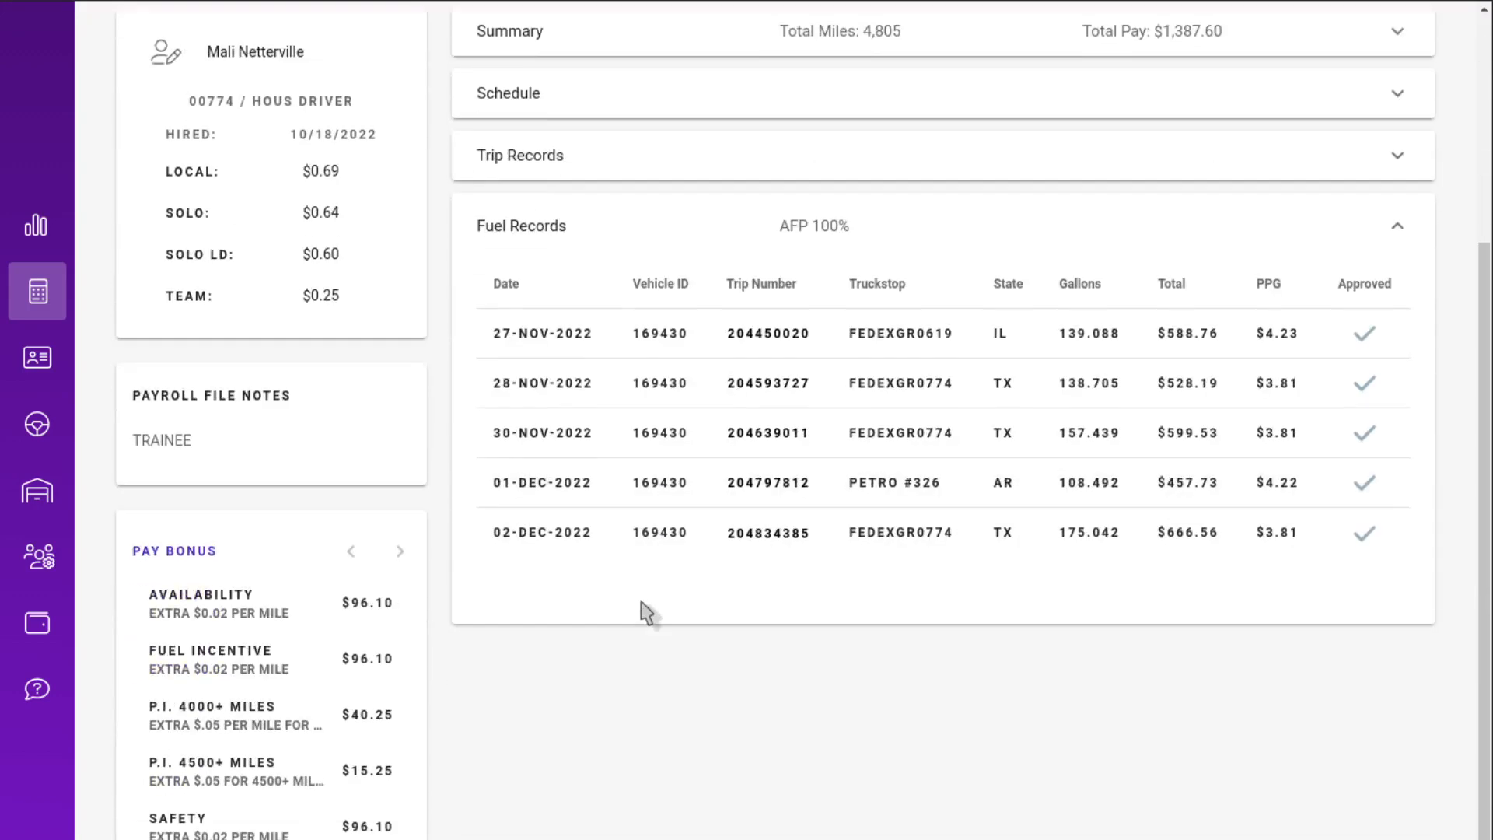
scroll(776, 548, up, 3)
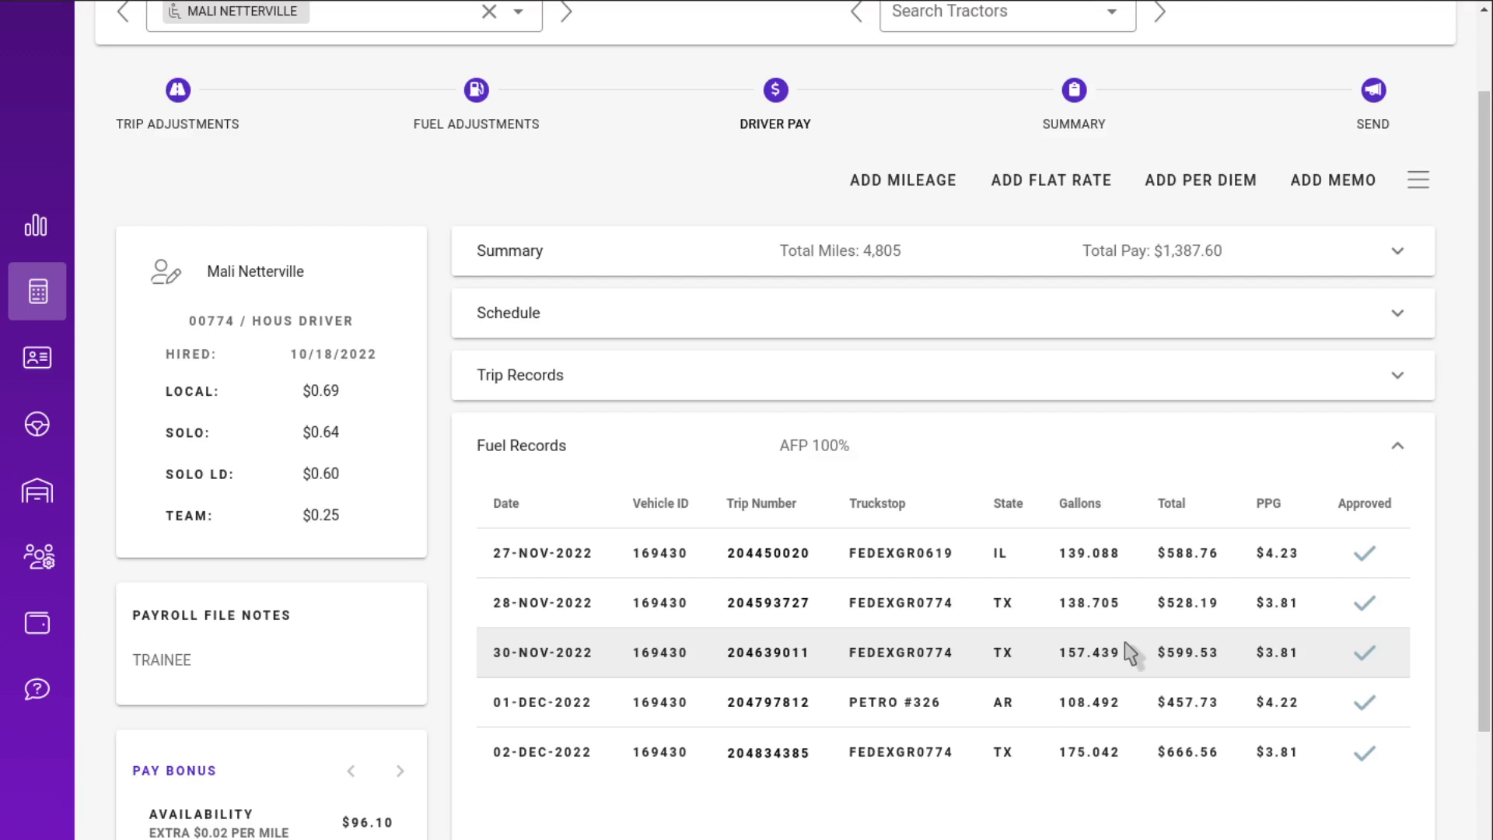
scroll(1027, 666, down, 4)
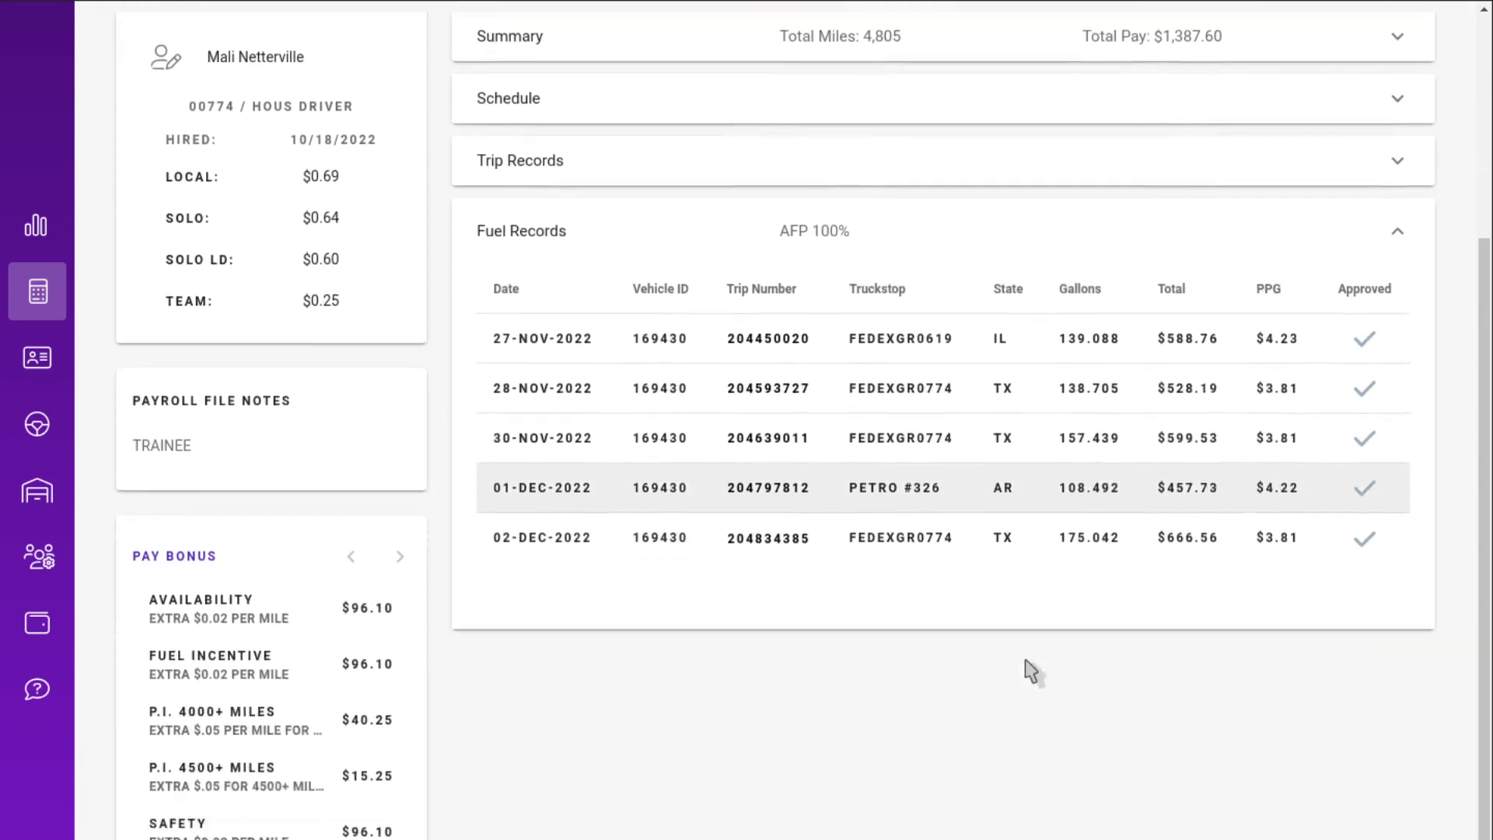
scroll(1031, 671, up, 6)
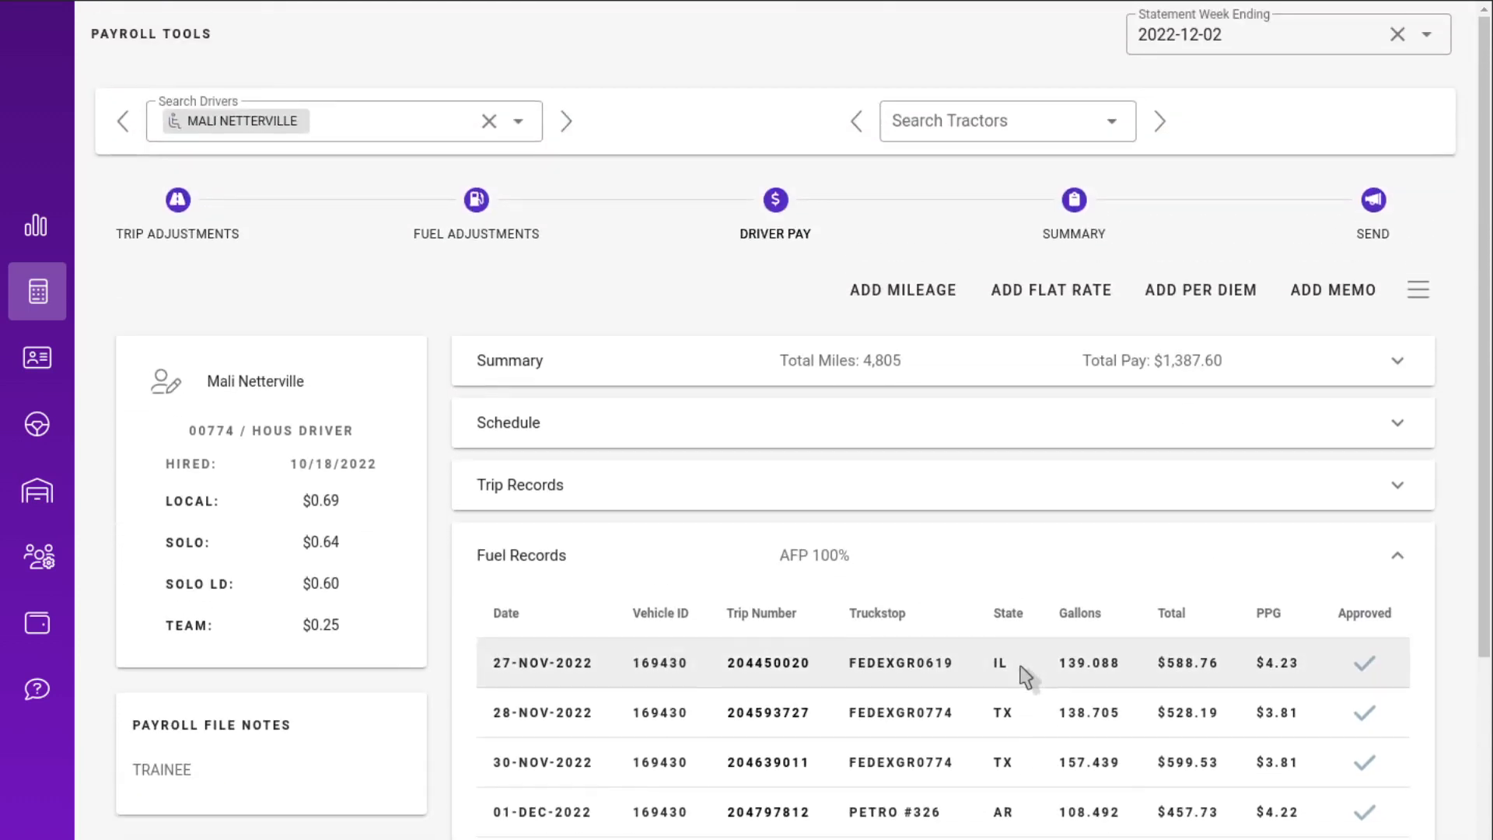
scroll(1024, 674, down, 2)
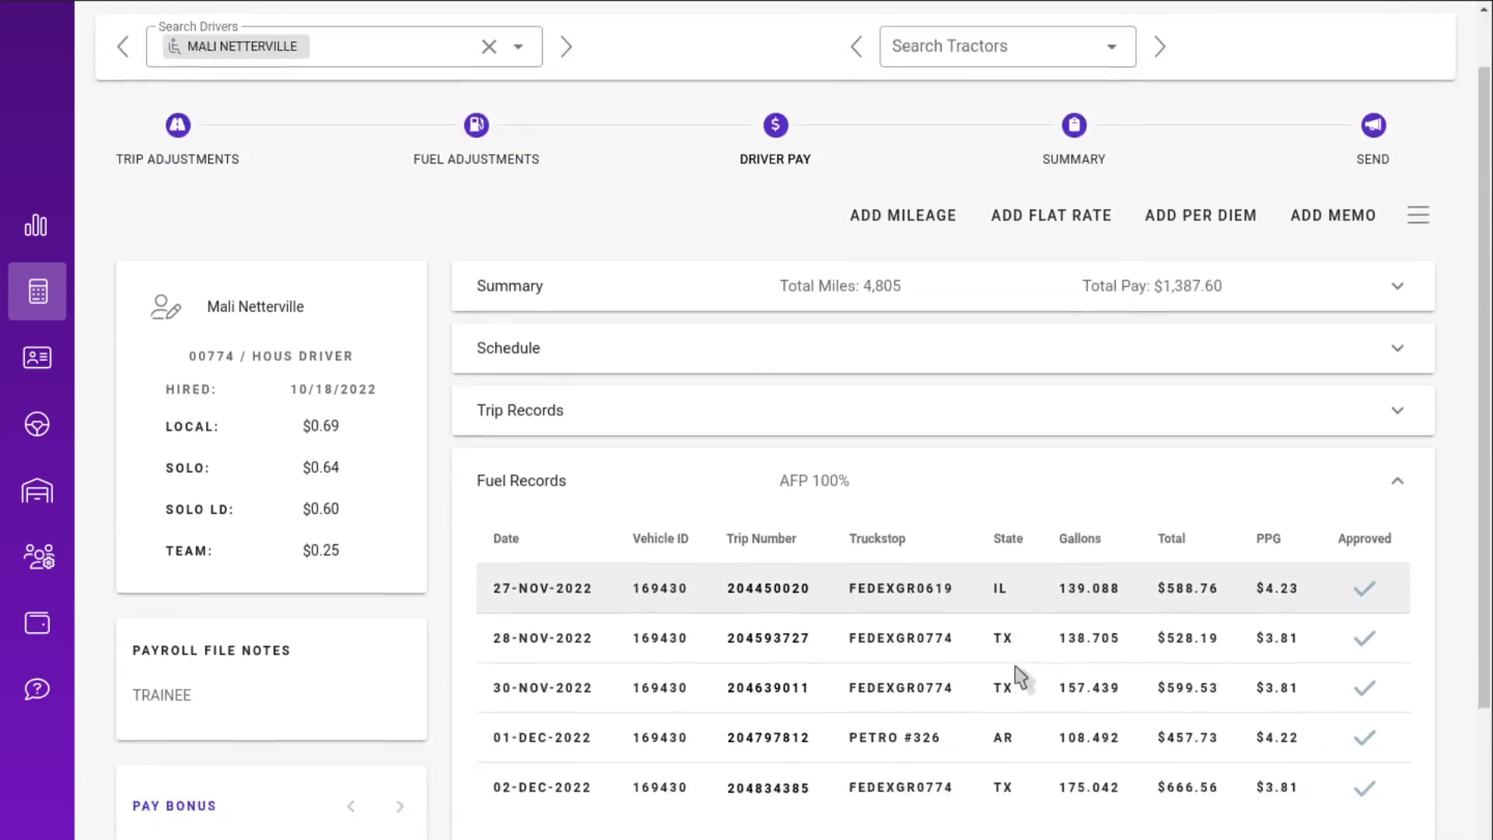
scroll(996, 688, up, 2)
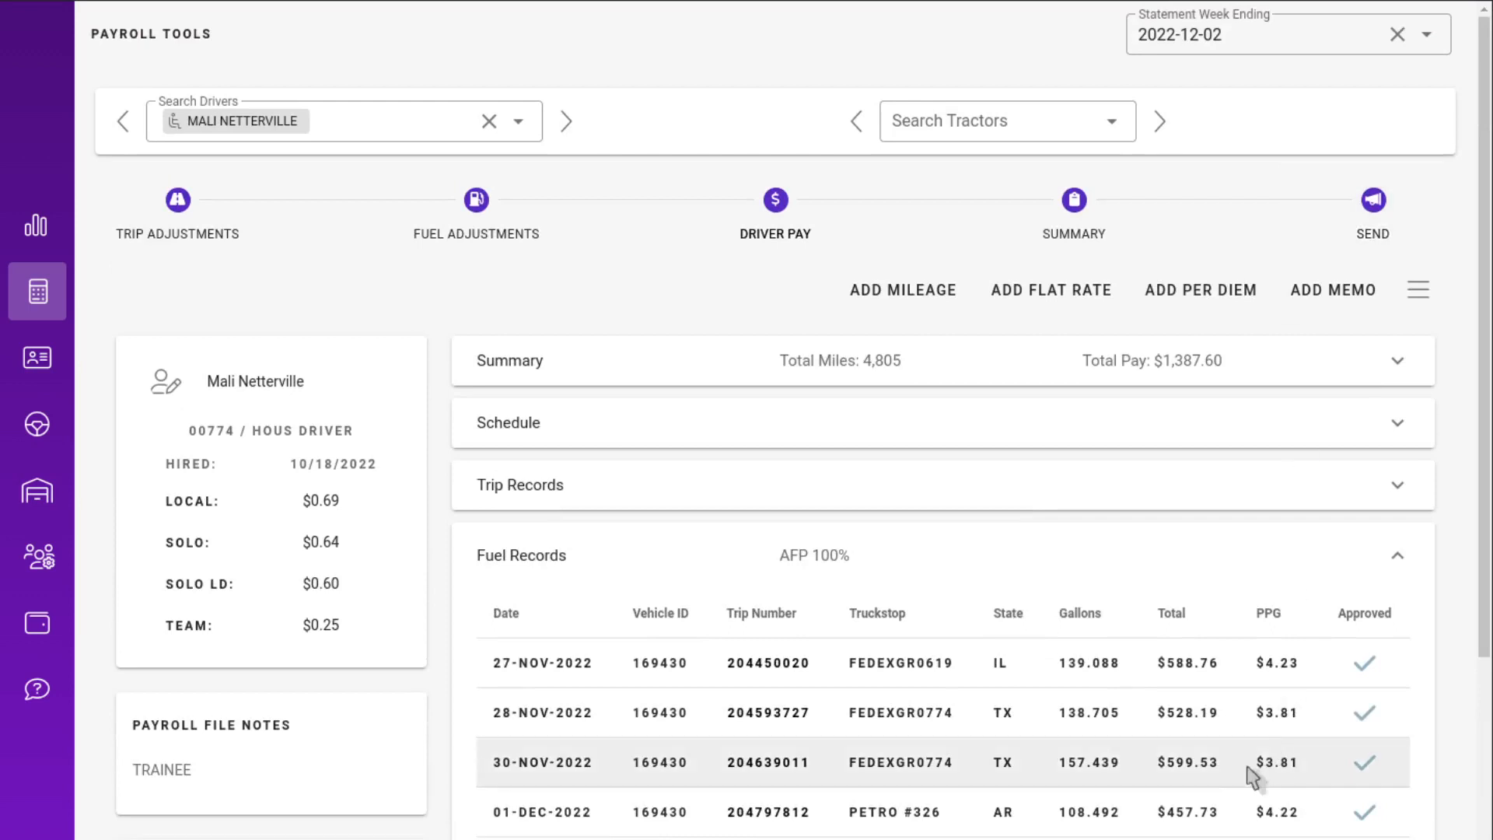
Open the driver's pay statement for viewing
click(1418, 291)
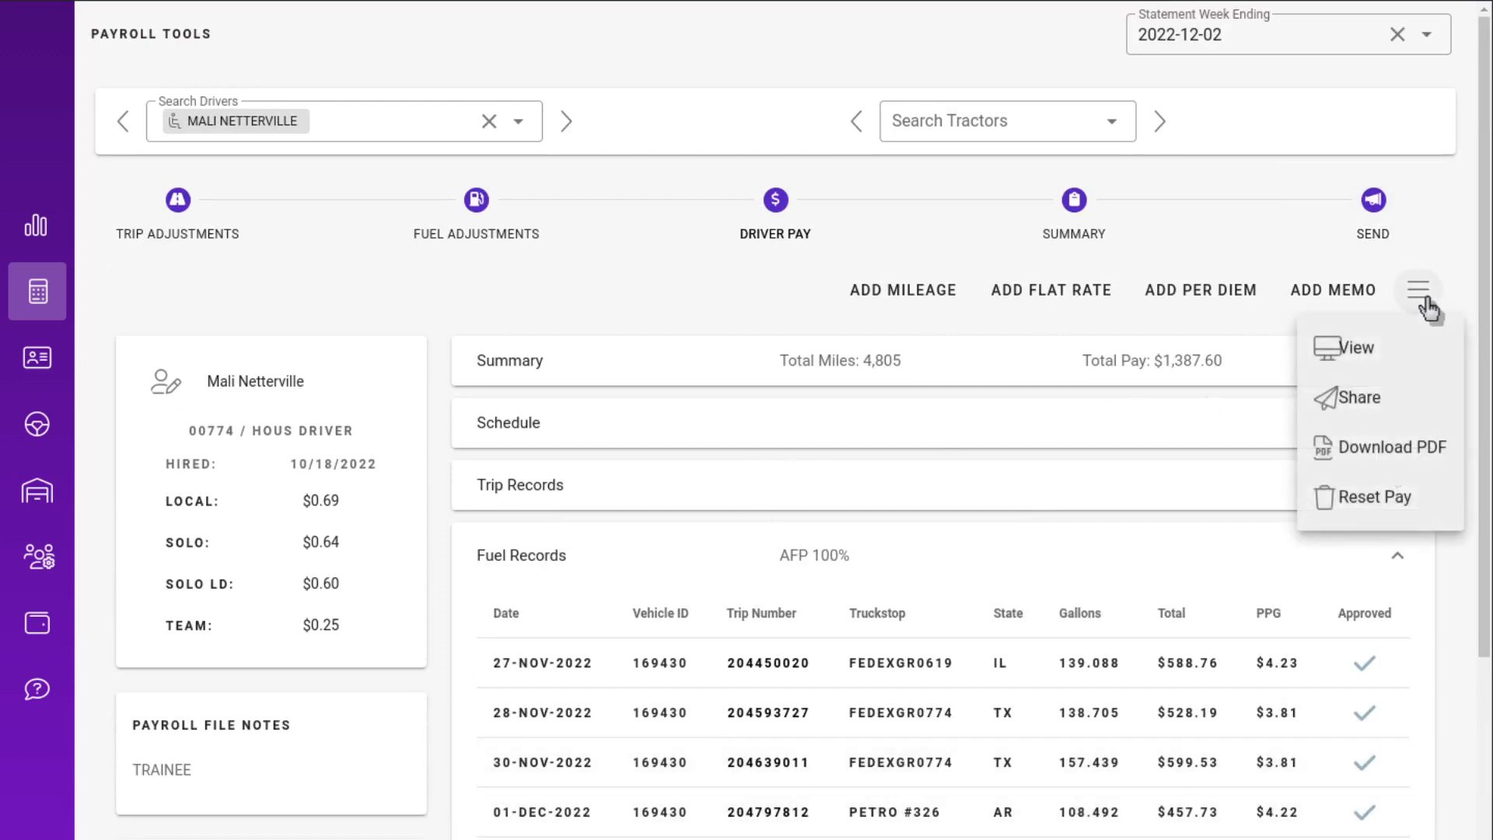
click(1419, 296)
click(1417, 299)
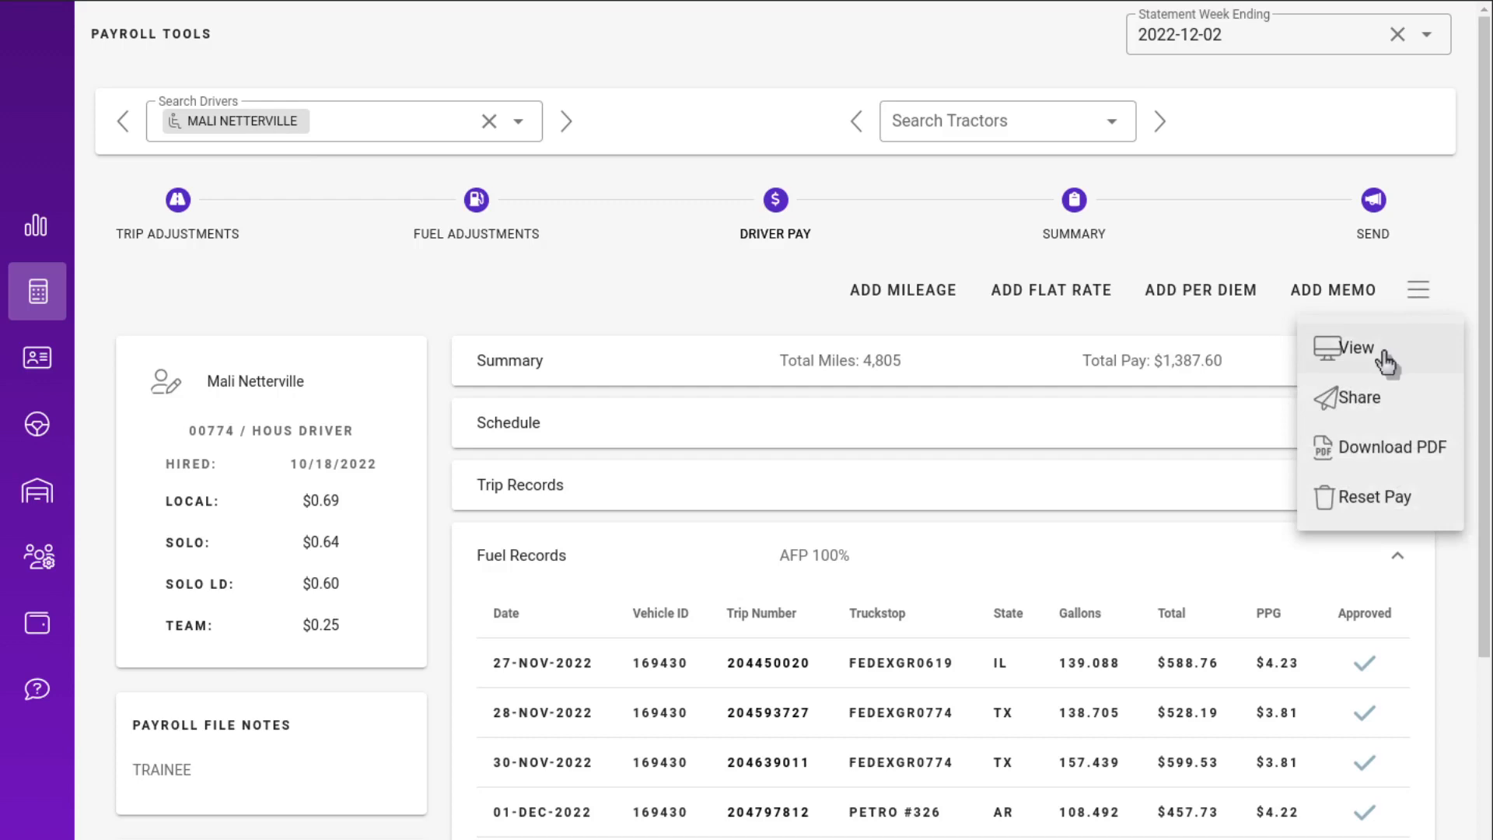
click(1419, 294)
click(1421, 296)
click(1381, 362)
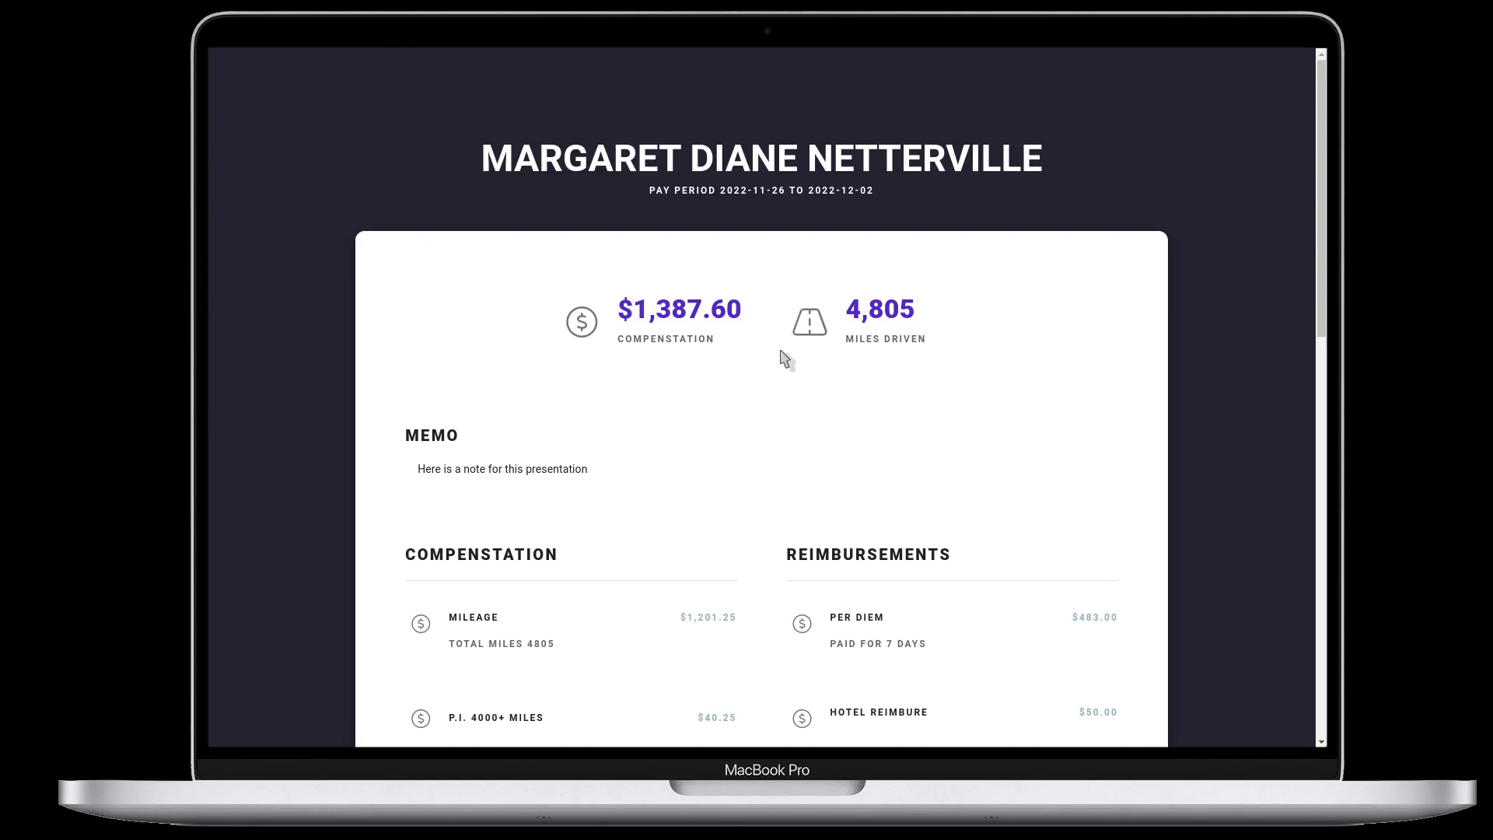
Examine the pay statement's totals, memo, compensation, reimbursements, mileage details and fuel incentive sections
scroll(774, 364, down, 4)
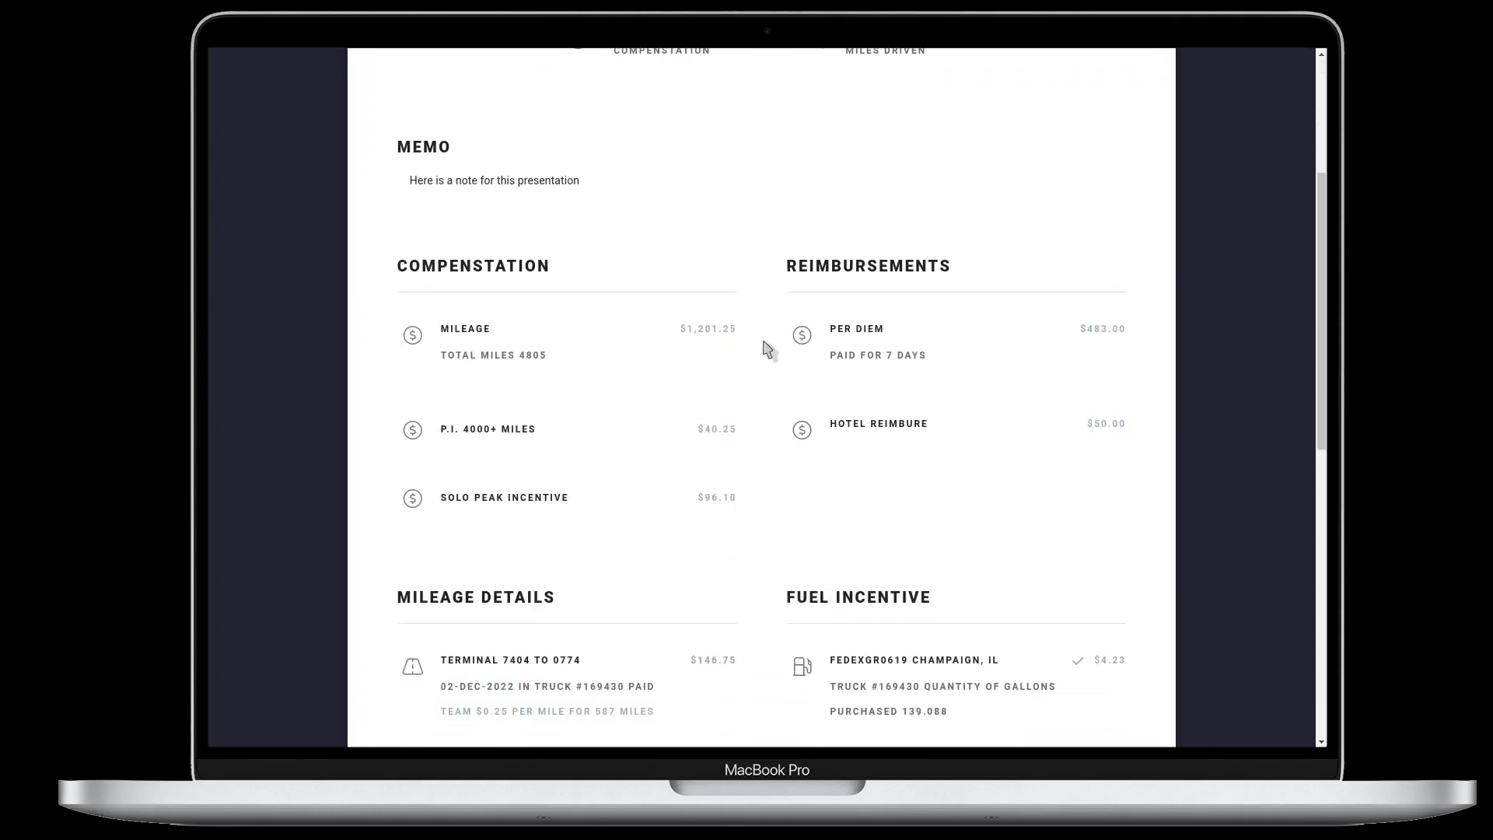
scroll(766, 350, down, 9)
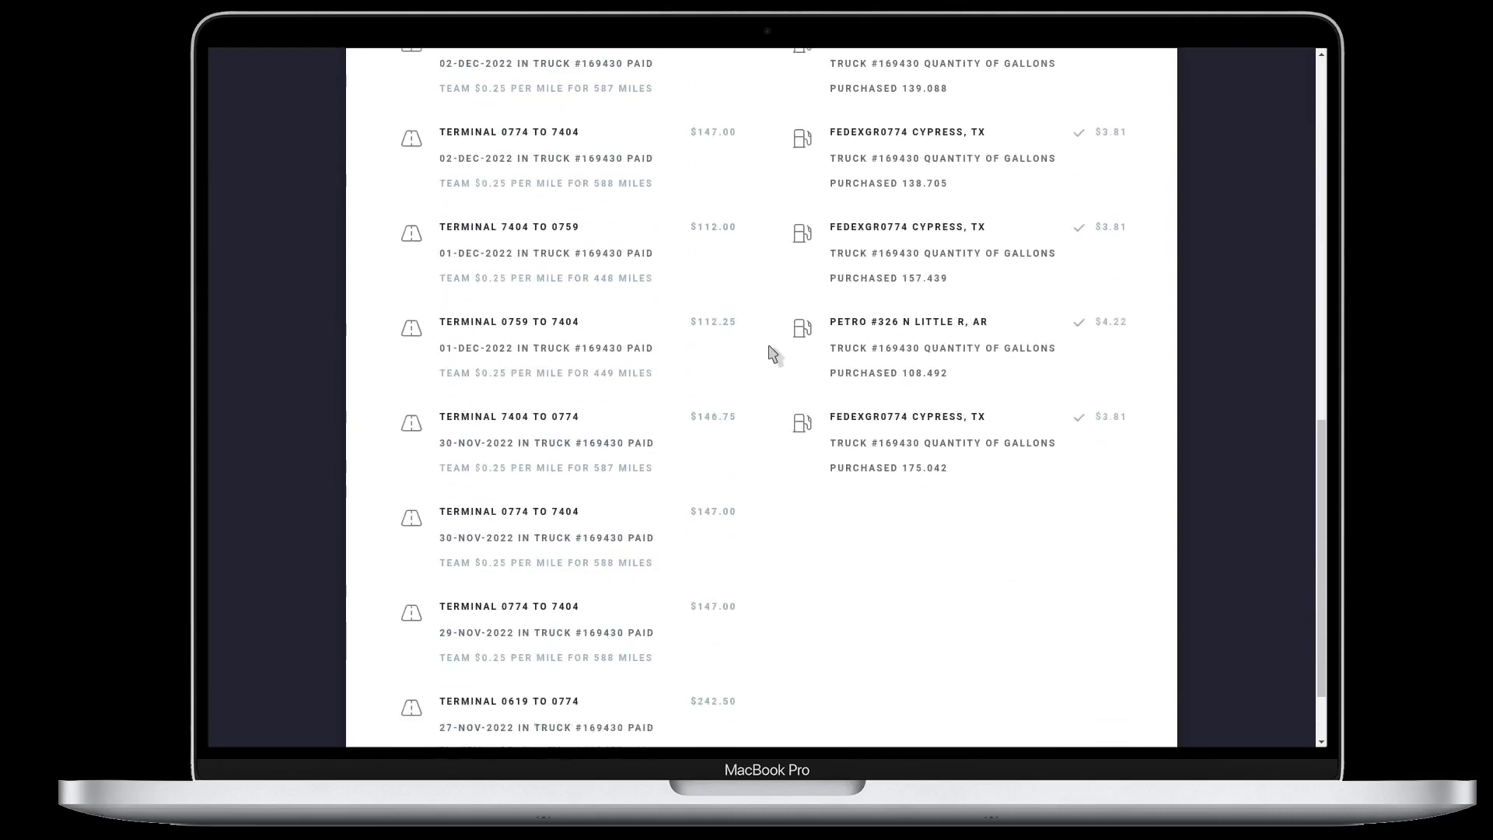
scroll(772, 354, up, 14)
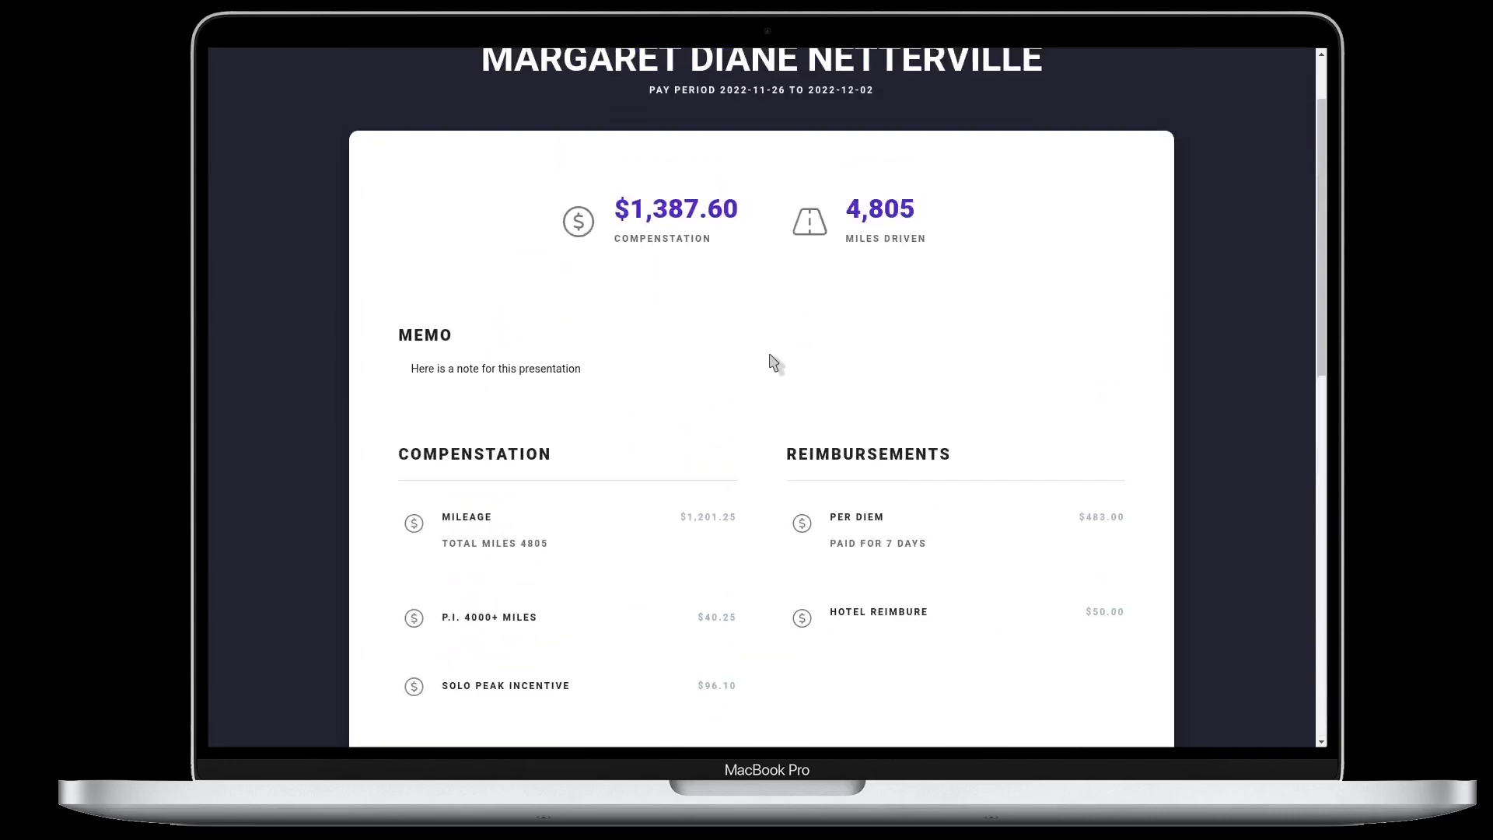
scroll(772, 360, up, 2)
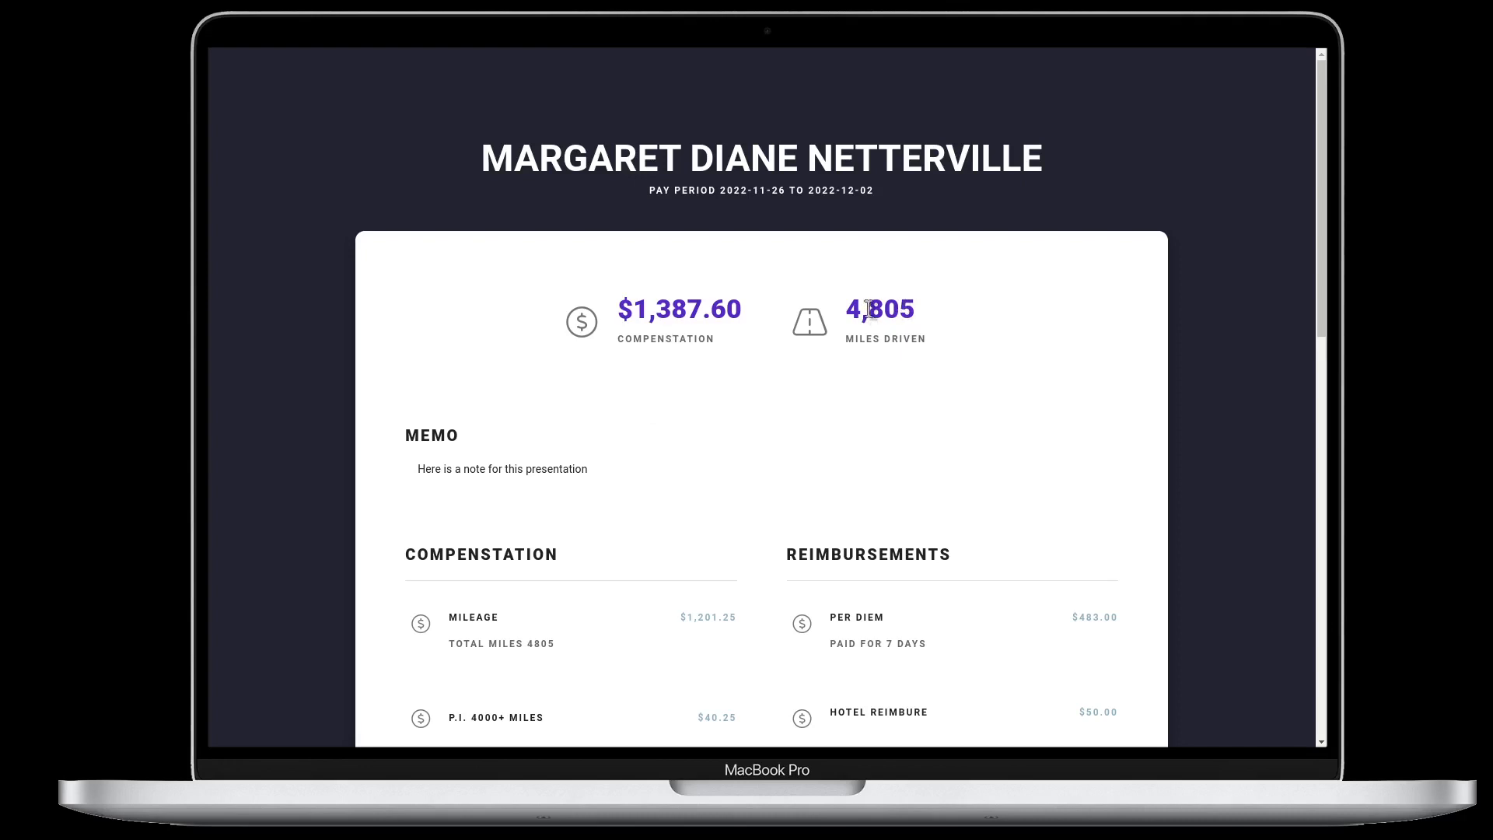
scroll(617, 409, down, 3)
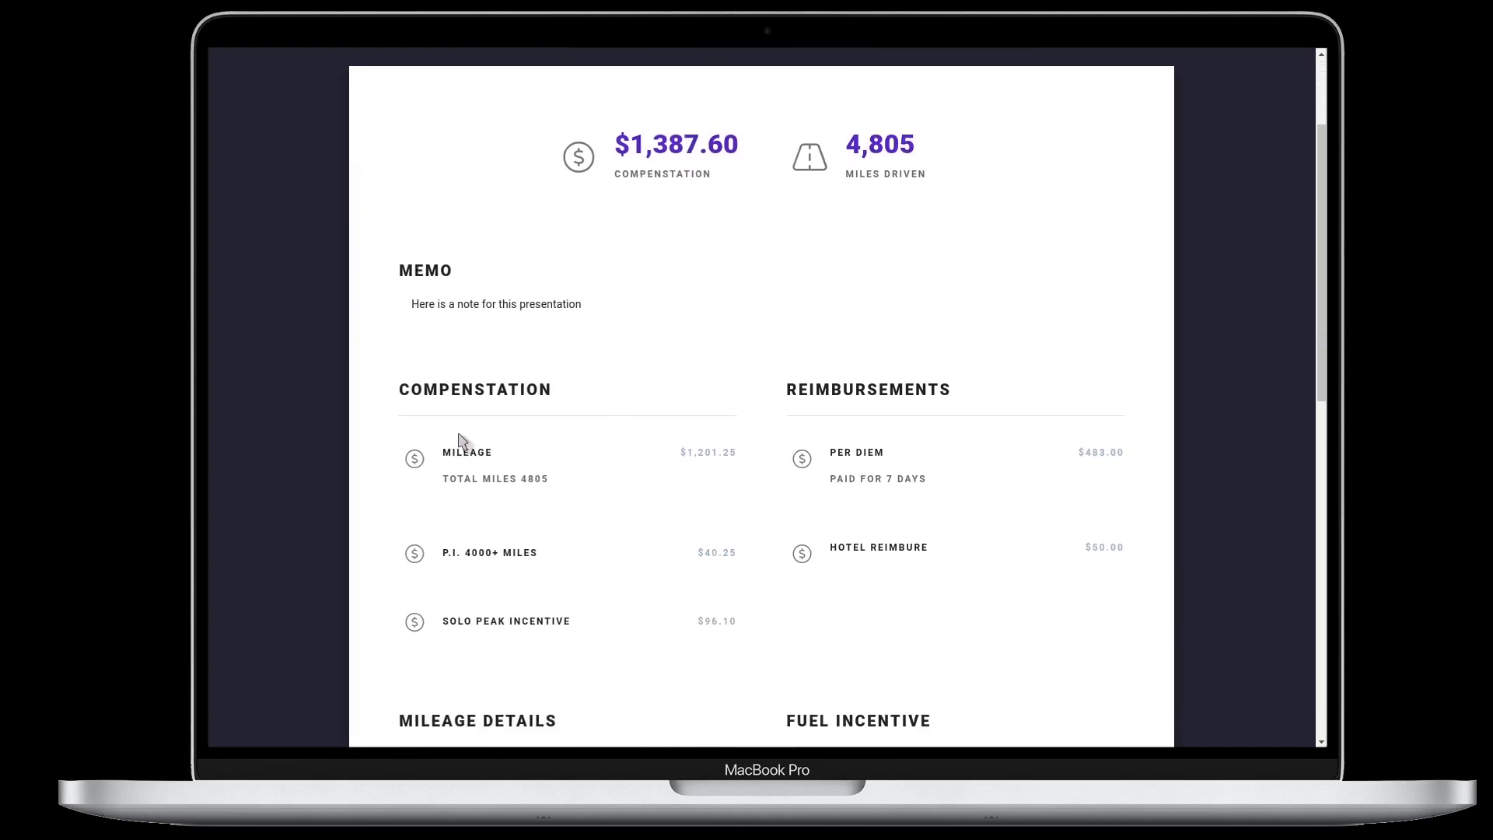
scroll(510, 457, down, 2)
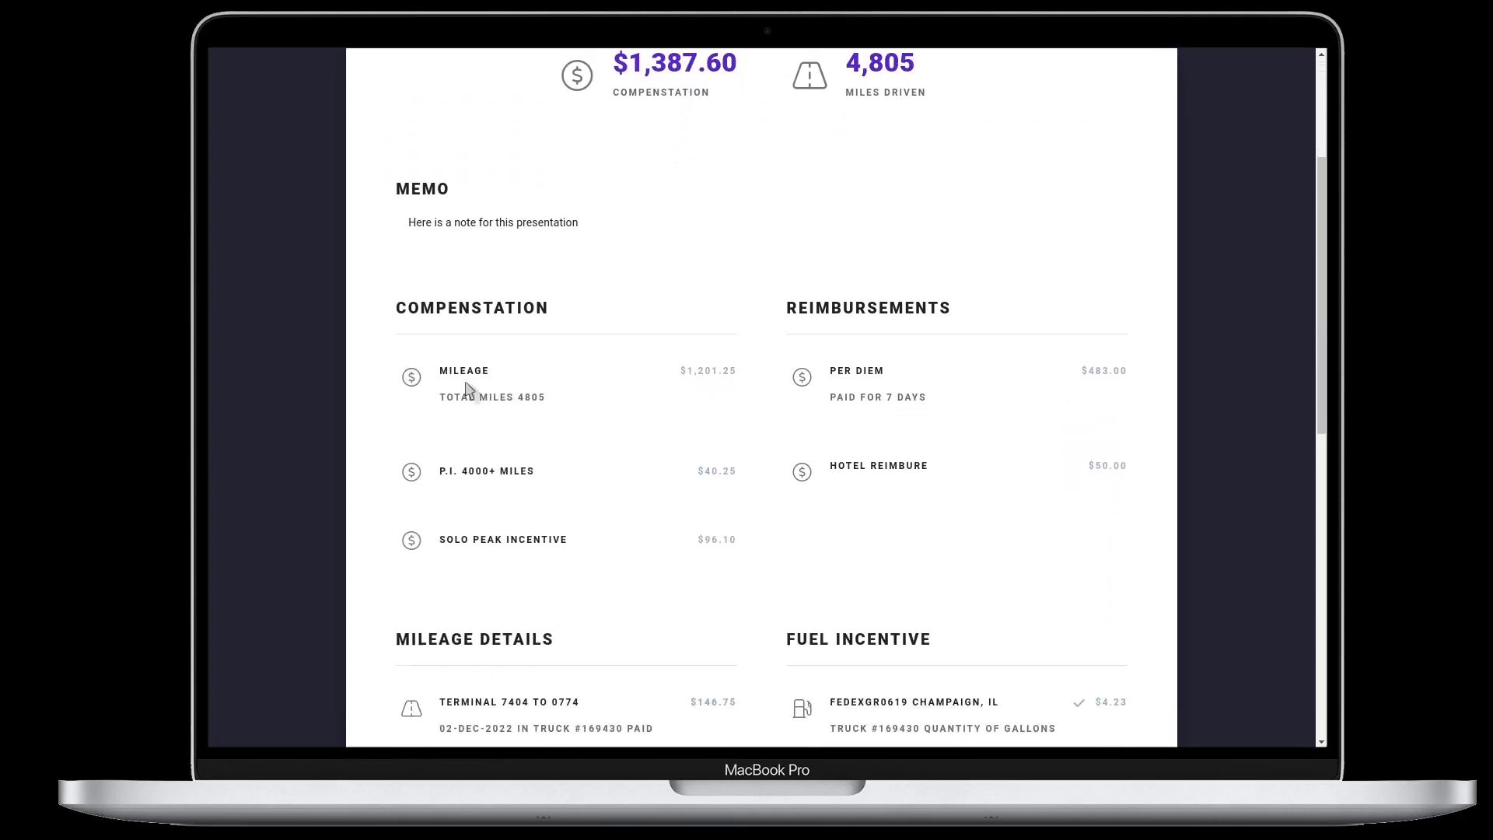
scroll(942, 353, down, 2)
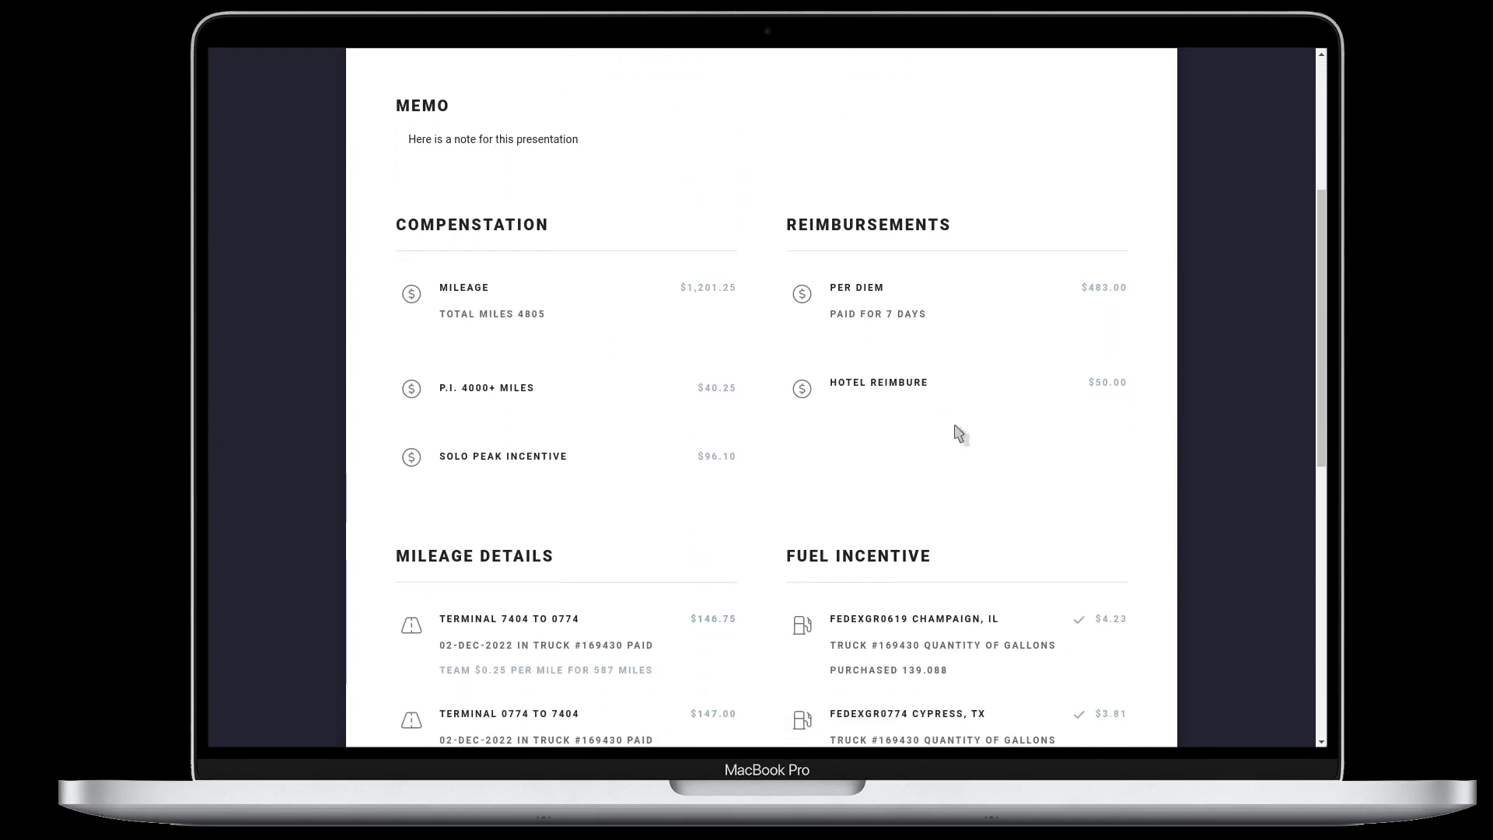
scroll(943, 412, down, 4)
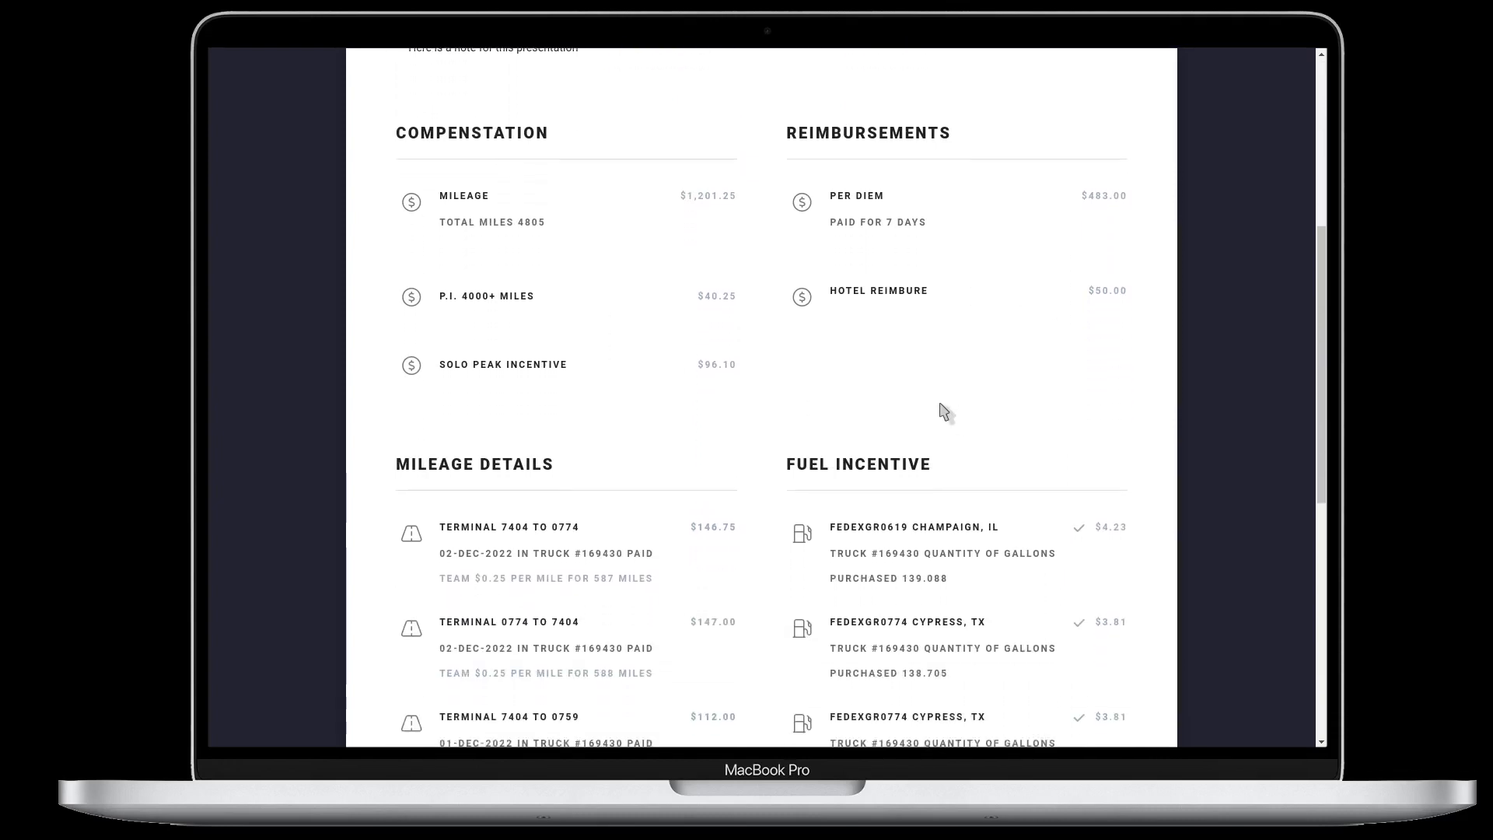
scroll(933, 392, down, 6)
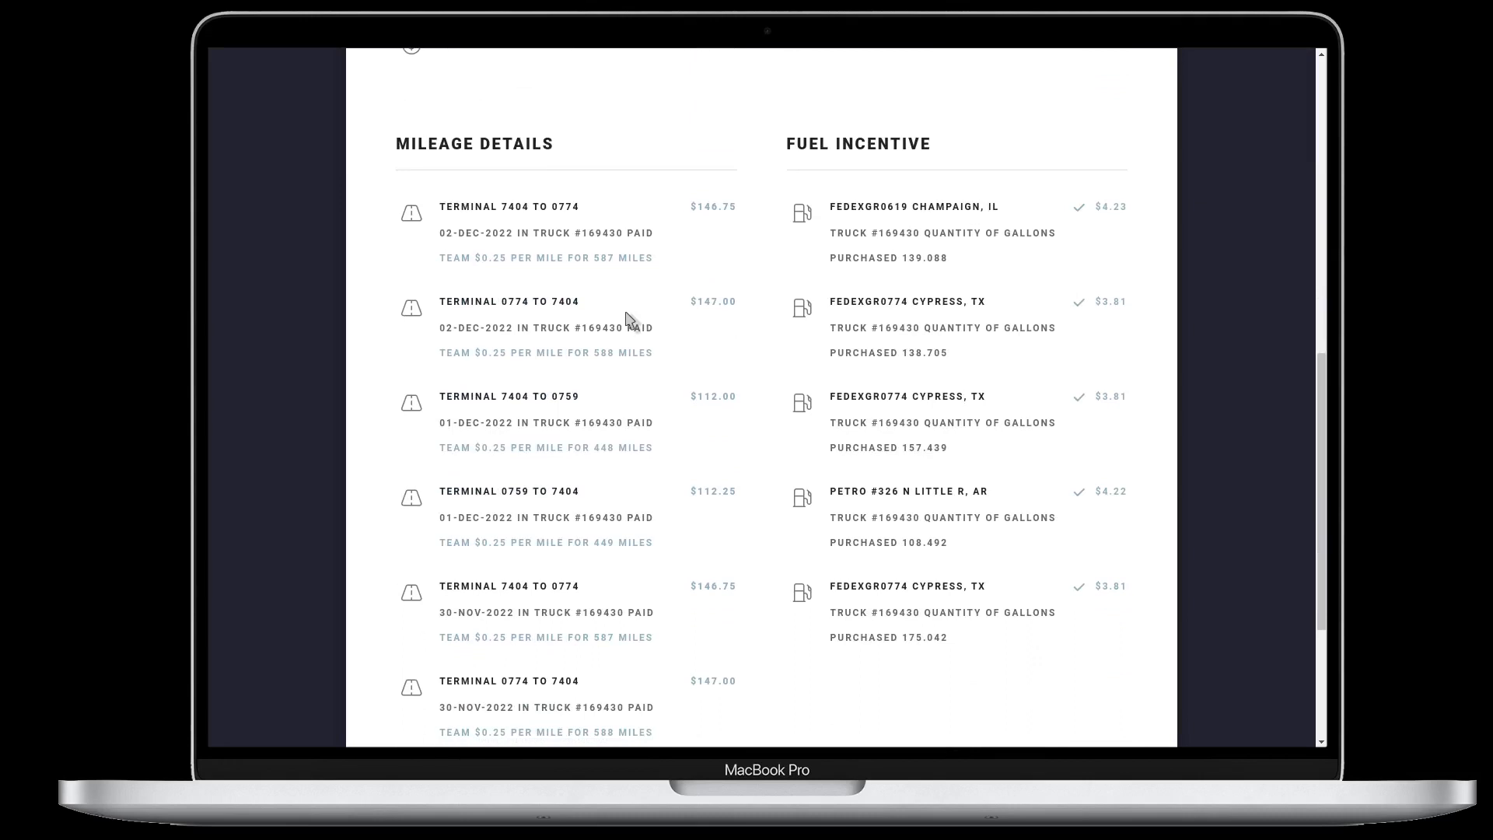
scroll(530, 234, down, 1)
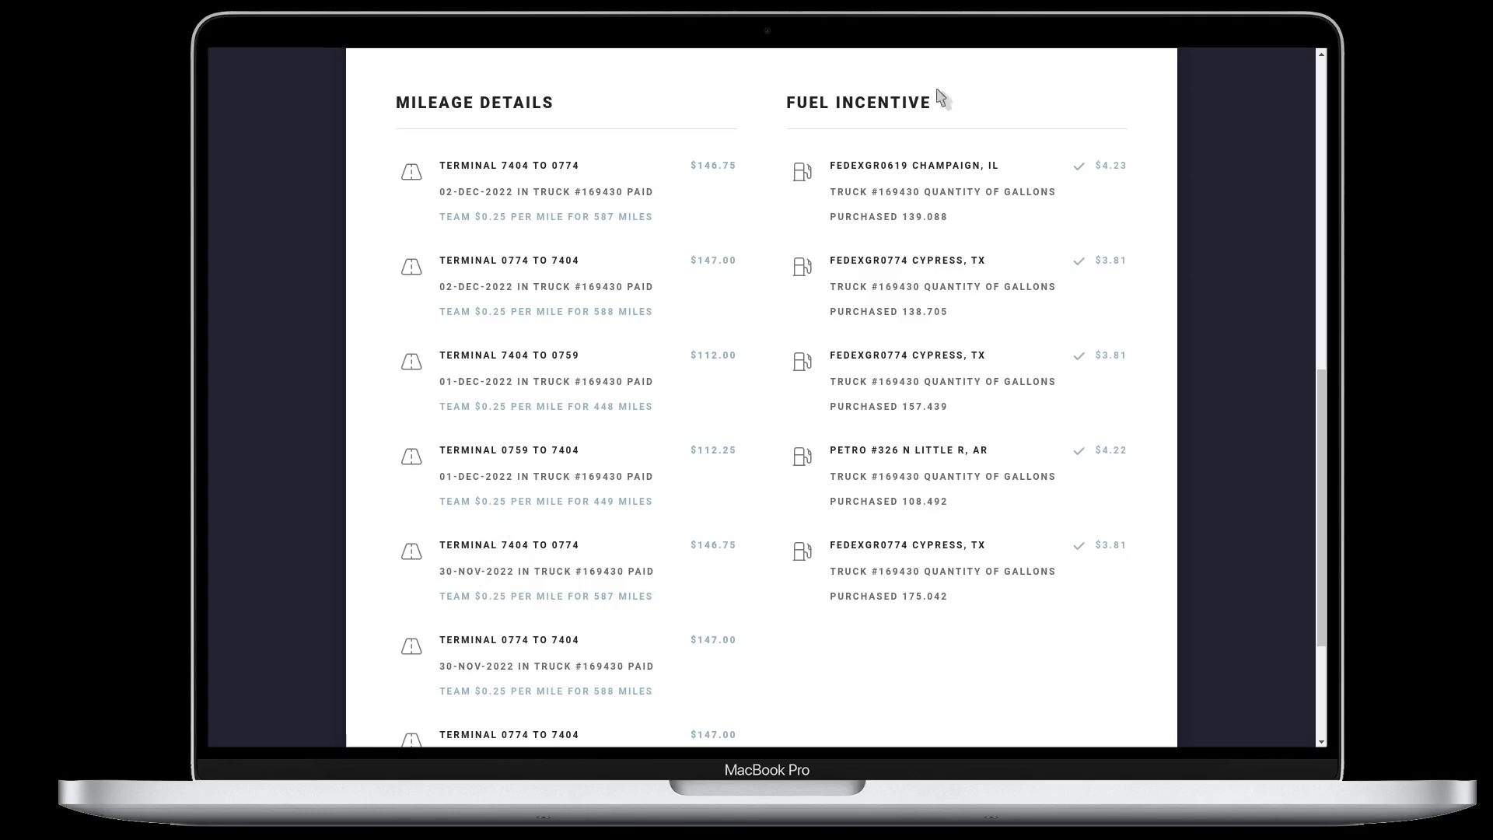
Finish reviewing the individual mileage and fuel purchase entries on the pay statement
scroll(869, 326, down, 3)
scroll(869, 327, up, 9)
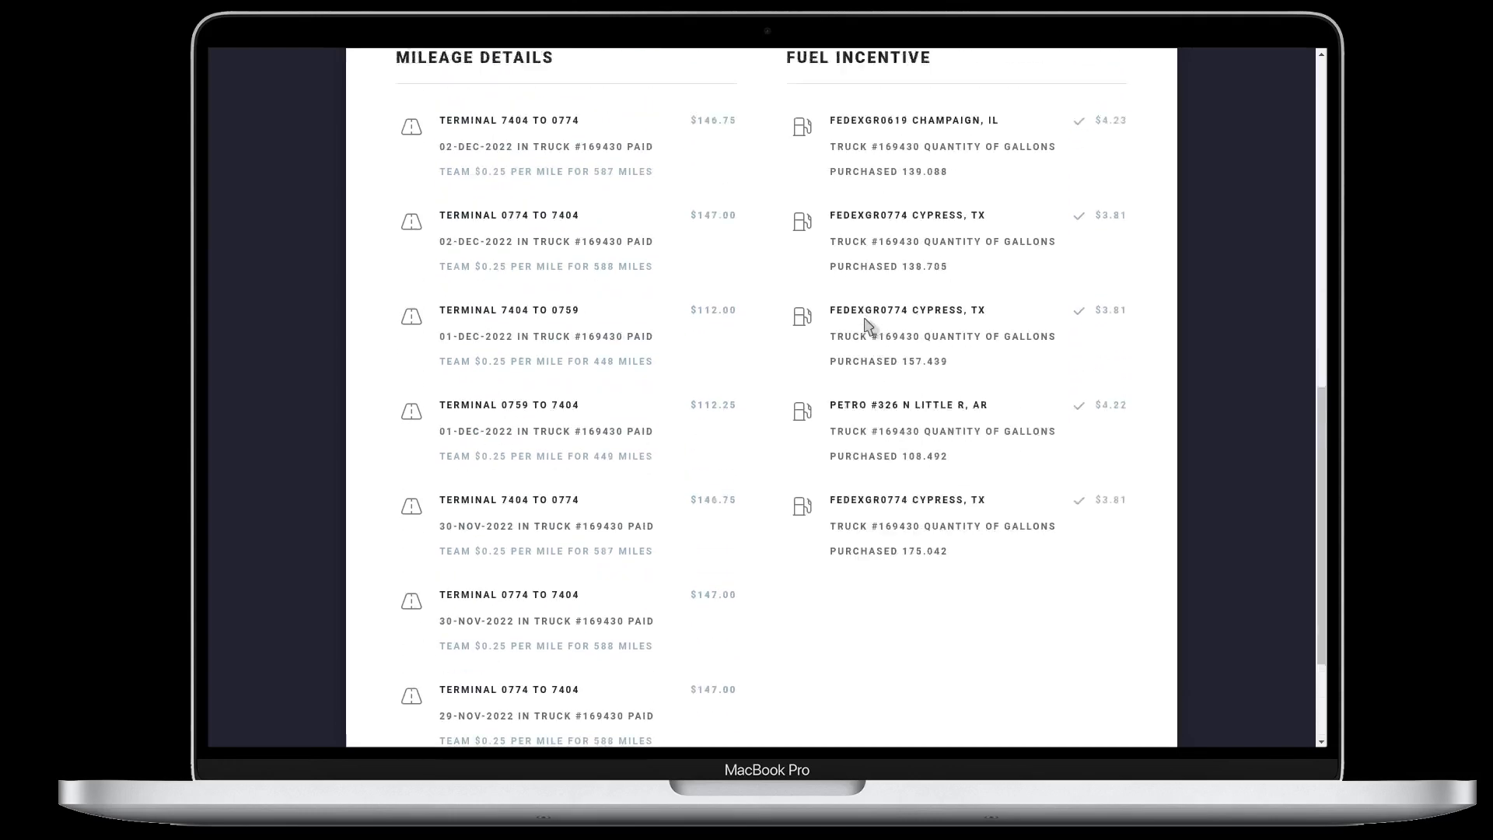
scroll(868, 330, up, 4)
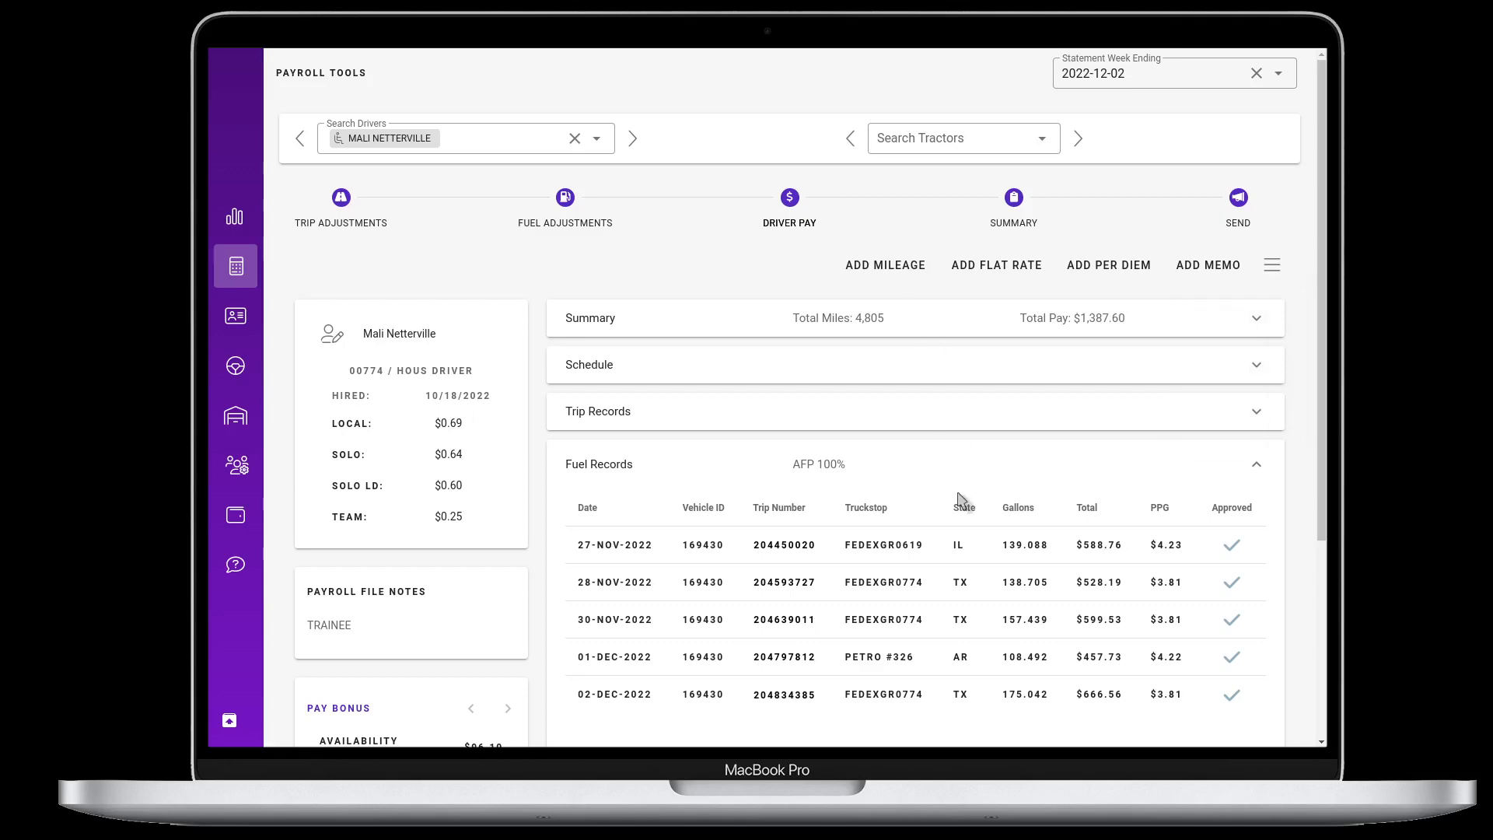
Go to the payroll summary stage and refresh the driver summary totals for all drivers
click(1018, 206)
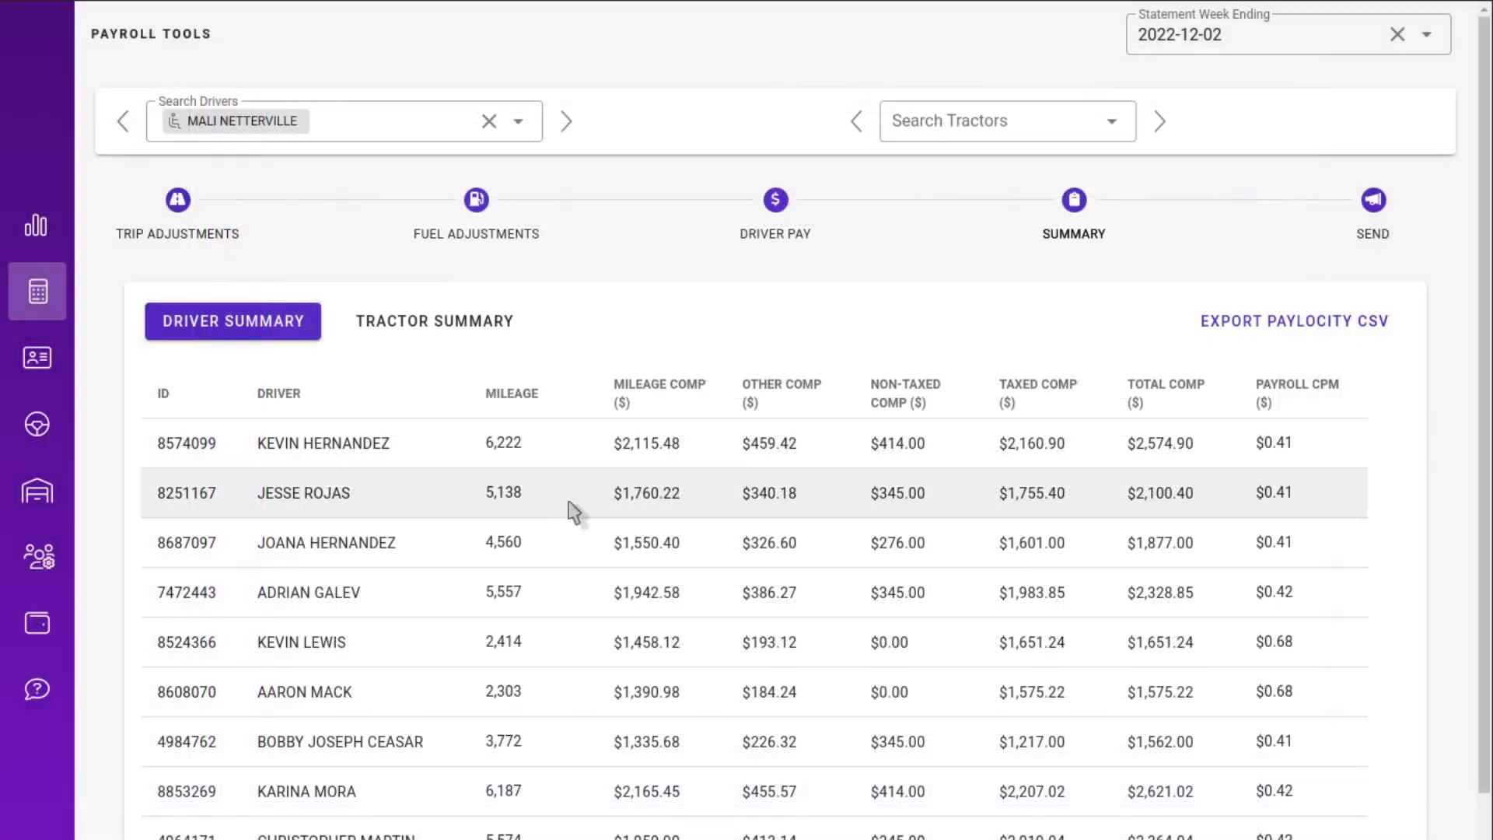
scroll(955, 344, down, 2)
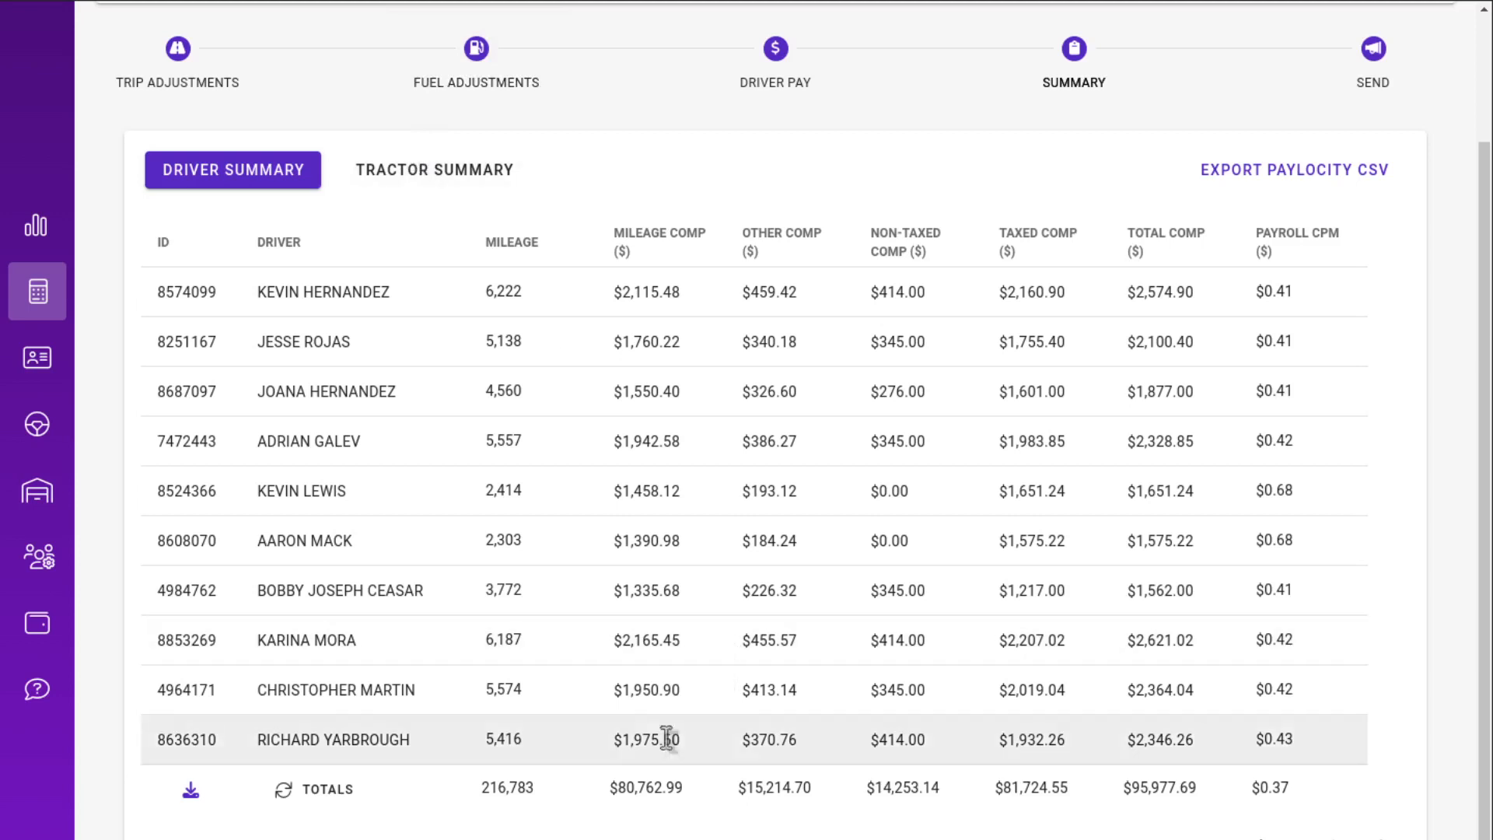
click(336, 795)
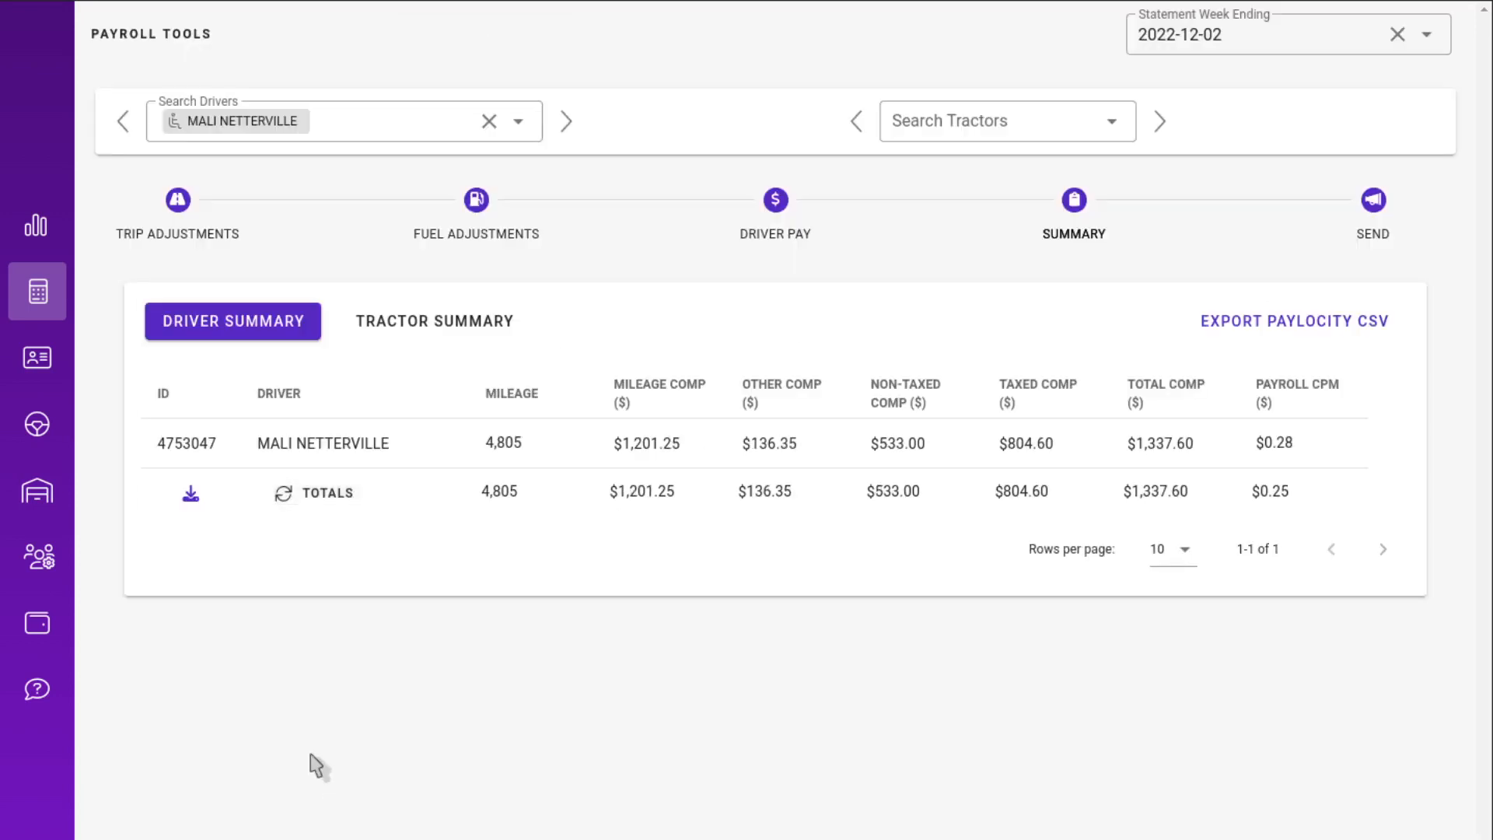
scroll(423, 504, down, 2)
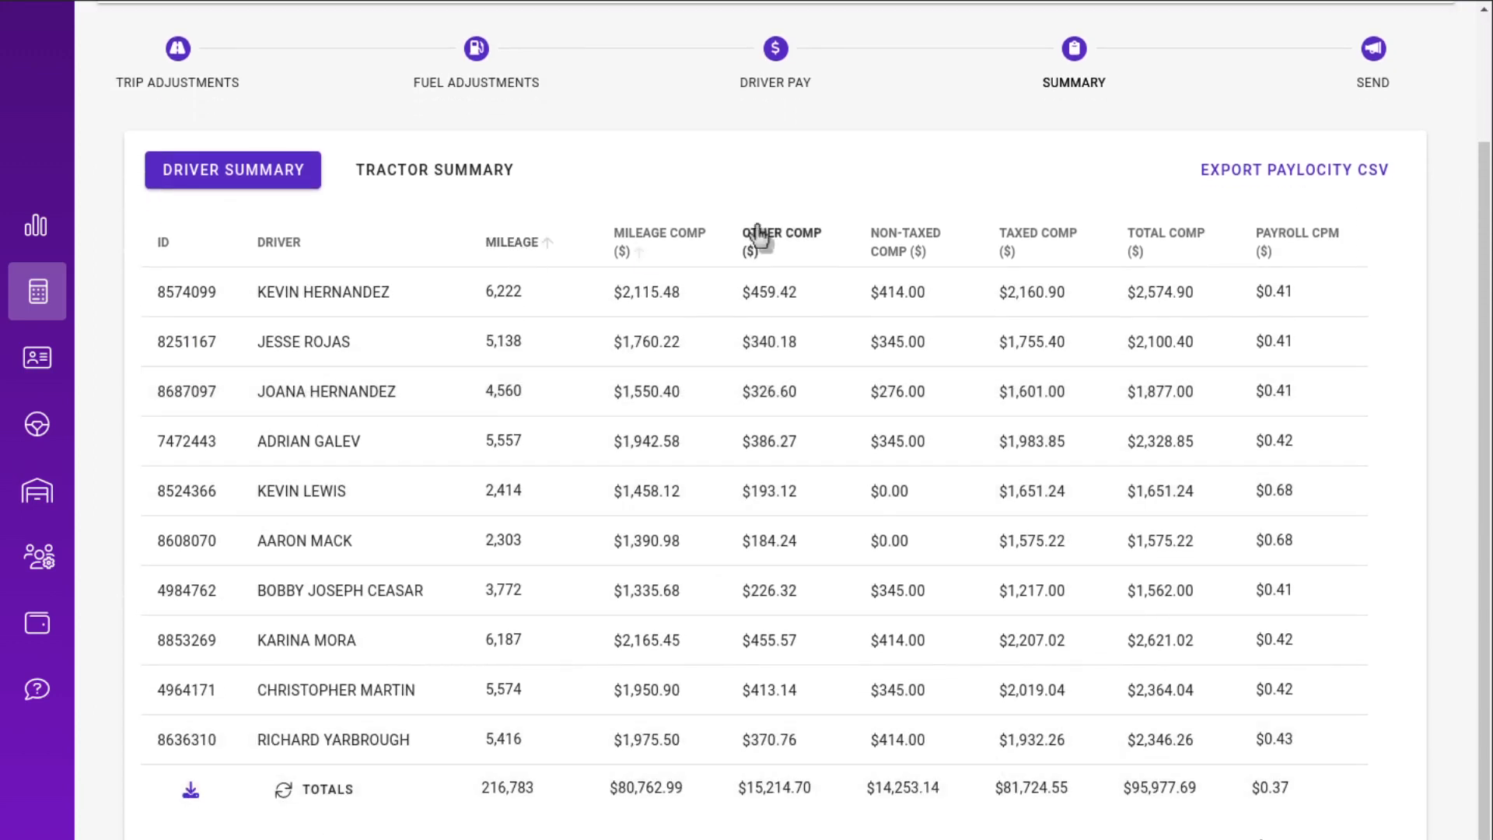
Increase the rows per page in the driver summary and look through the drivers' mileage and compensation
click(1162, 838)
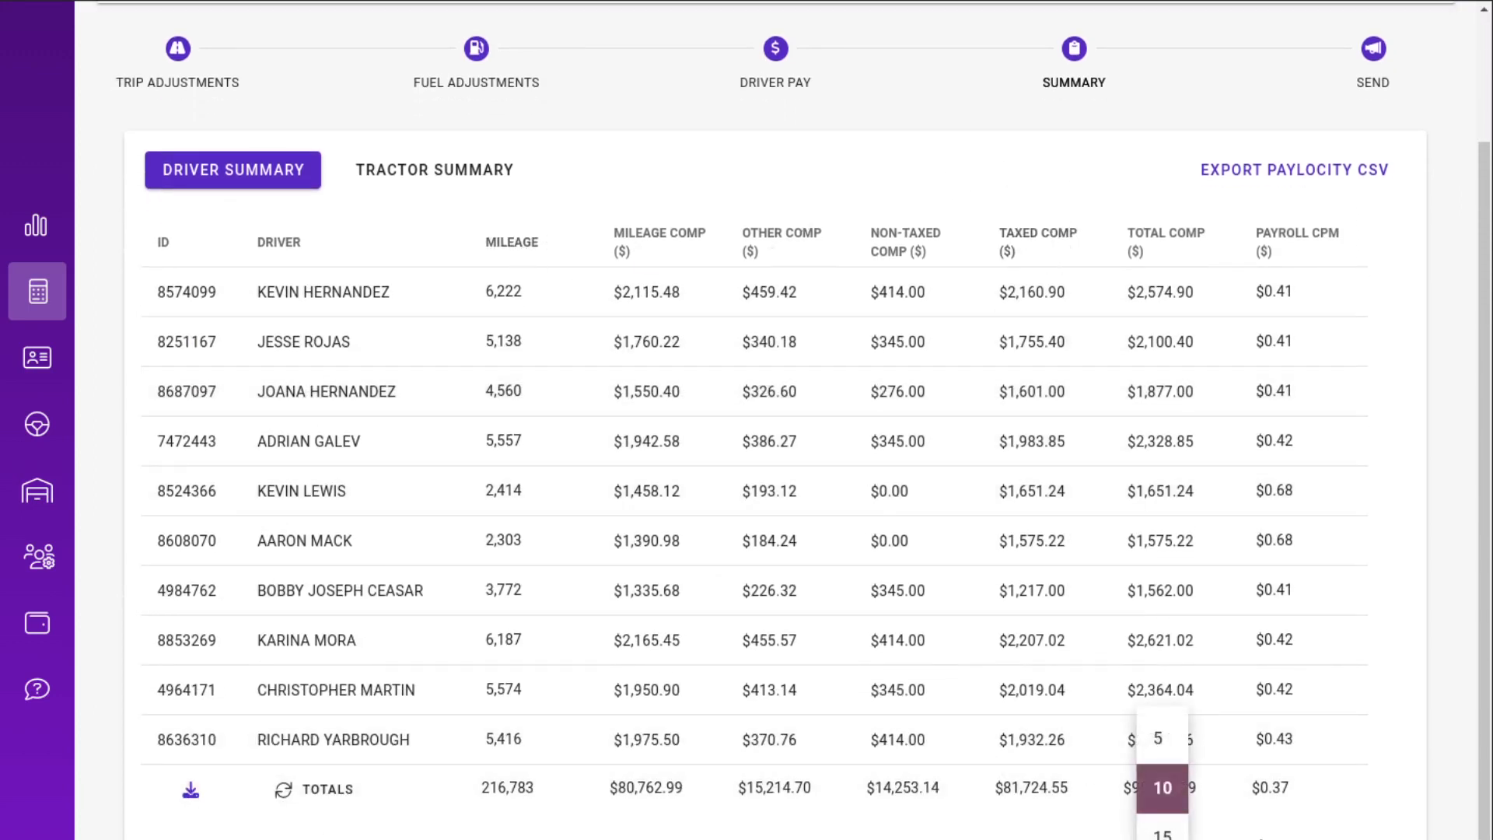
click(1163, 835)
scroll(922, 591, down, 5)
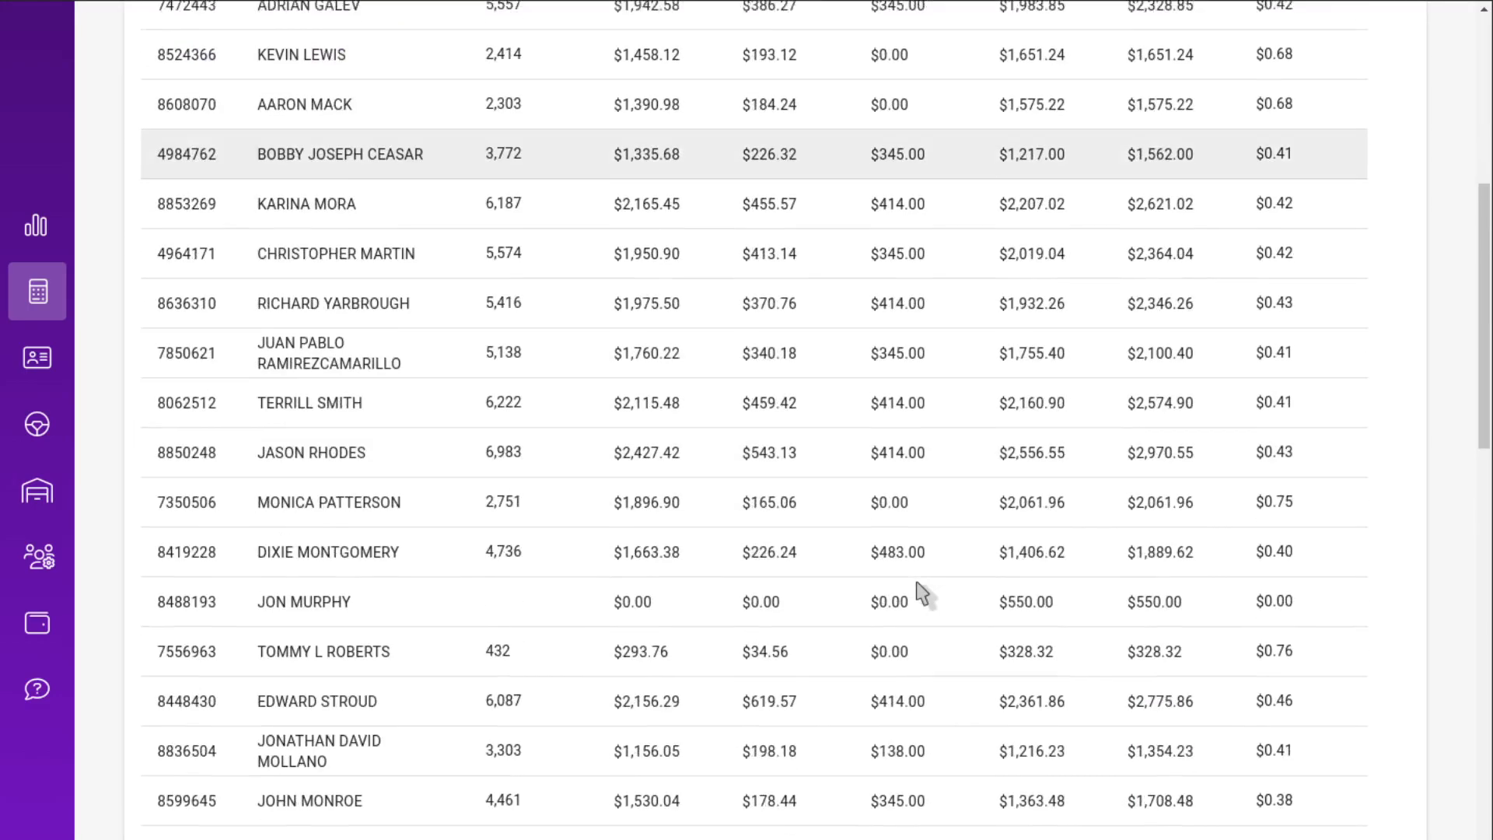
scroll(918, 591, down, 5)
scroll(920, 590, up, 12)
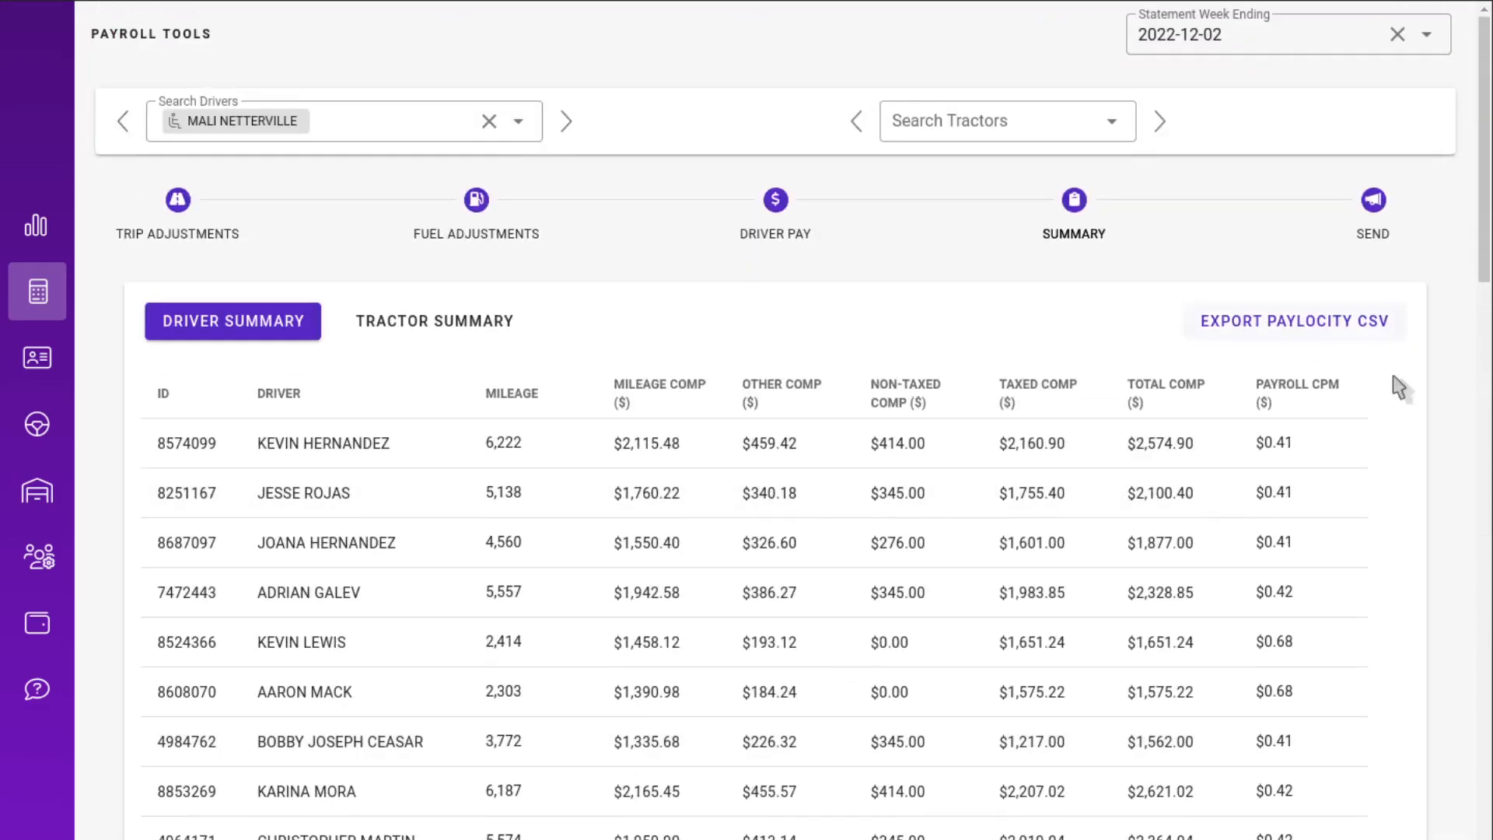
Sort the driver summary by payroll CPM in descending order and examine the drivers with the highest cost per mile
click(1307, 386)
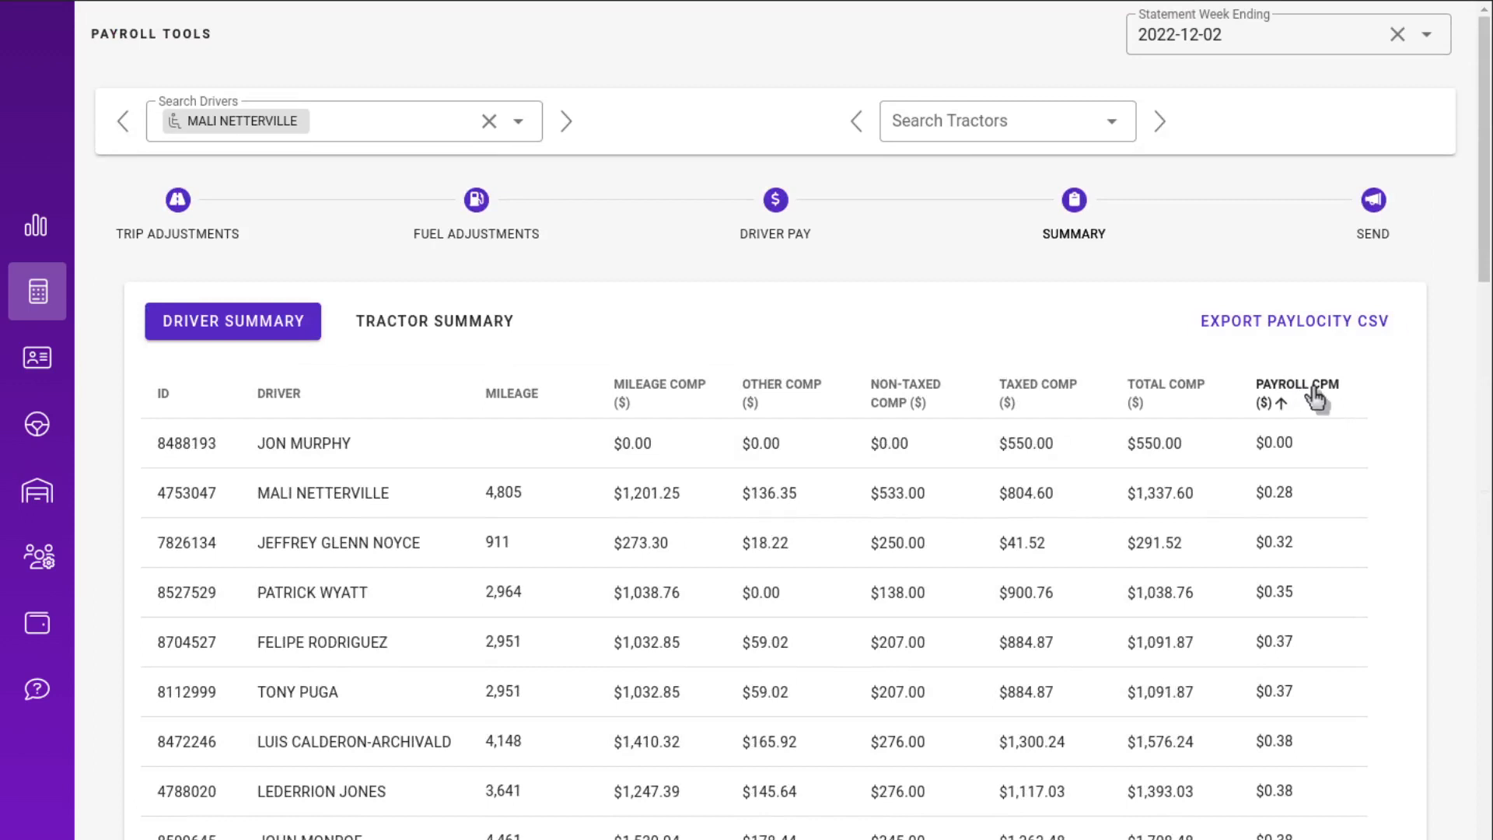
click(1314, 397)
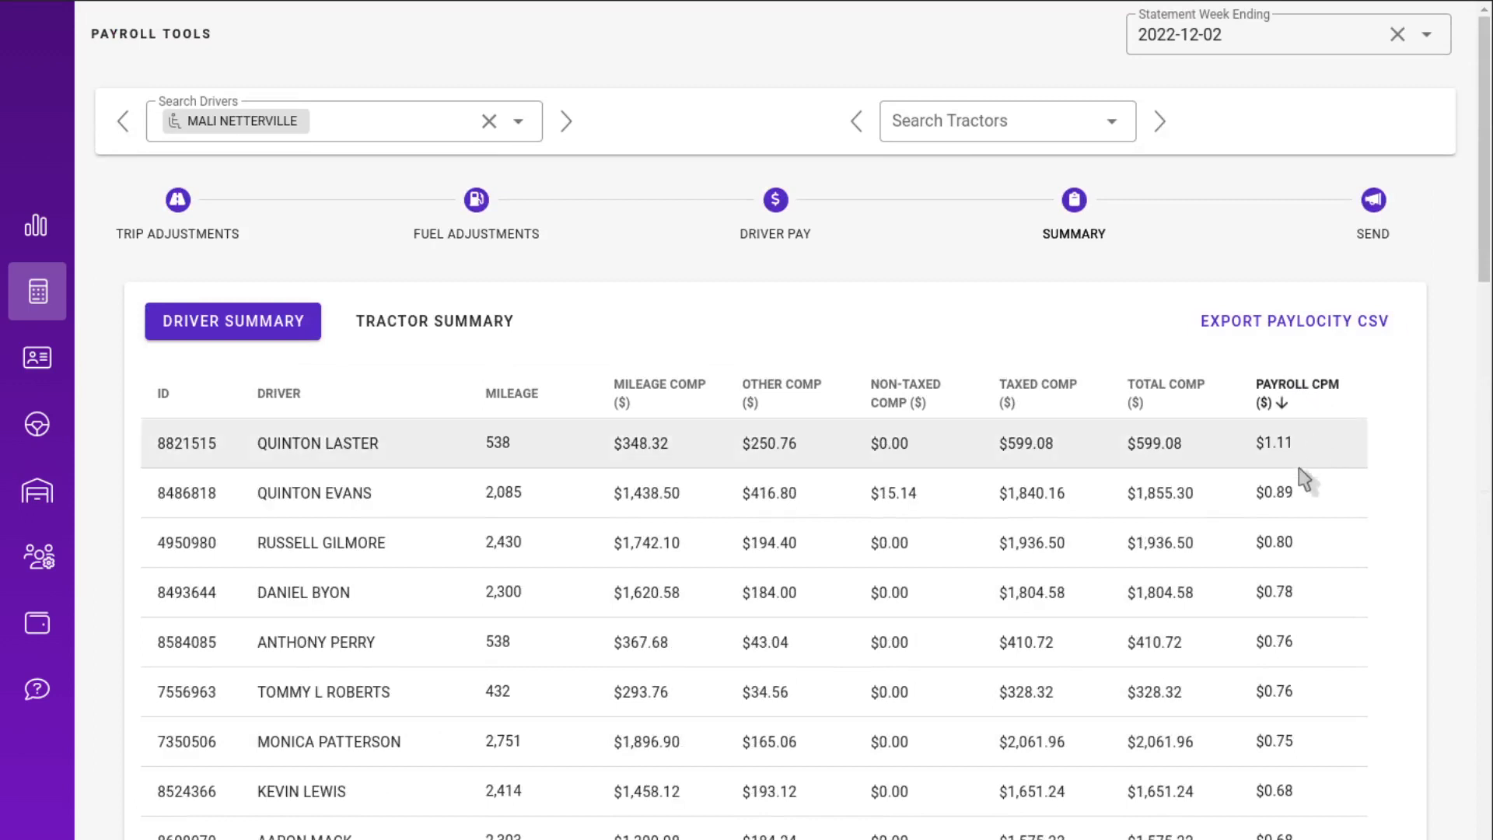
scroll(1296, 505, down, 1)
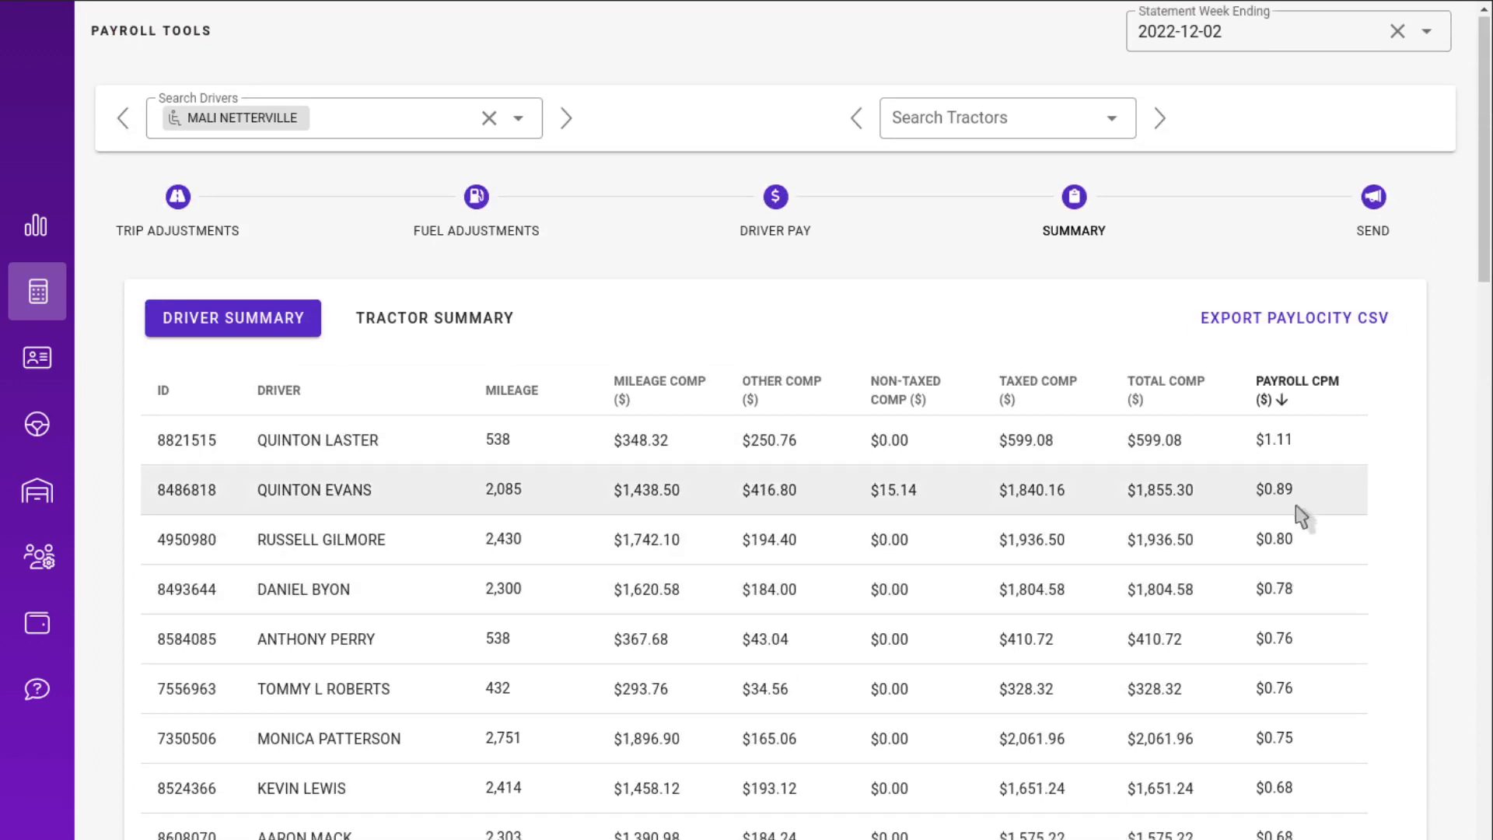
scroll(1299, 510, down, 3)
scroll(1302, 506, up, 3)
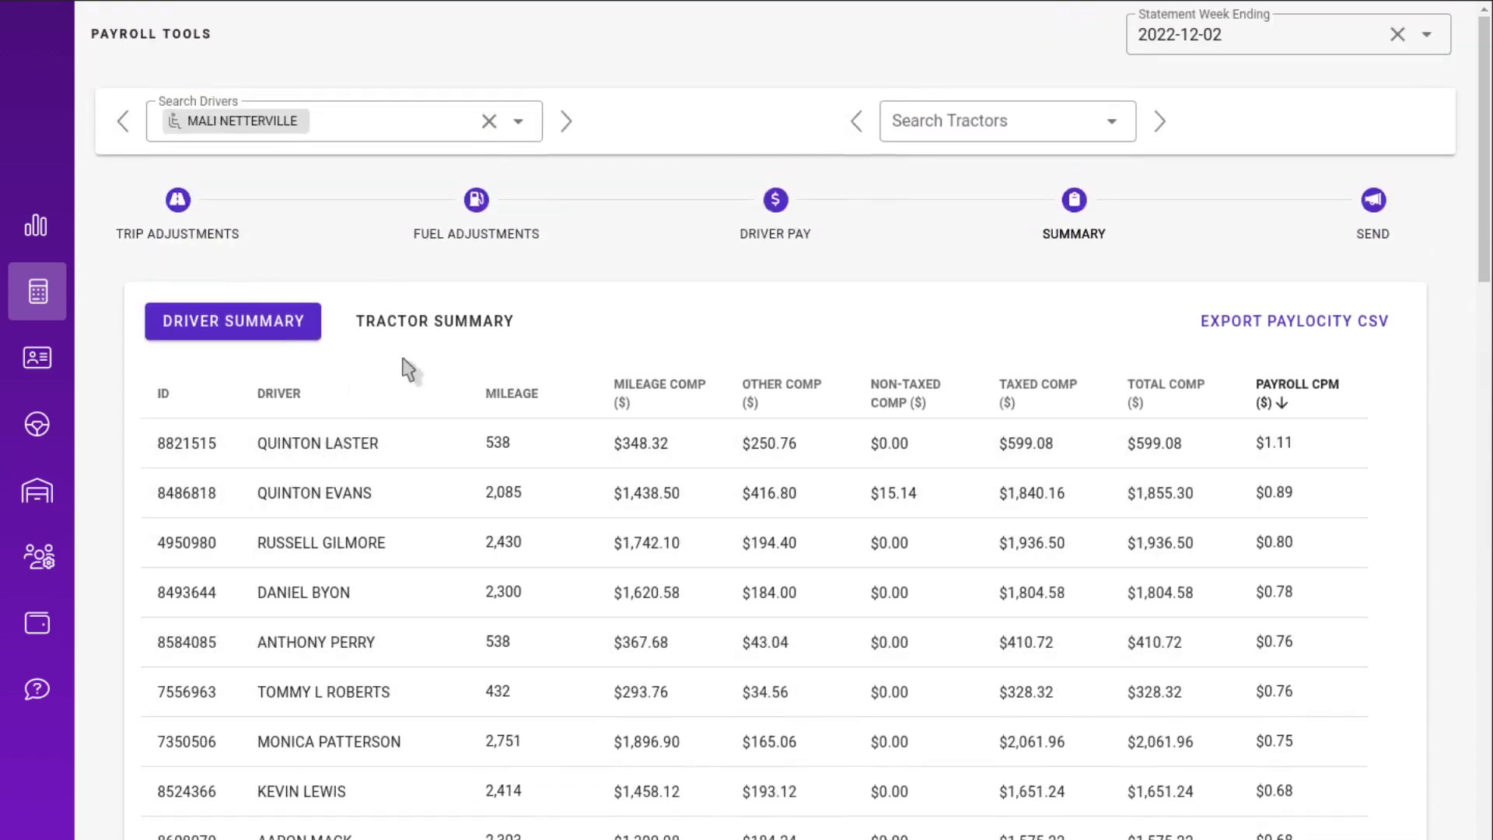
Open the tractor summary and examine the first tractor's driver pay and percentage of trip revenue
click(425, 340)
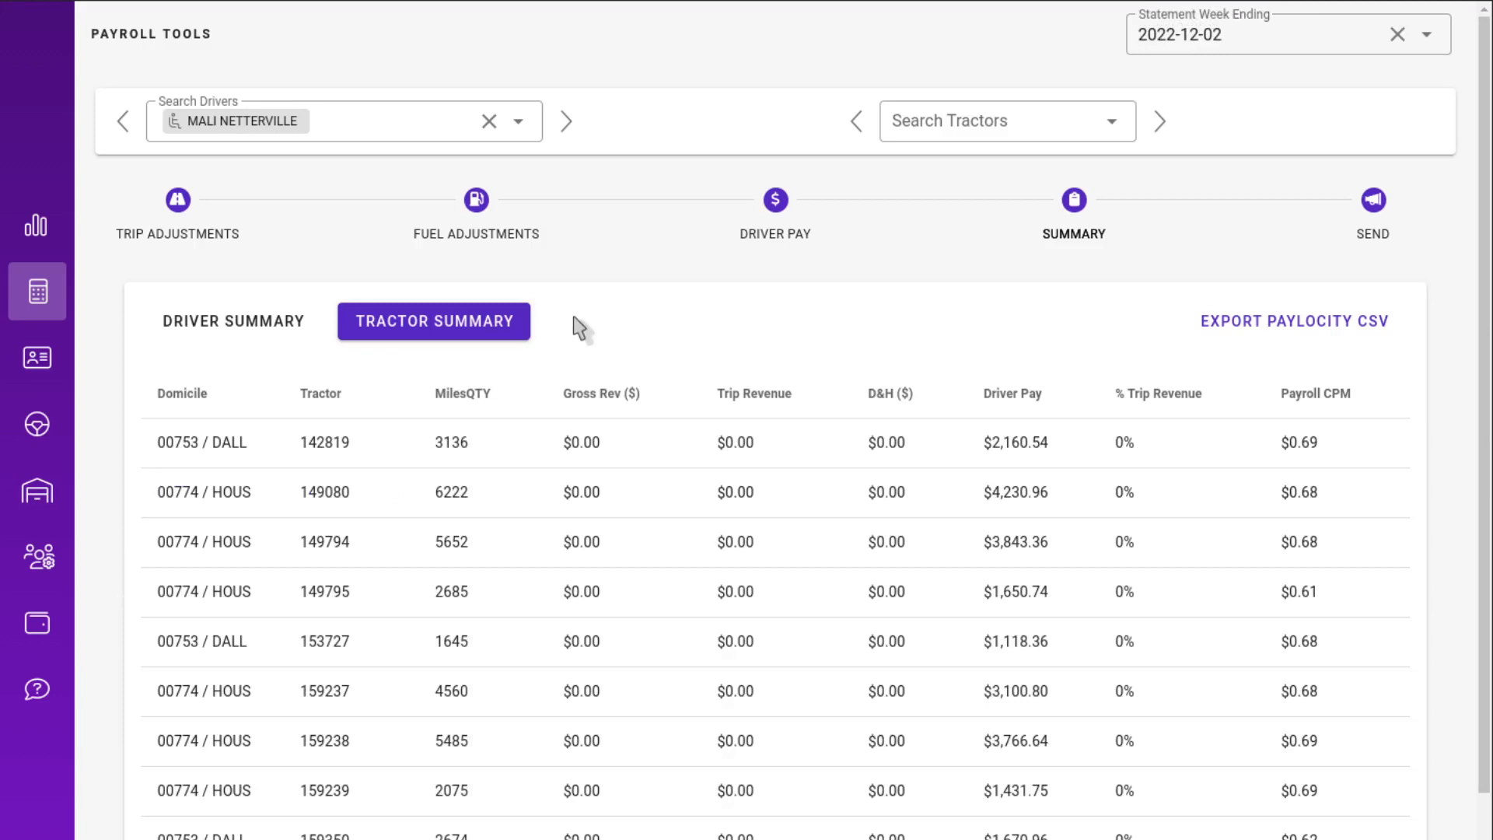
scroll(580, 315, down, 2)
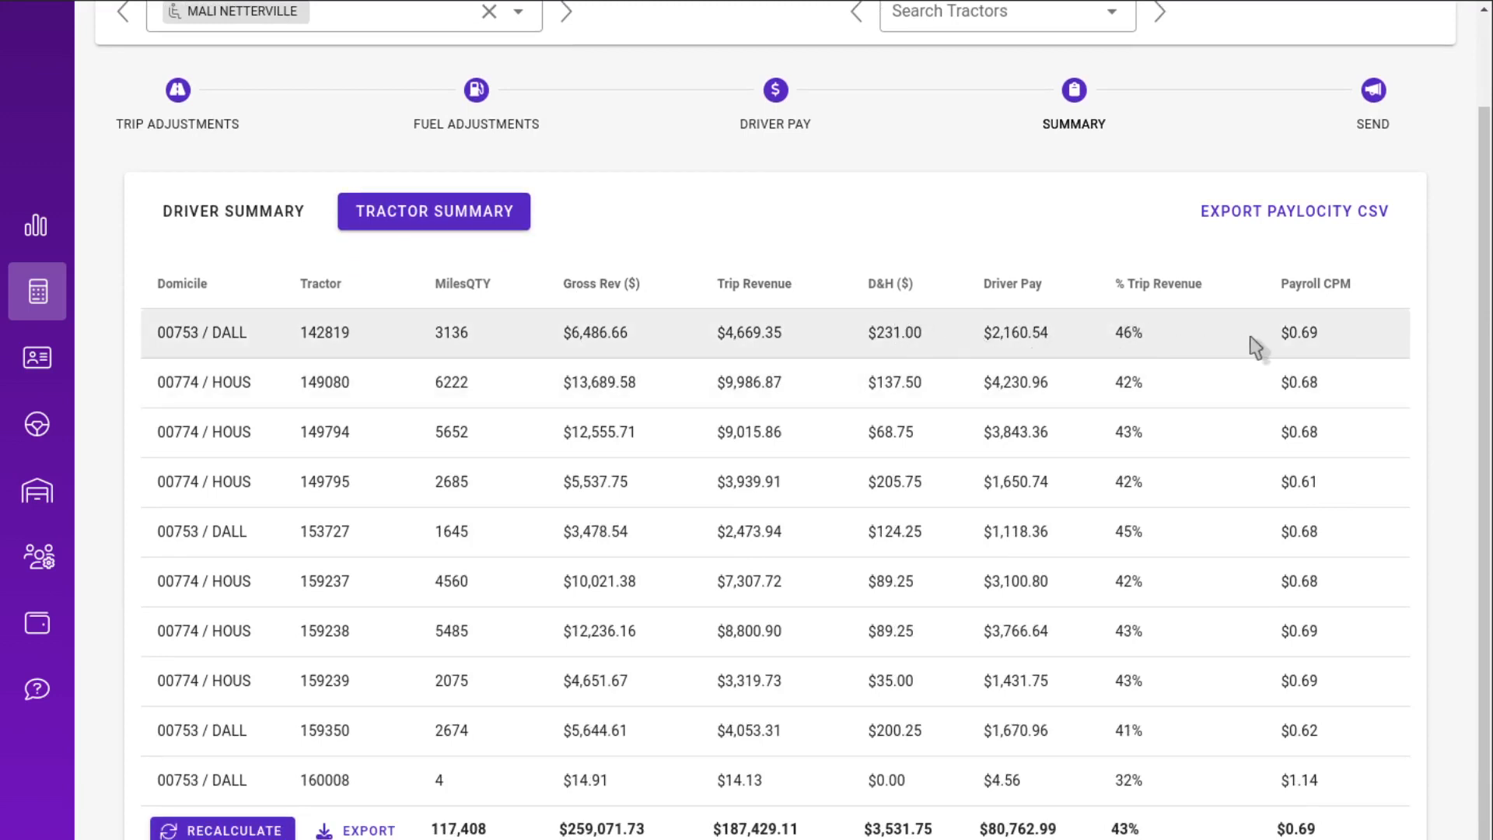
drag(1020, 332, 914, 333)
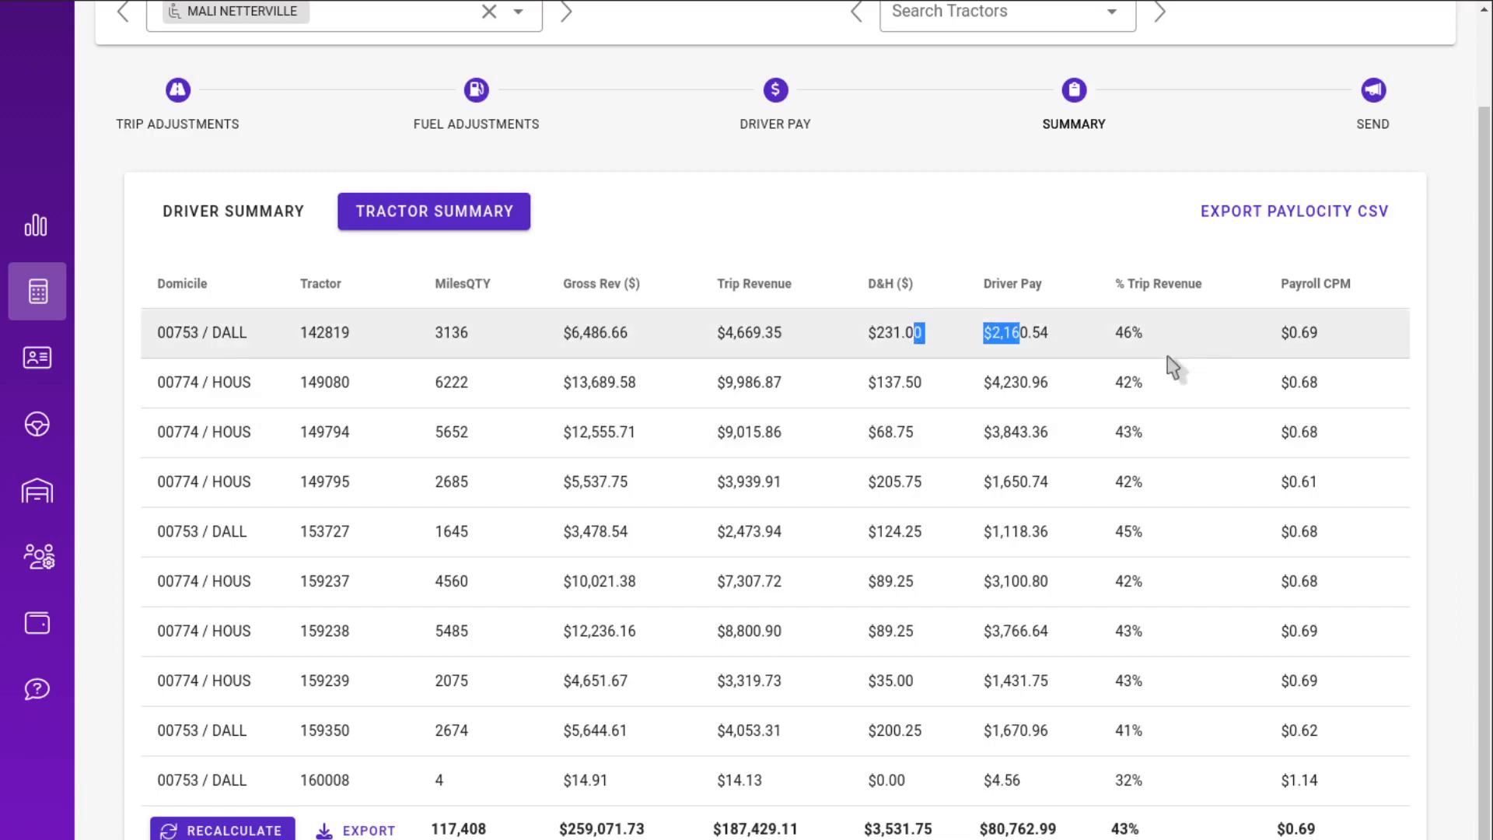
click(1070, 217)
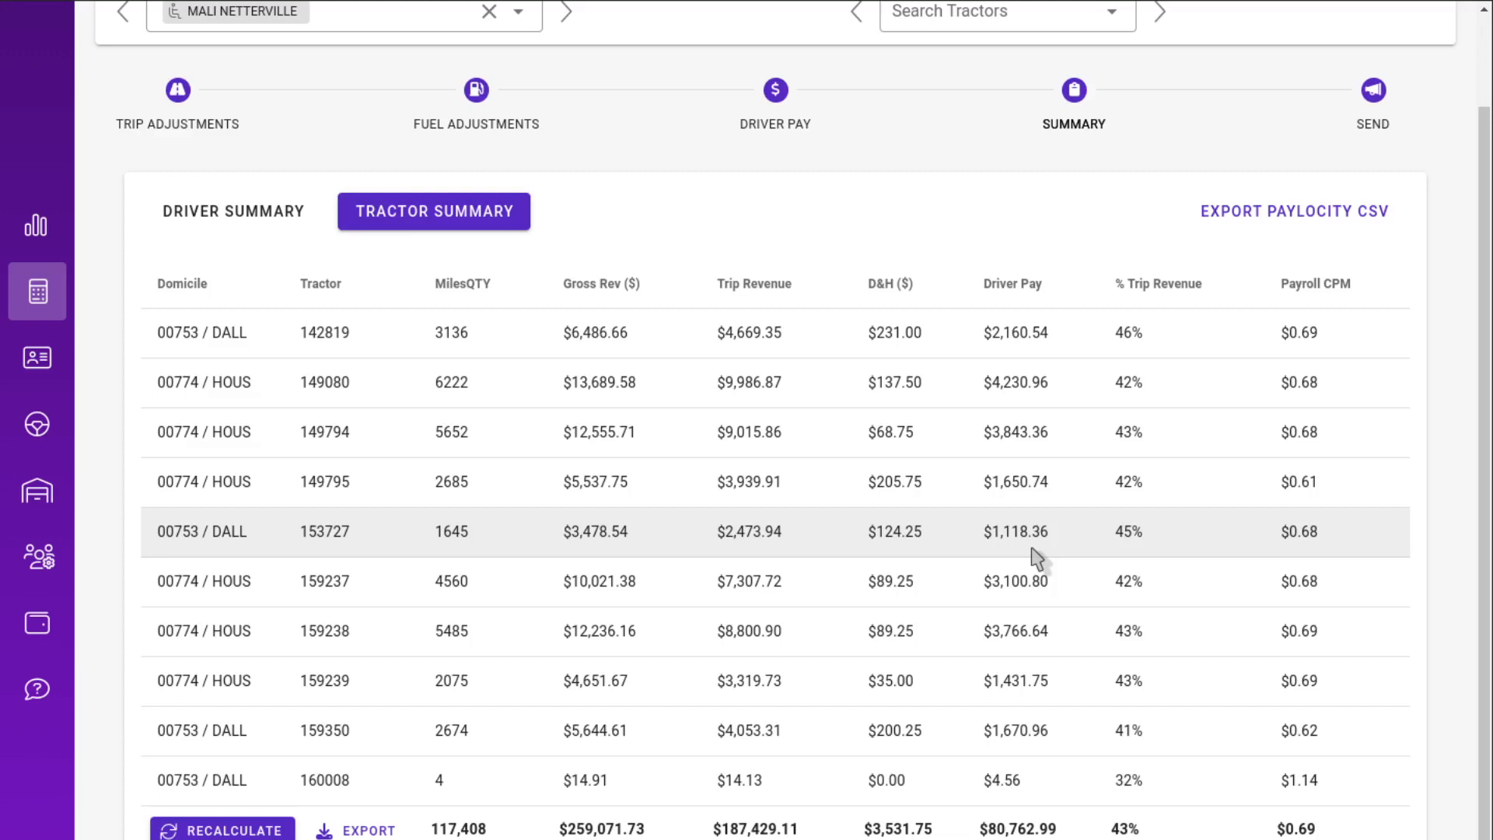
scroll(1037, 558, down, 1)
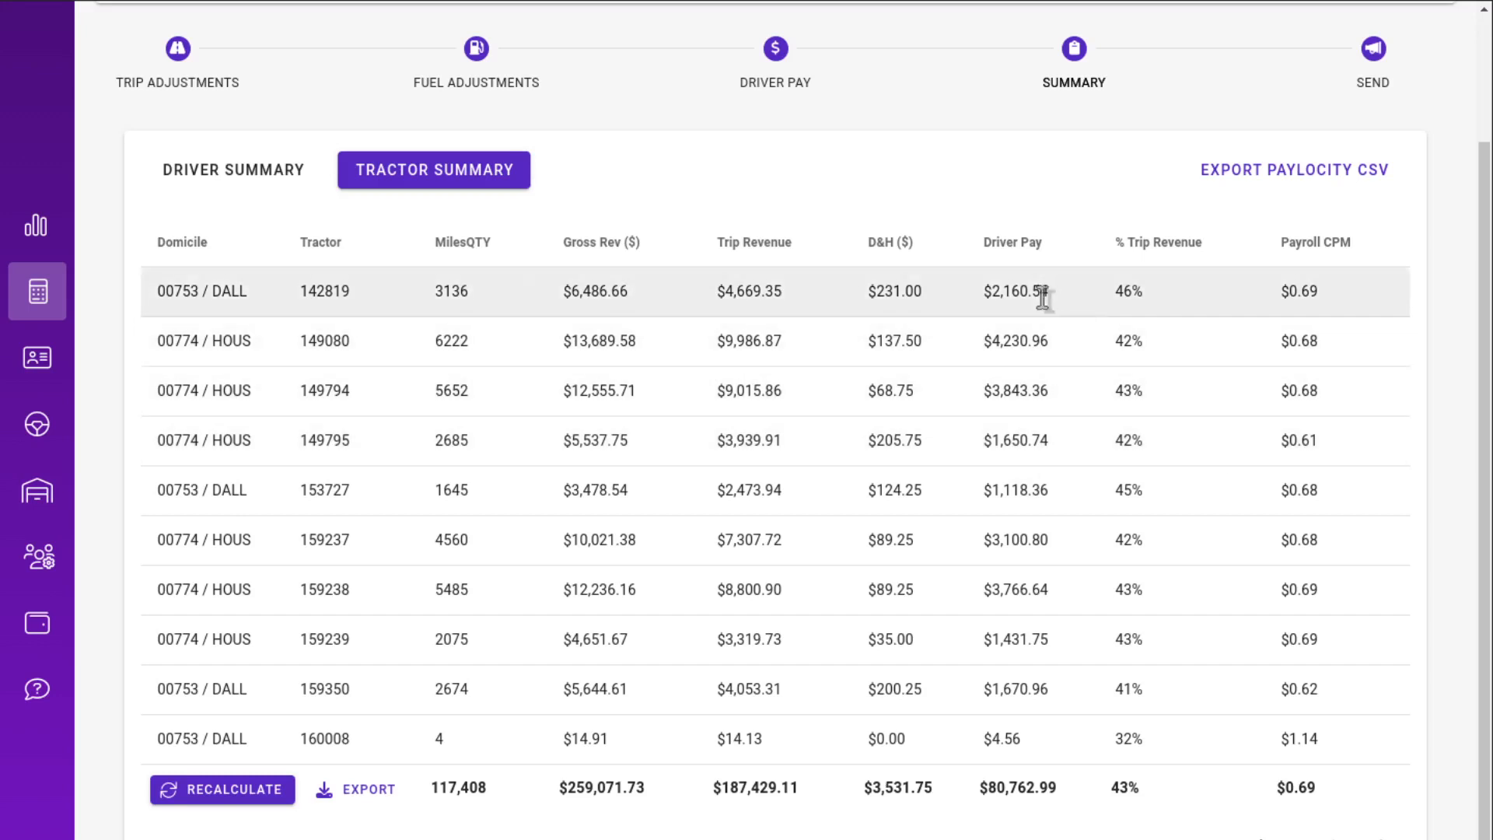
drag(1166, 293, 1092, 301)
scroll(1083, 322, up, 1)
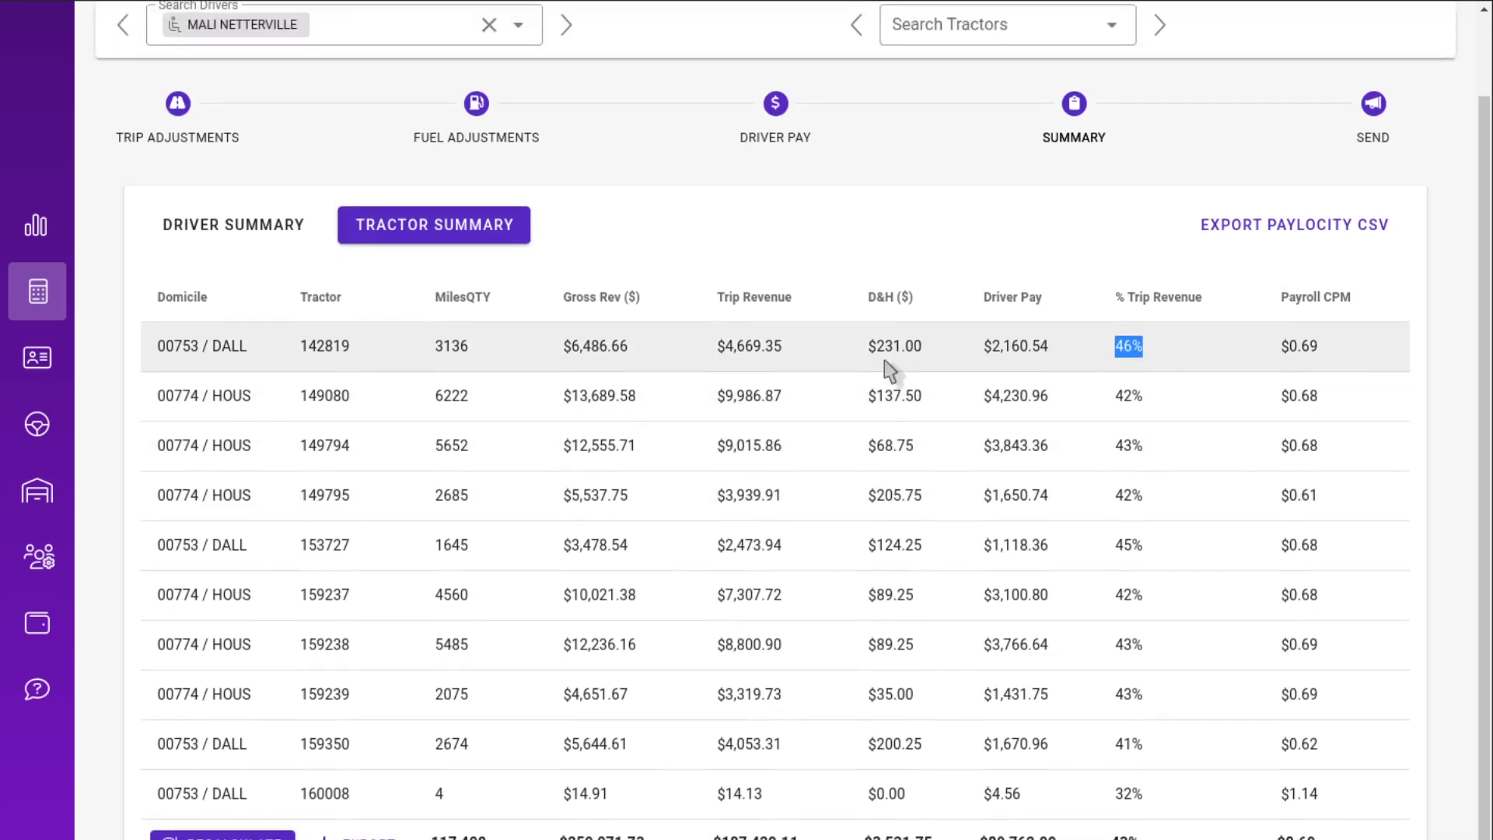
scroll(187, 560, down, 1)
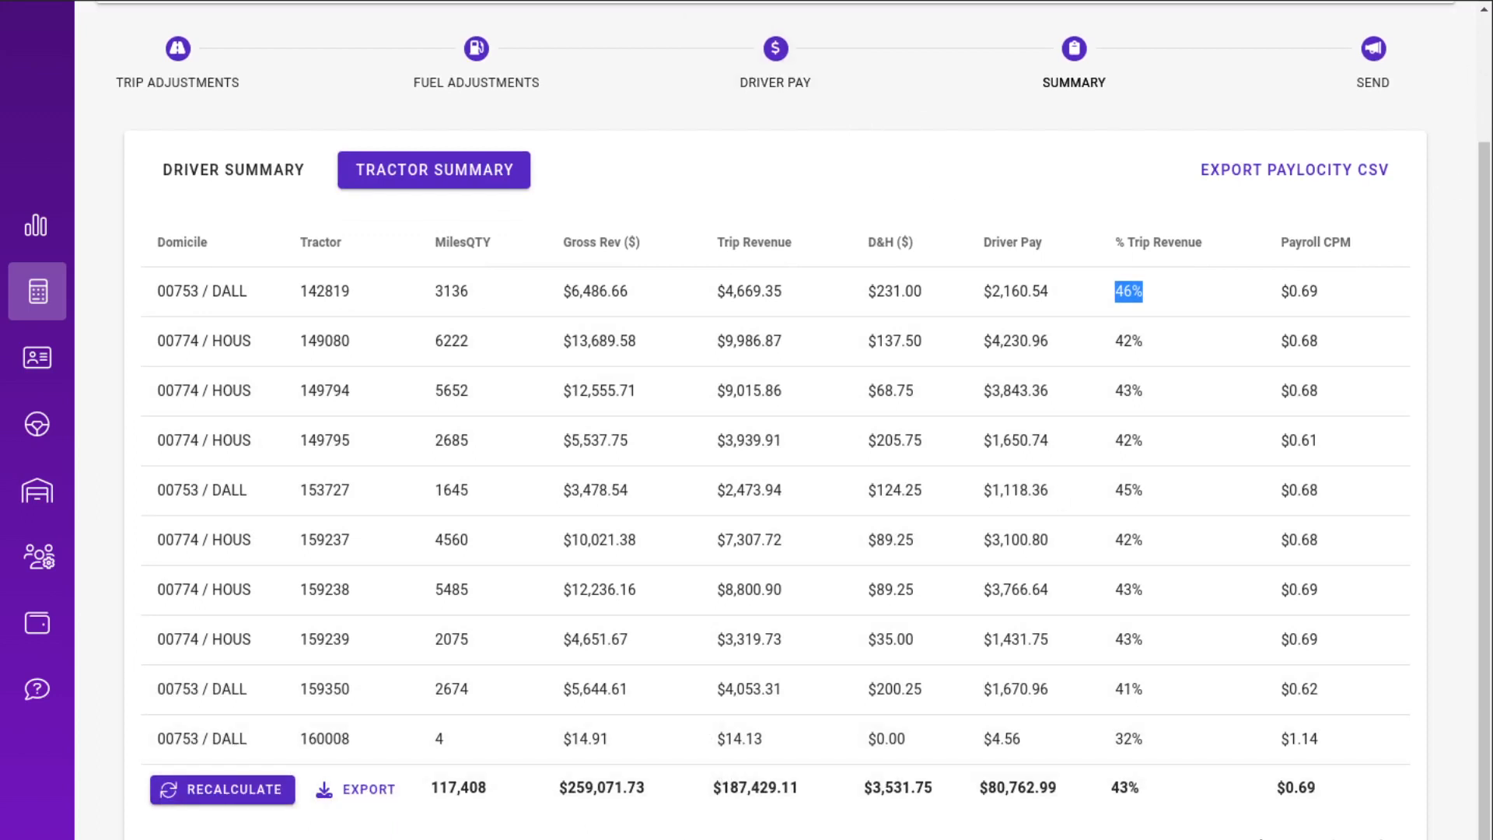
Go to the sending stage, look through the drivers' contact list, and select all drivers to receive the mile sheets
click(1381, 84)
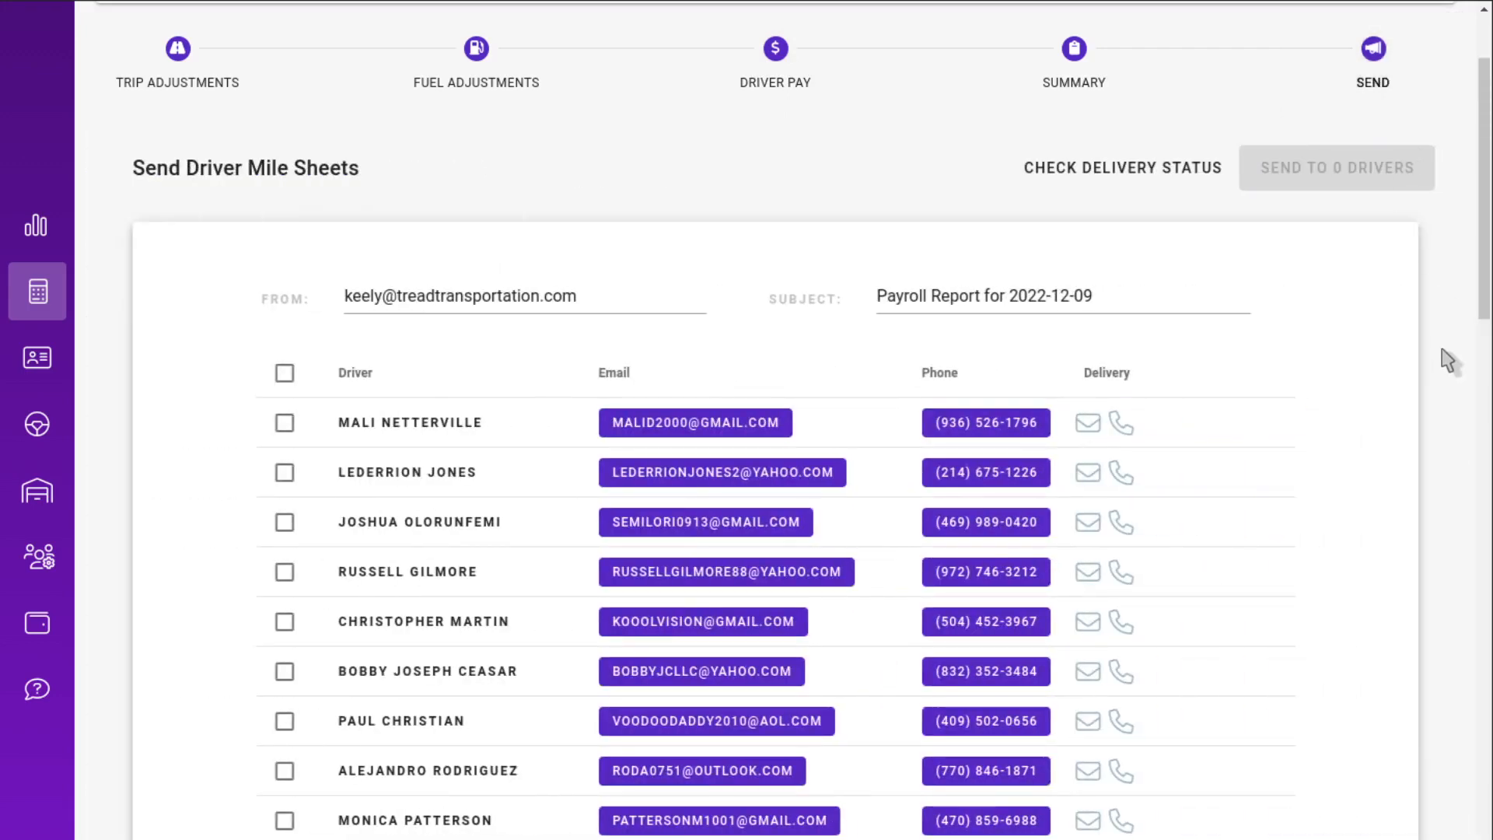
scroll(1442, 348, down, 3)
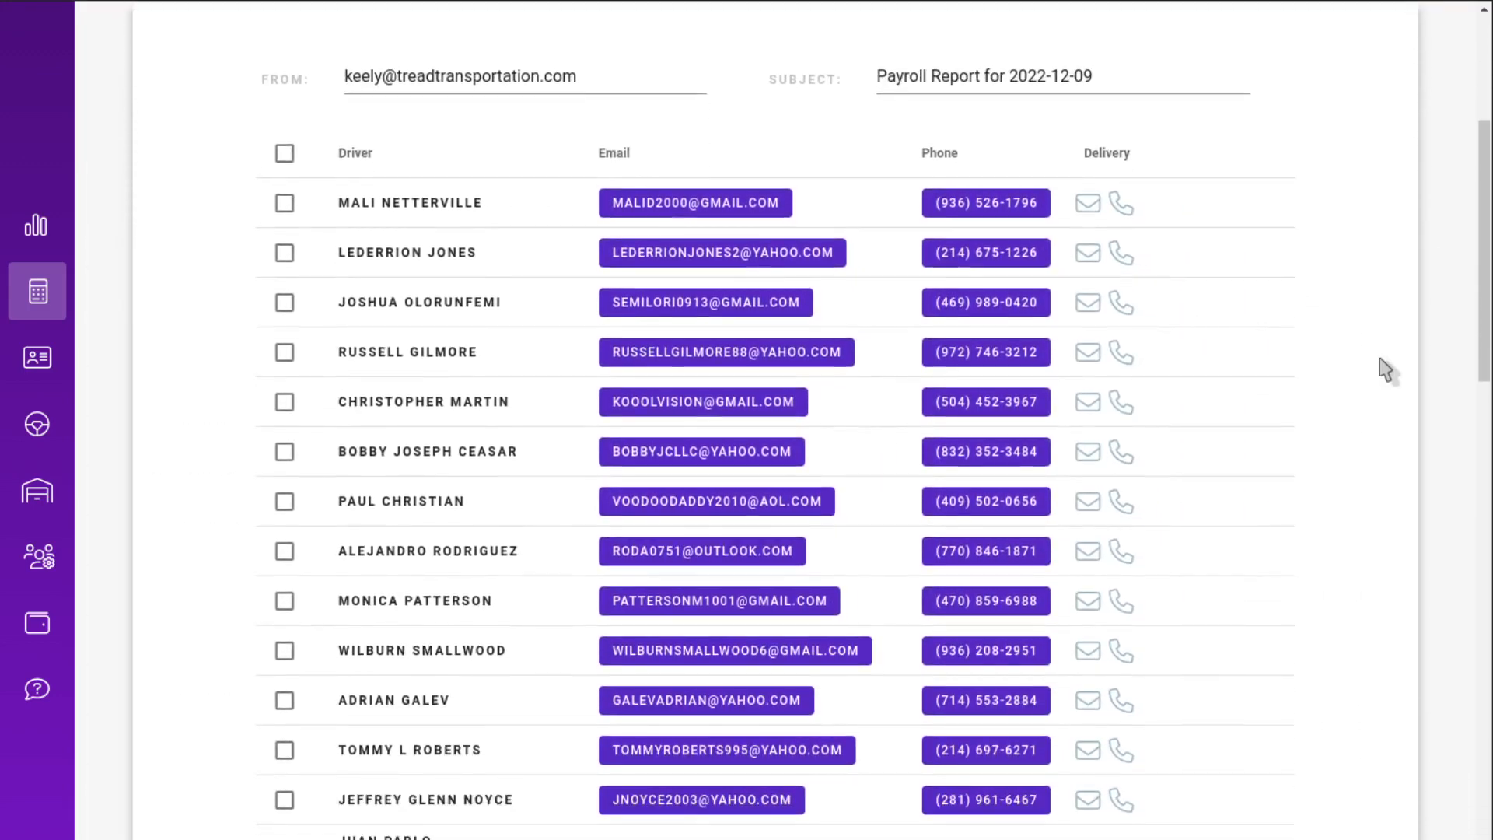
scroll(947, 257, down, 1)
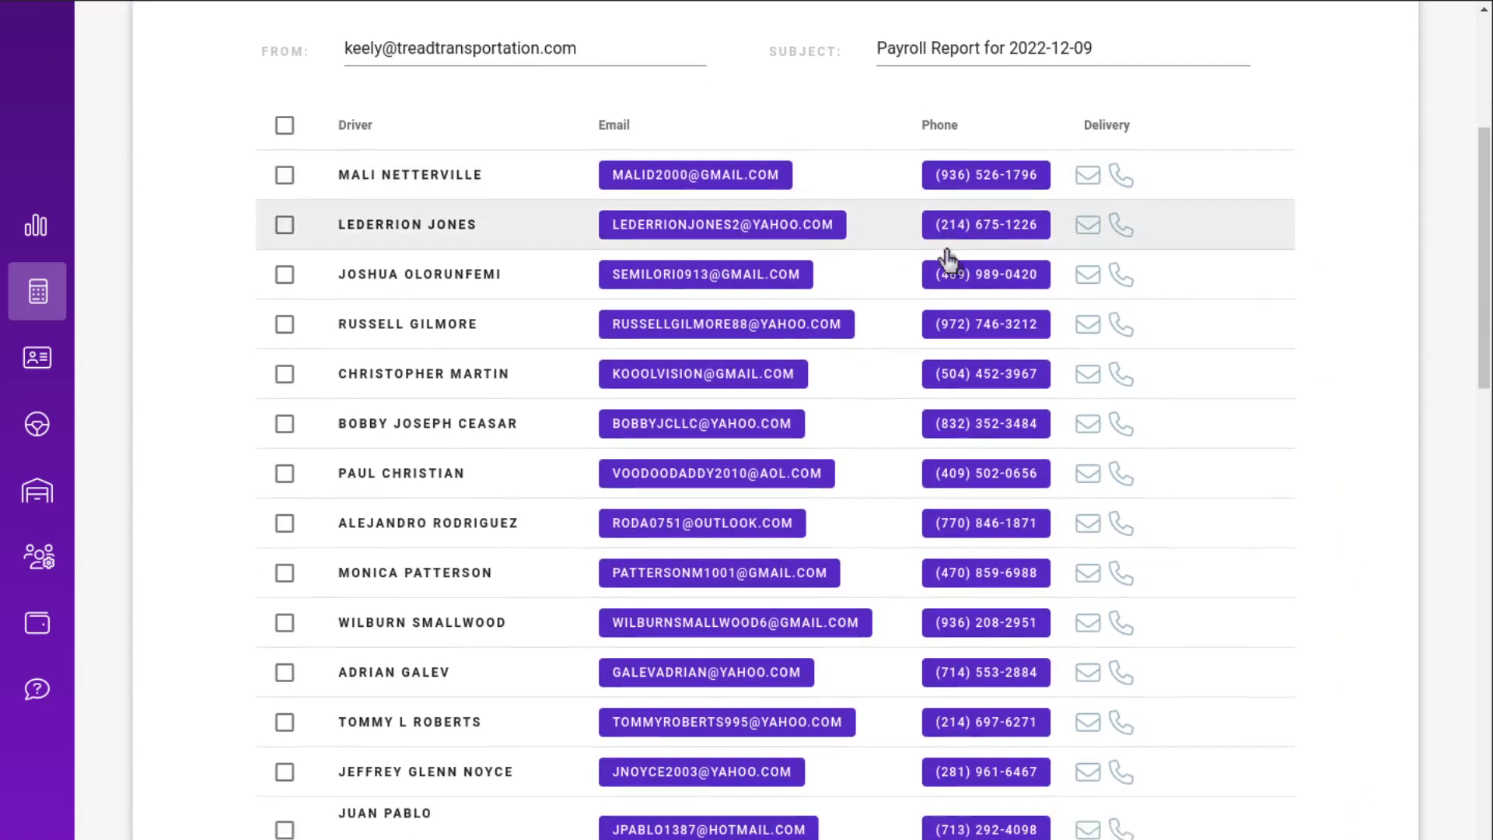
scroll(944, 258, down, 4)
scroll(943, 256, up, 10)
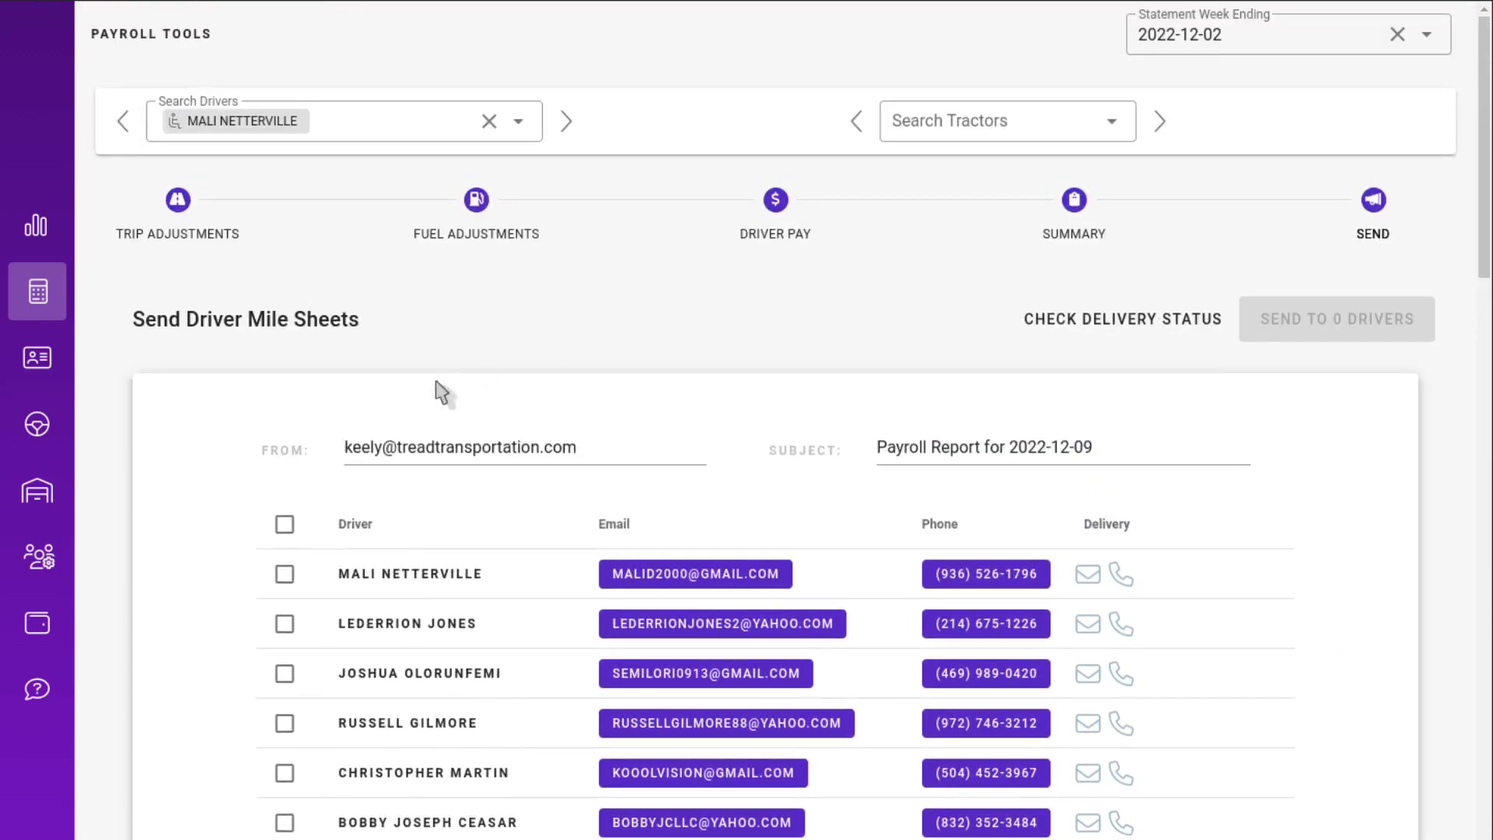
click(285, 525)
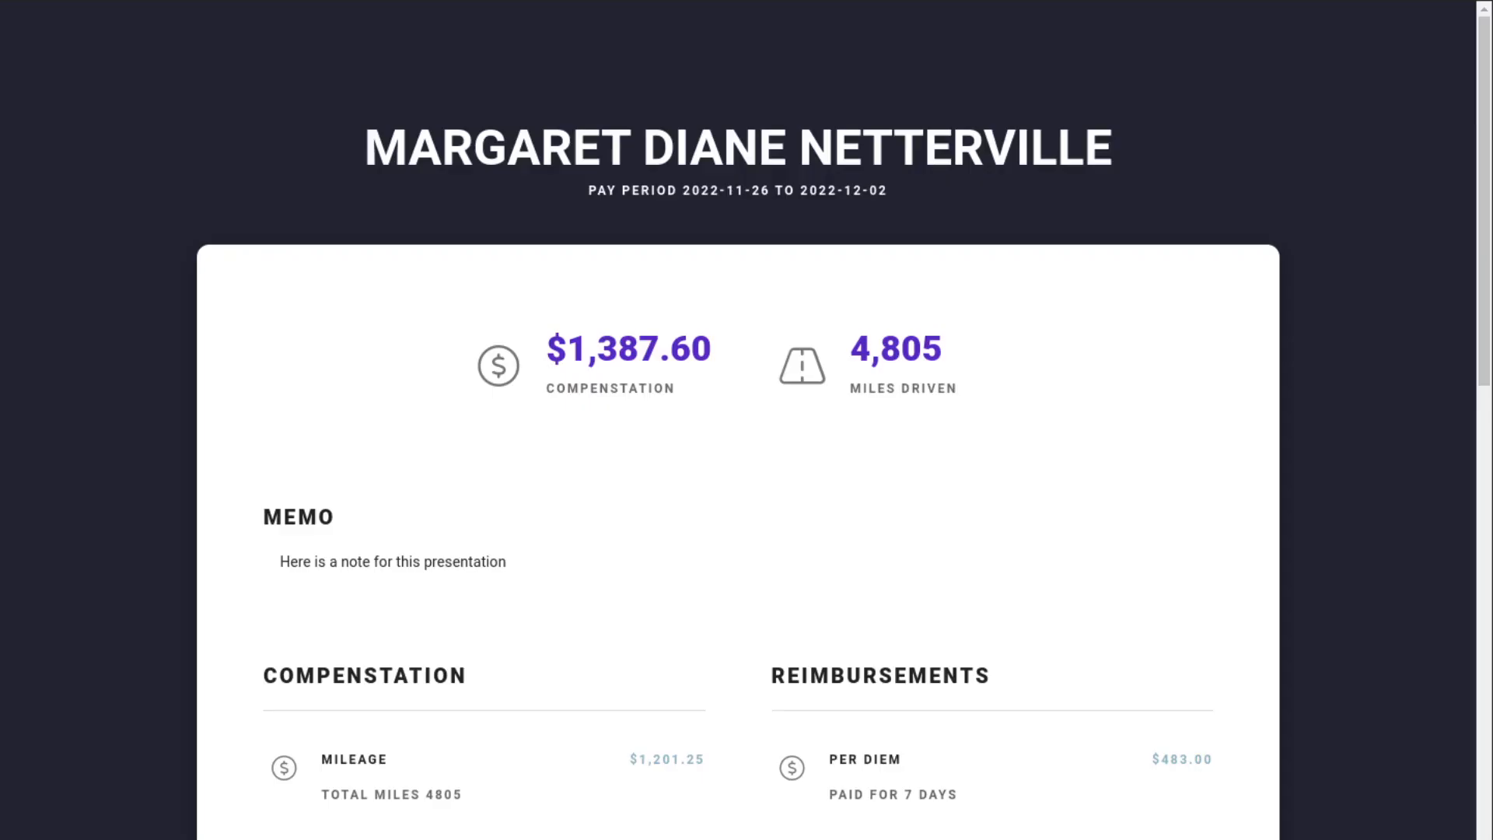
Look through a driver's sample pay statement and the email and phone delivery statuses of the selected drivers
scroll(540, 558, down, 8)
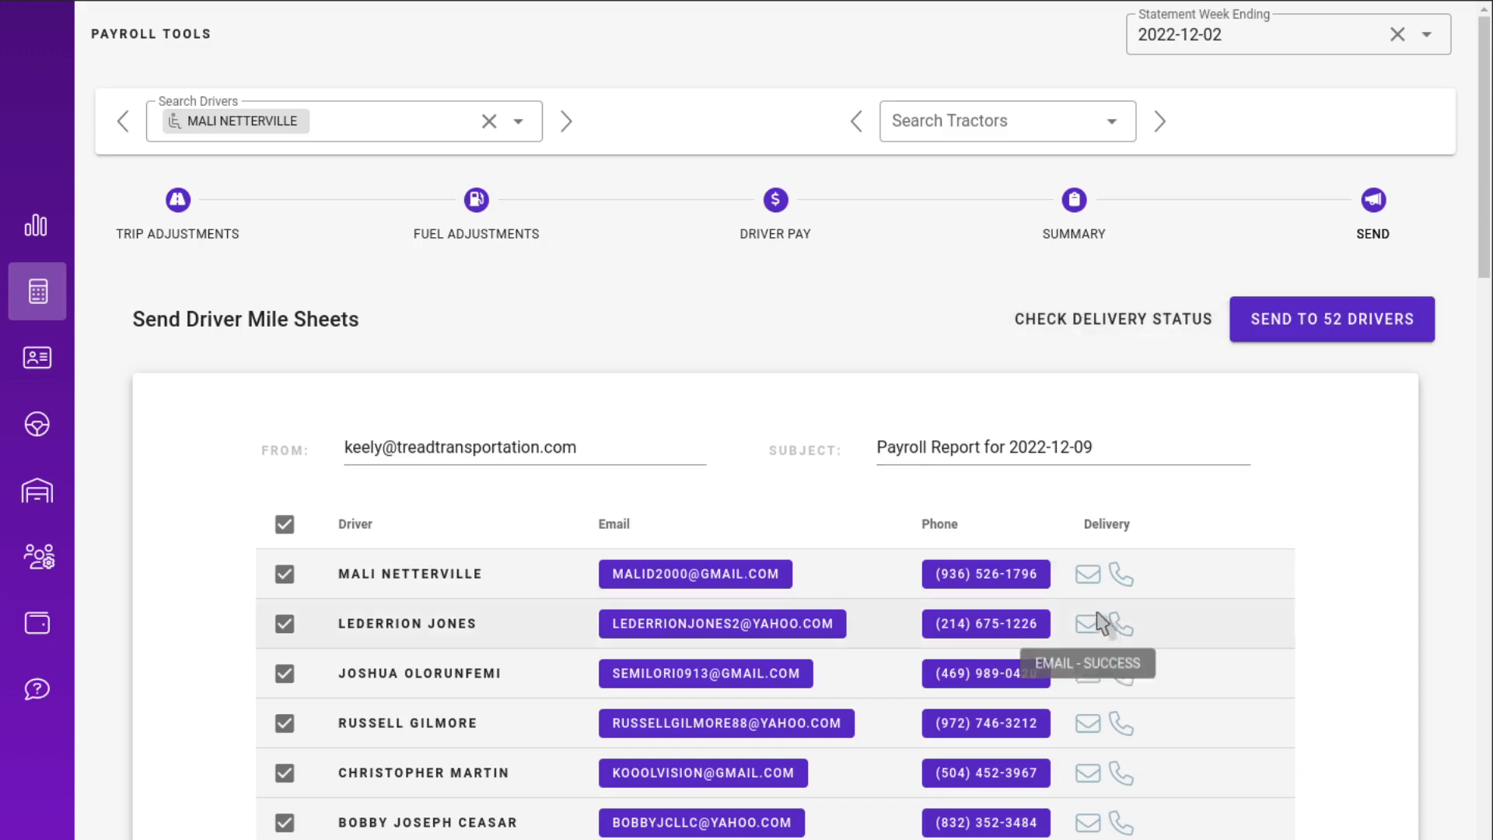
scroll(1099, 606, down, 6)
scroll(1099, 567, down, 5)
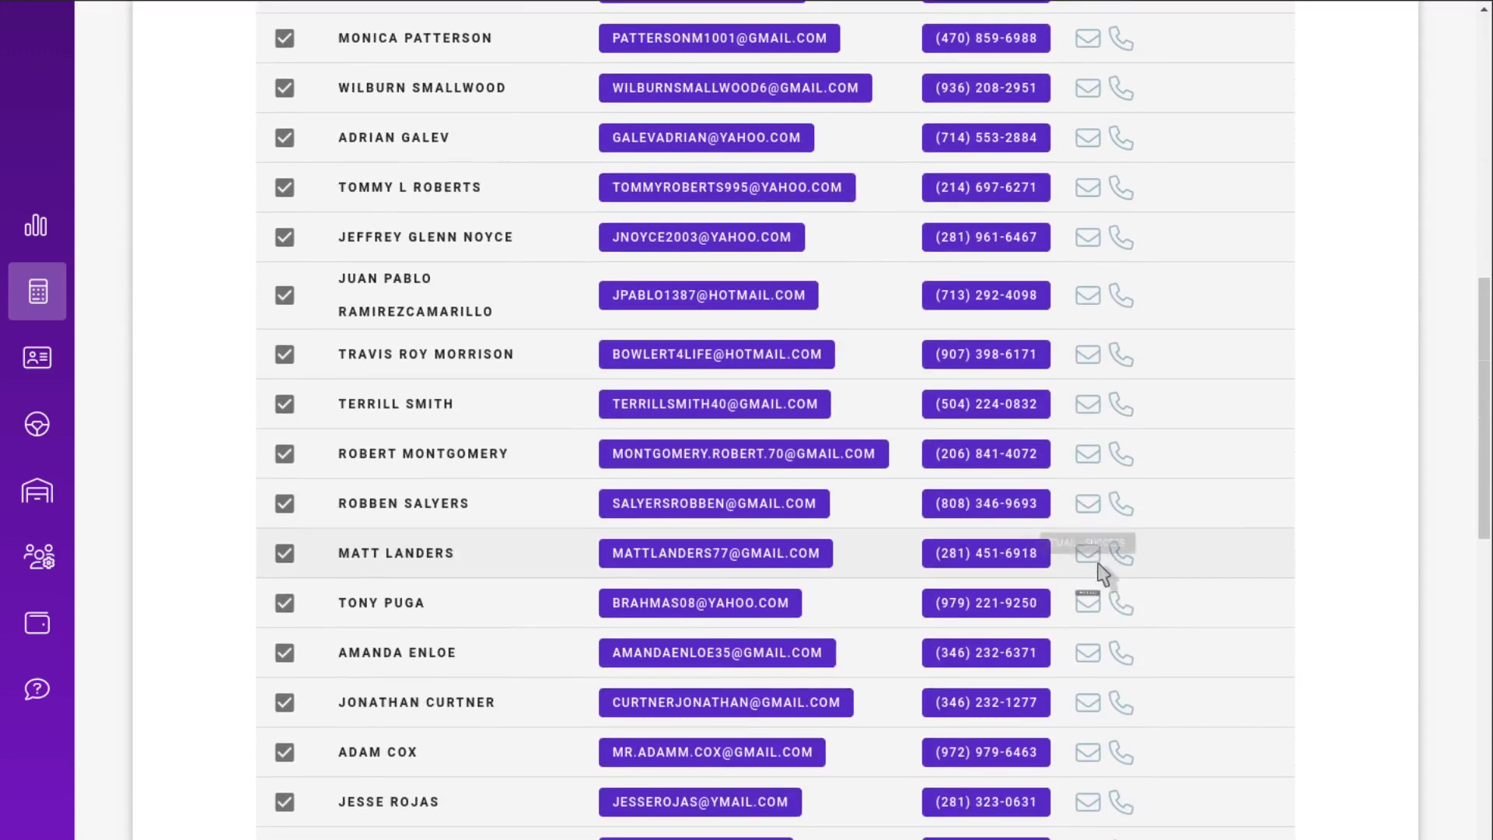
scroll(1100, 573, up, 10)
scroll(1147, 552, up, 1)
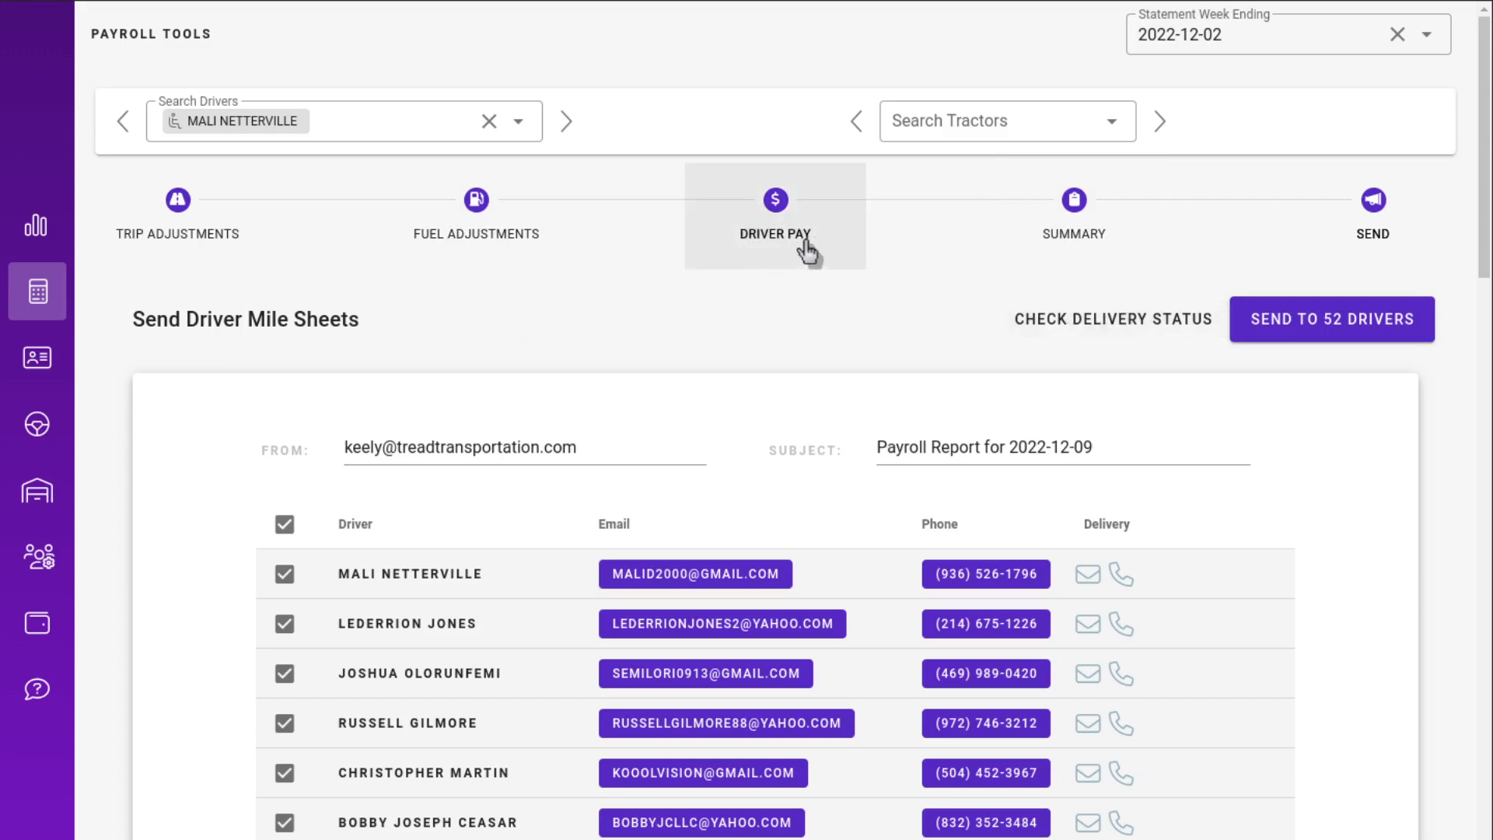
Return to the payroll summary, look over the tractor figures, and download the driver summary
click(1072, 243)
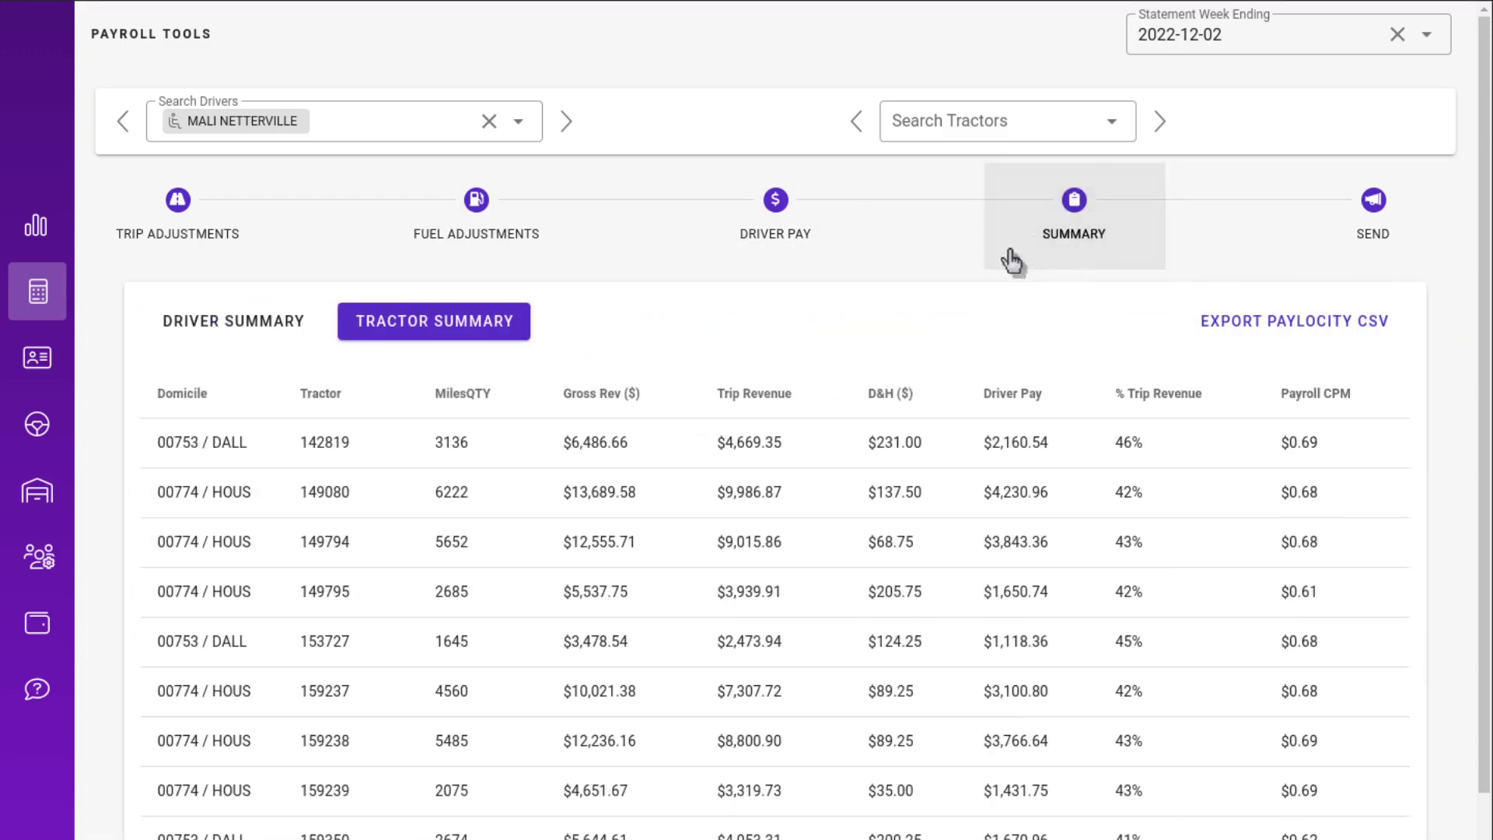
scroll(918, 299, down, 2)
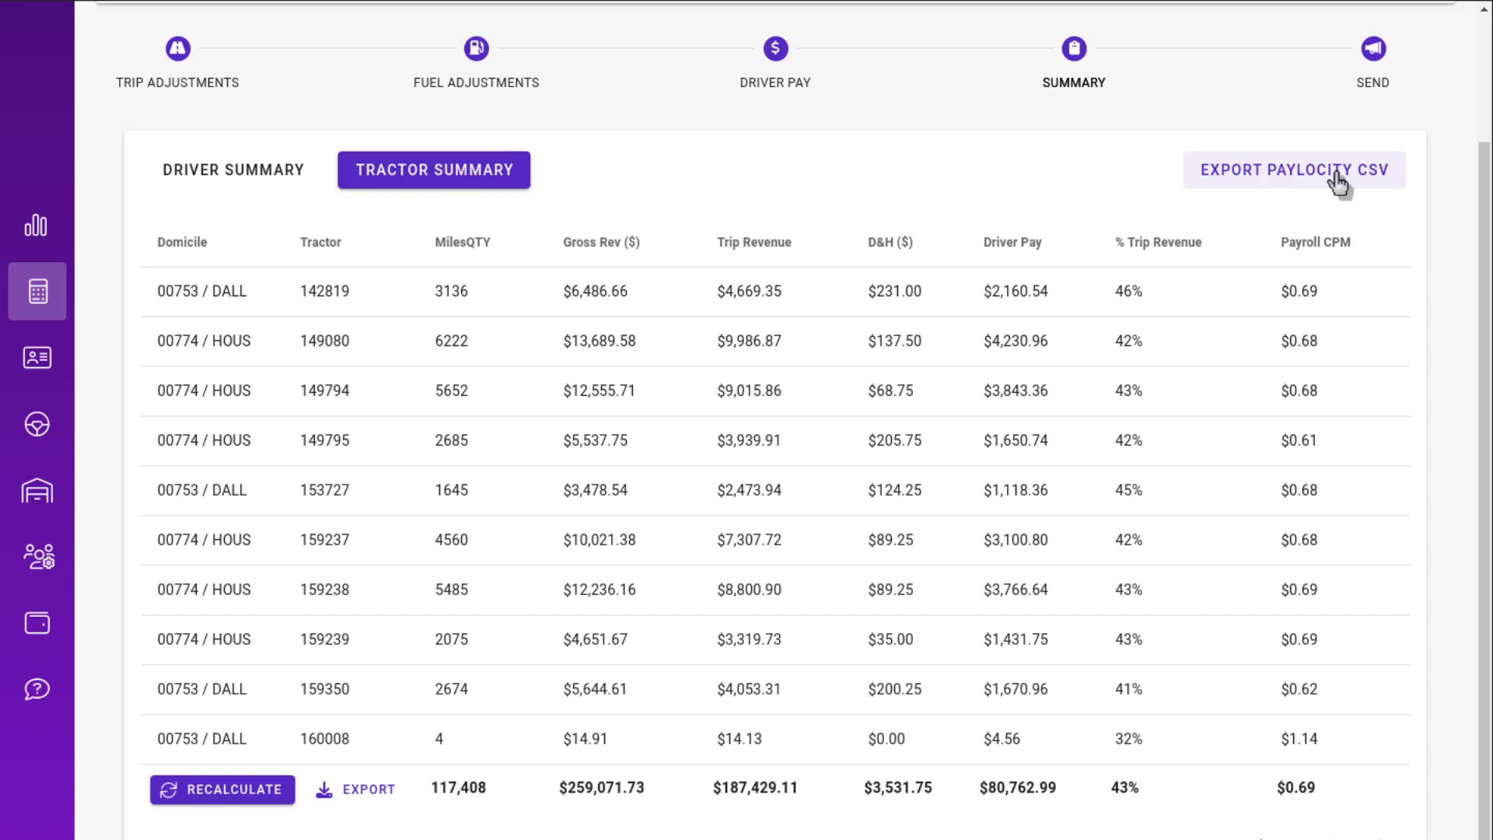
click(191, 187)
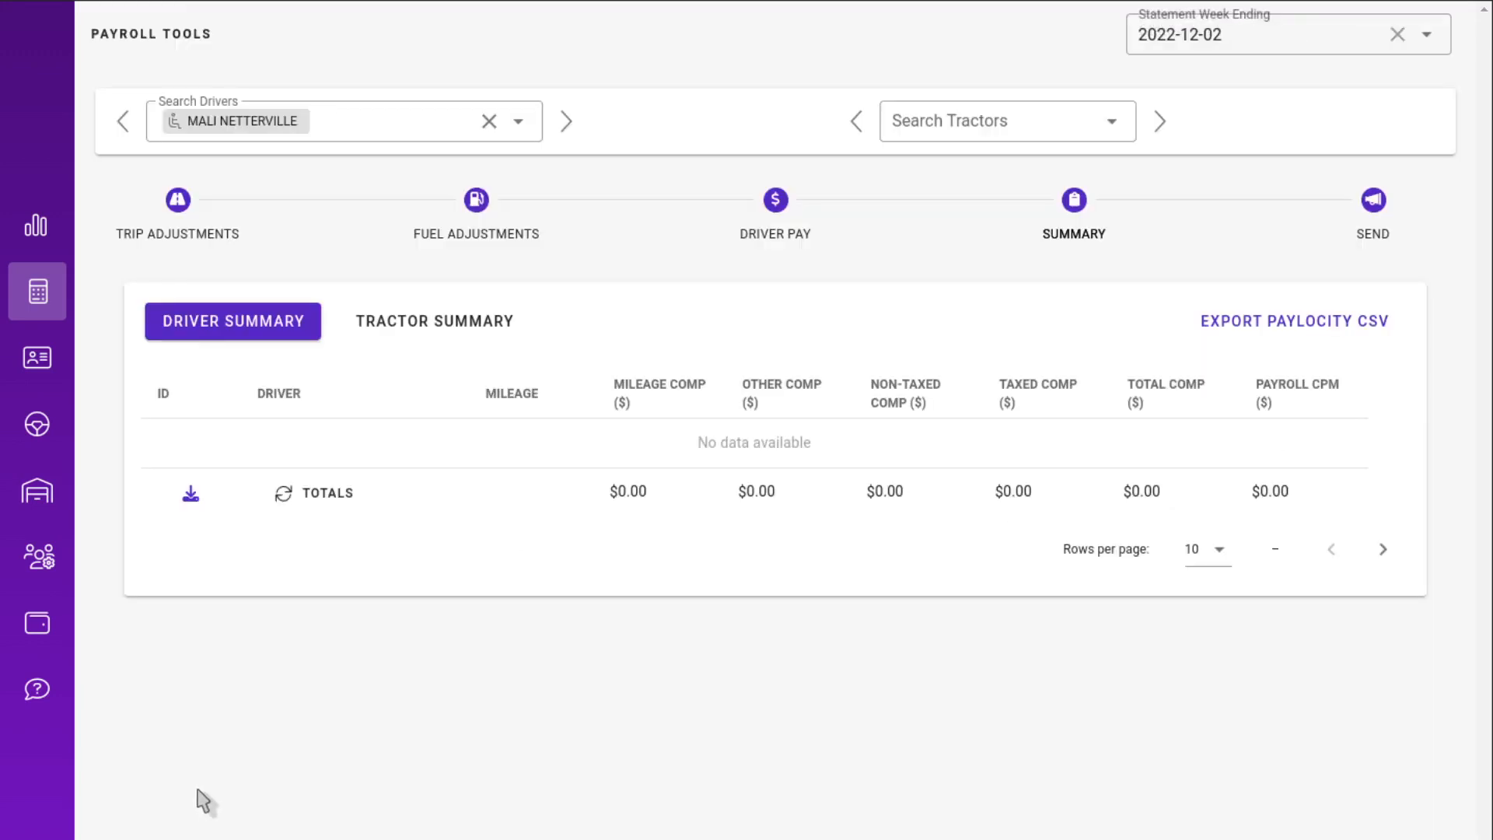
scroll(191, 626, down, 2)
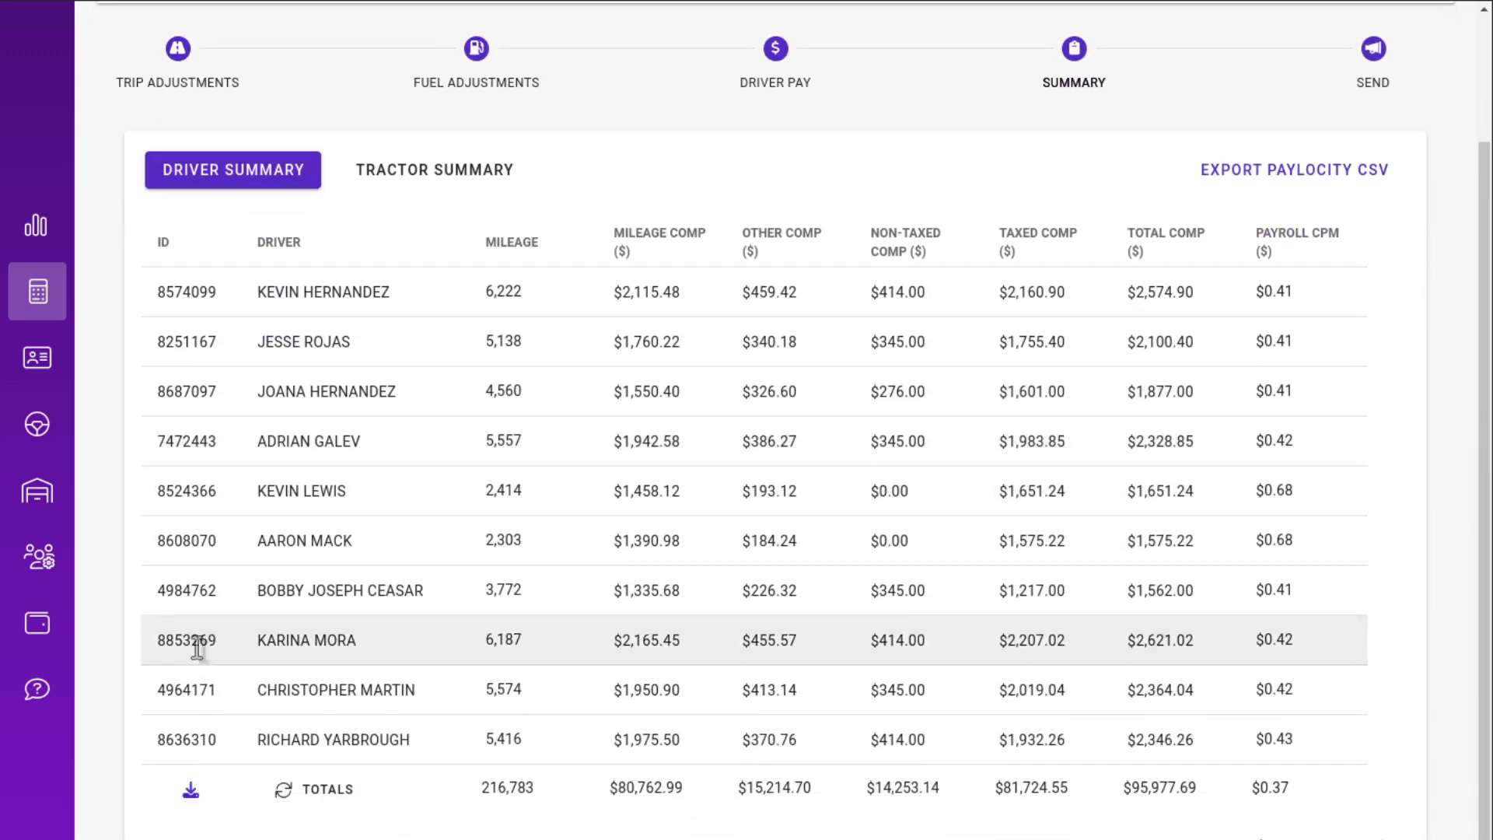
click(196, 790)
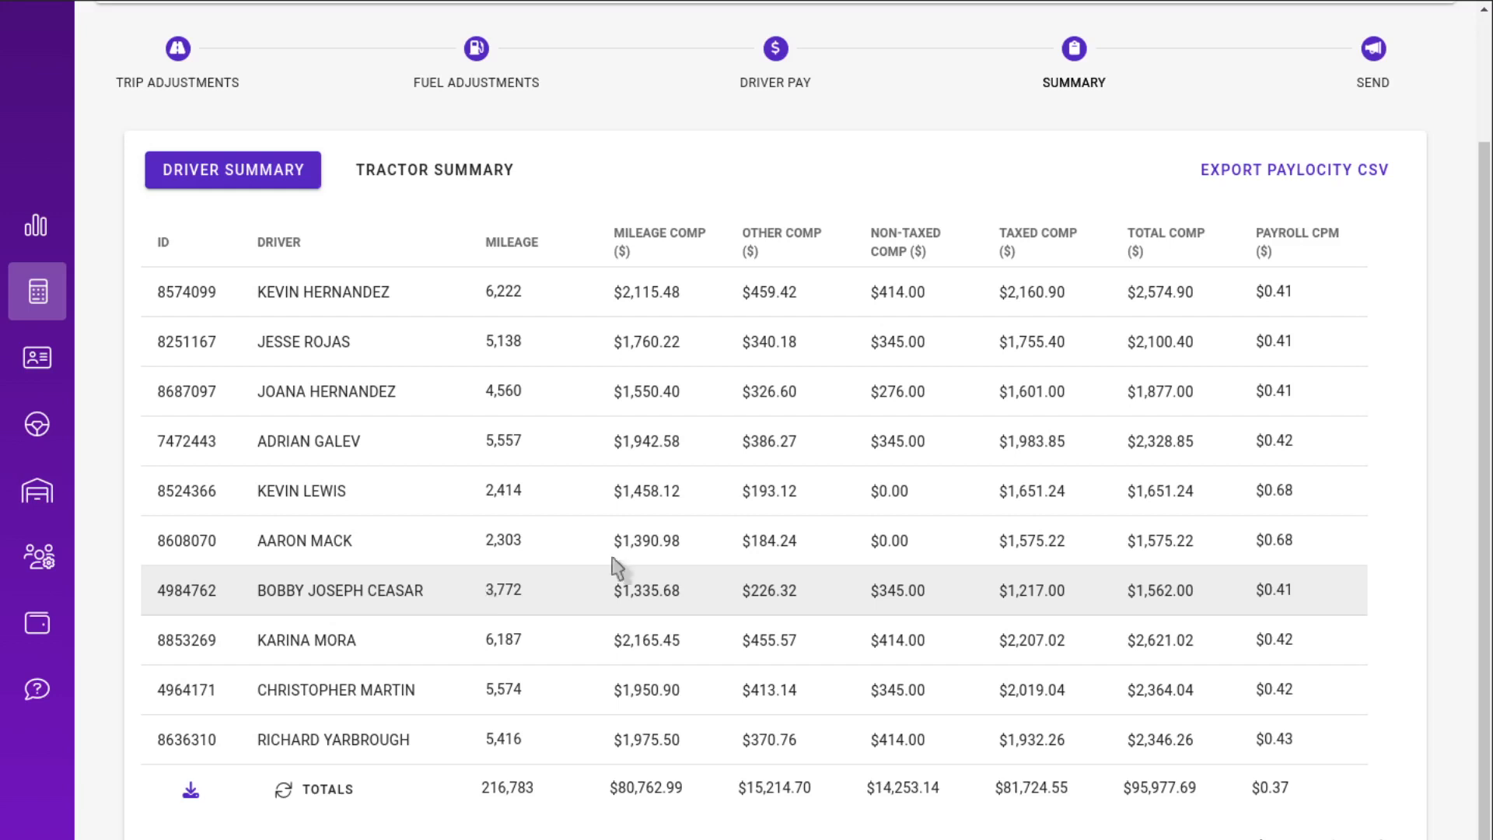
Clear the statement week ending to return to the list of recent settlements
scroll(959, 367, up, 2)
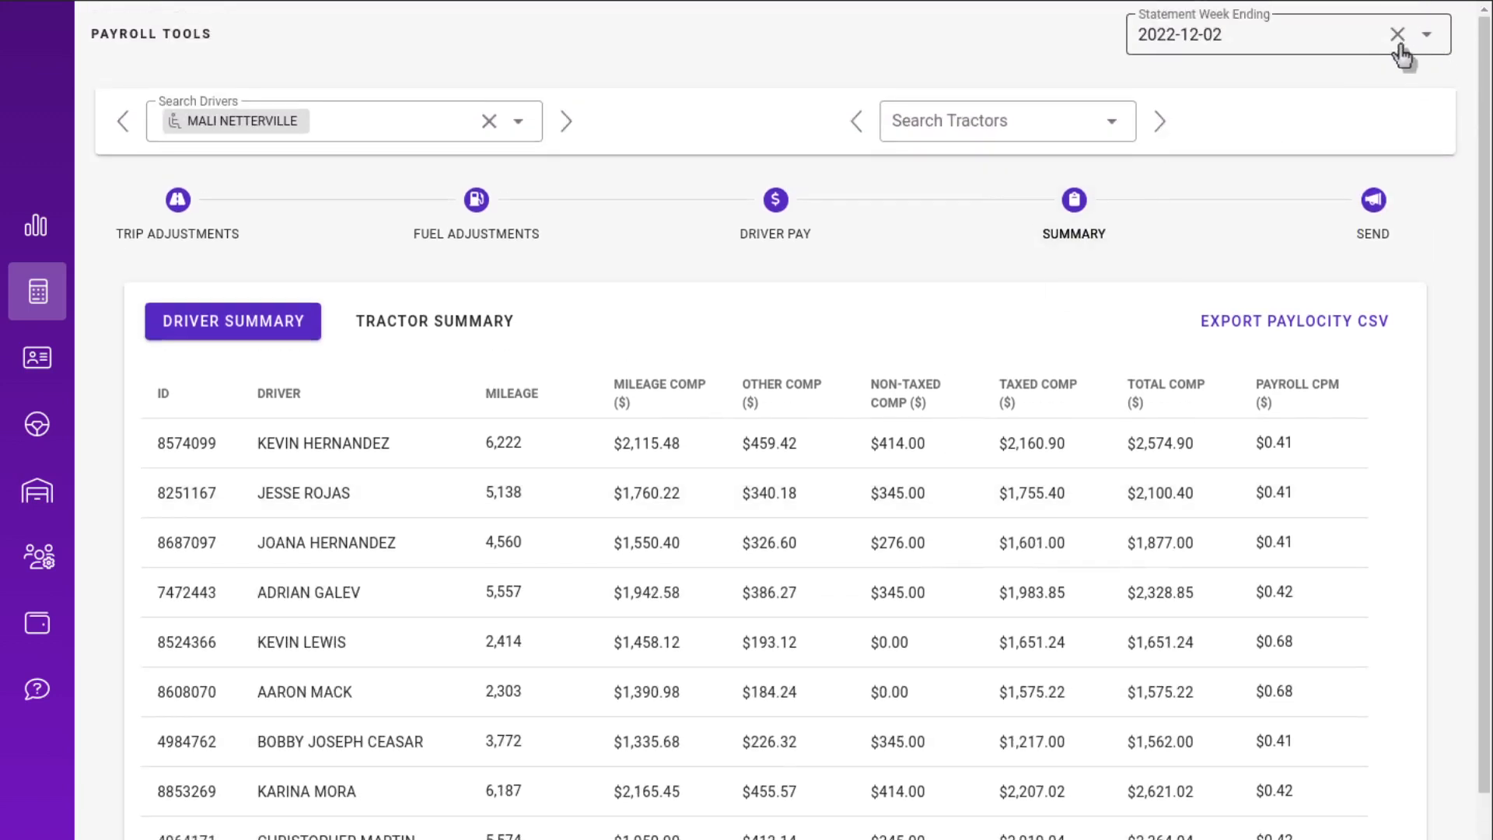
click(1406, 45)
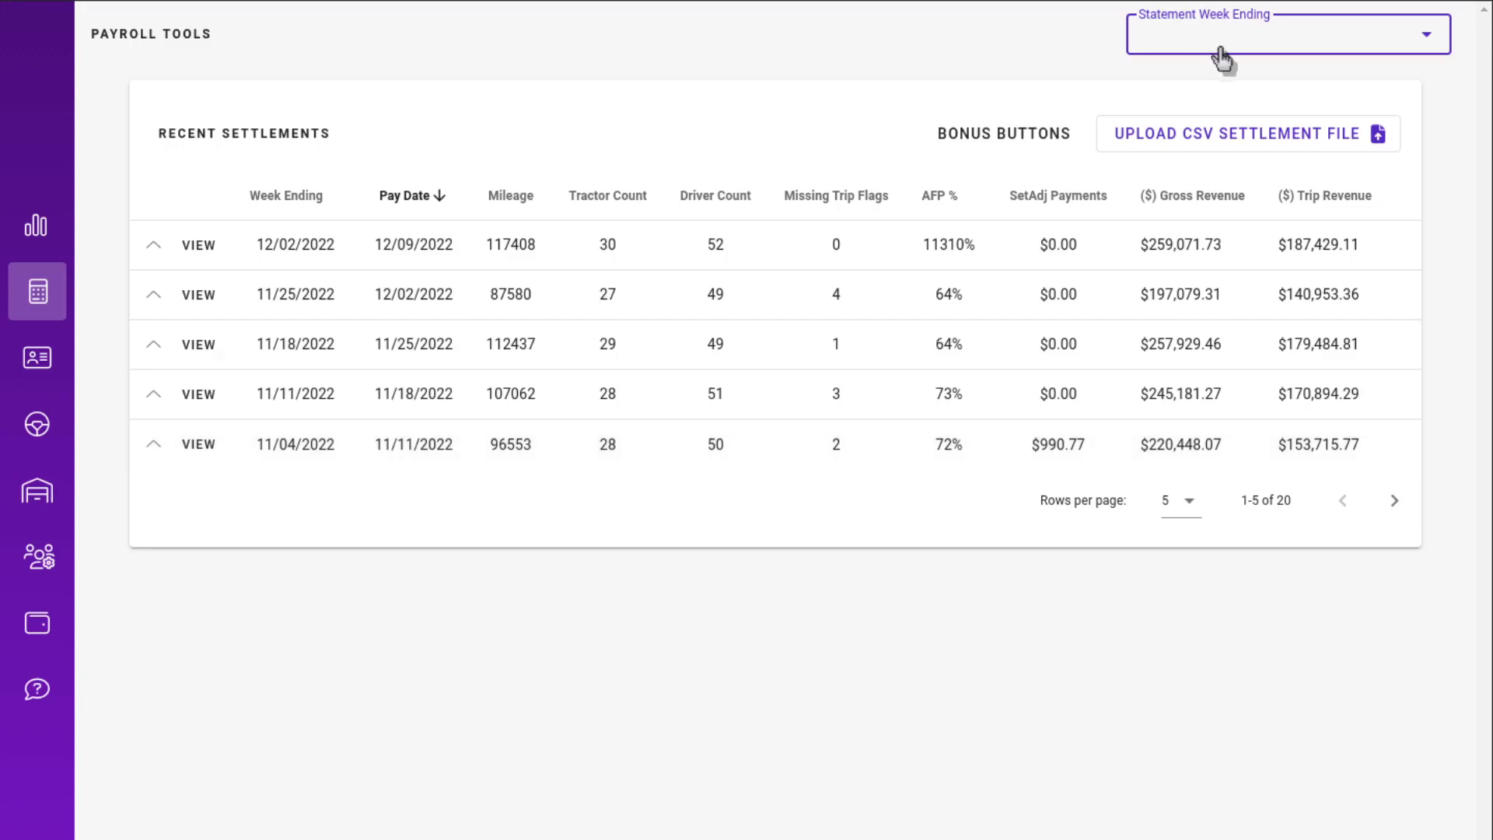
Draft a new bonus named Schedule with a per-mile rate of .3 and the subtext "Extra $.03 if avail 7 days"
click(1026, 148)
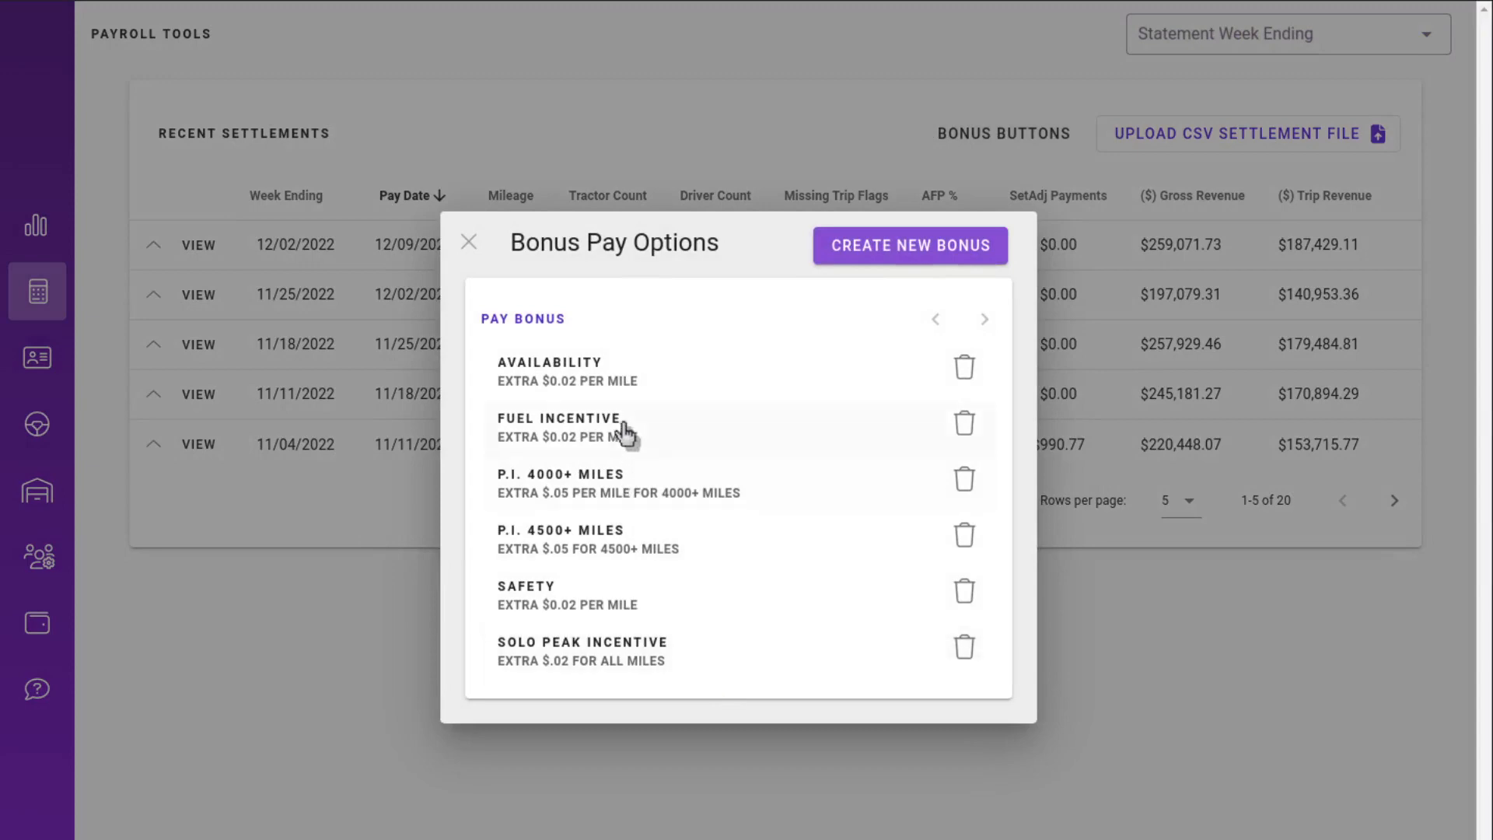
click(967, 248)
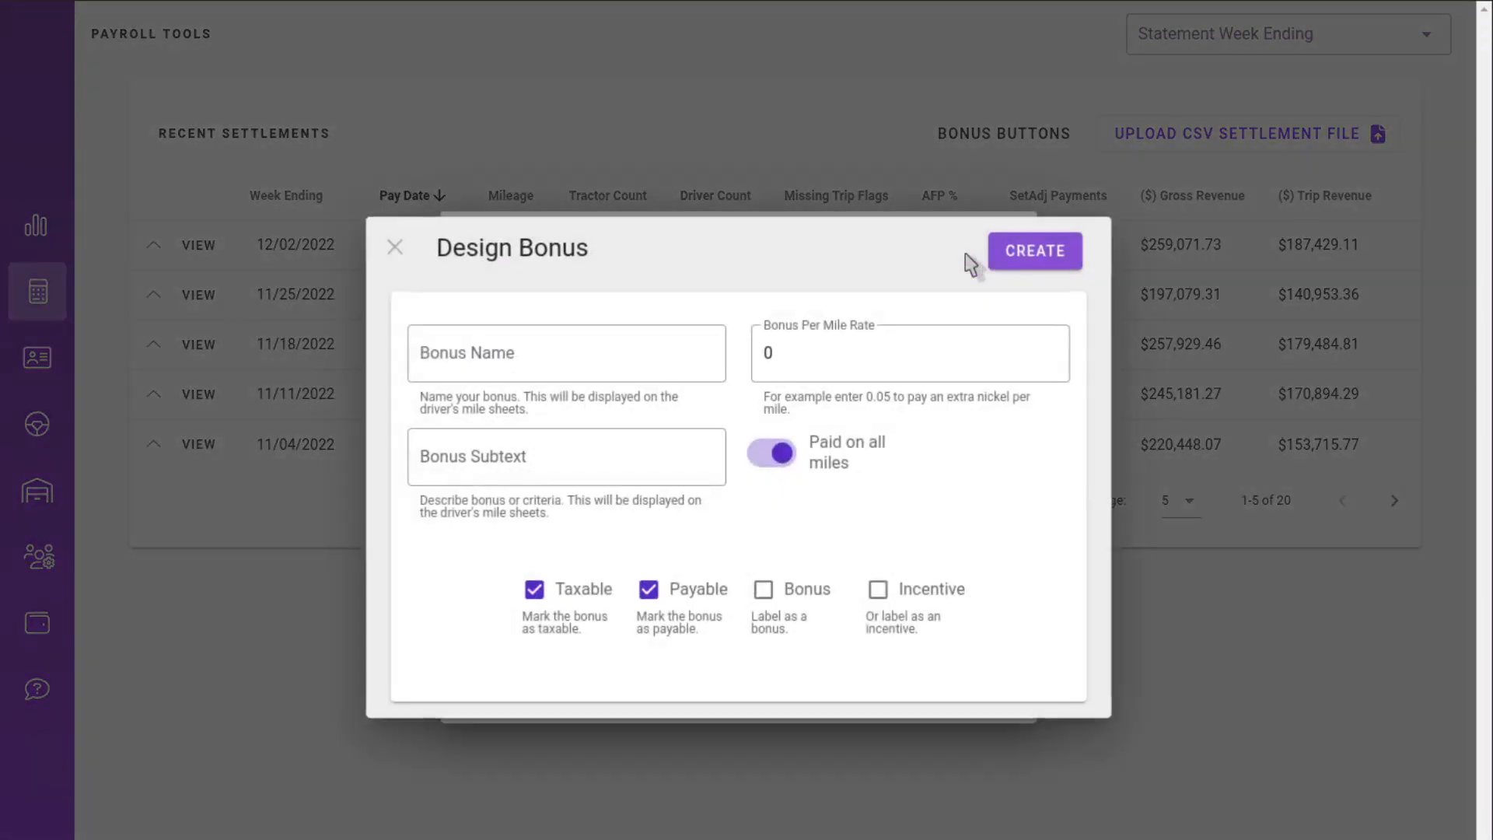
click(657, 358)
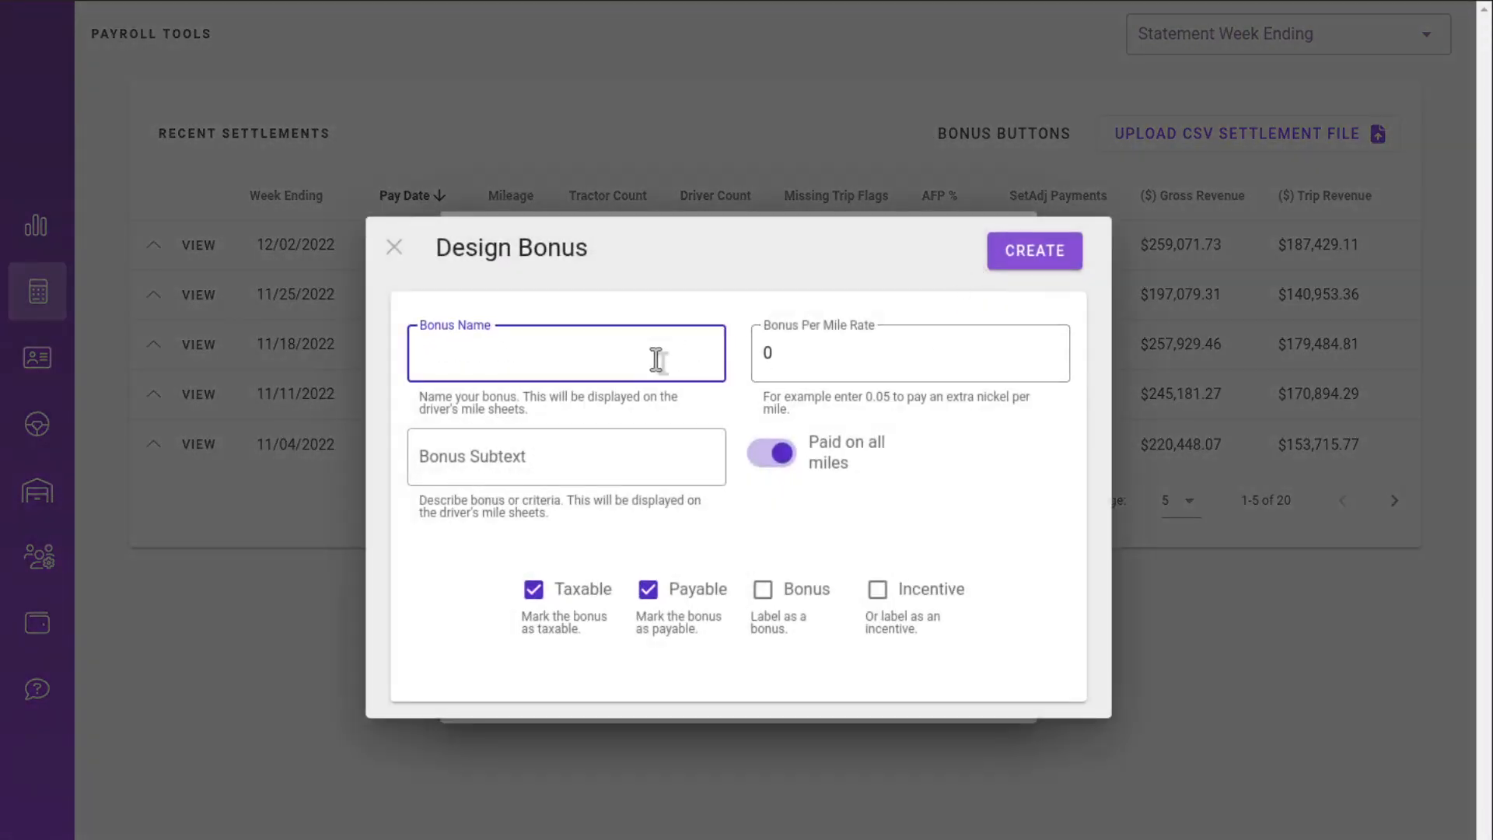
text(Schedule)
key(Tab)
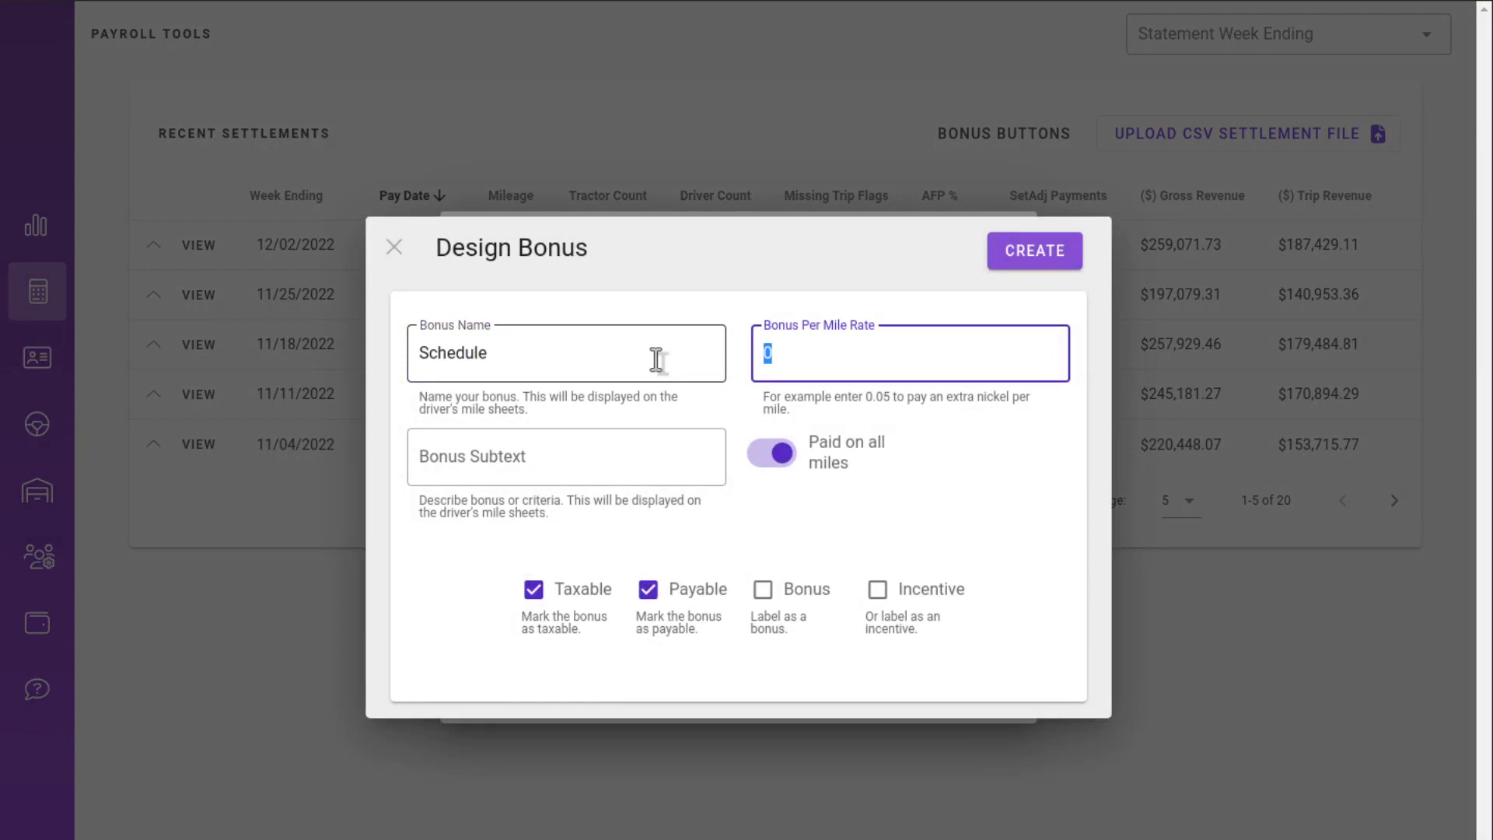
text(.3)
key(Tab)
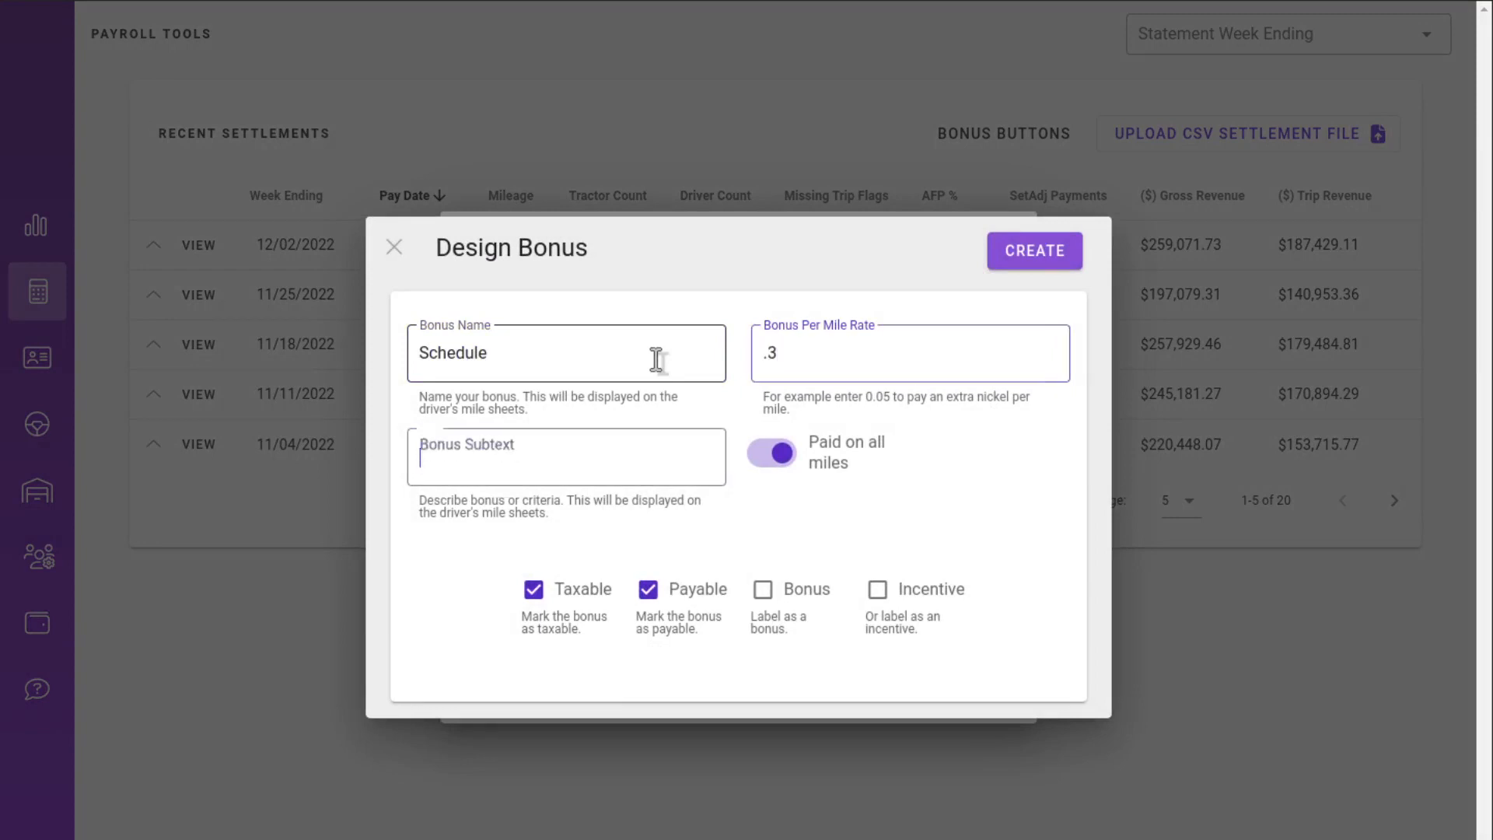
text(Extra )
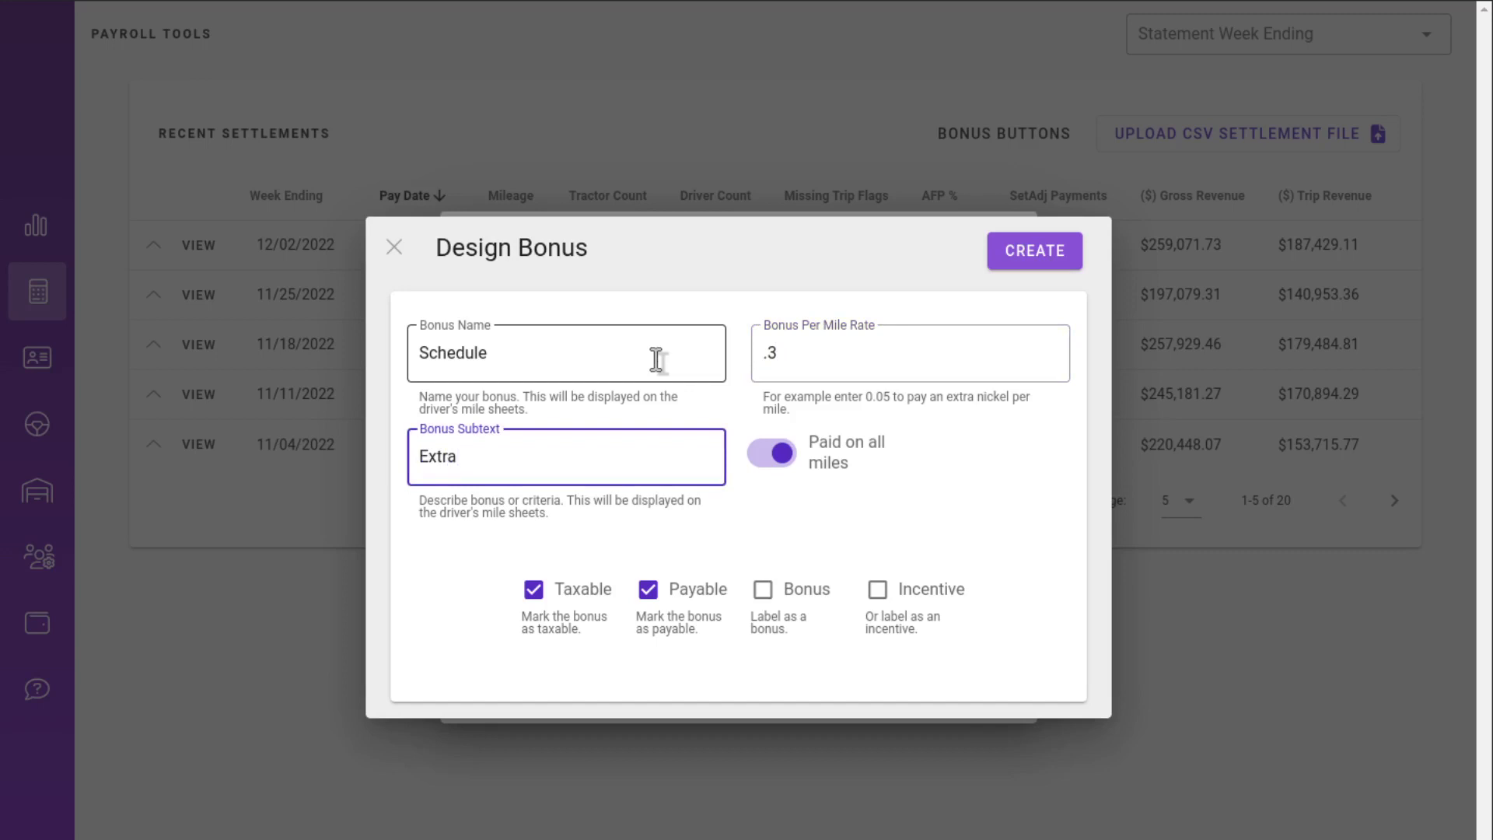
text($.03 if avail 7 days)
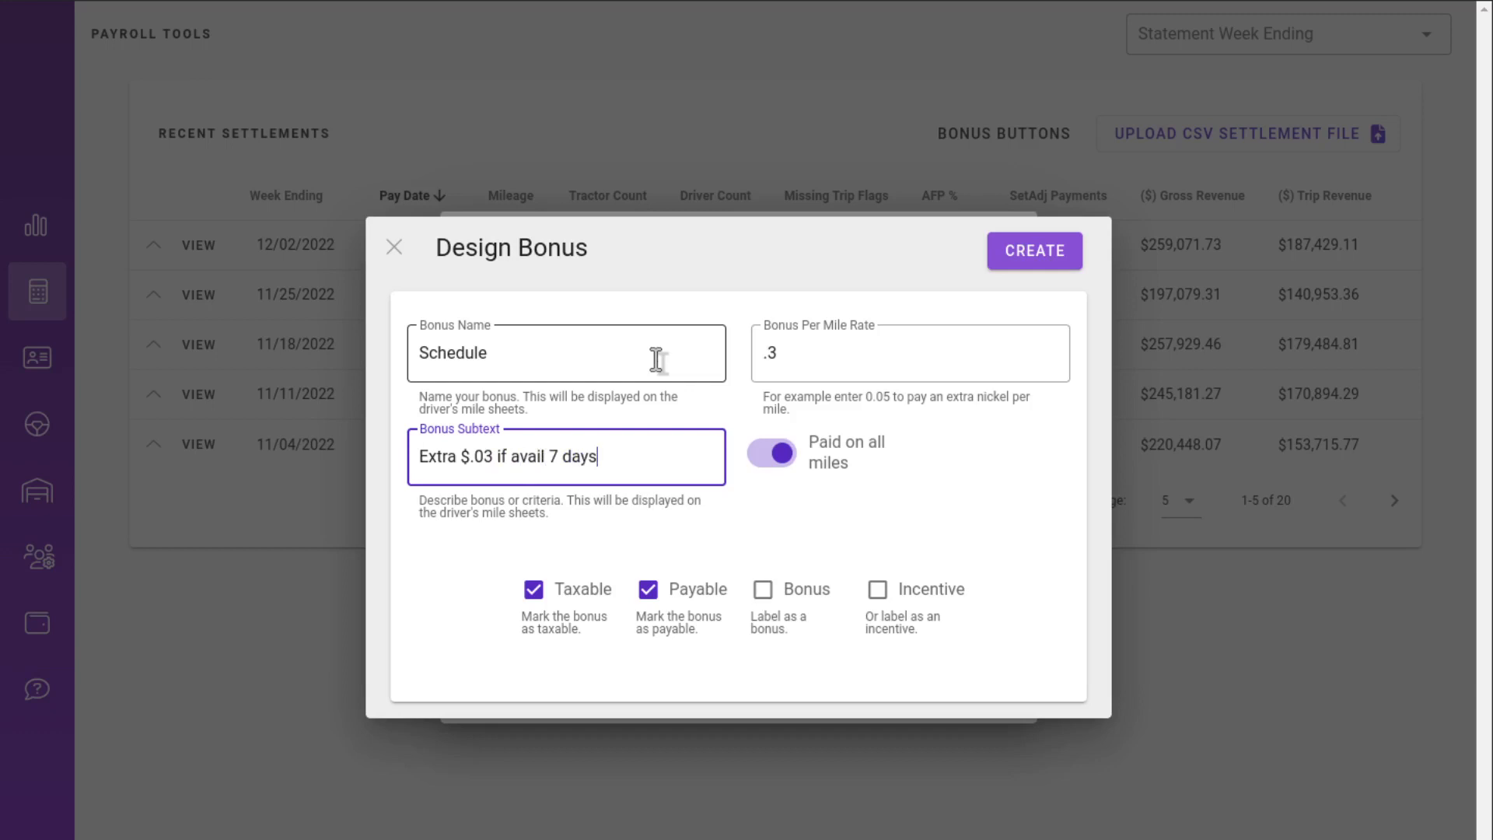
Restrict the drafted bonus to miles over 5000, then discard it without creating it and close the bonus pay options
click(774, 467)
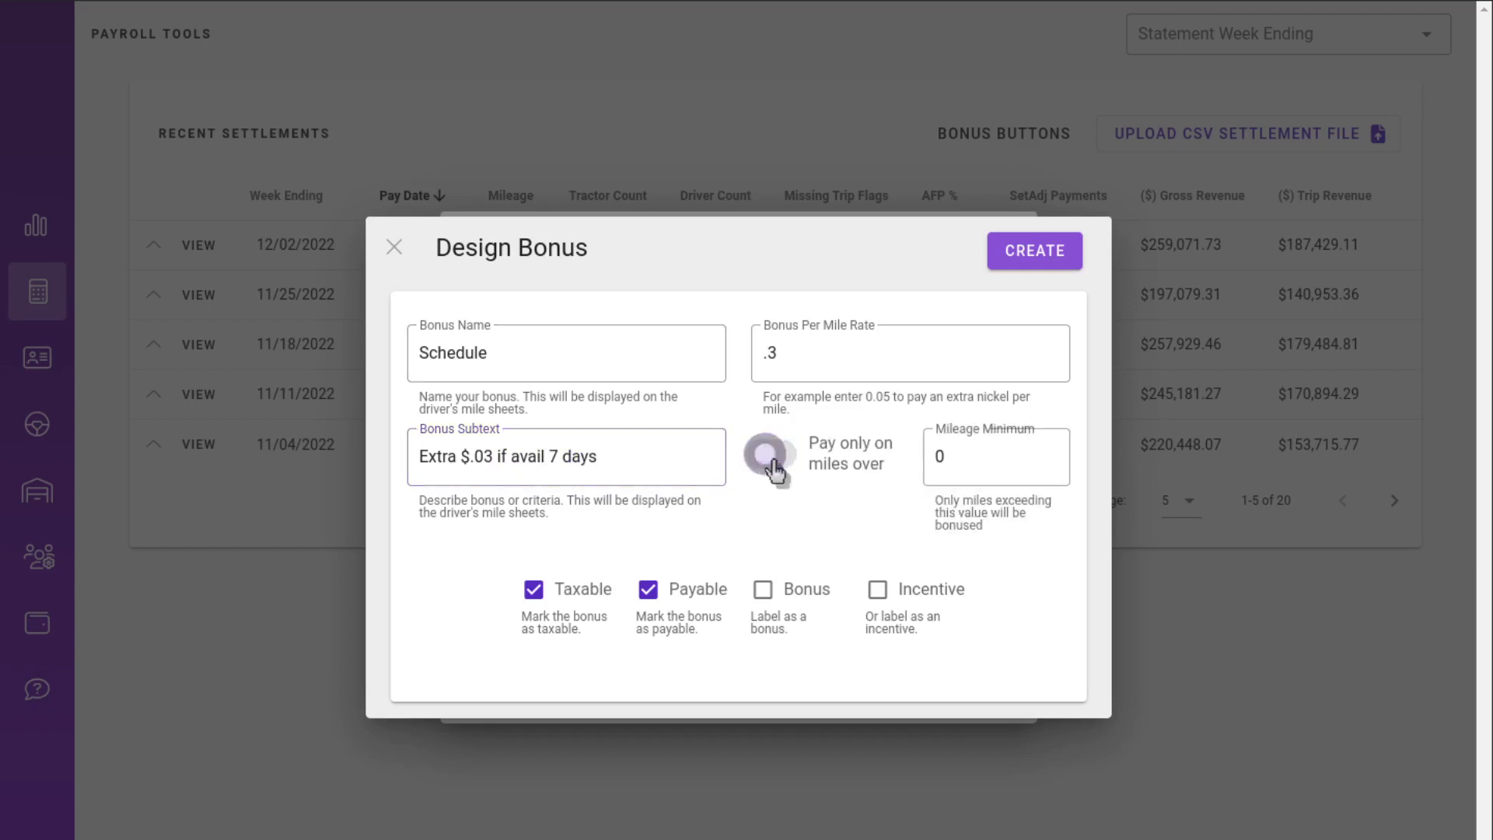
double_click(963, 458)
text(5)
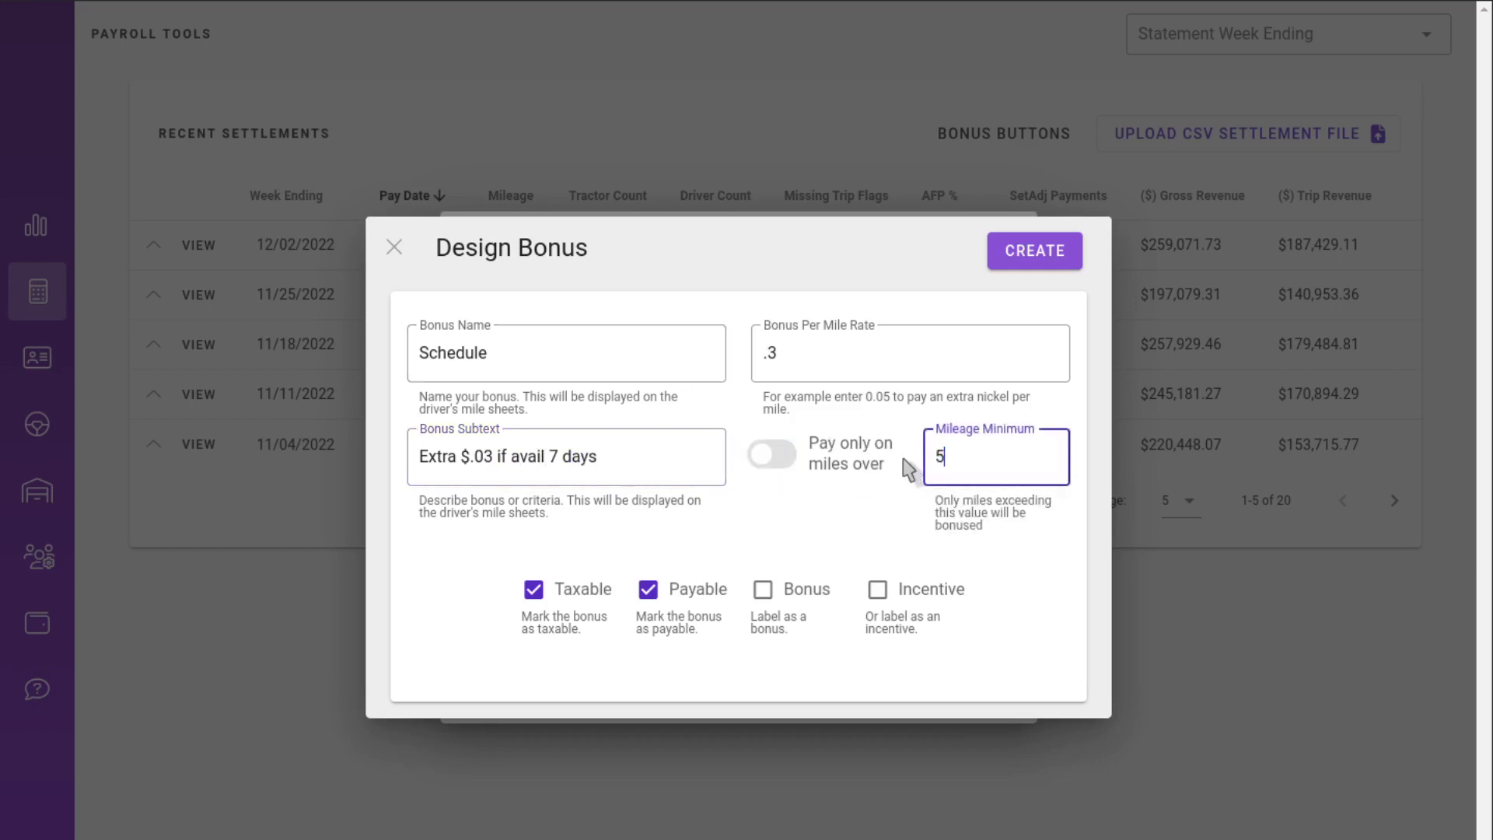
text(000)
click(401, 249)
click(468, 241)
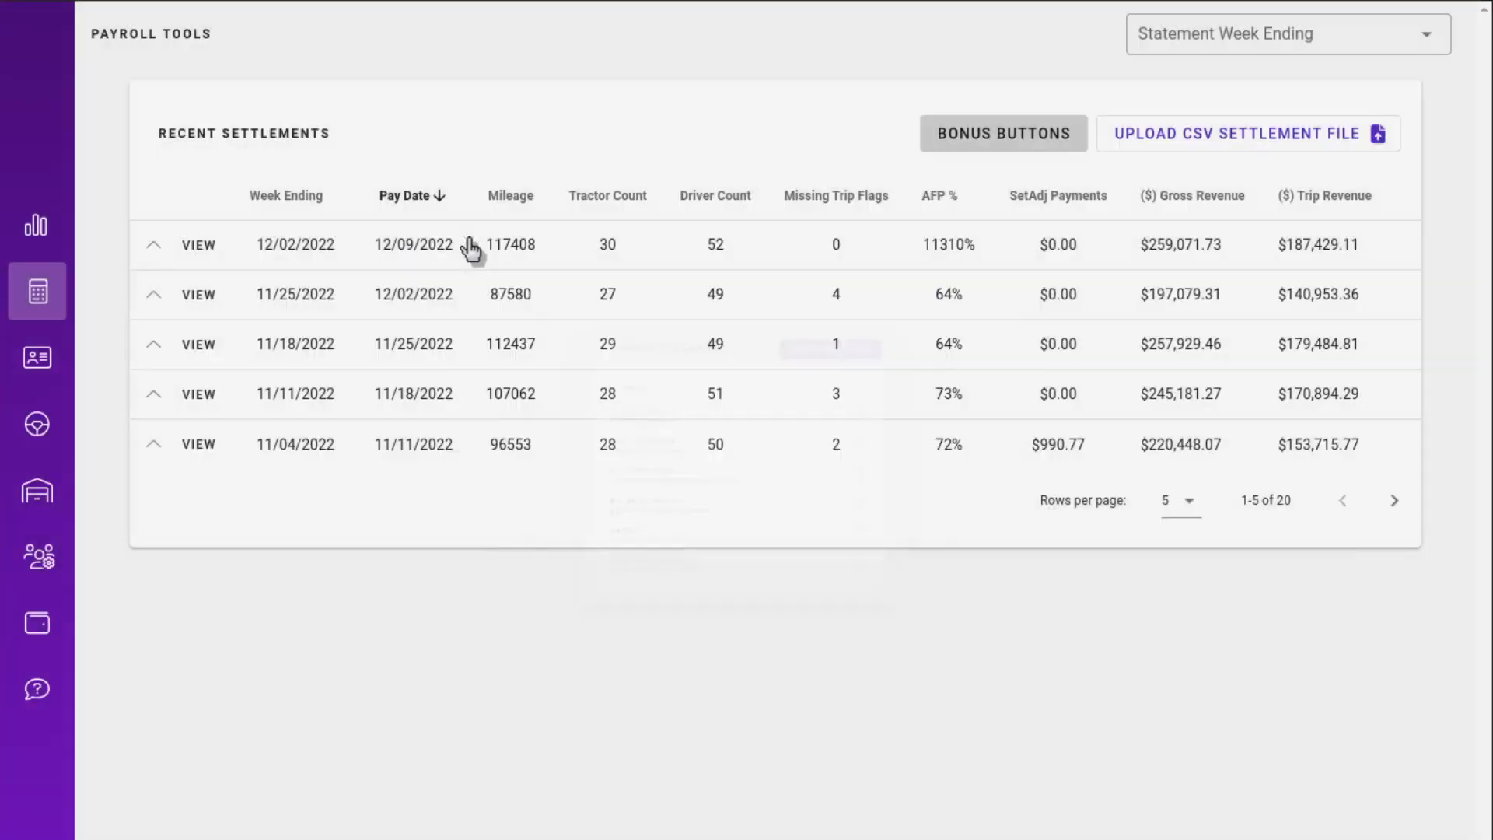